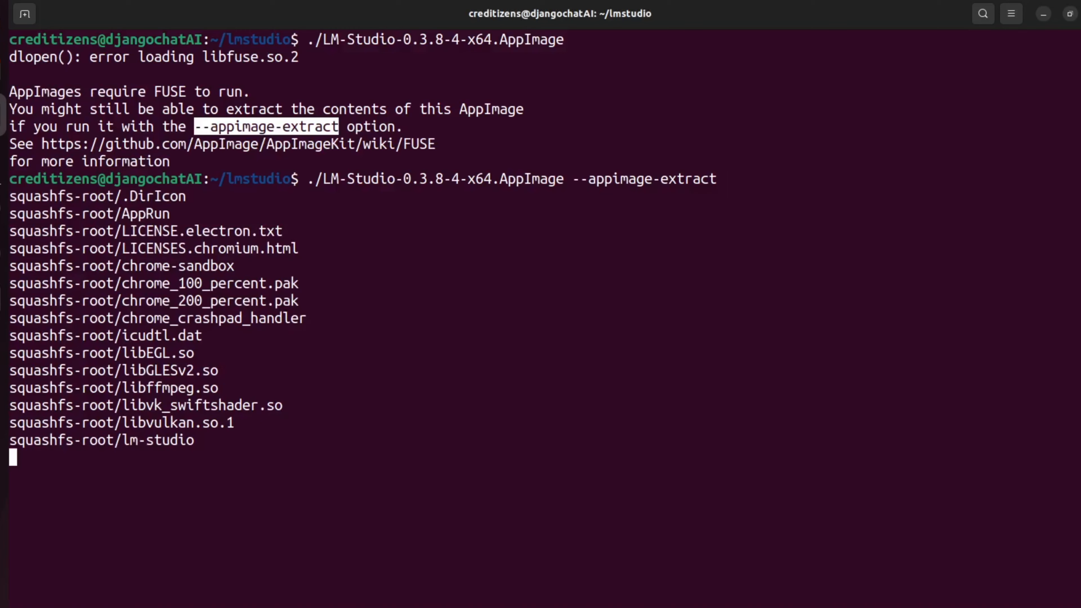
# Look through the AppImage extraction output, including the lm-studio file and the llama.cpp backend files
pyautogui.moveTo(122, 440); pyautogui.dragTo(213, 439)
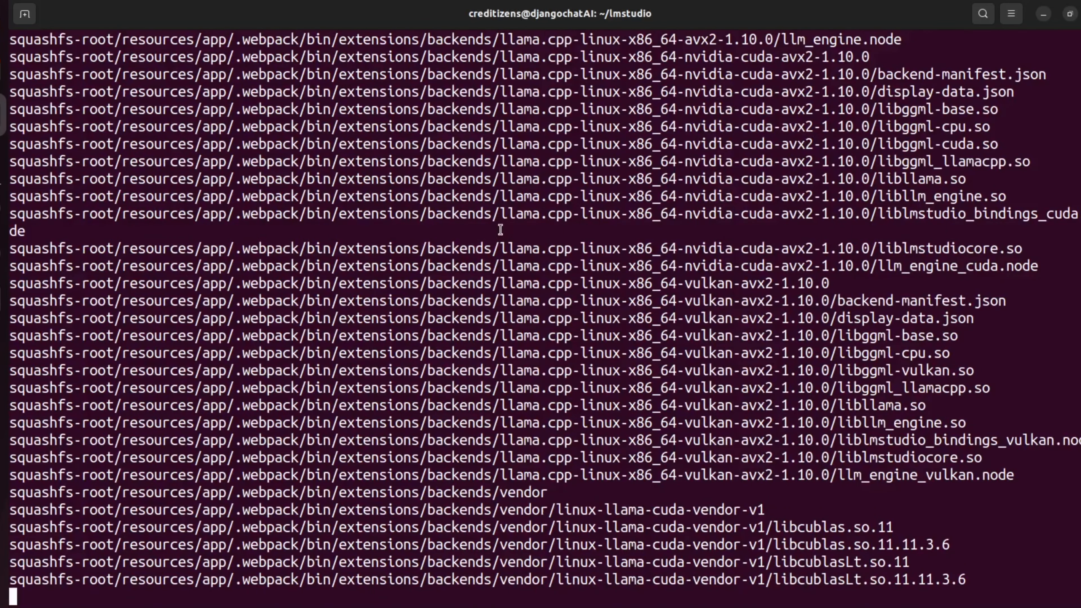
pyautogui.scroll(15, 684, 287)
pyautogui.scroll(-9, 595, 242)
pyautogui.moveTo(490, 181); pyautogui.dragTo(751, 179)
pyautogui.scroll(-20, 591, 296)
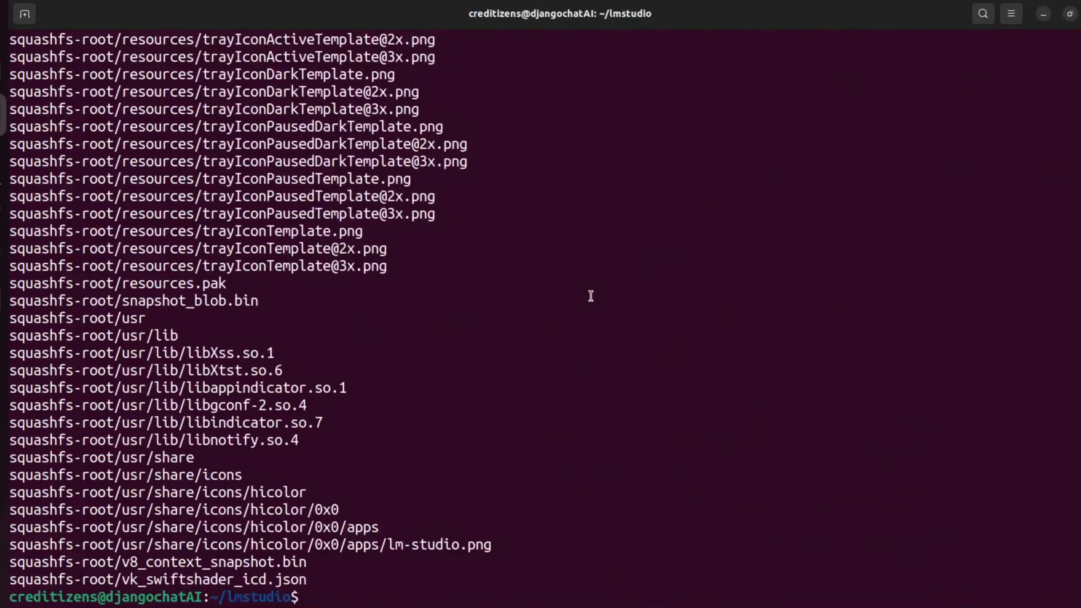
# Clear the terminal and list the contents of the lmstudio folder
pyautogui.write('clear')
pyautogui.press('Return')
pyautogui.press('Return')
pyautogui.write('ls')
pyautogui.press('Return')
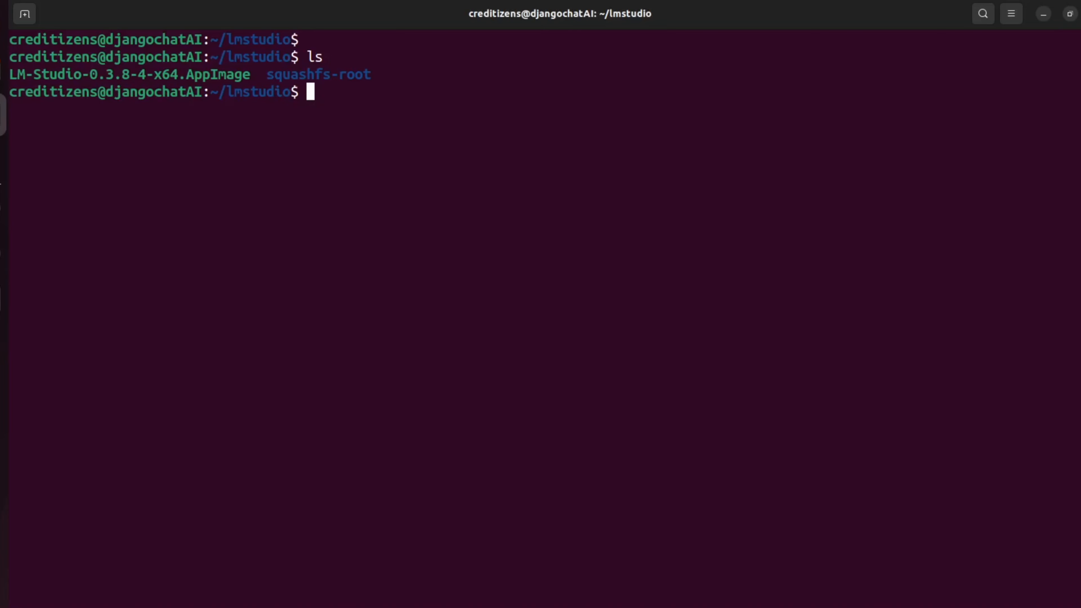
# Force-delete LM-Studio-0.3.8-4-x64.AppImage with superuser rights and clear the terminal
pyautogui.write('sudo rm -rf')
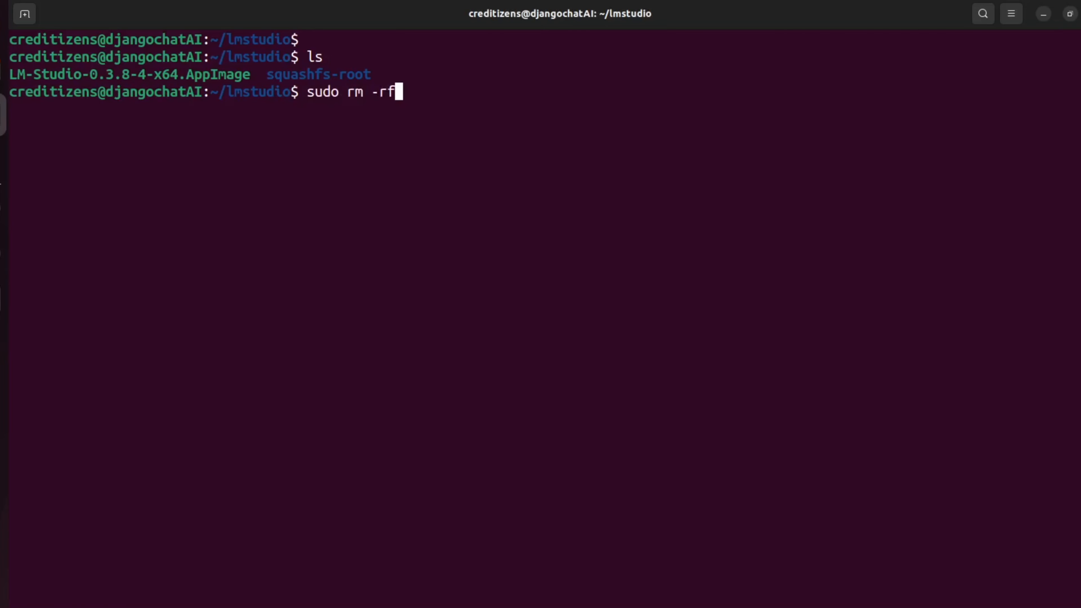
pyautogui.write(' L')
pyautogui.press('Tab')
pyautogui.press('Return')
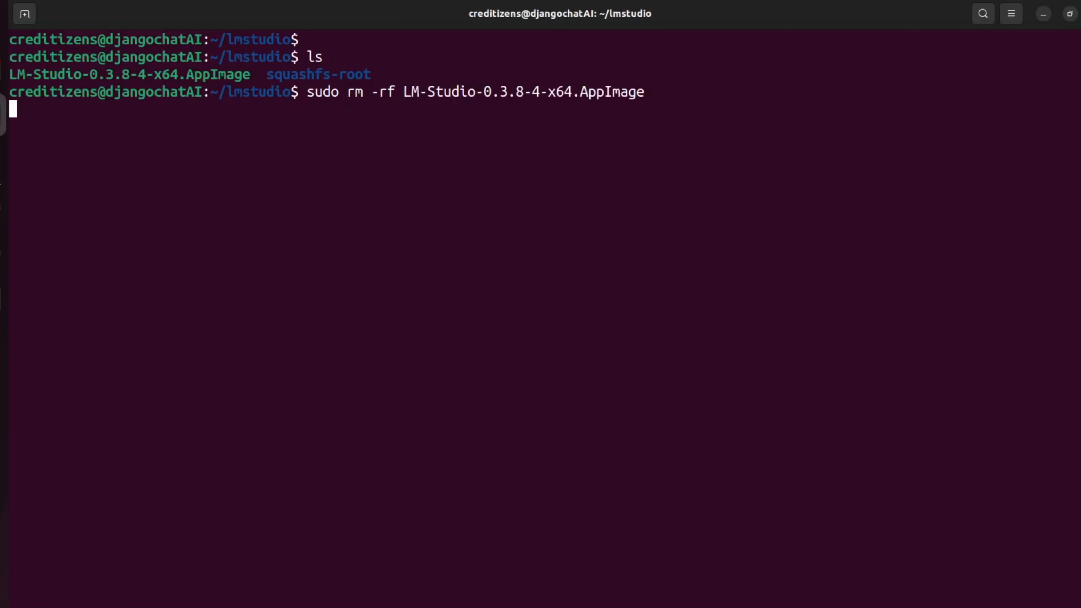
pyautogui.write('clear')
pyautogui.press('Return')
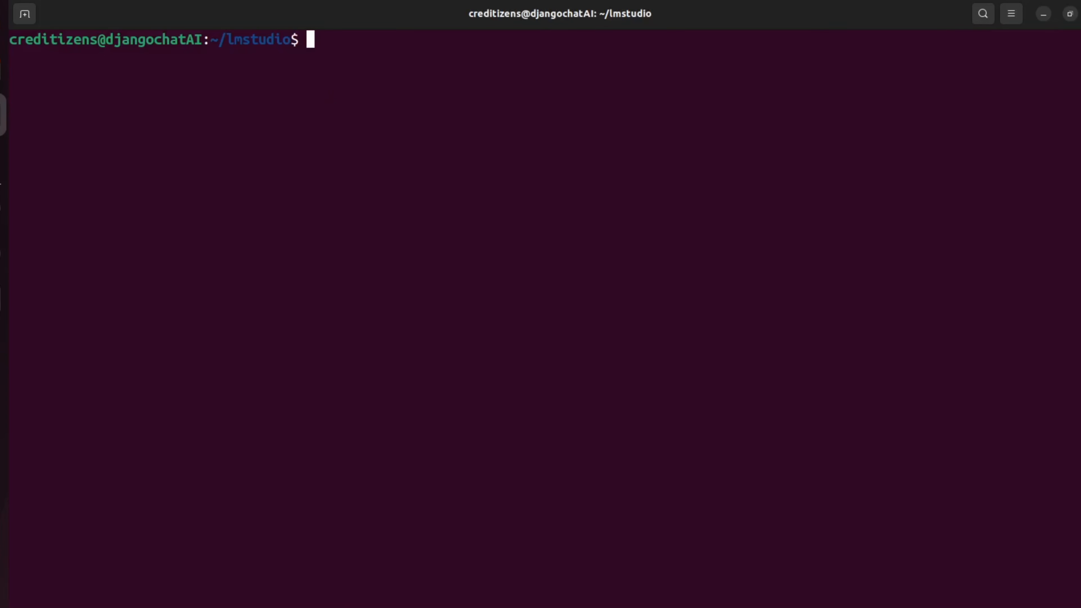
# Try to copy everything in squashfs-root into the current folder without the recursive option
pyautogui.write('cd su')
pyautogui.press('BackSpace')
pyautogui.press('BackSpace')
pyautogui.press('BackSpace')
pyautogui.press('BackSpace')
pyautogui.write('p sq')
pyautogui.press('Tab')
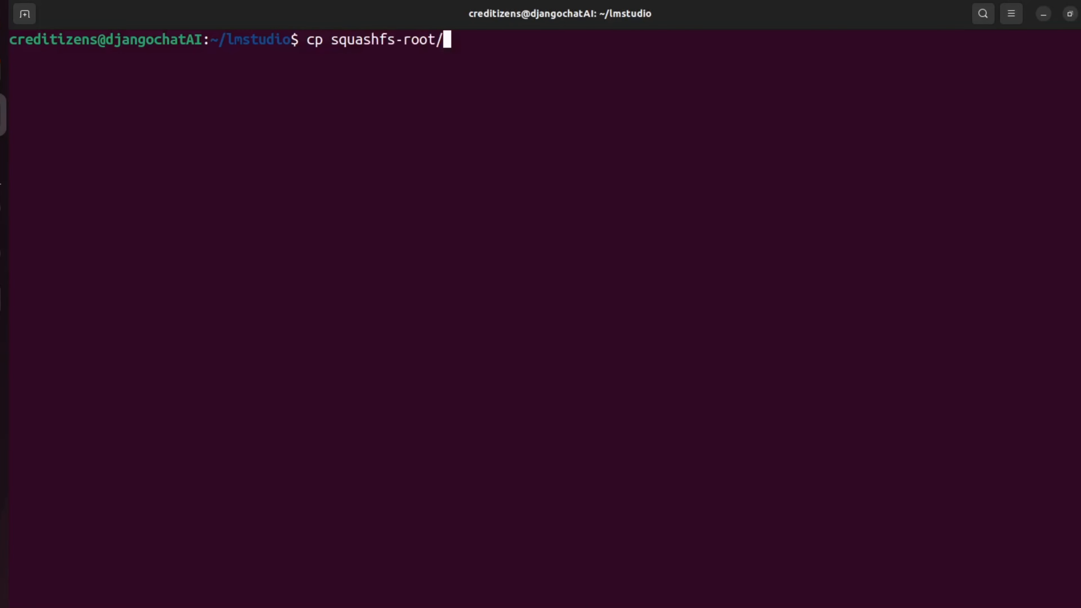
pyautogui.write('* .')
pyautogui.press('Return')
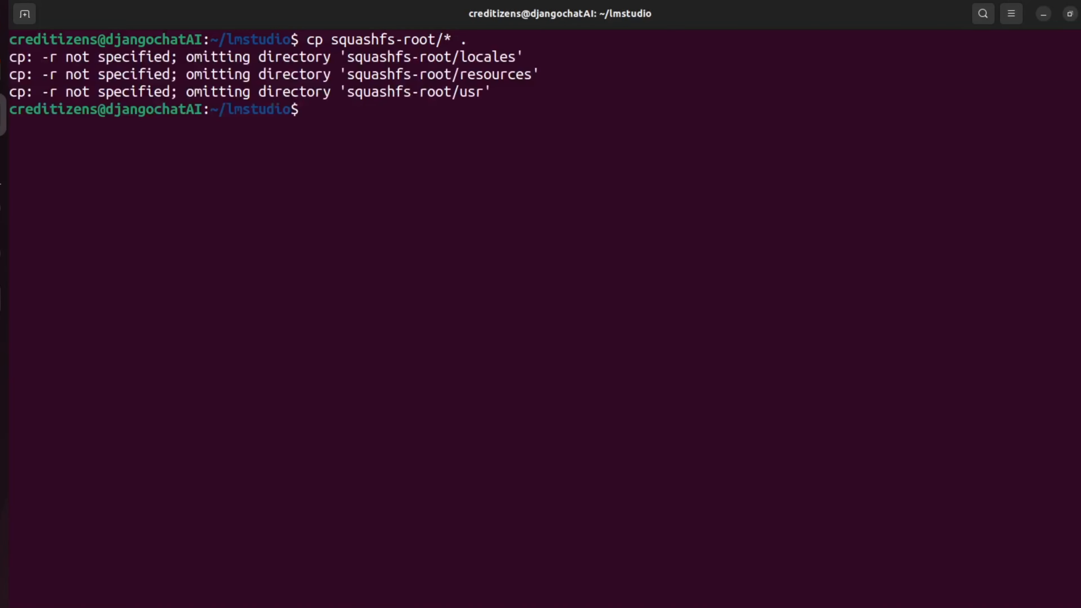
# Copy everything in squashfs-root into the current folder using the -r option and list the folder's contents
pyautogui.write('clear')
pyautogui.press('Up')
pyautogui.press('Left')
pyautogui.press('Left')
pyautogui.press('Left')
pyautogui.press('Left')
pyautogui.press('Left')
pyautogui.press('Left')
pyautogui.press('Left')
pyautogui.press('Left')
pyautogui.press('Left')
pyautogui.press('Left')
pyautogui.press('Left')
pyautogui.press('Left')
pyautogui.press('Left')
pyautogui.press('Left')
pyautogui.press('Left')
pyautogui.press('Left')
pyautogui.press('Left')
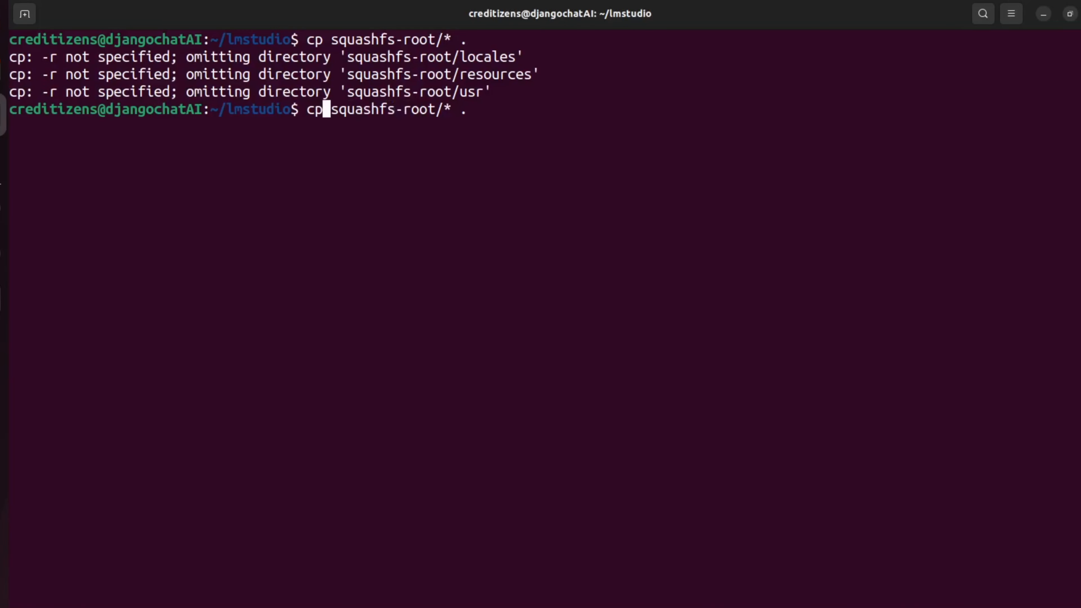
pyautogui.write('-r')
pyautogui.press('Return')
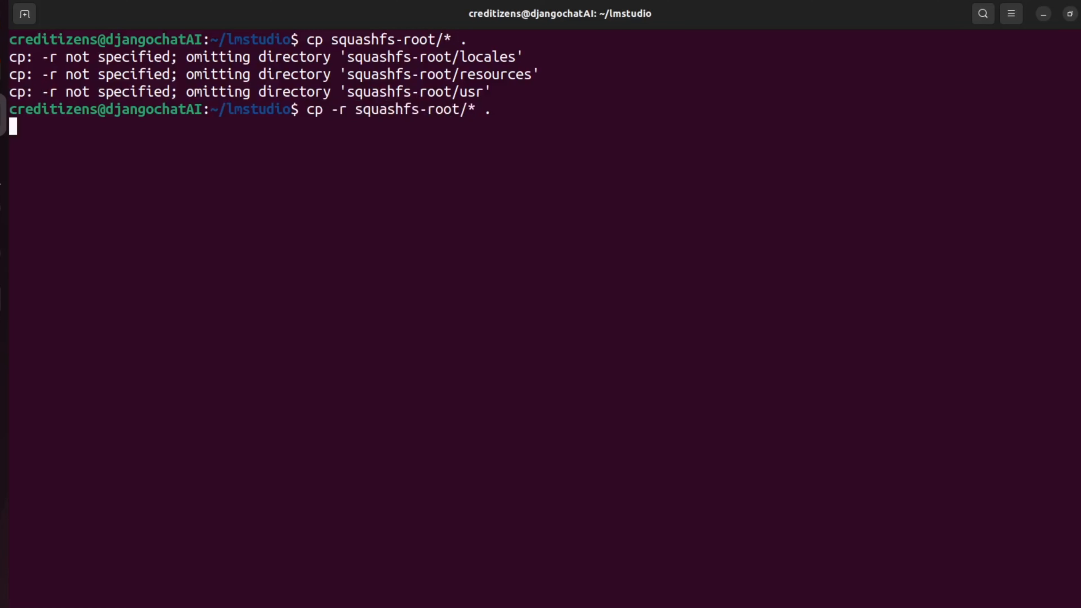
pyautogui.write('ls')
pyautogui.press('Return')
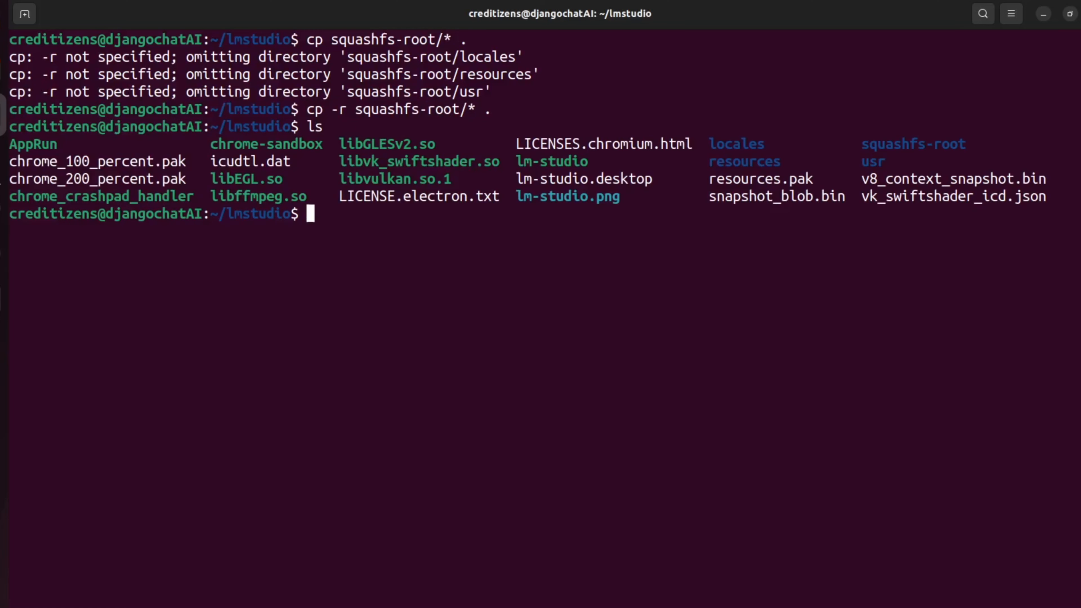
# Force-delete the squashfs-root directory recursively with superuser rights and clear the terminal
pyautogui.write('sudo rm -rf ')
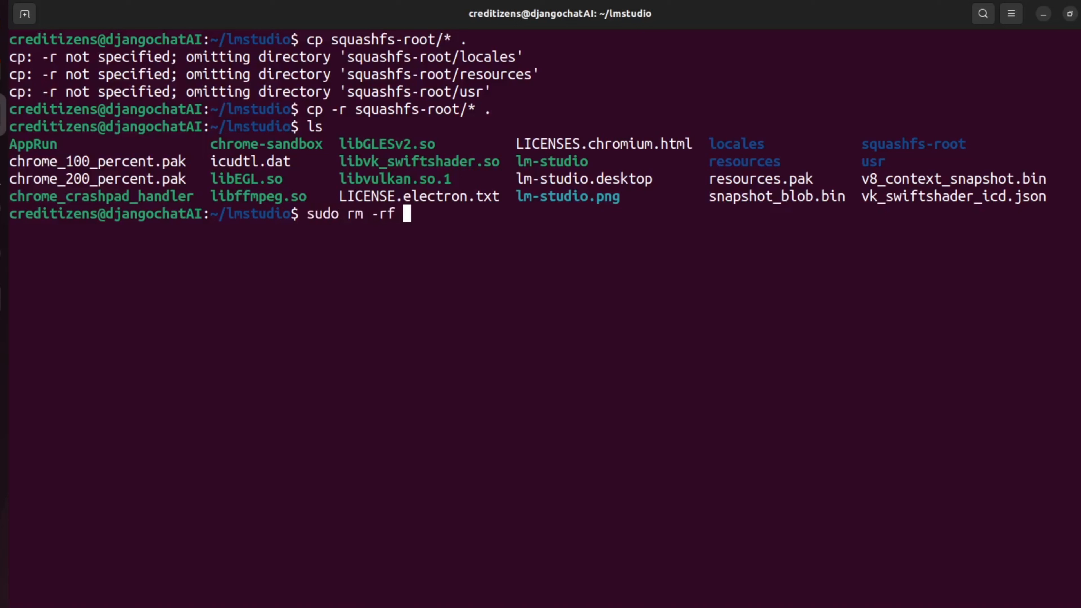
pyautogui.write('   s')
pyautogui.press('BackSpace')
pyautogui.press('BackSpace')
pyautogui.press('BackSpace')
pyautogui.press('BackSpace')
pyautogui.press('BackSpace')
pyautogui.press('BackSpace')
pyautogui.press('BackSpace')
pyautogui.press('BackSpace')
pyautogui.press('BackSpace')
pyautogui.press('BackSpace')
pyautogui.write('m -f')
pyautogui.press('BackSpace')
pyautogui.write('rf sq')
pyautogui.press('Tab')
pyautogui.press('BackSpace')
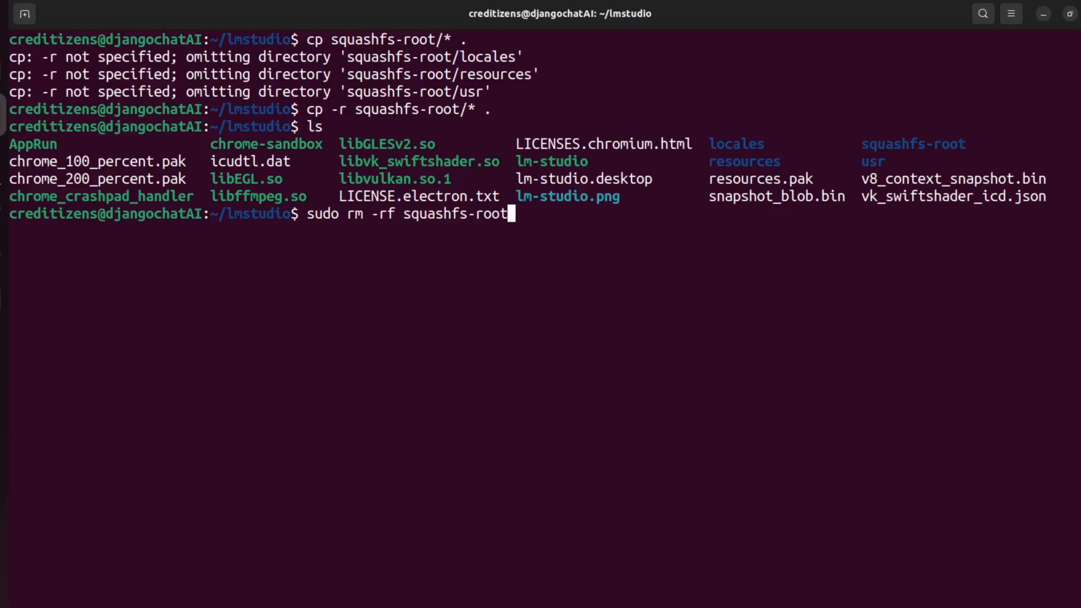
pyautogui.press('Return')
pyautogui.write('clear')
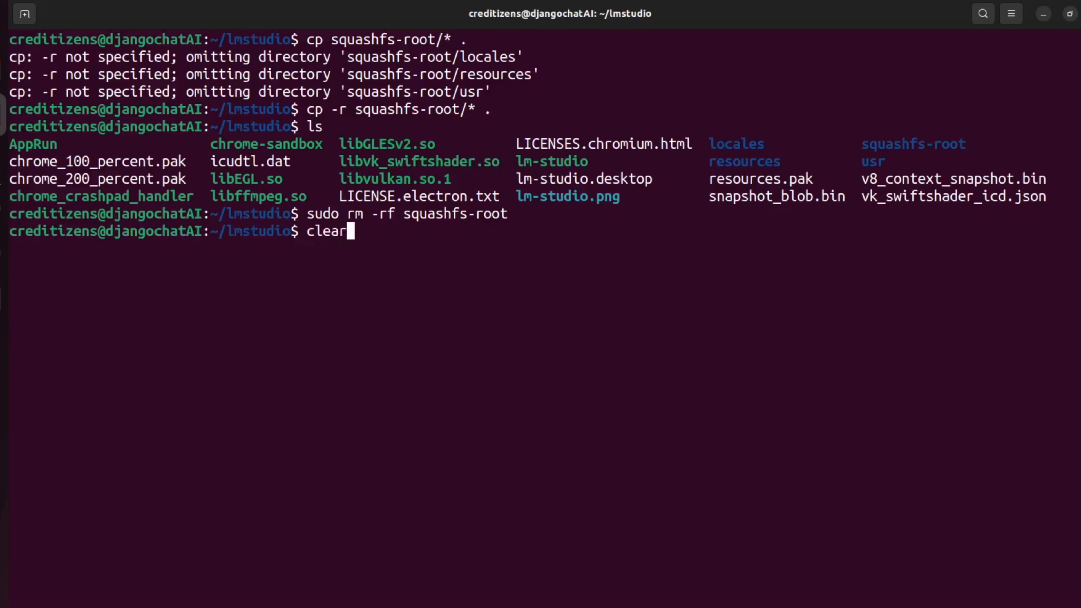
pyautogui.press('Return')
# List the lmstudio folder's files and run the lm-studio executable from it
pyautogui.write('l')
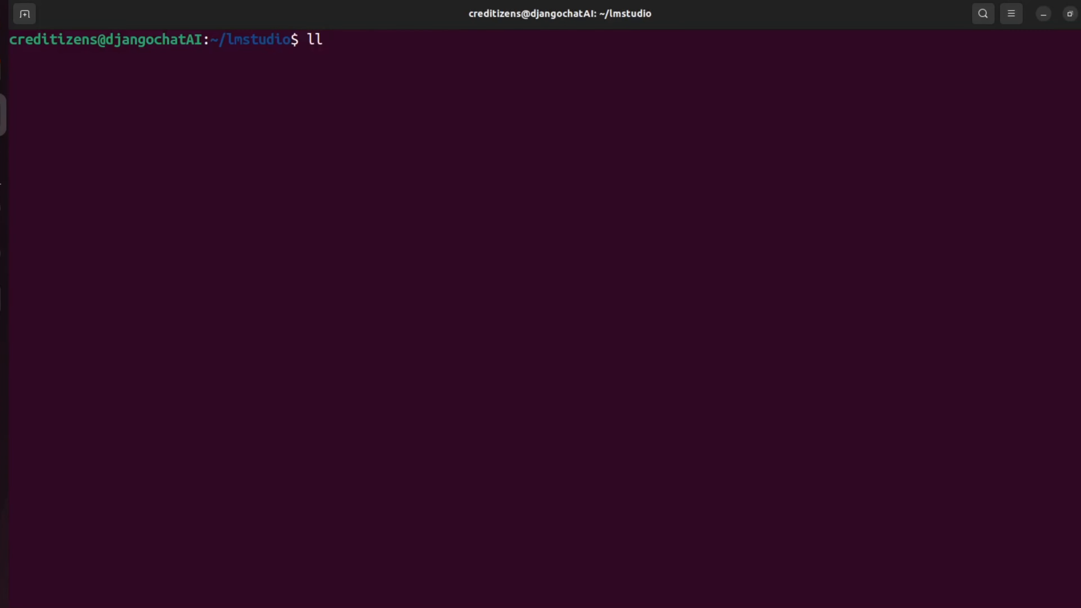
pyautogui.write('s')
pyautogui.press('Return')
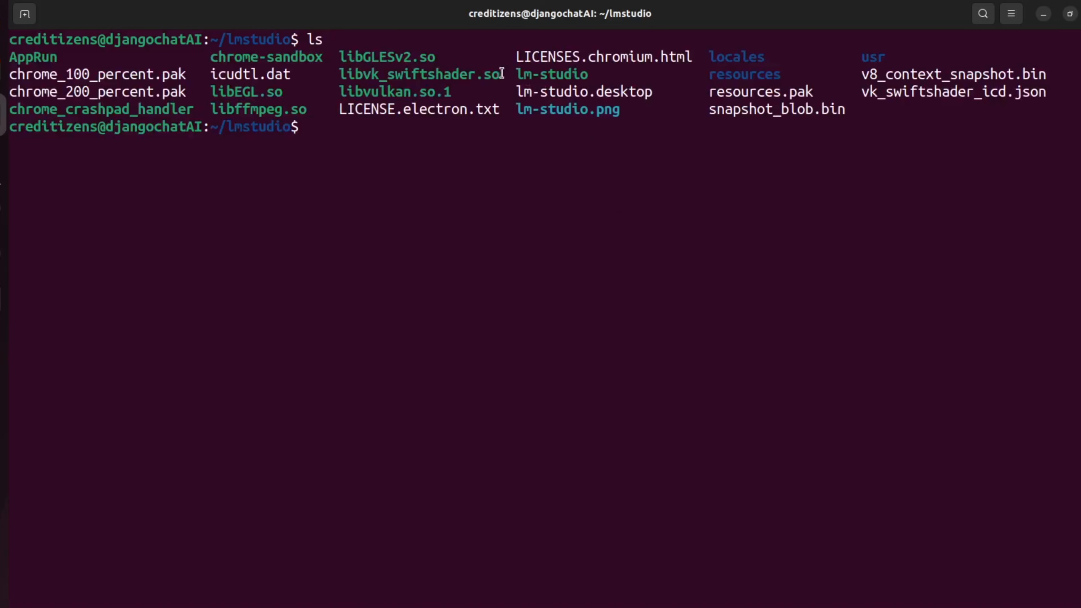
pyautogui.moveTo(566, 75); pyautogui.dragTo(526, 75)
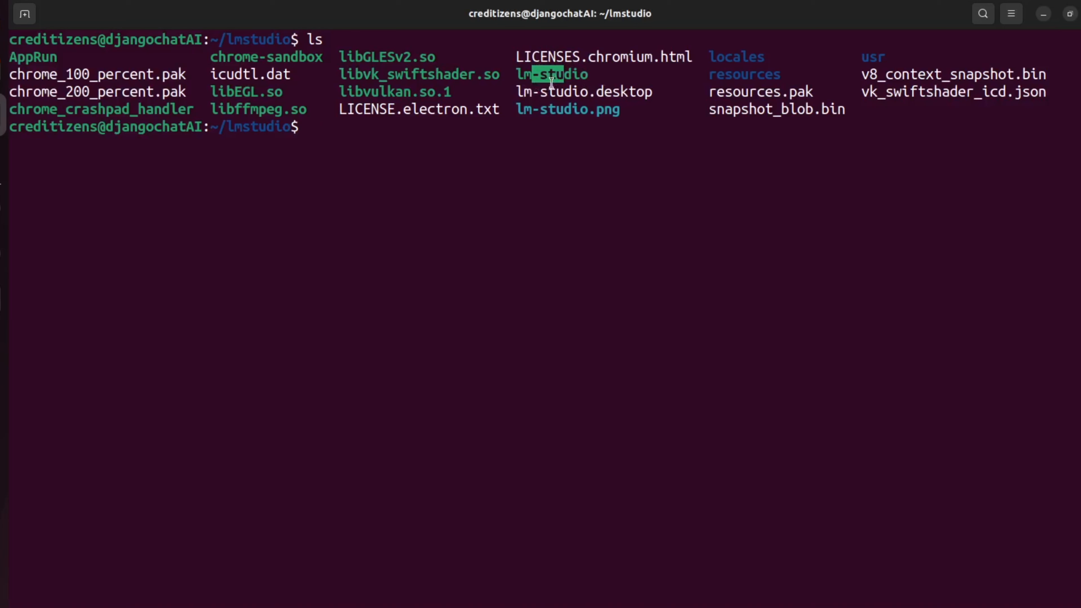
pyautogui.moveTo(516, 76); pyautogui.dragTo(498, 117)
pyautogui.click(559, 97)
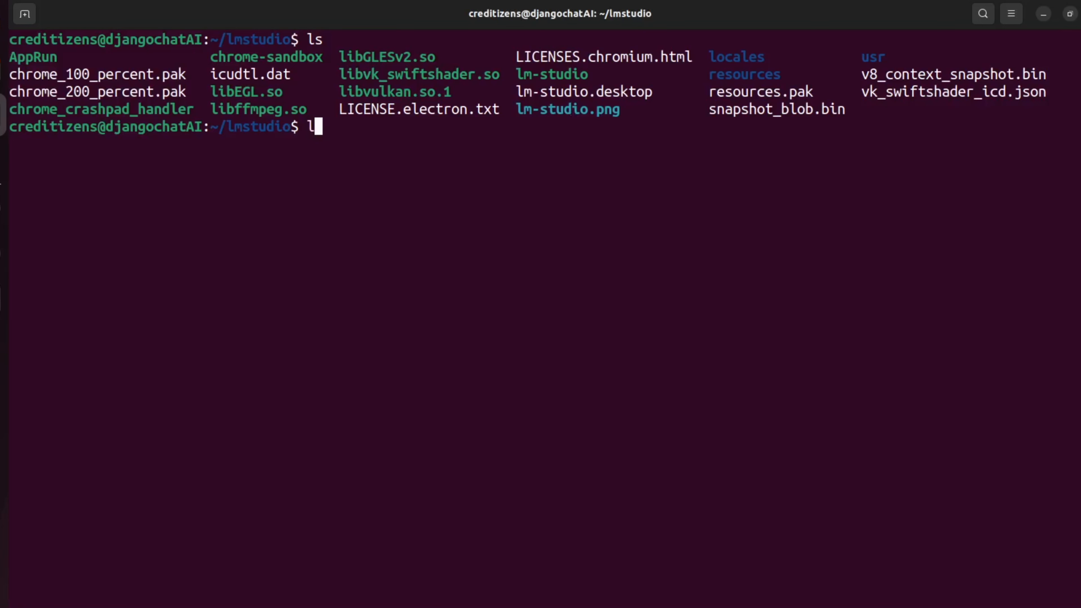
pyautogui.write('./lm-studio')
pyautogui.press('Return')
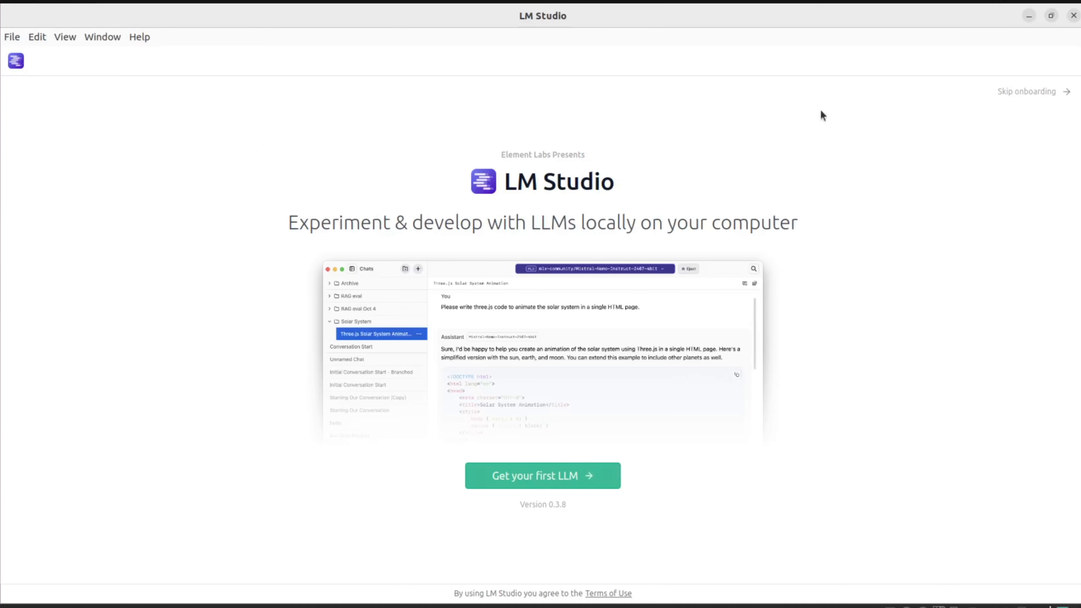
# Review the Llama 3.2 1B download offer and the lms PATH option, and skip the onboarding without downloading
pyautogui.click(585, 483)
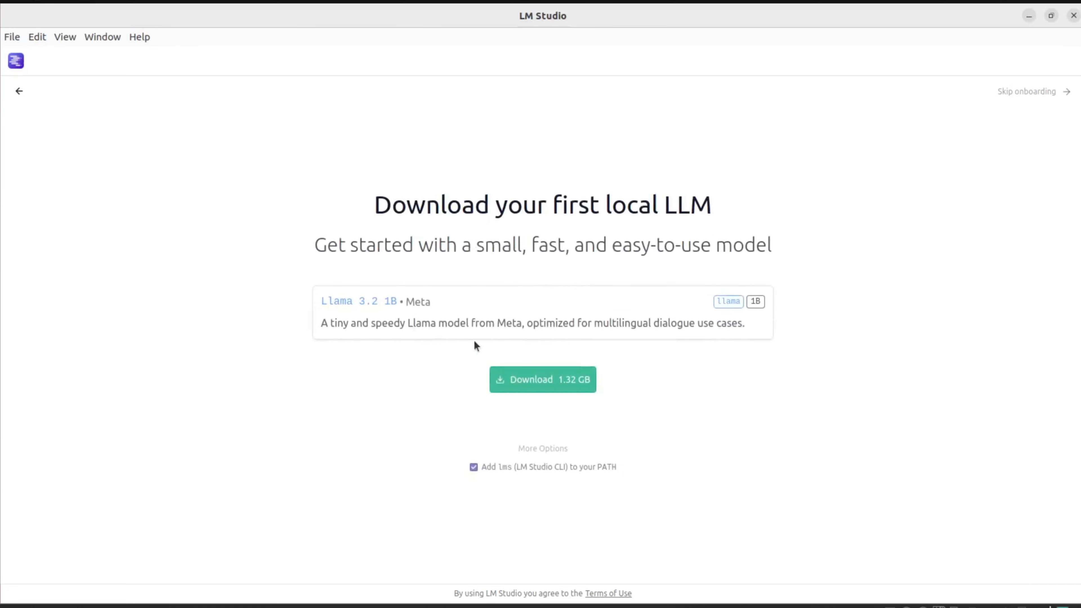
pyautogui.moveTo(692, 324); pyautogui.dragTo(749, 324)
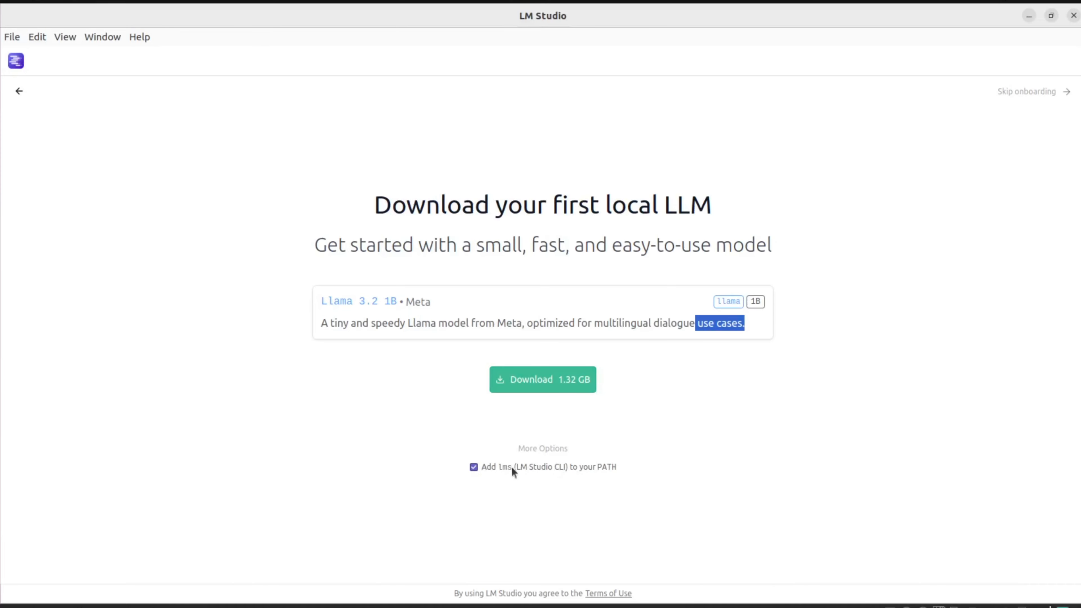
pyautogui.click(536, 446)
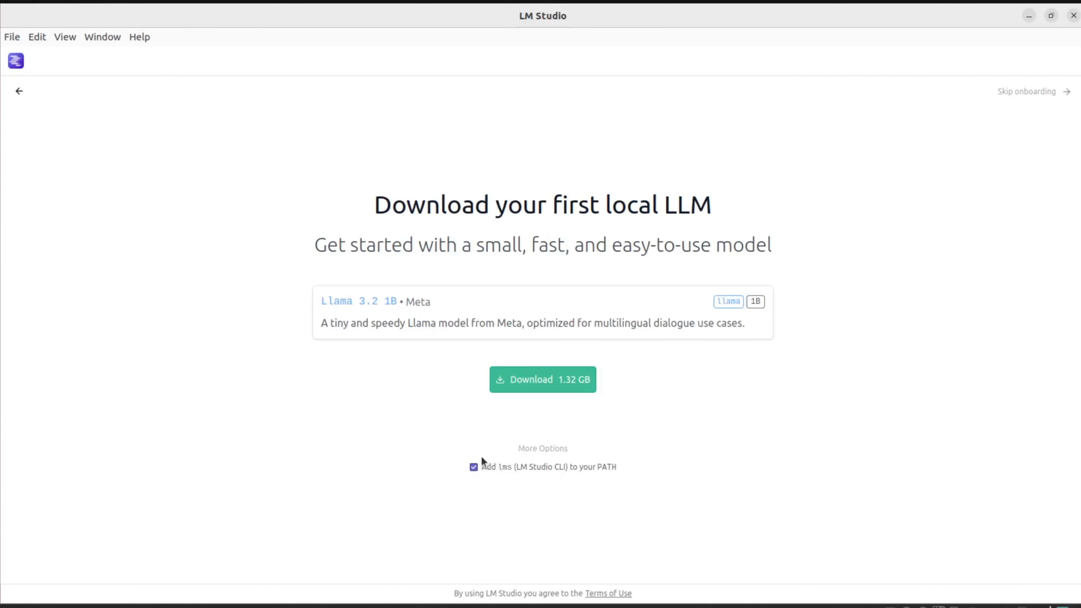
pyautogui.moveTo(463, 447); pyautogui.dragTo(628, 483)
pyautogui.click(637, 482)
pyautogui.click(1041, 94)
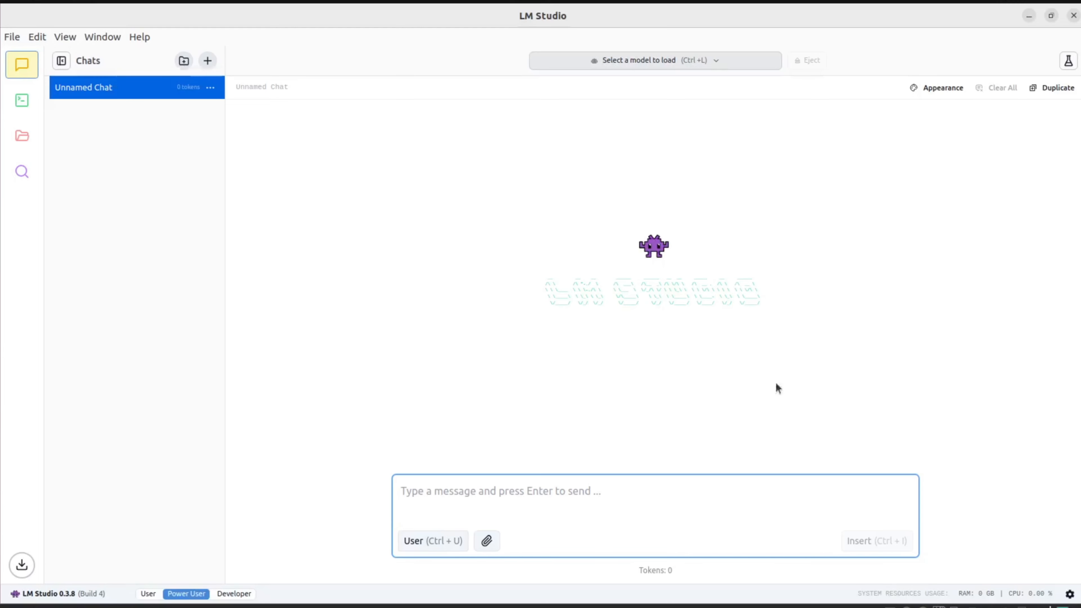
# Set the app's color theme to Dark in the app settings
pyautogui.click(1069, 594)
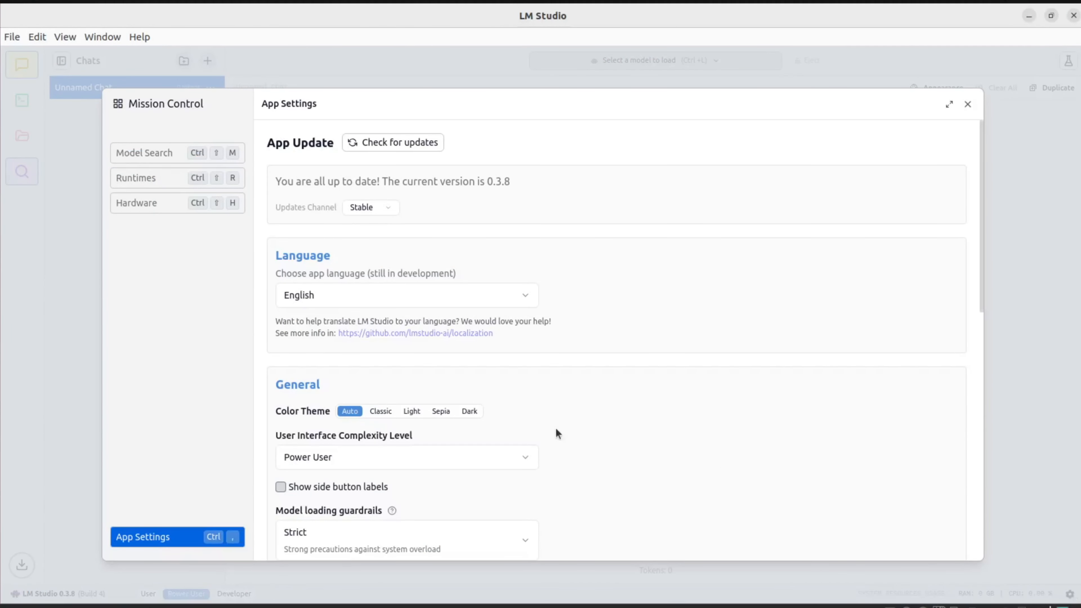
pyautogui.click(469, 411)
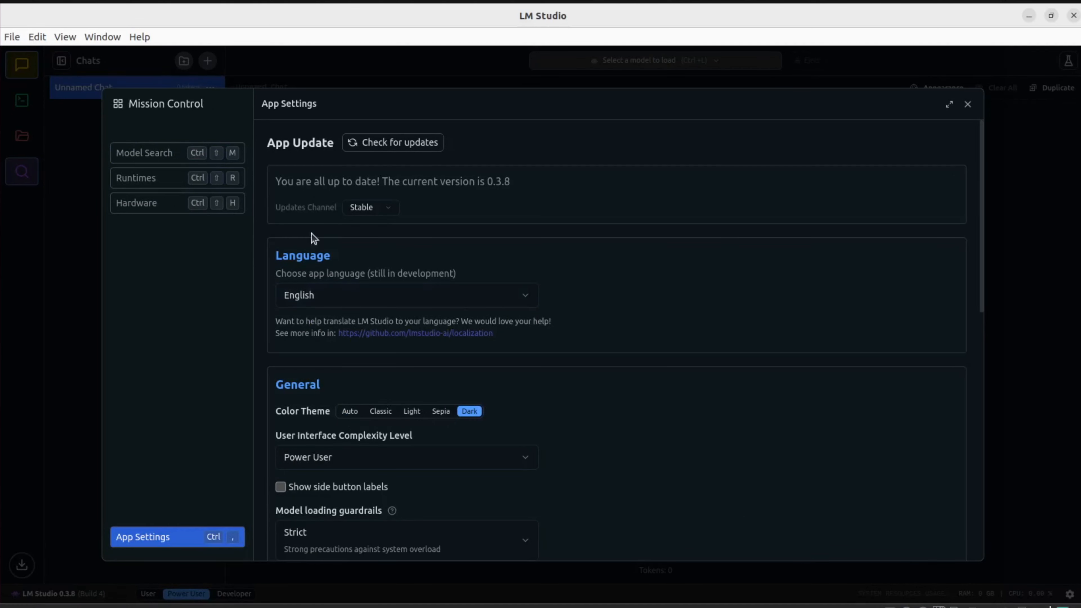
# Examine the runtimes and the staff-picked models in the model search, and return to the chat view
pyautogui.click(150, 158)
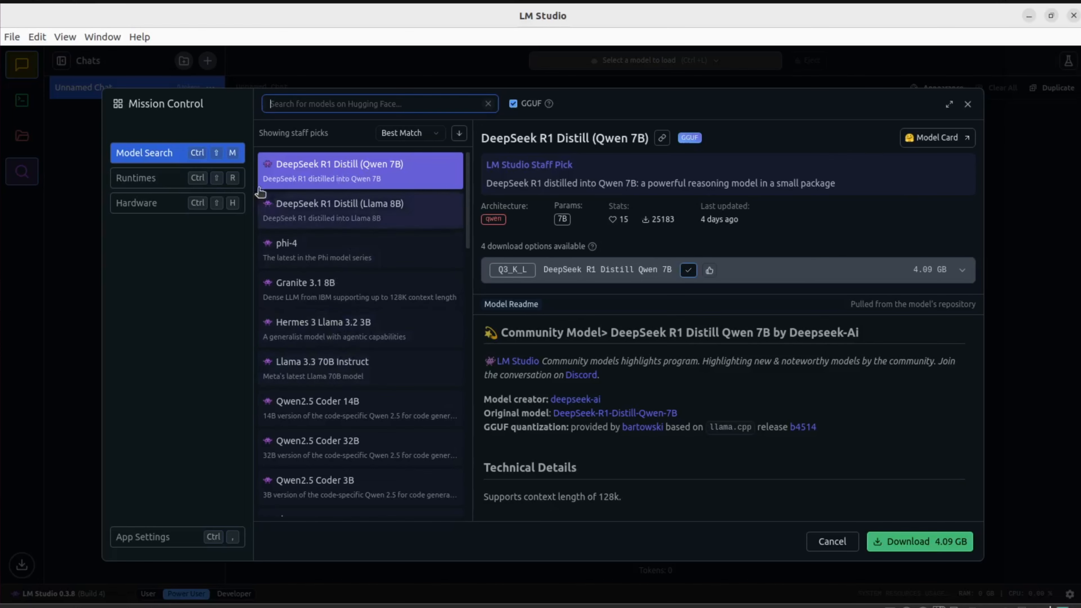
pyautogui.click(152, 189)
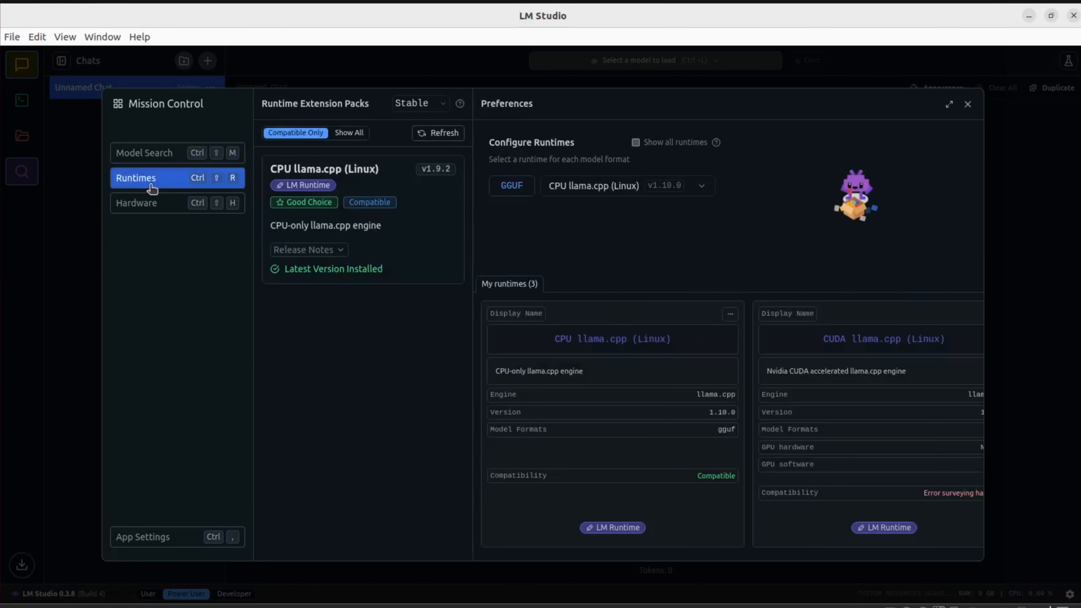
pyautogui.click(153, 158)
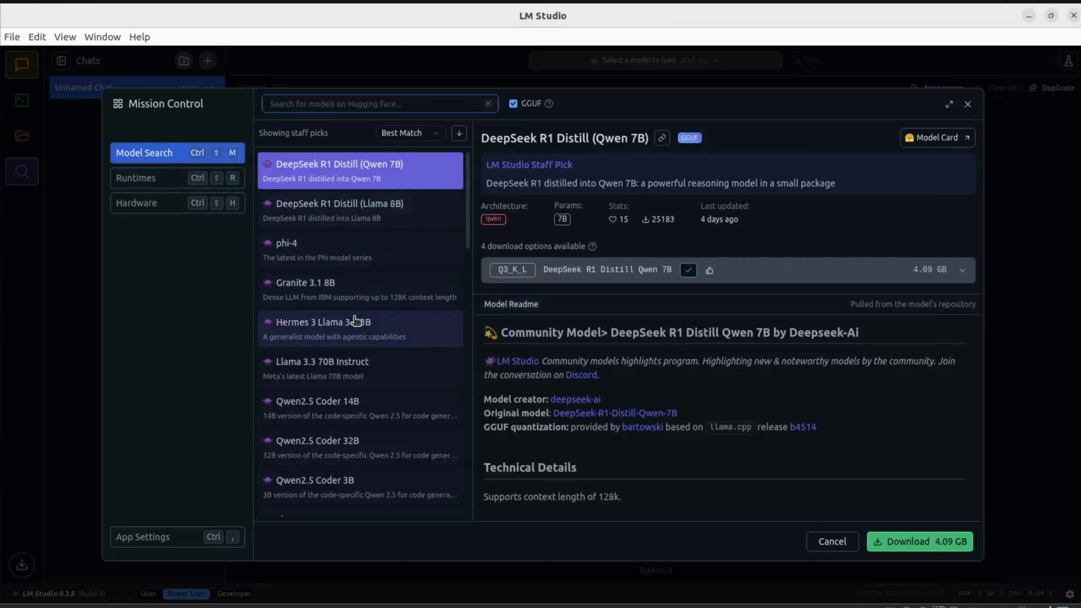
pyautogui.scroll(-4, 355, 320)
pyautogui.scroll(-10, 355, 320)
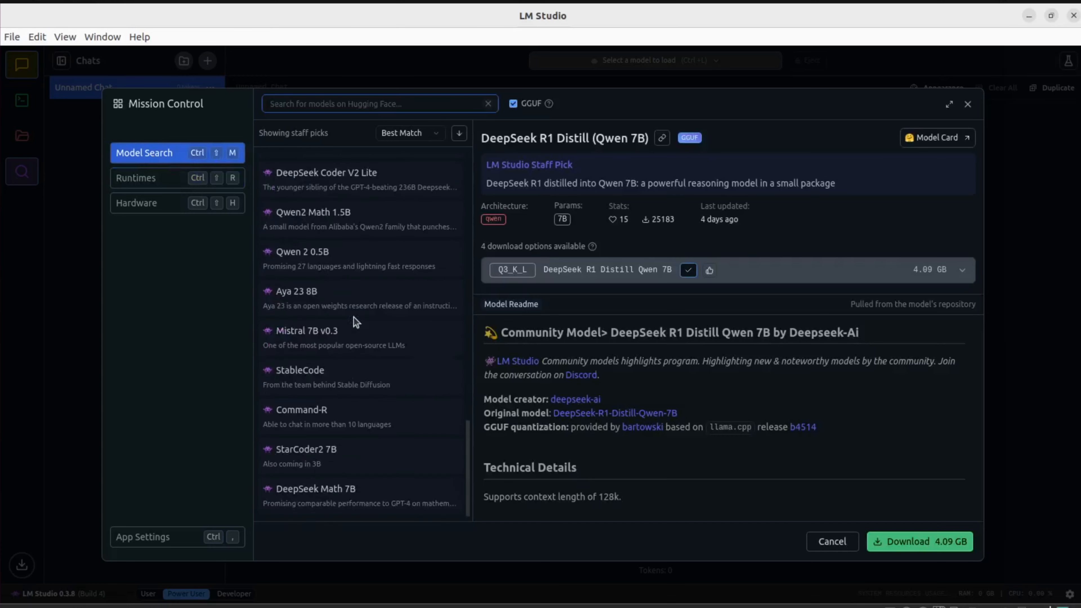
pyautogui.scroll(10, 355, 320)
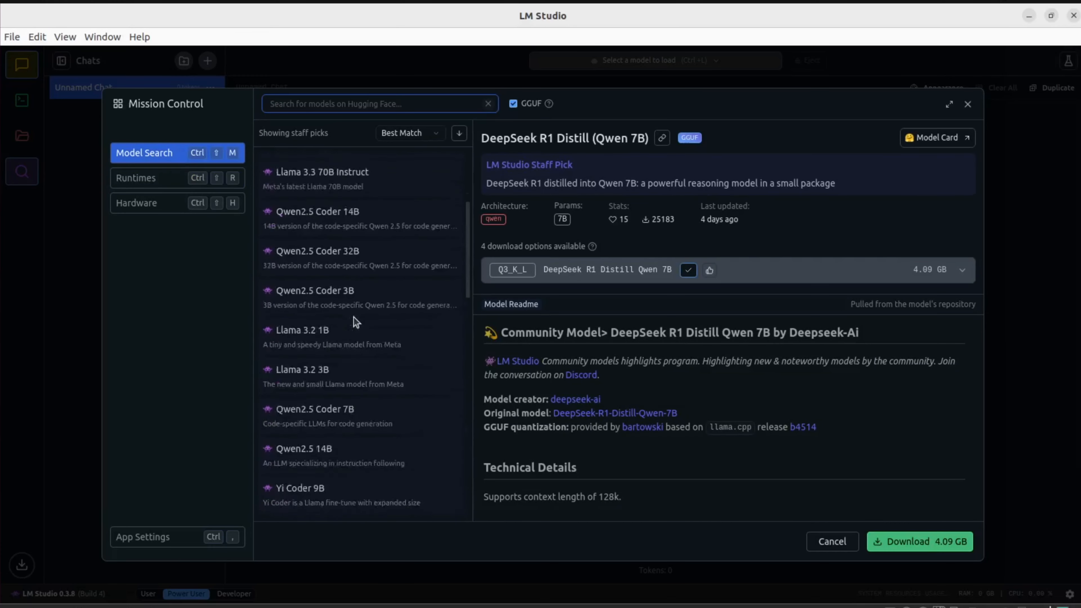
pyautogui.click(967, 105)
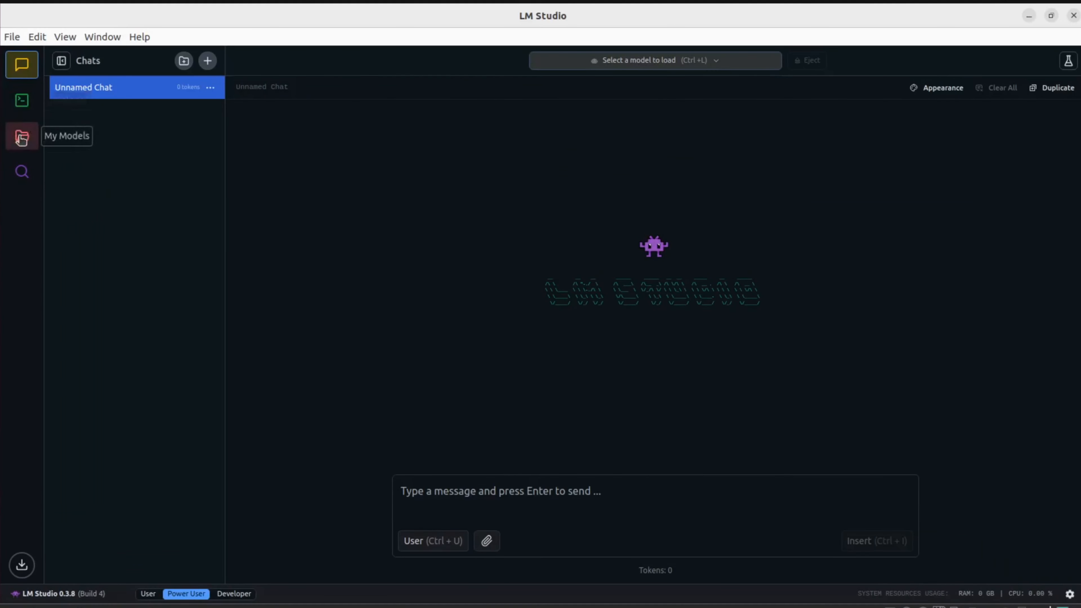
pyautogui.click(23, 175)
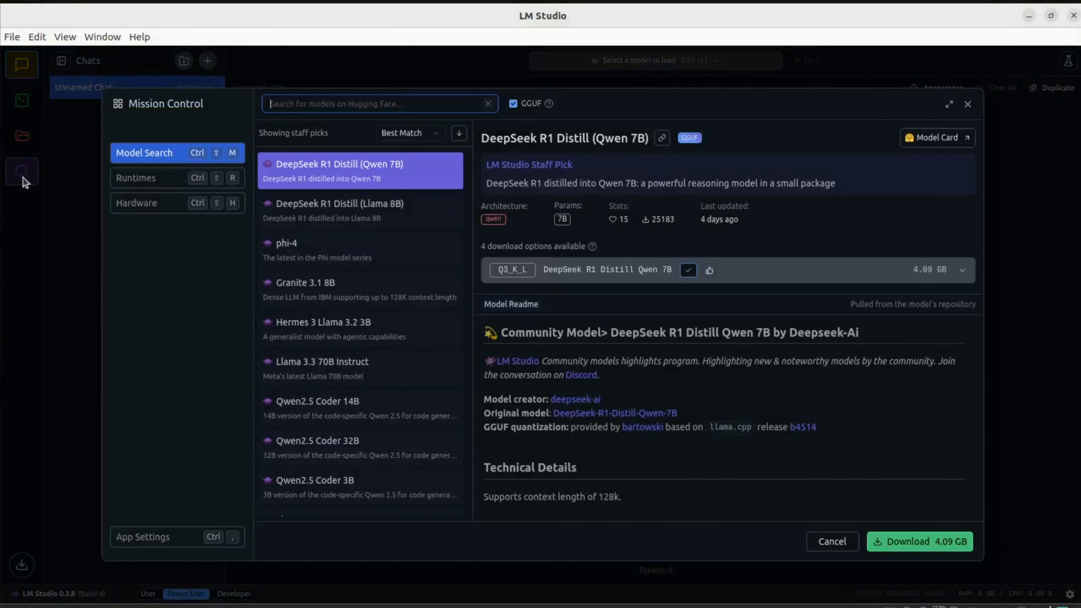
pyautogui.click(33, 228)
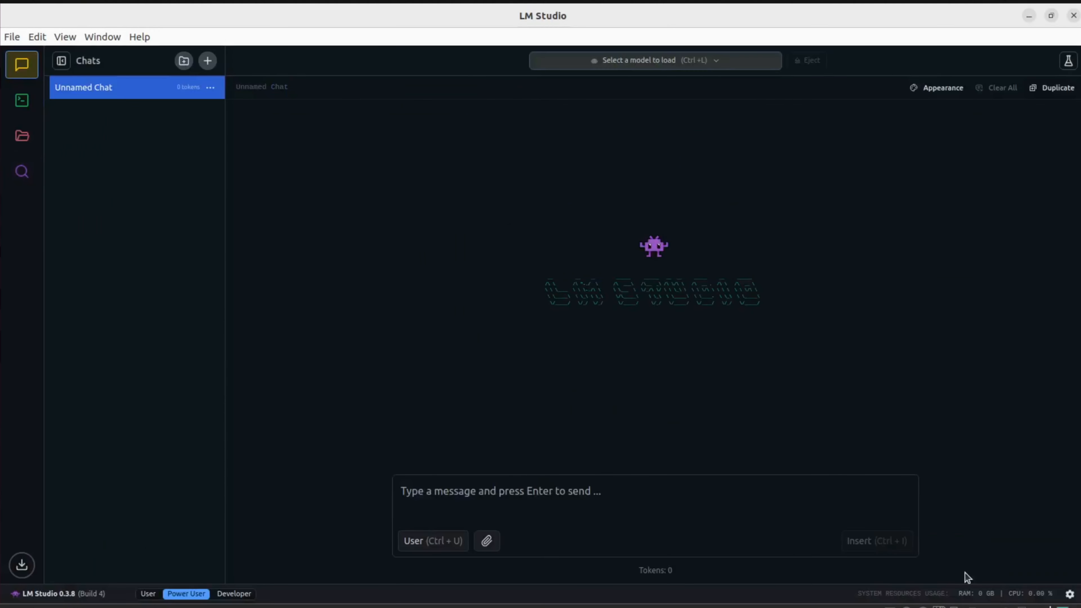
# Open the app settings and view the available update channels without changing the channel
pyautogui.click(1069, 595)
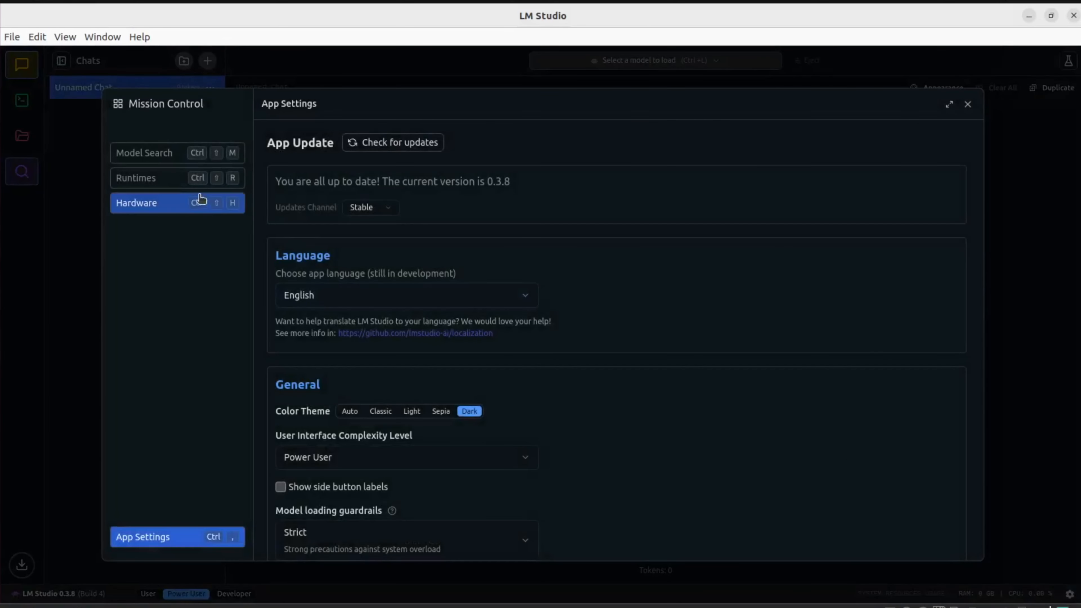
pyautogui.click(379, 208)
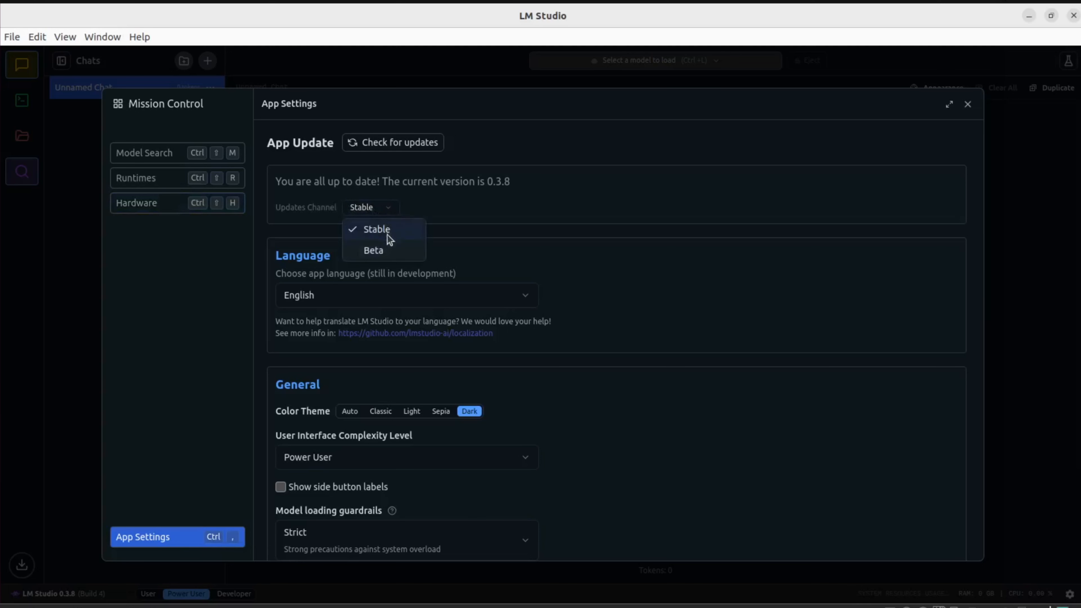
pyautogui.click(472, 198)
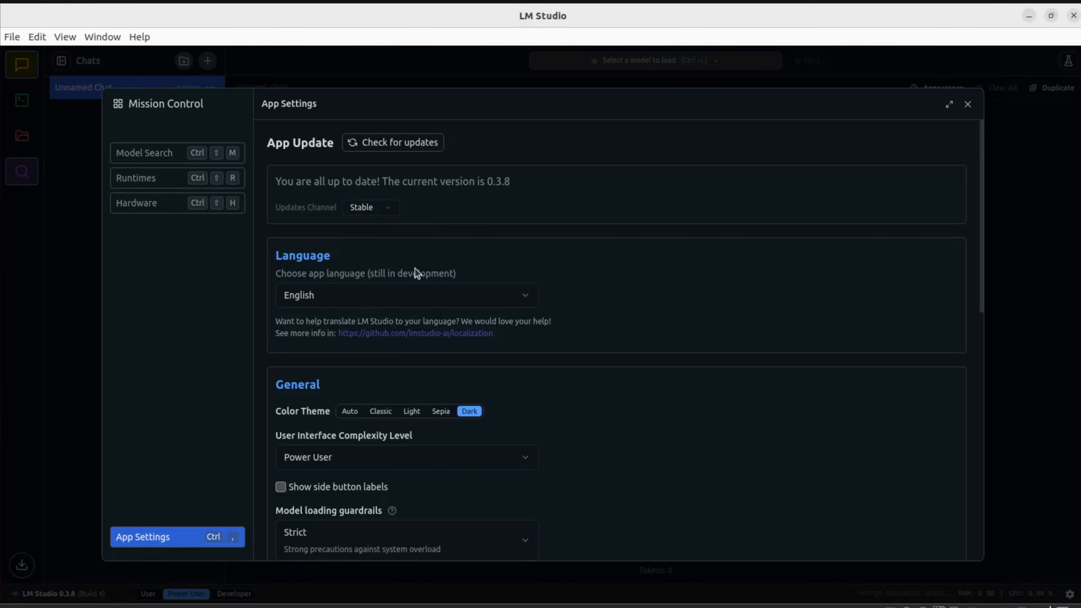
# Browse the app languages, try 日本語 (Beta), and switch the language back to English
pyautogui.click(496, 305)
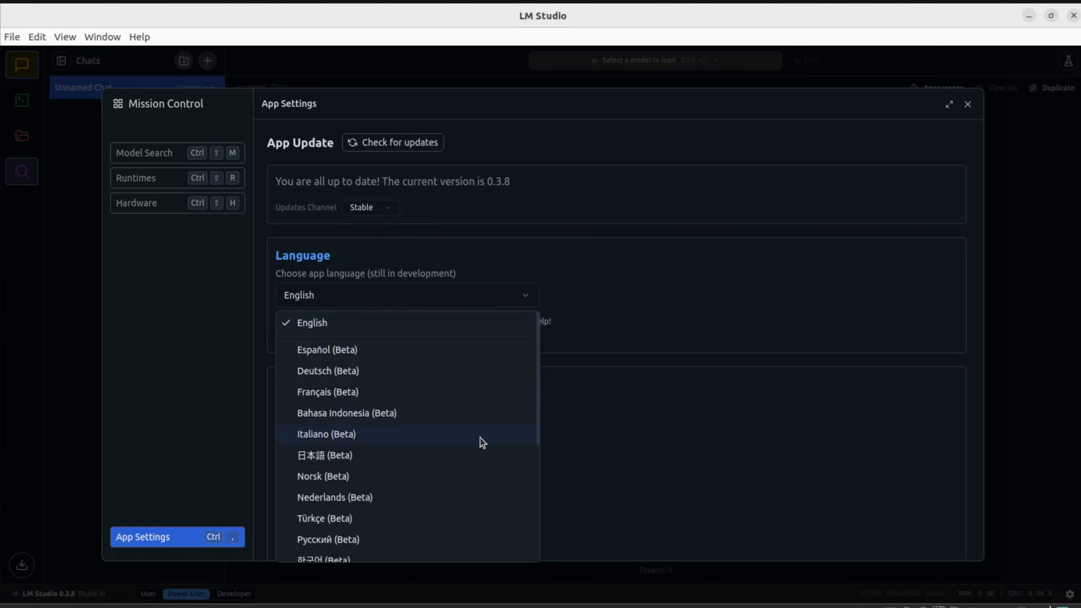
pyautogui.scroll(-5, 480, 442)
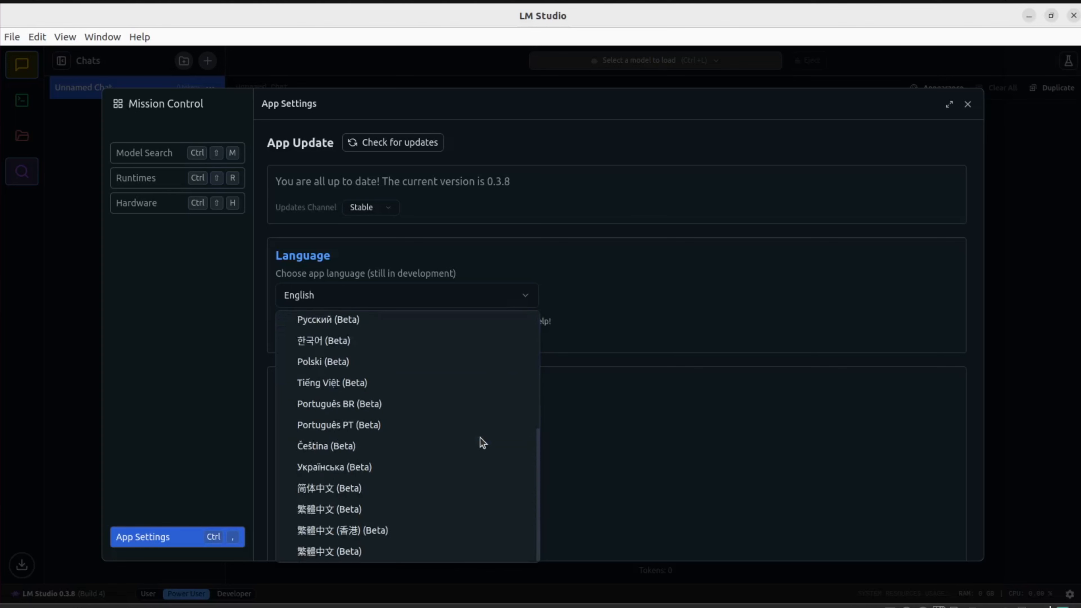
pyautogui.scroll(5, 481, 442)
pyautogui.click(350, 459)
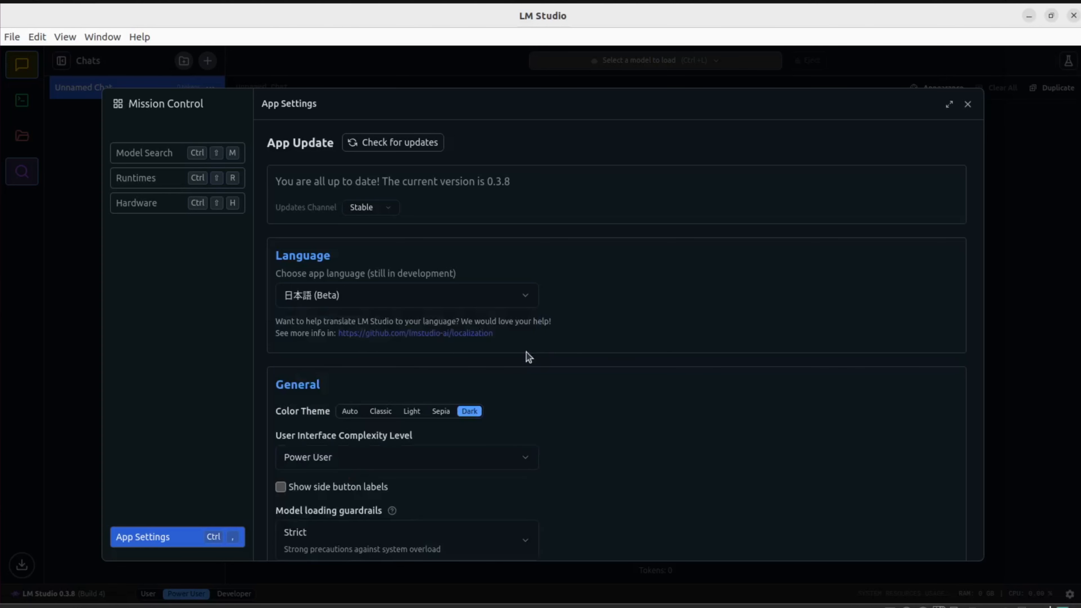
pyautogui.click(526, 298)
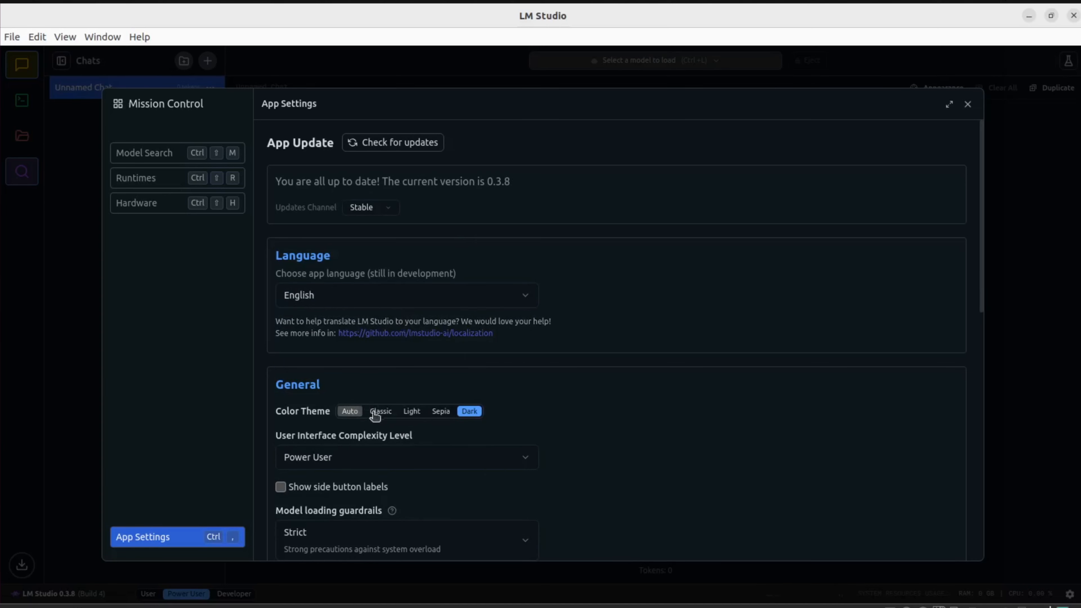
# Preview the Sepia, Light, Classic and Auto color themes and return to Dark
pyautogui.click(438, 412)
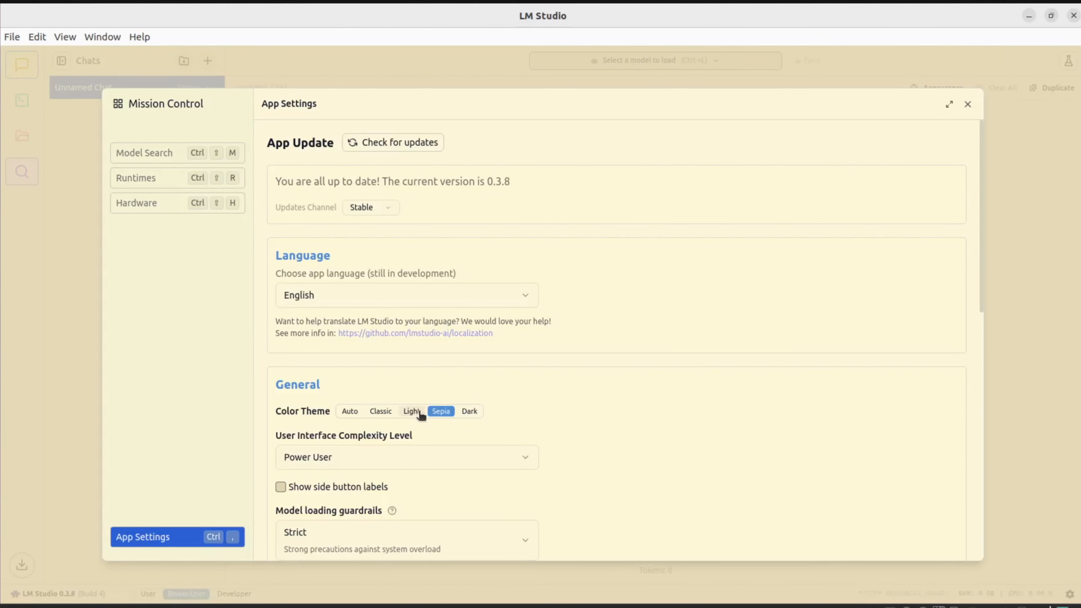
pyautogui.click(410, 412)
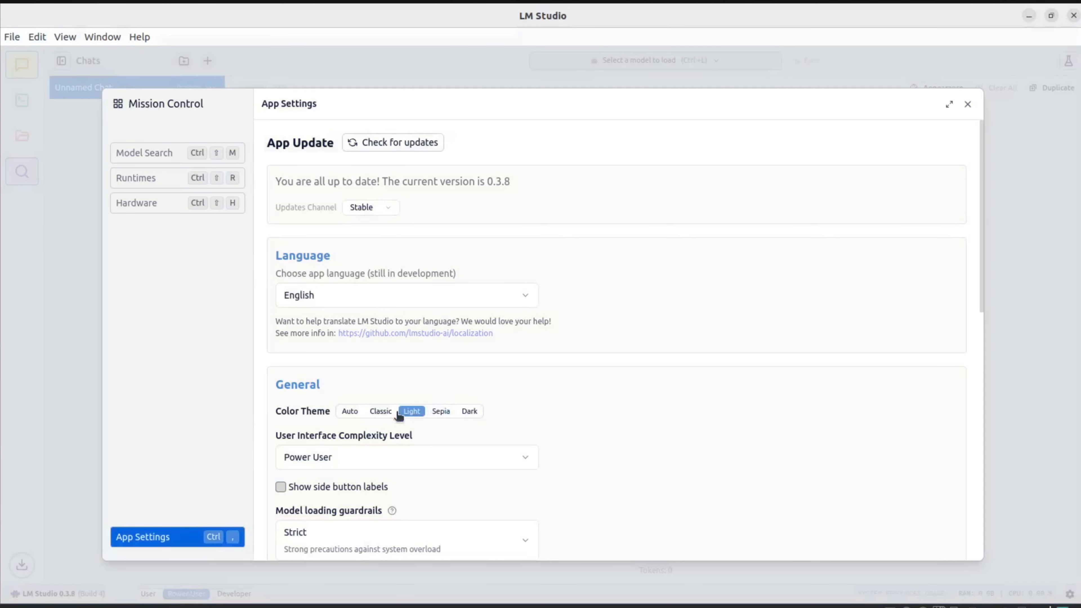
pyautogui.click(380, 412)
pyautogui.click(350, 411)
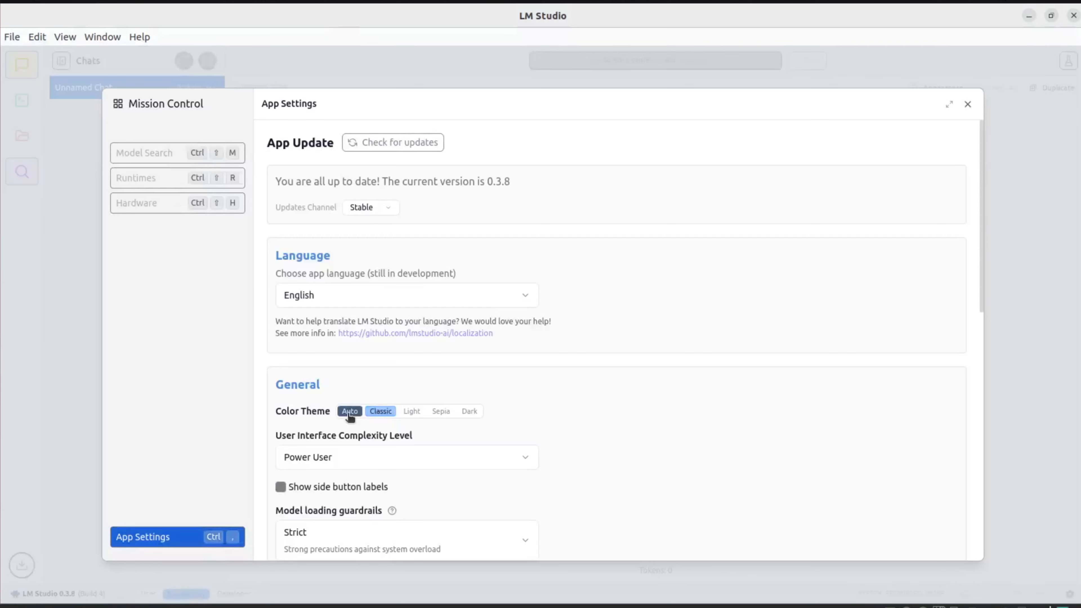
pyautogui.click(470, 411)
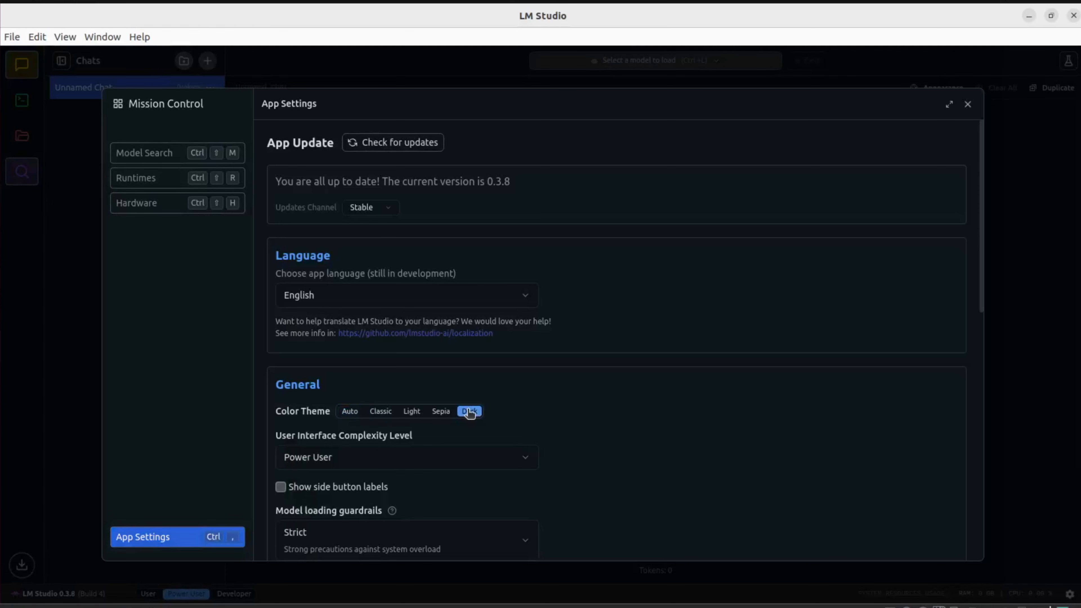
# Try the Developer interface complexity level, restore Power User, and close the app settings
pyautogui.click(417, 466)
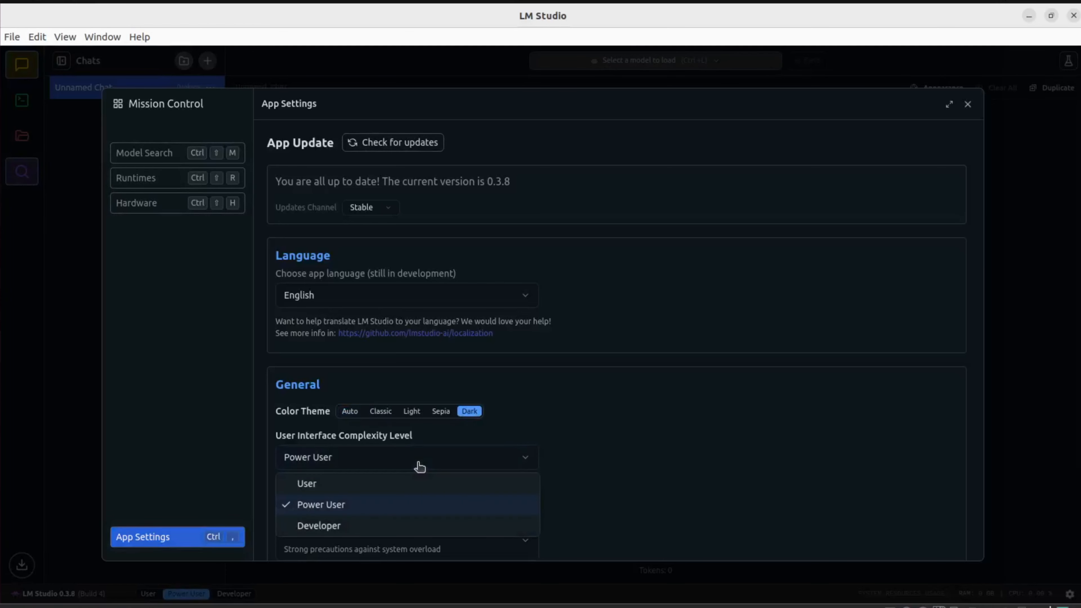
pyautogui.click(374, 530)
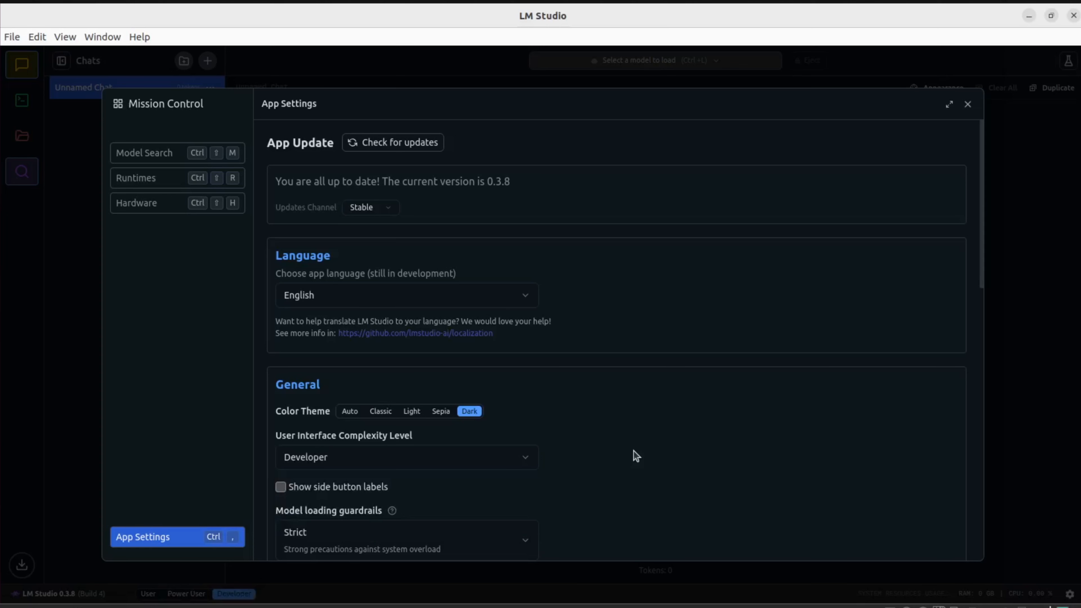
pyautogui.click(507, 458)
pyautogui.click(403, 505)
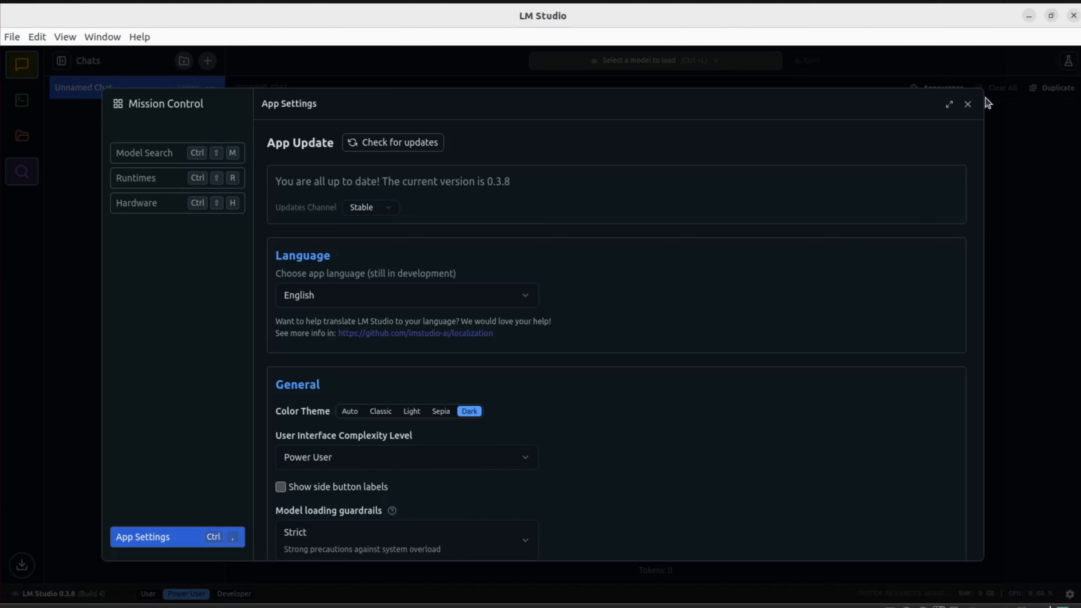
pyautogui.scroll(-15, 655, 306)
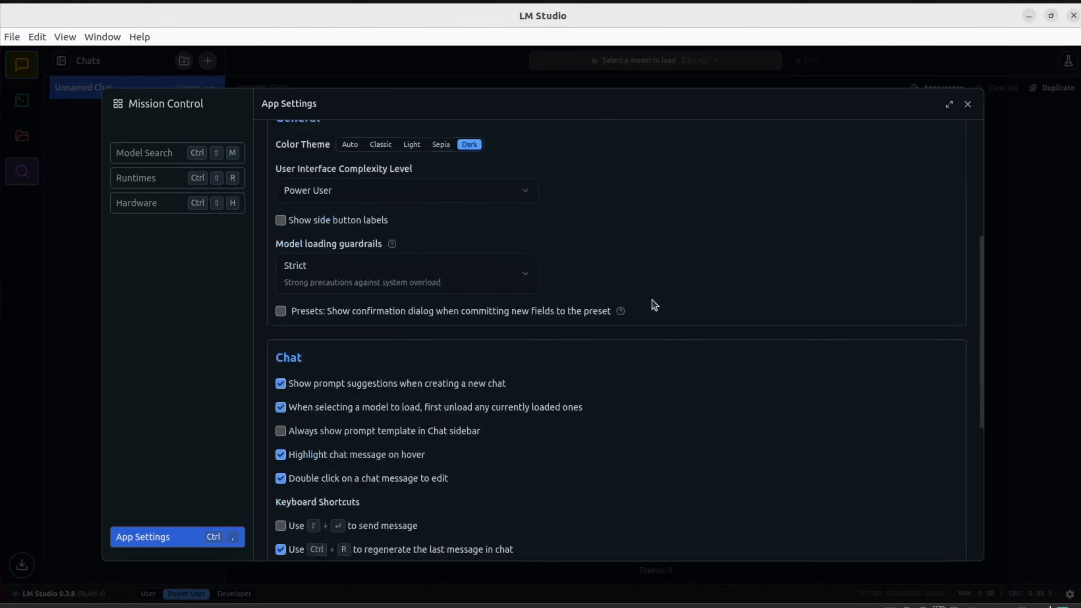
pyautogui.click(967, 104)
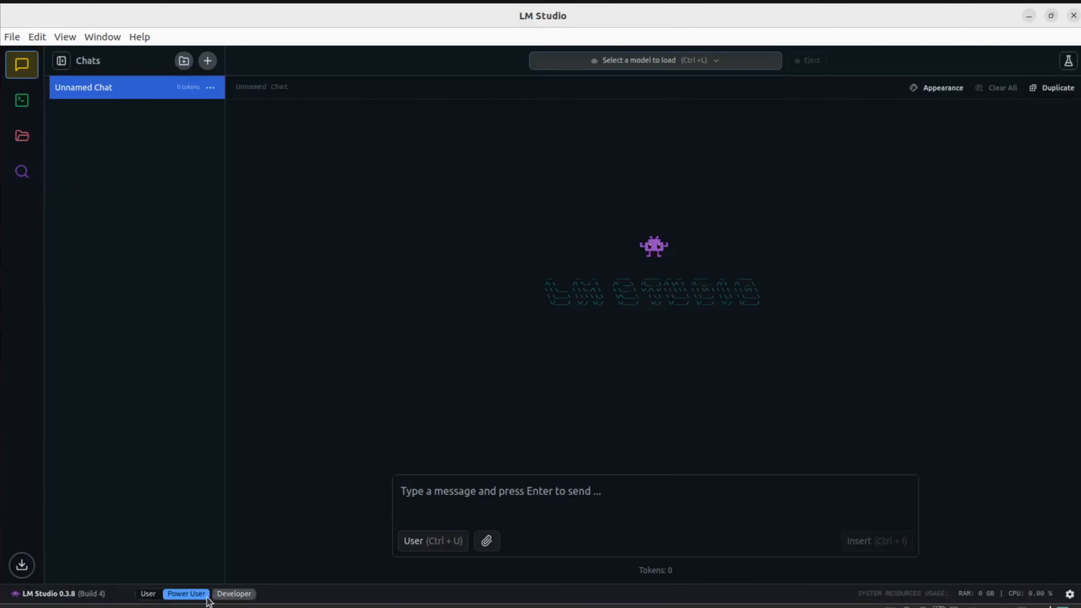
# Compare the User, Developer and Power User modes in the chat view and leave the interface in Developer mode
pyautogui.click(148, 593)
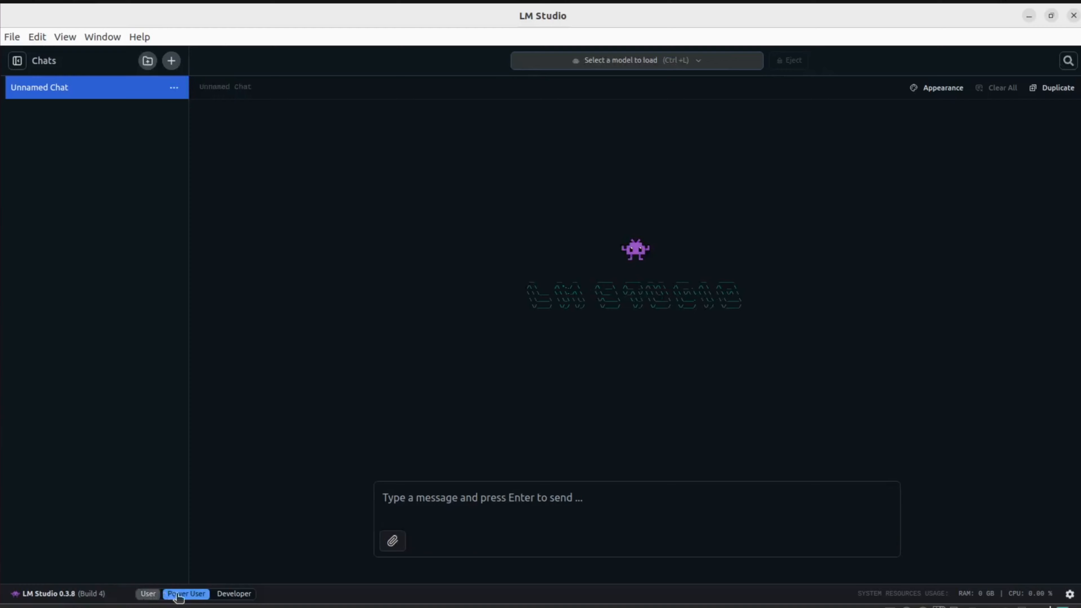
pyautogui.click(233, 594)
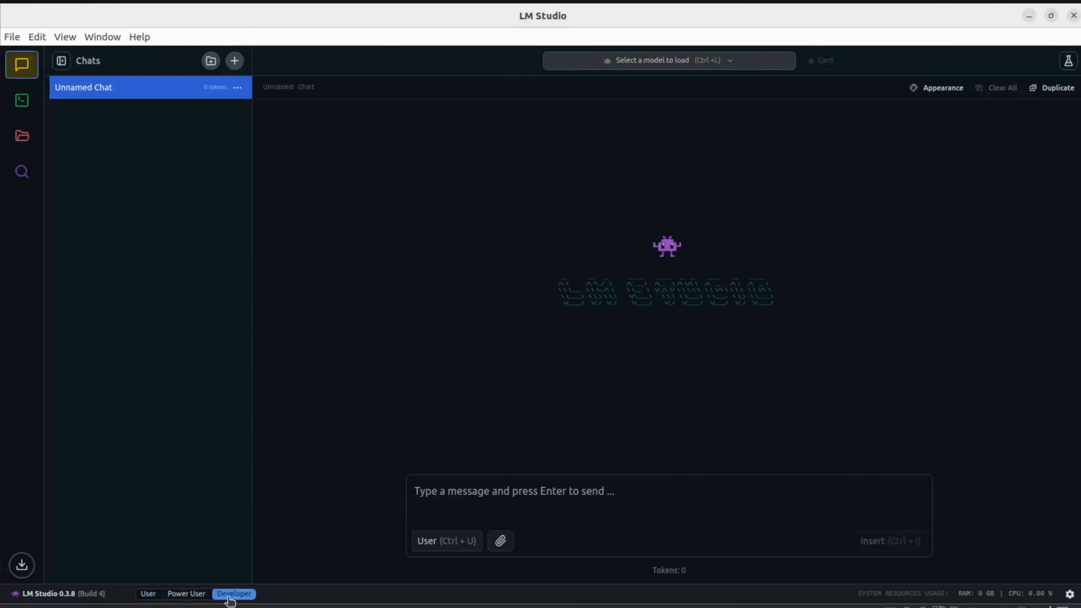
pyautogui.click(183, 596)
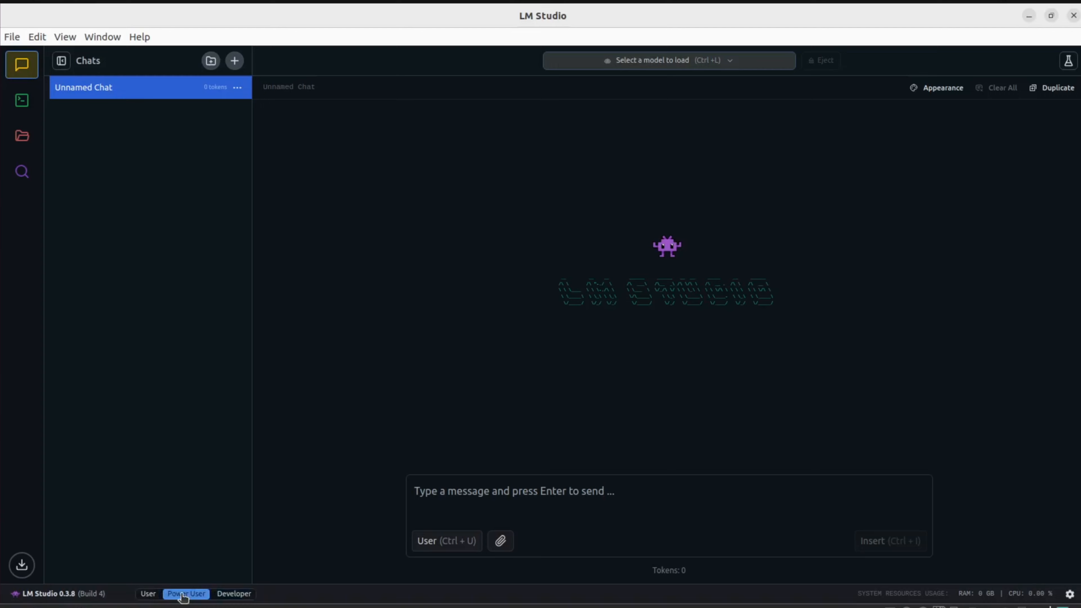
pyautogui.click(223, 595)
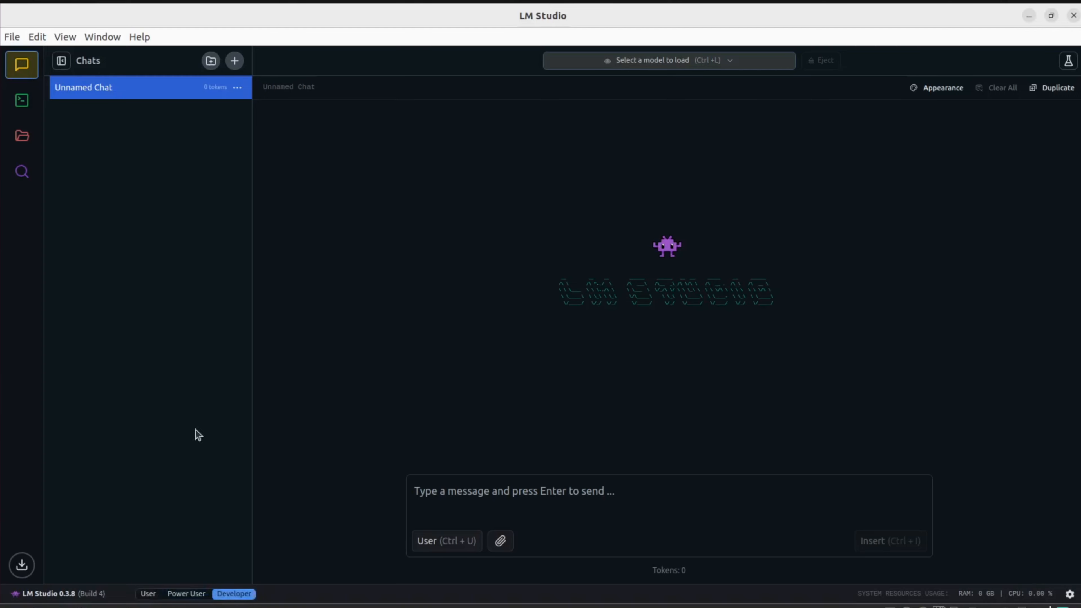
# Enable the side button labels in the app settings and return to the chat view
pyautogui.click(1069, 593)
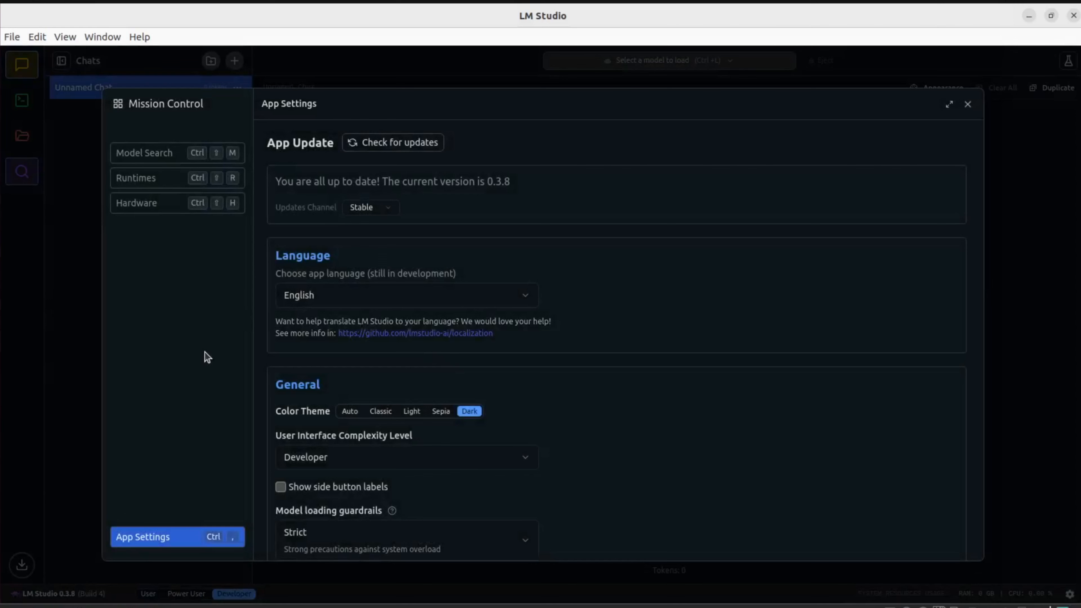
pyautogui.scroll(-6, 322, 384)
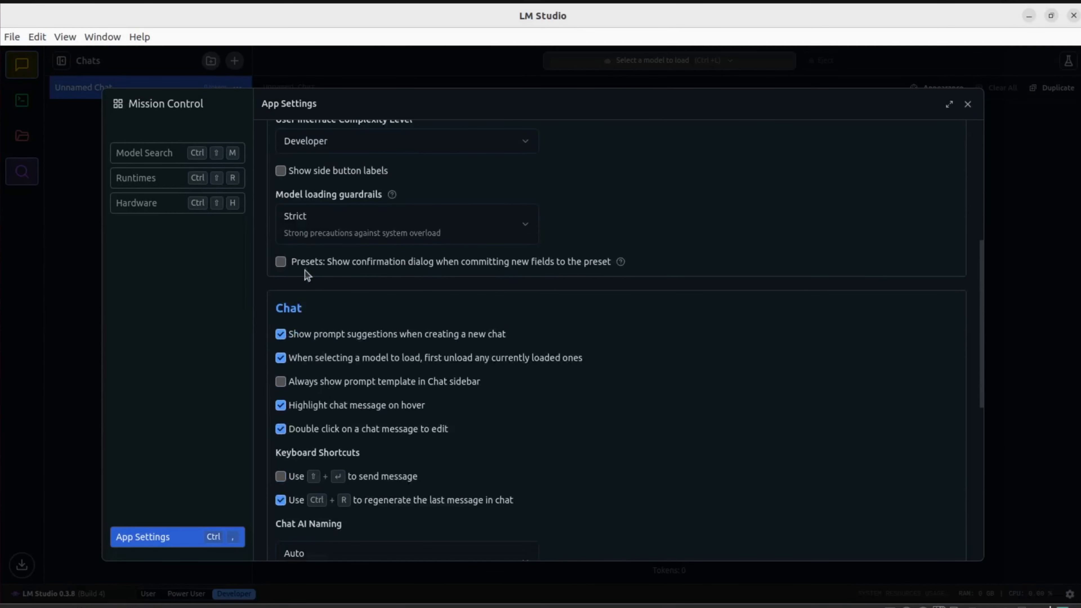
pyautogui.click(280, 171)
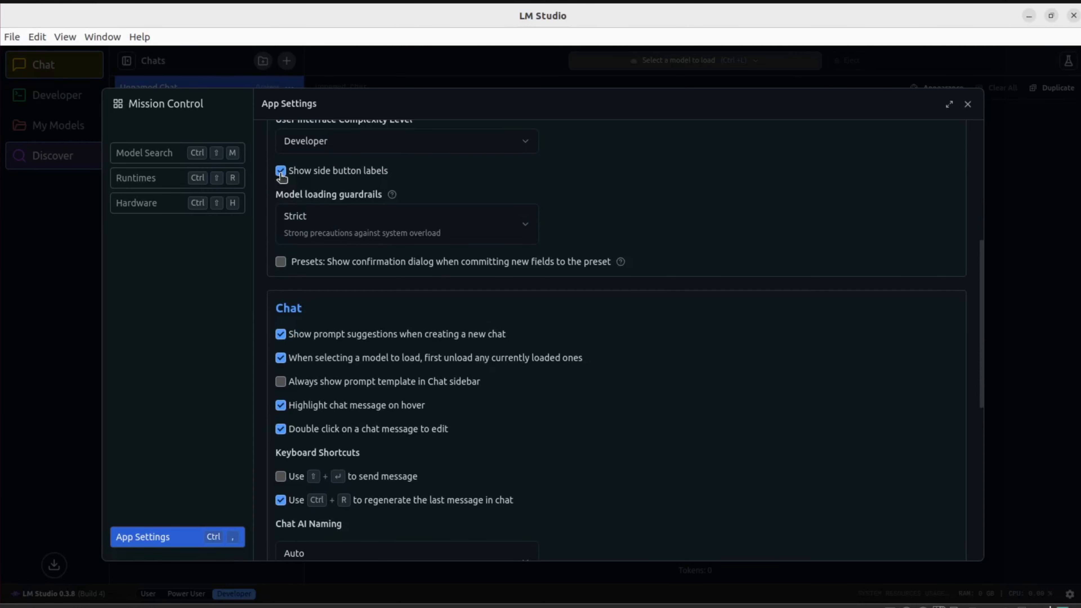
pyautogui.click(281, 172)
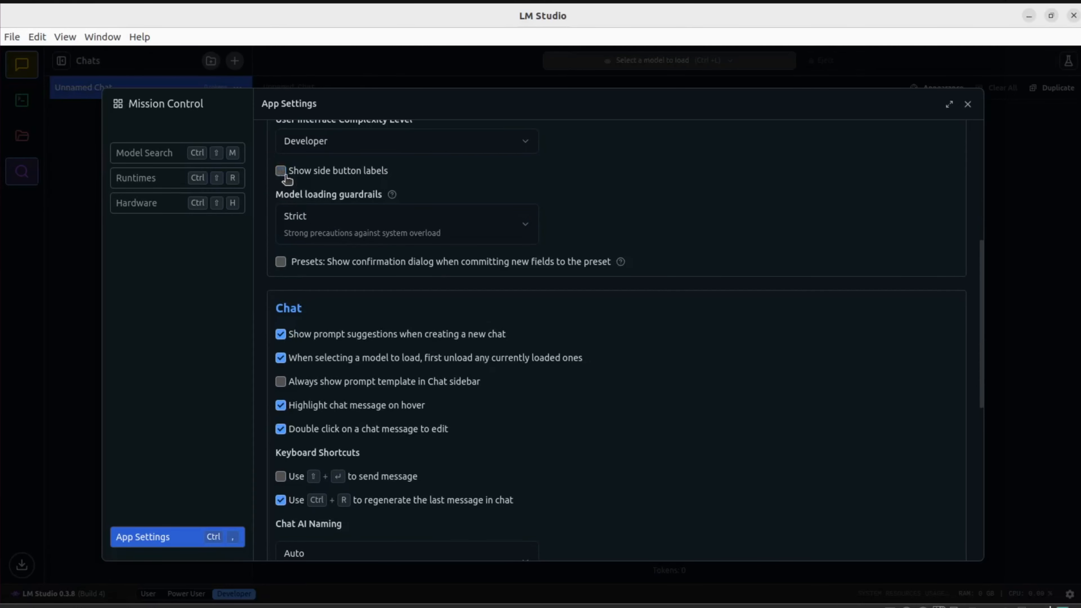
pyautogui.click(280, 171)
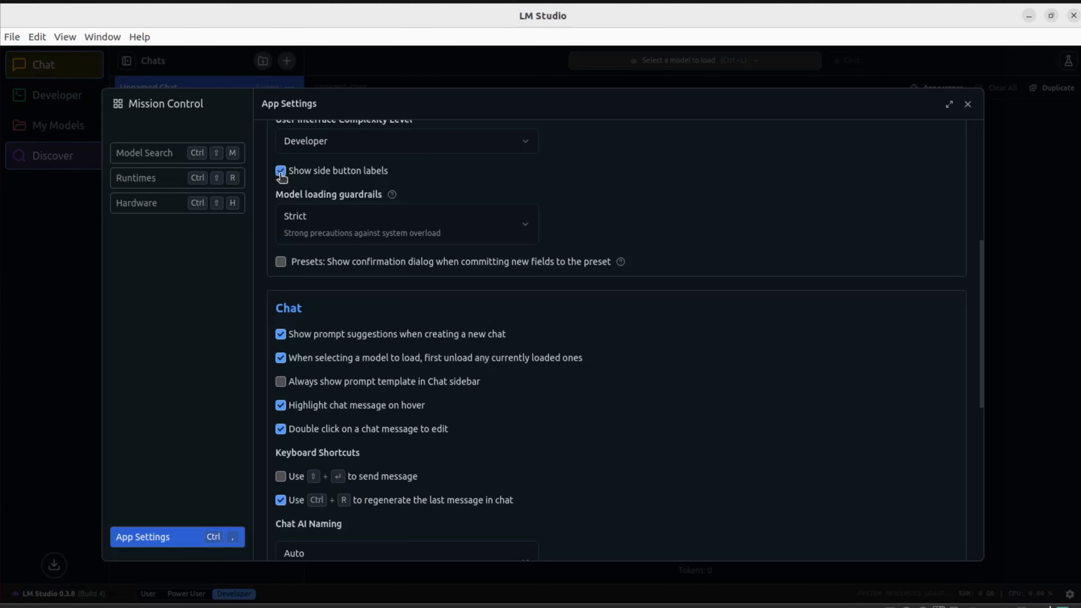
pyautogui.click(967, 105)
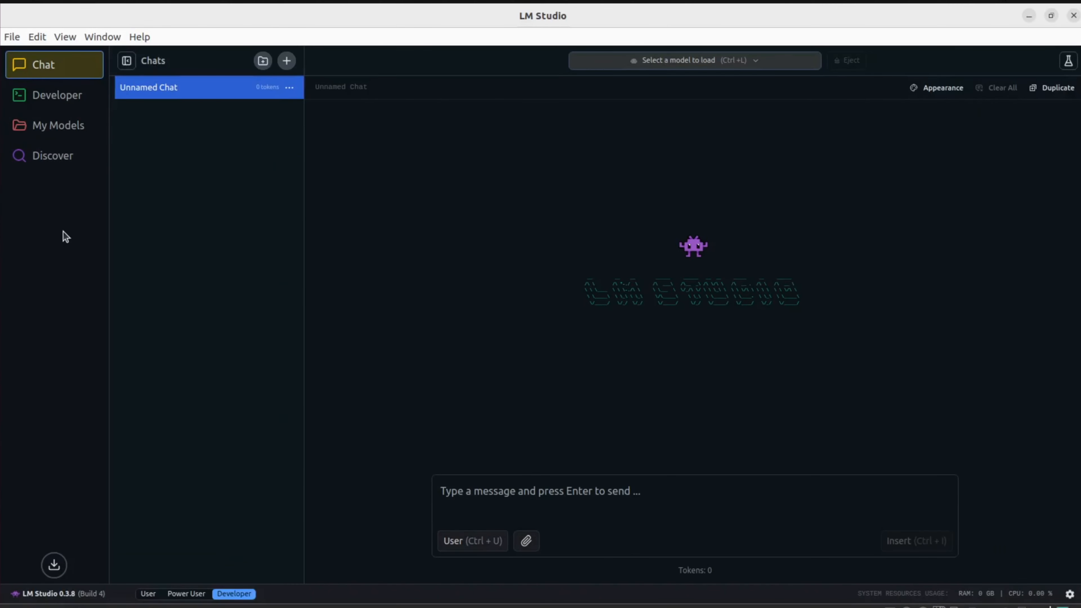
# Reopen the app settings, toggle the side button labels off and on, and view the model loading guardrail options without changing them
pyautogui.click(1069, 595)
pyautogui.scroll(-2, 382, 408)
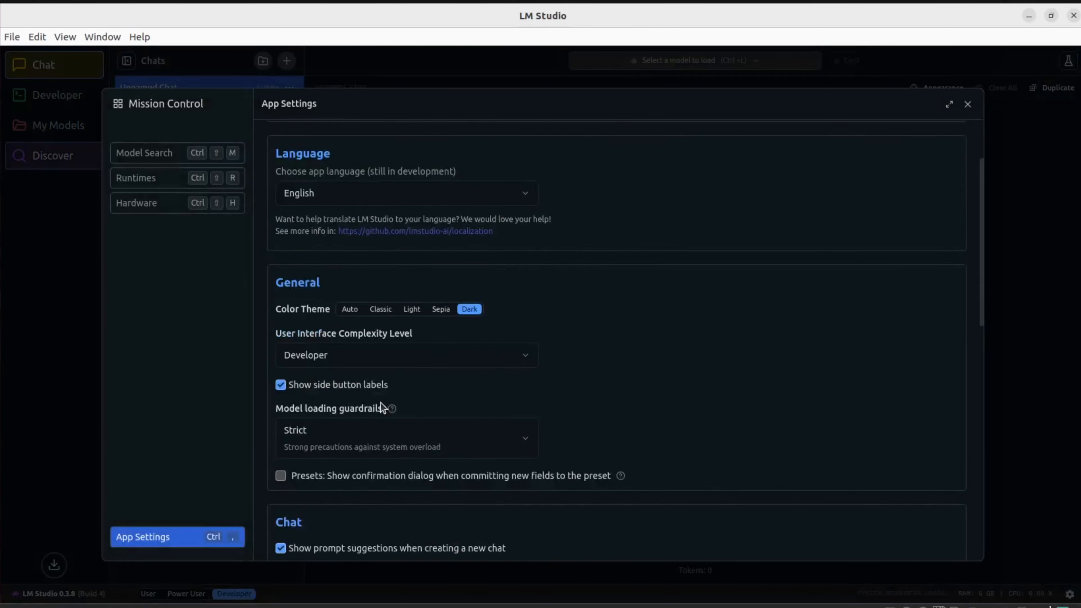
pyautogui.scroll(-2, 382, 409)
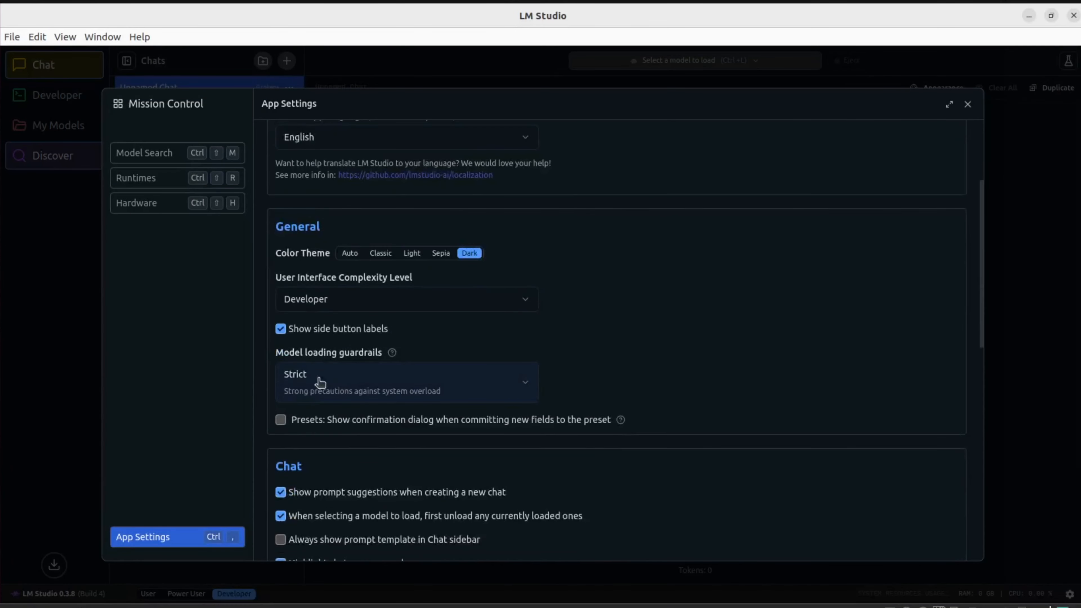
pyautogui.click(281, 329)
pyautogui.click(282, 330)
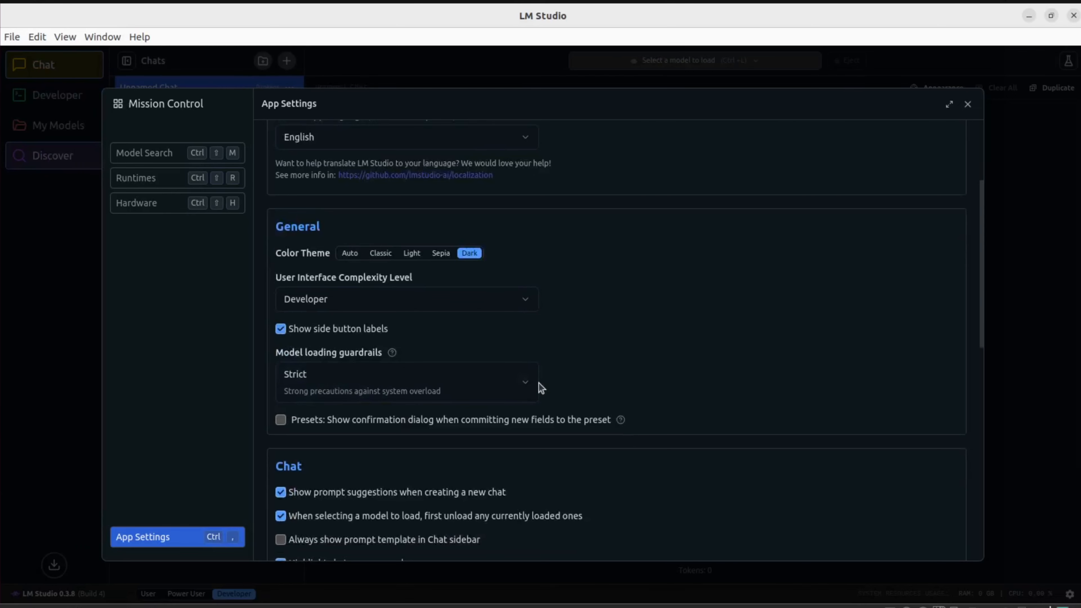
pyautogui.scroll(-2, 538, 382)
pyautogui.click(520, 301)
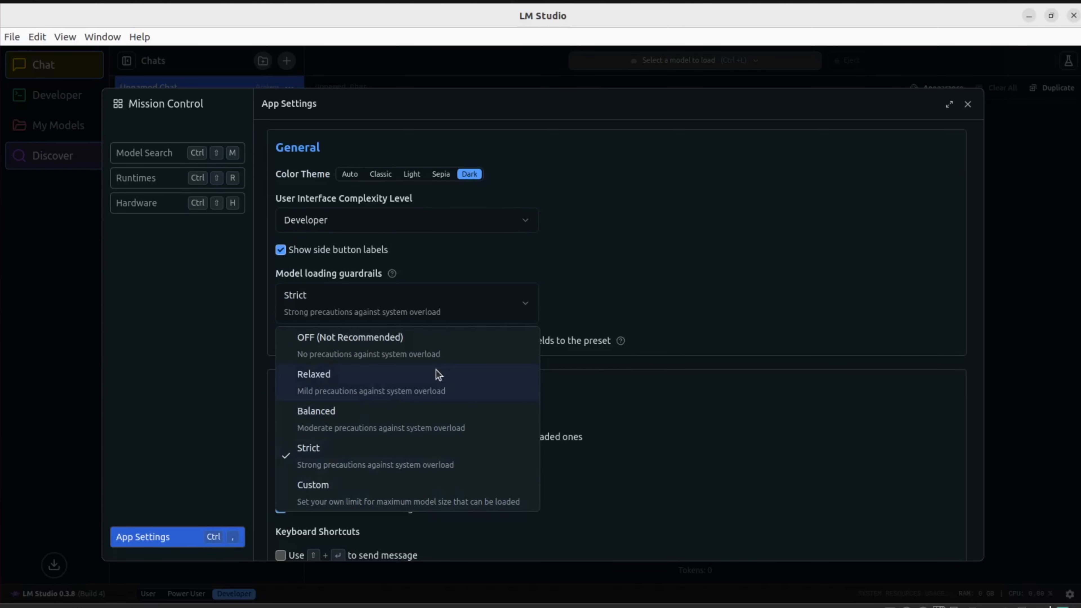
pyautogui.click(645, 293)
# Enable always showing the prompt template in the Chat sidebar
pyautogui.scroll(-5, 549, 401)
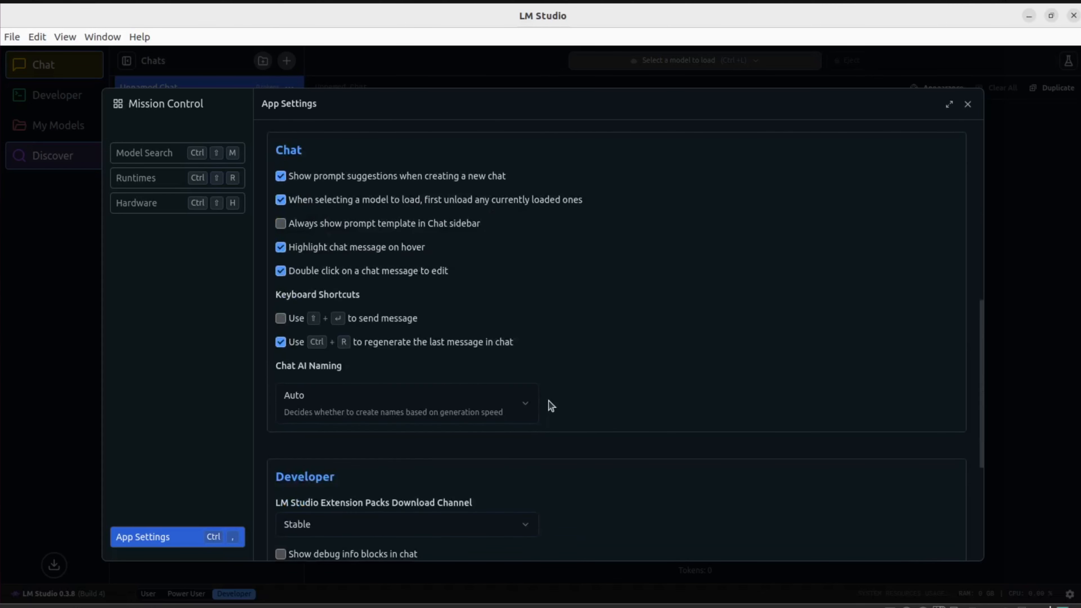
pyautogui.scroll(4, 549, 401)
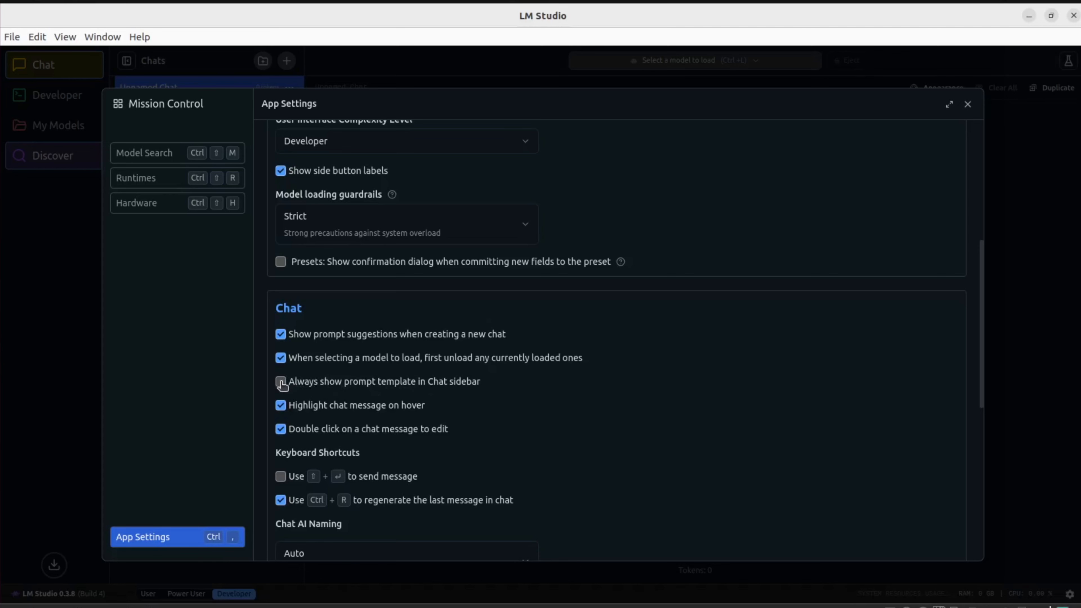
pyautogui.scroll(-2, 334, 452)
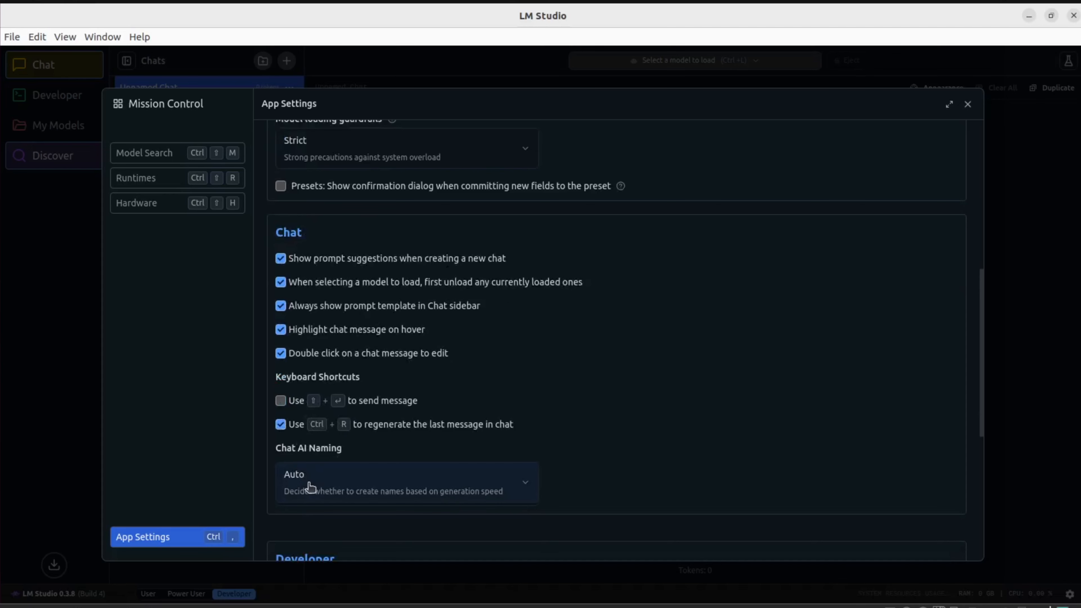
# View the Chat AI Naming options without changing them and review the Developer and Onboarding Hints settings
pyautogui.click(531, 491)
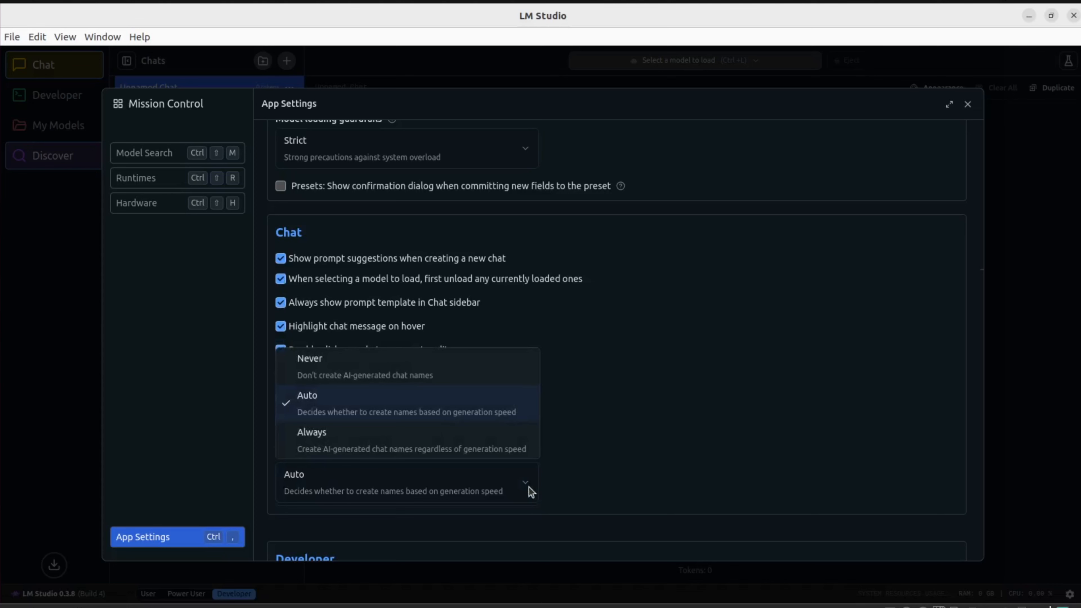
pyautogui.click(654, 470)
pyautogui.scroll(-6, 654, 470)
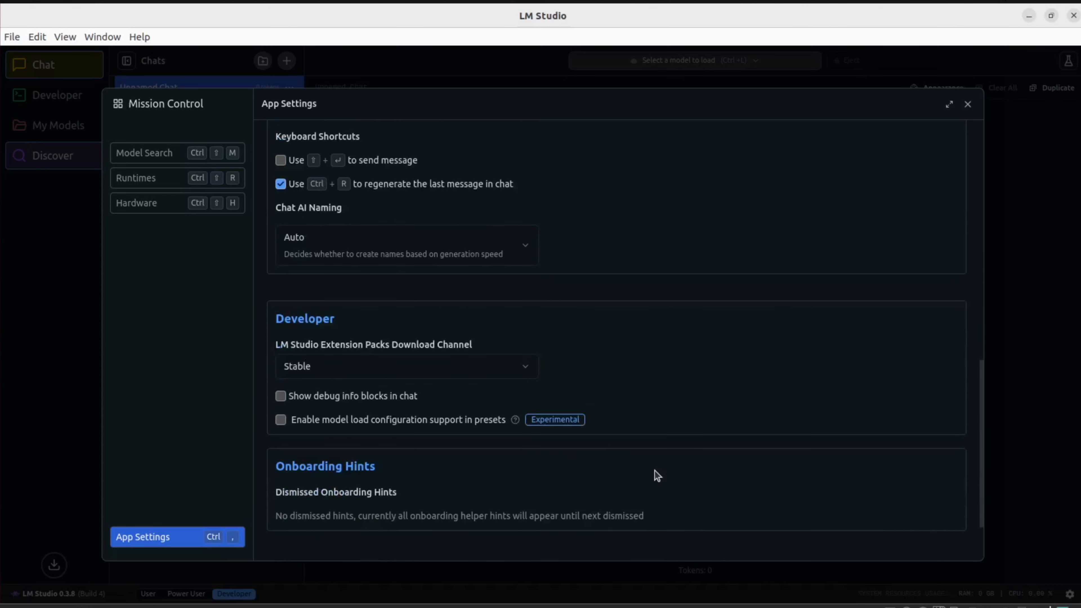
# Switch the LM Studio Extension Packs download channel to Beta and back to Stable
pyautogui.scroll(-2, 654, 470)
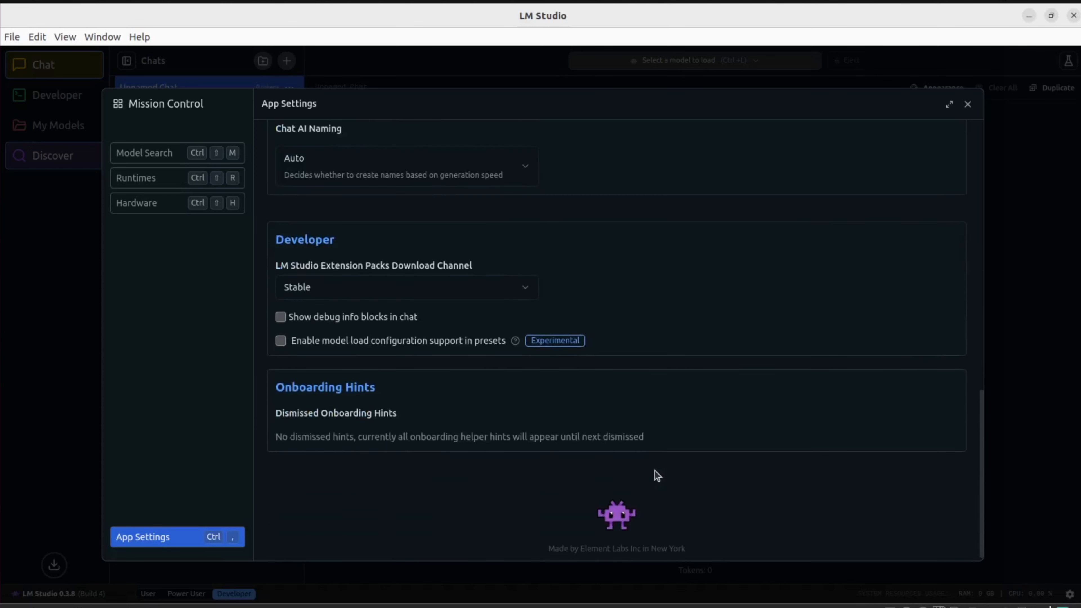
pyautogui.click(351, 294)
pyautogui.click(321, 344)
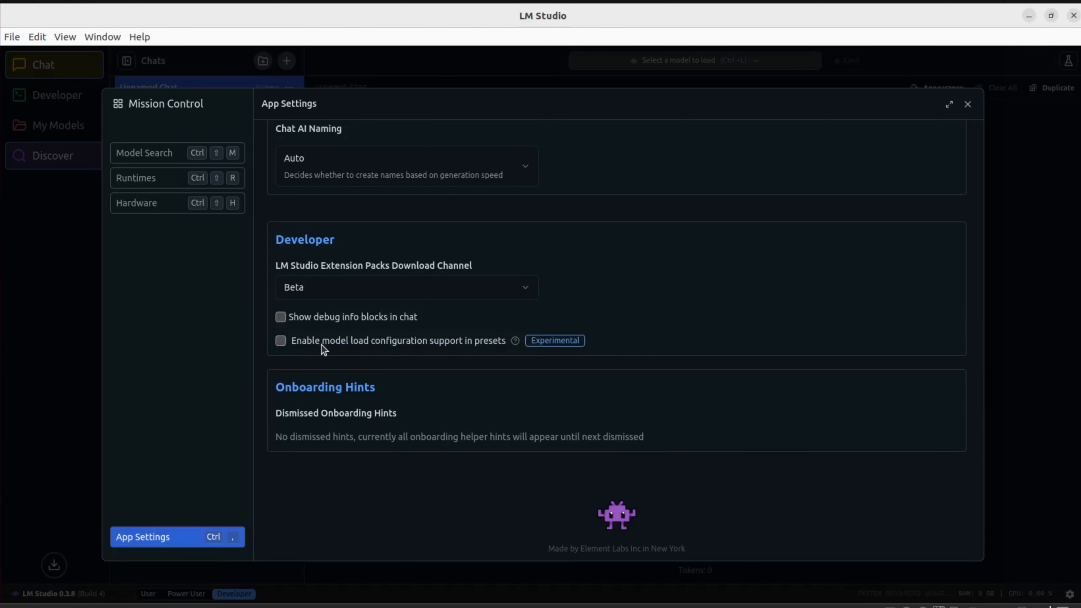
pyautogui.click(353, 286)
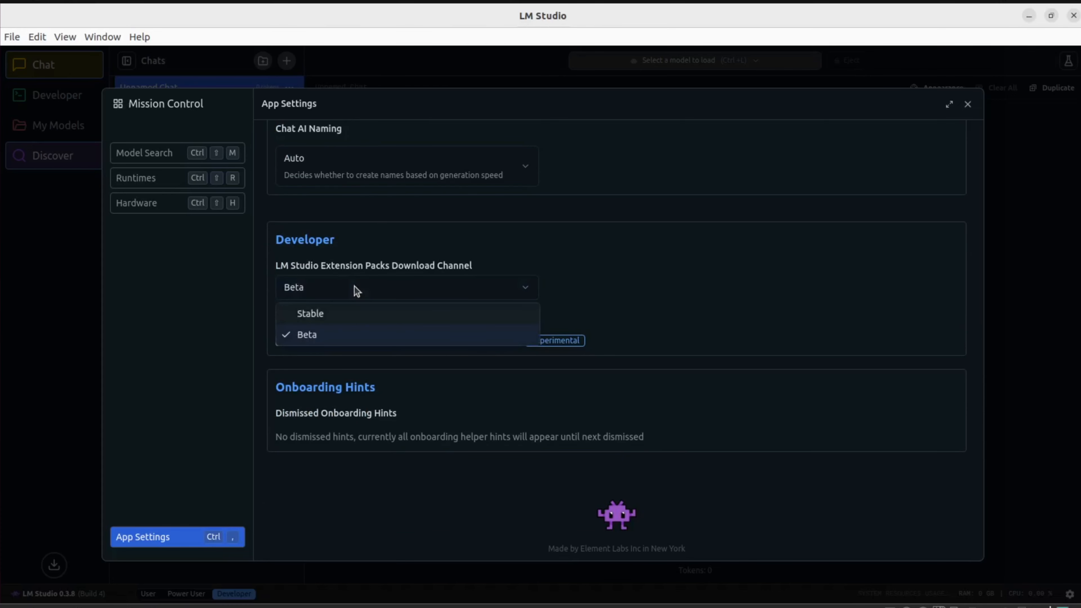
pyautogui.click(336, 320)
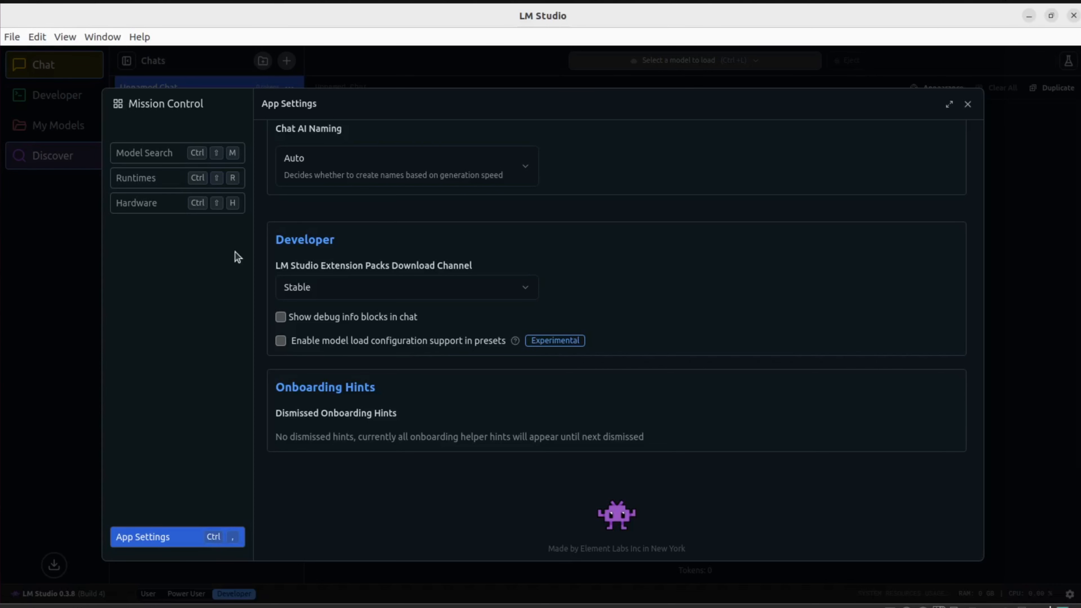
# Open the Runtimes page and show all runtime extension packs instead of only the compatible ones
pyautogui.click(162, 185)
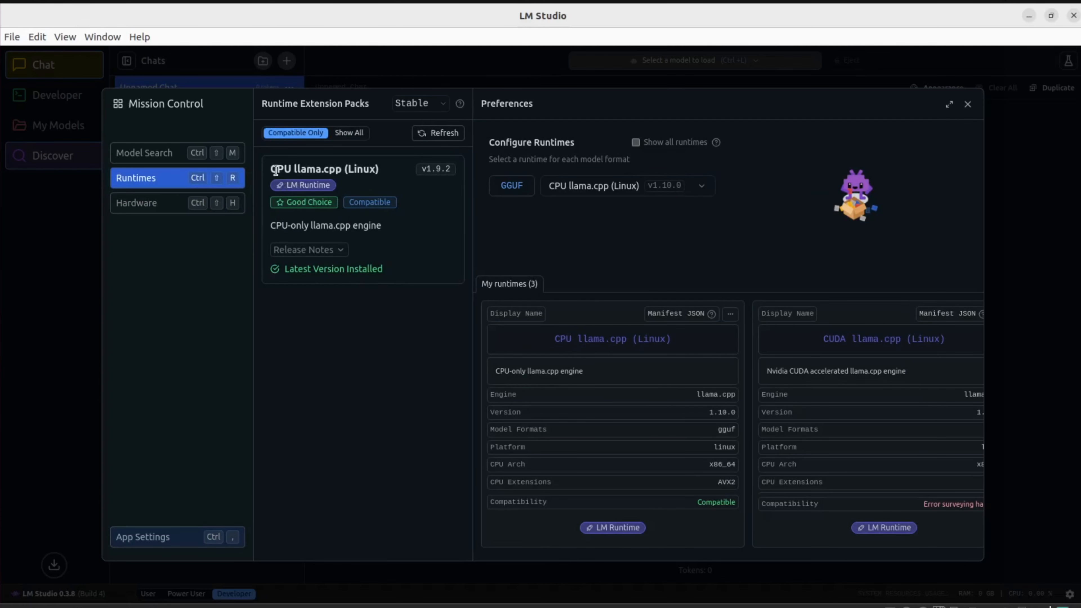
pyautogui.moveTo(293, 169); pyautogui.dragTo(376, 169)
pyautogui.click(387, 175)
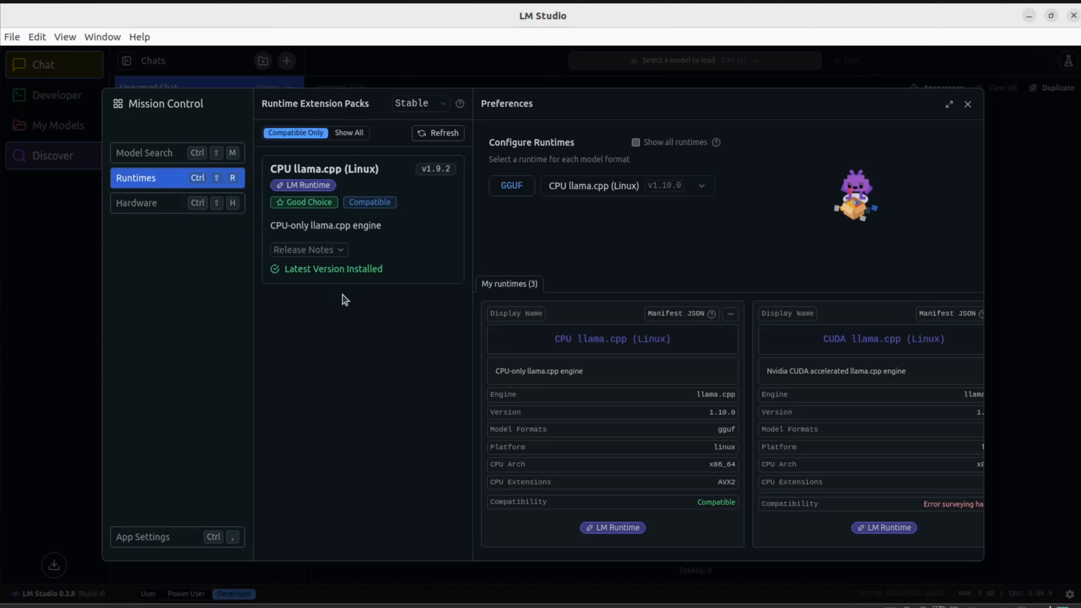
pyautogui.click(349, 132)
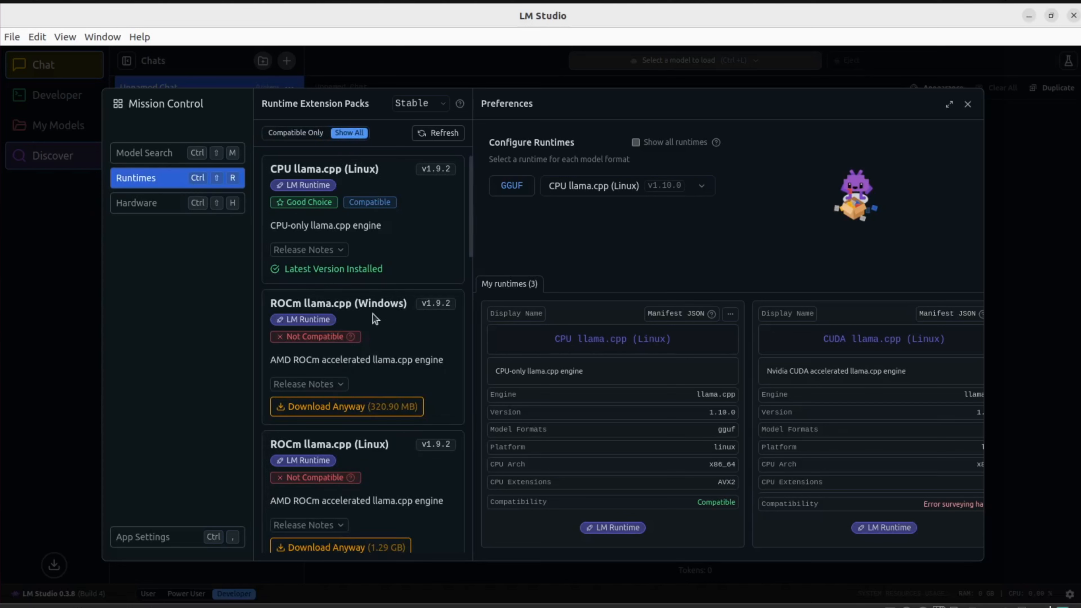
# Examine the ROCm, CUDA, Metal, Vulkan and CPU llama.cpp packs in the full runtime extension list
pyautogui.moveTo(267, 305); pyautogui.dragTo(386, 304)
pyautogui.scroll(-3, 399, 342)
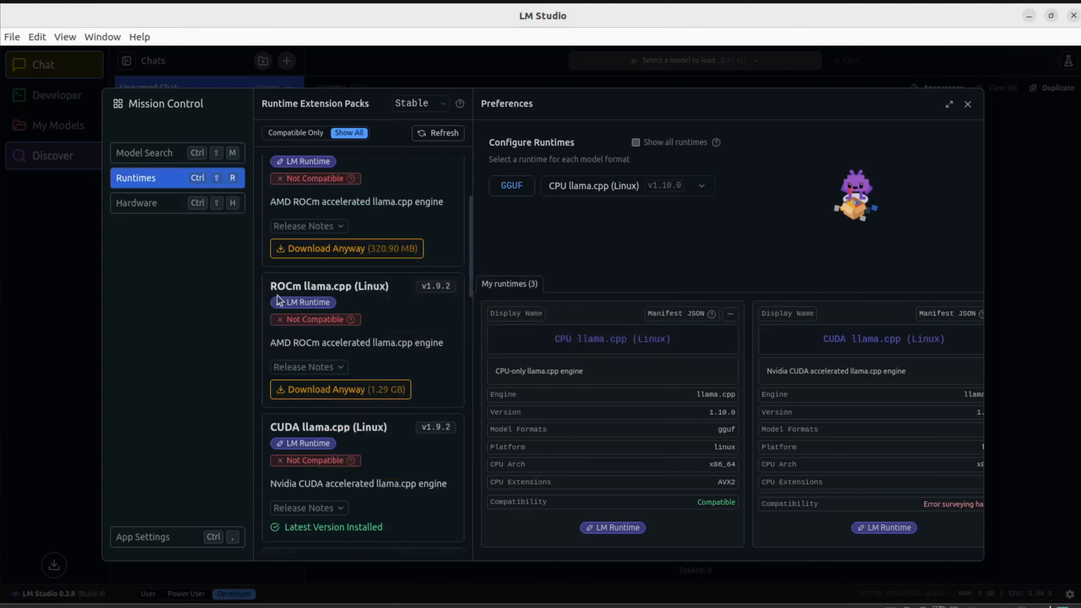
pyautogui.moveTo(270, 285); pyautogui.dragTo(379, 286)
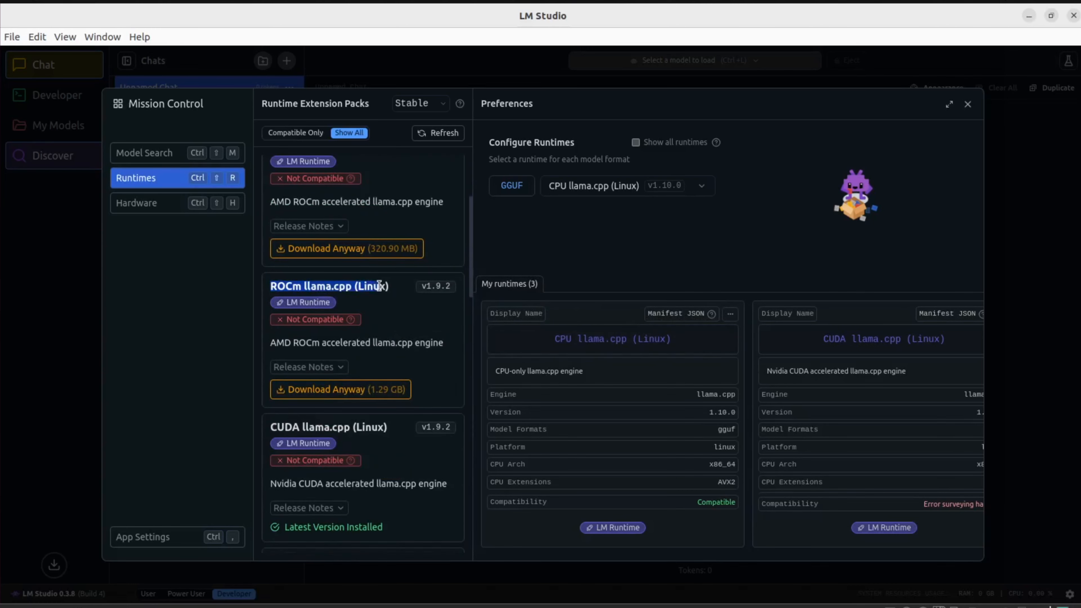
pyautogui.click(379, 286)
pyautogui.scroll(-3, 400, 381)
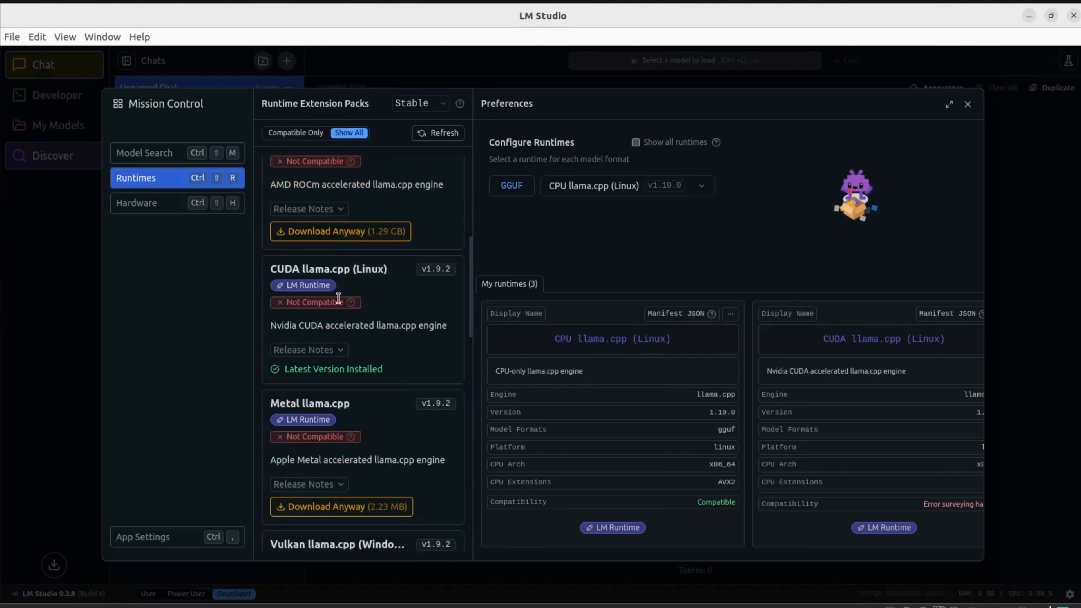
pyautogui.scroll(-2, 393, 405)
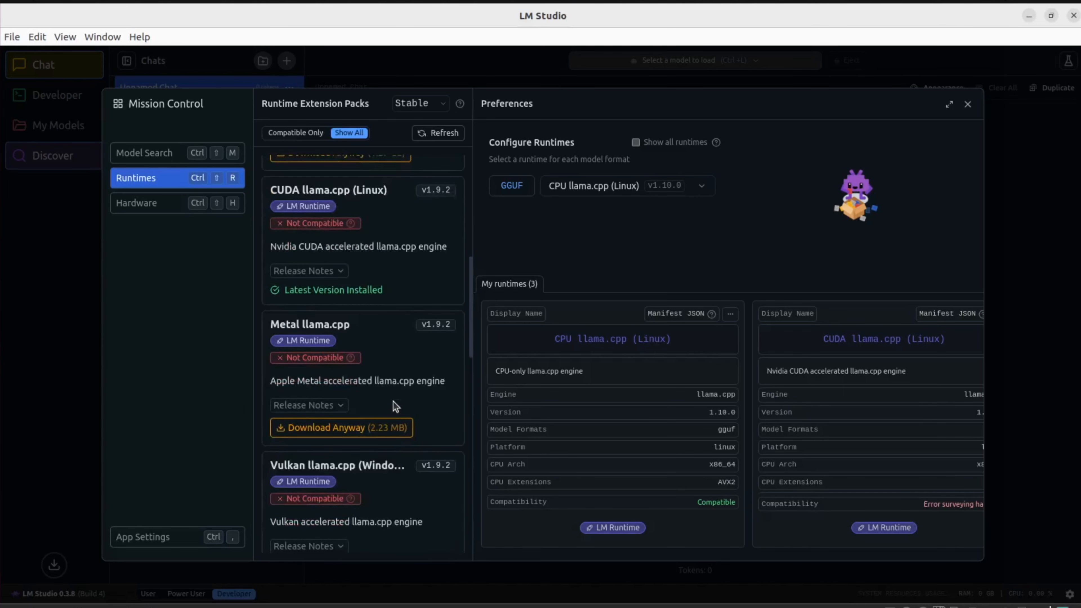
pyautogui.scroll(-2, 393, 405)
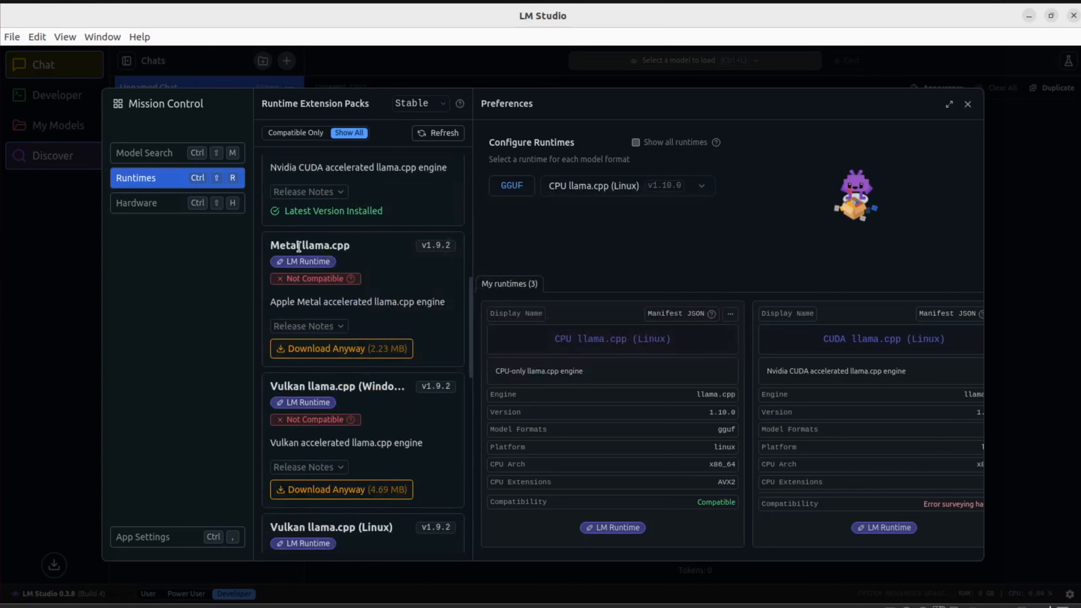
pyautogui.moveTo(299, 246); pyautogui.dragTo(355, 251)
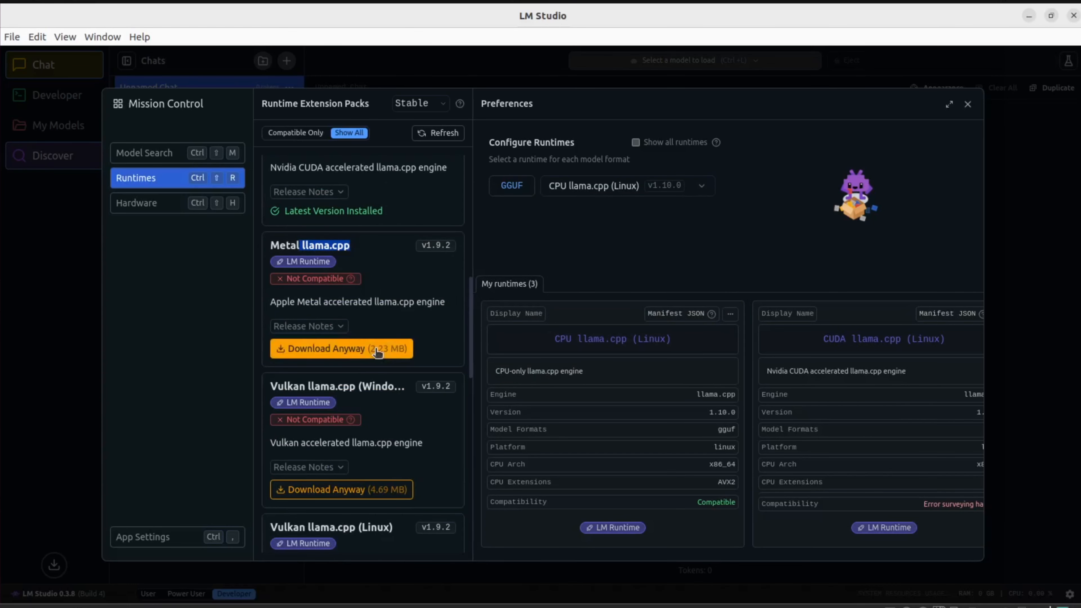
pyautogui.scroll(-3, 391, 410)
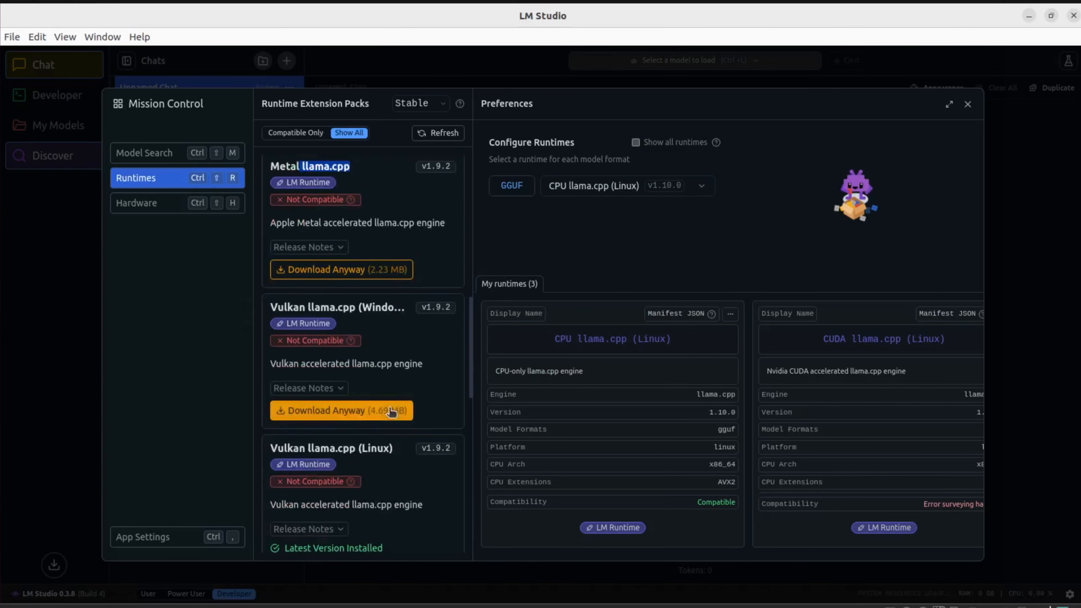
pyautogui.scroll(-1, 391, 410)
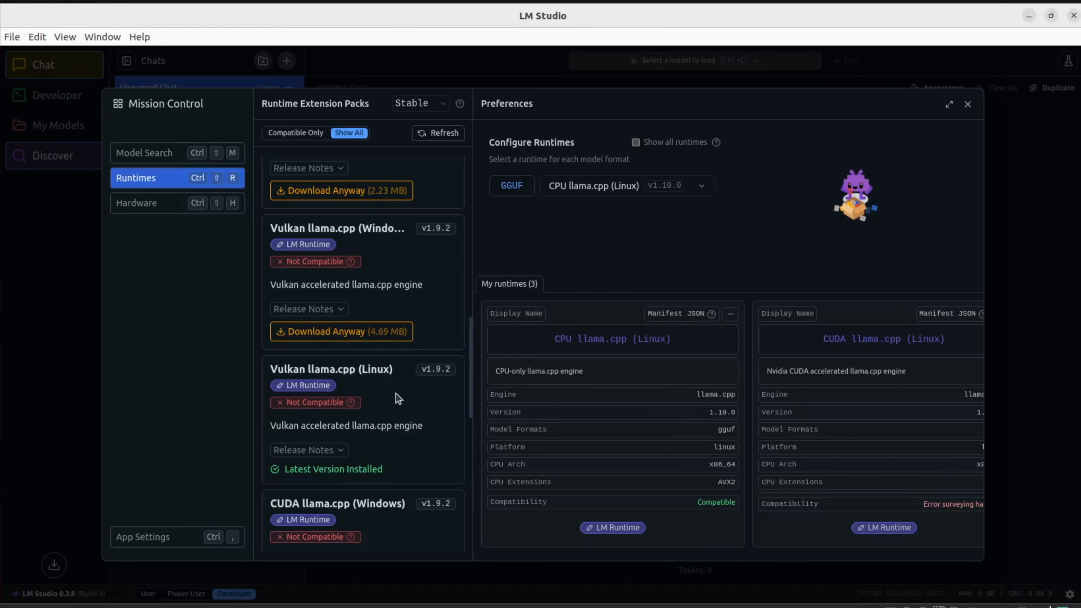
pyautogui.scroll(-3, 391, 404)
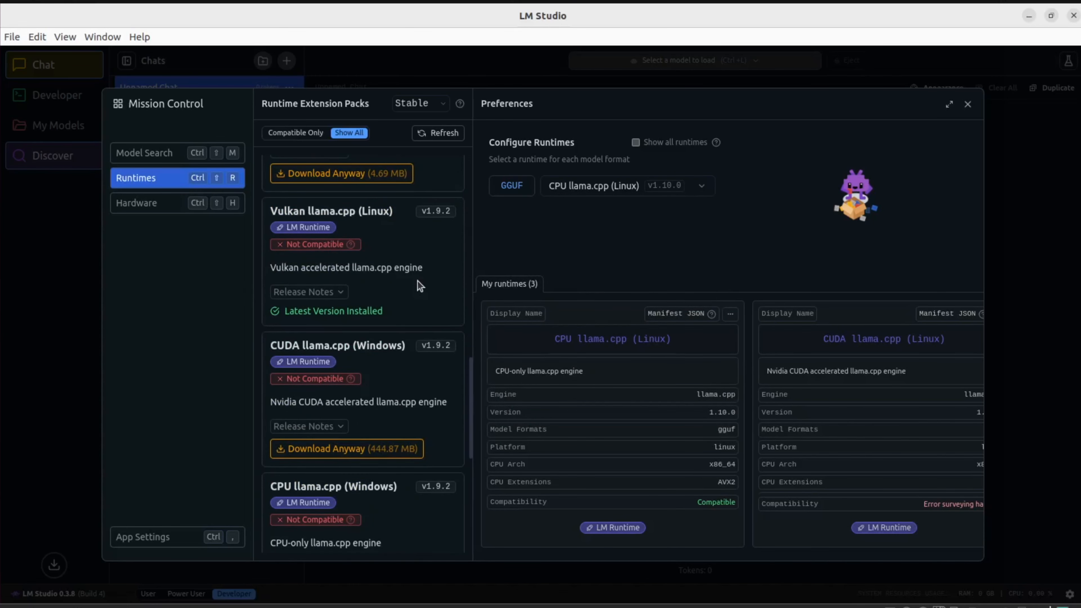
pyautogui.scroll(-6, 417, 282)
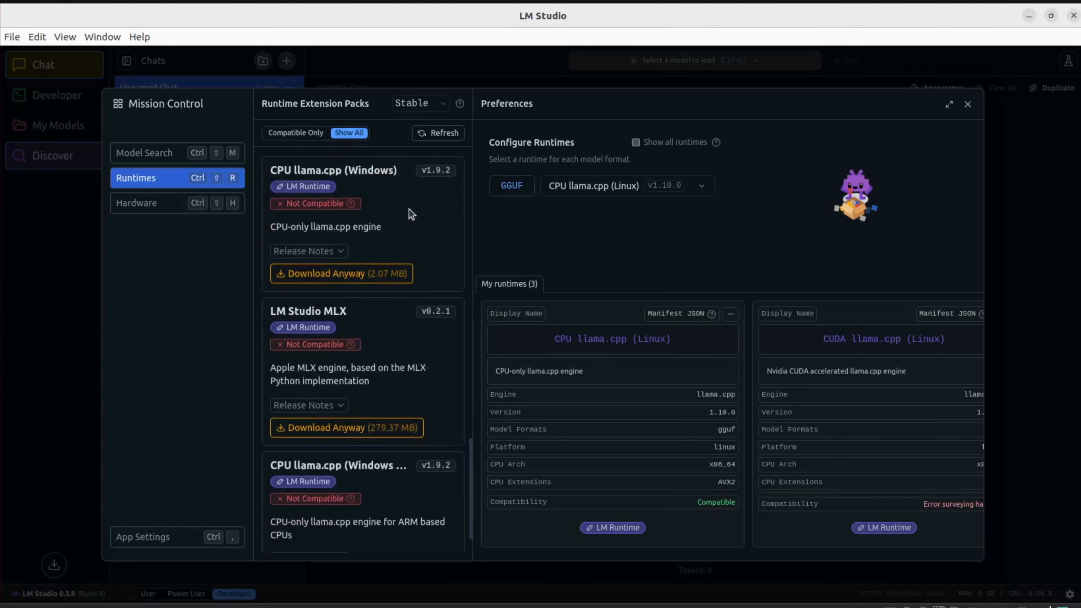
pyautogui.scroll(-1, 427, 381)
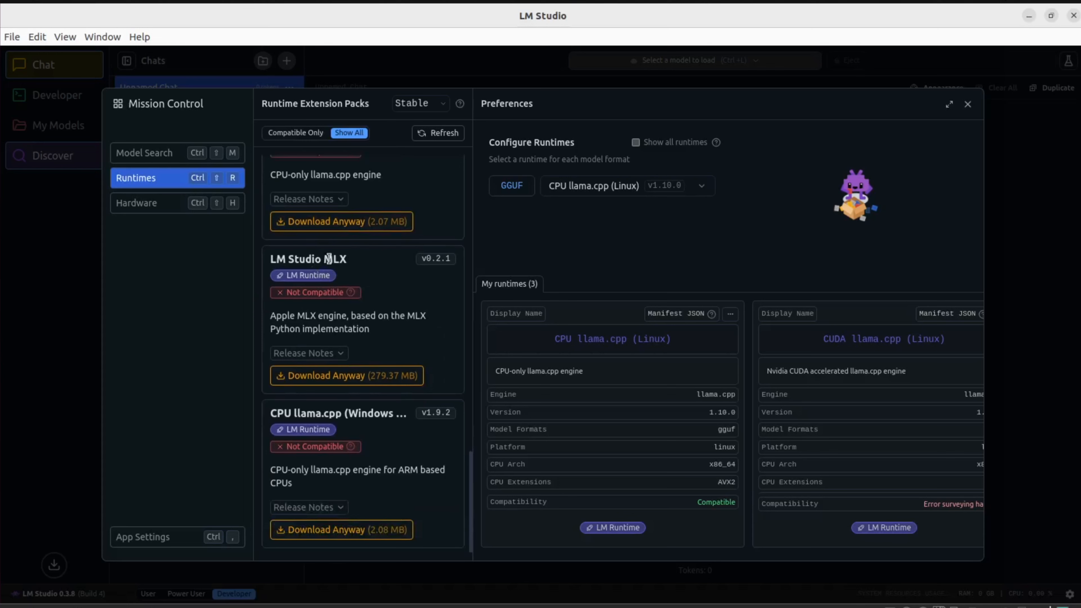
# Check the compatibility details of the LM Studio MLX runtime and return to the start of the extension list
pyautogui.moveTo(357, 264); pyautogui.dragTo(268, 259)
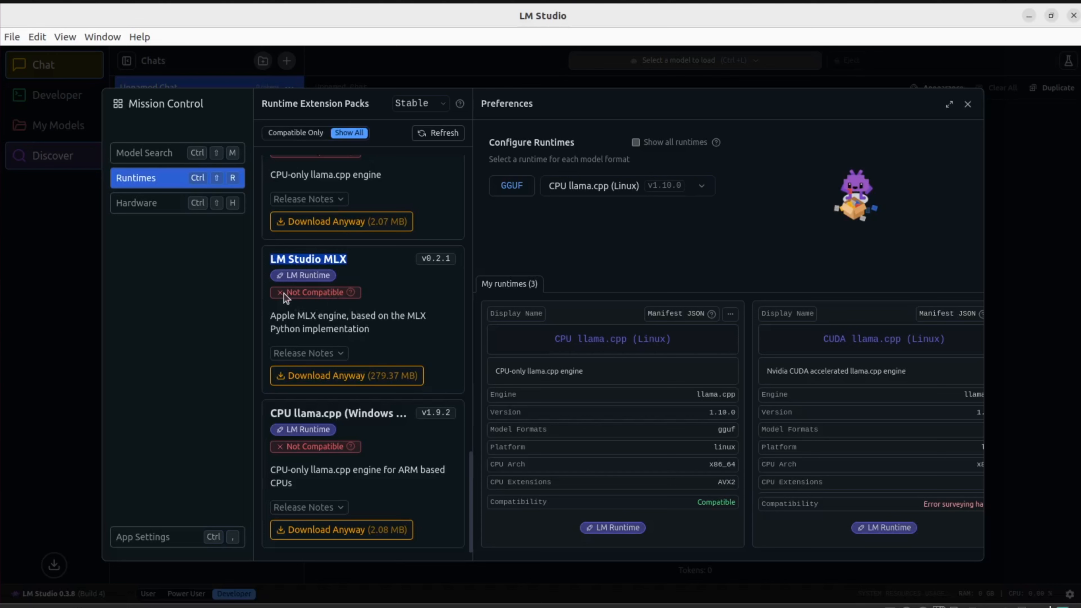
pyautogui.moveTo(283, 293); pyautogui.dragTo(348, 302)
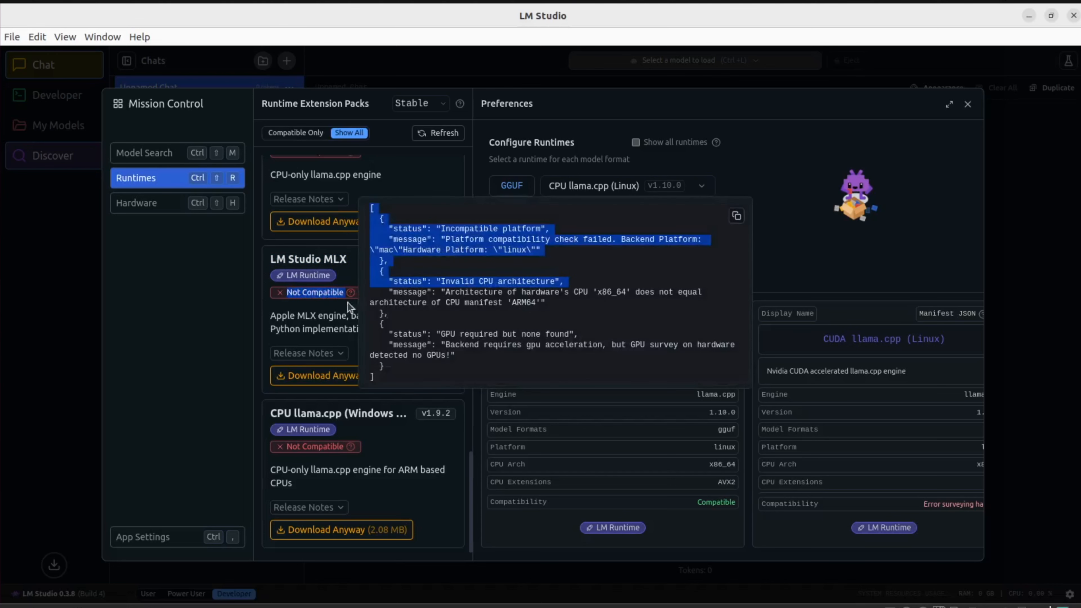
pyautogui.click(335, 322)
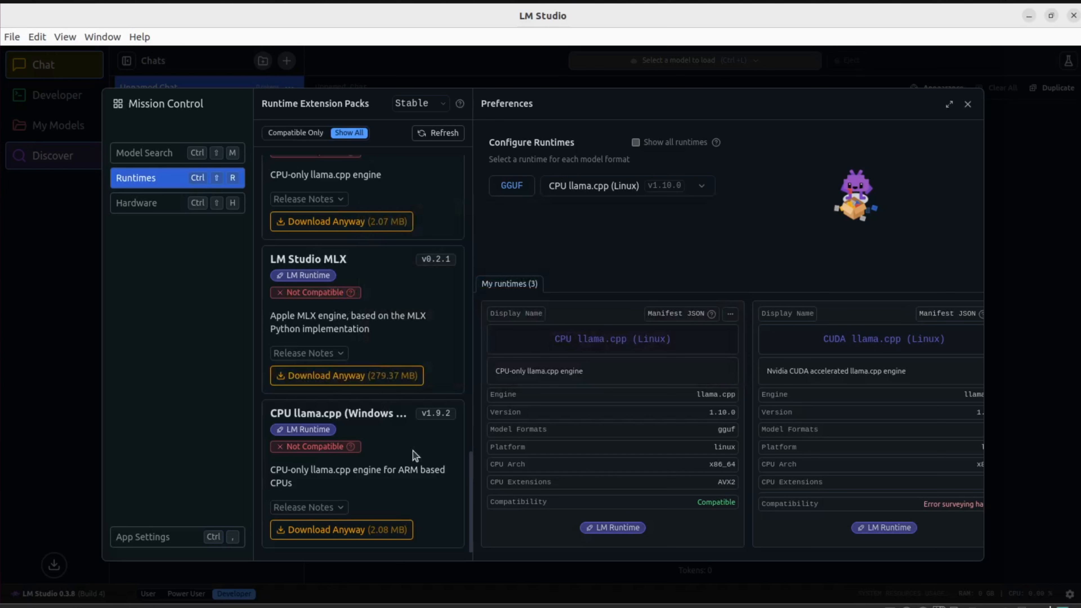
pyautogui.scroll(15, 415, 455)
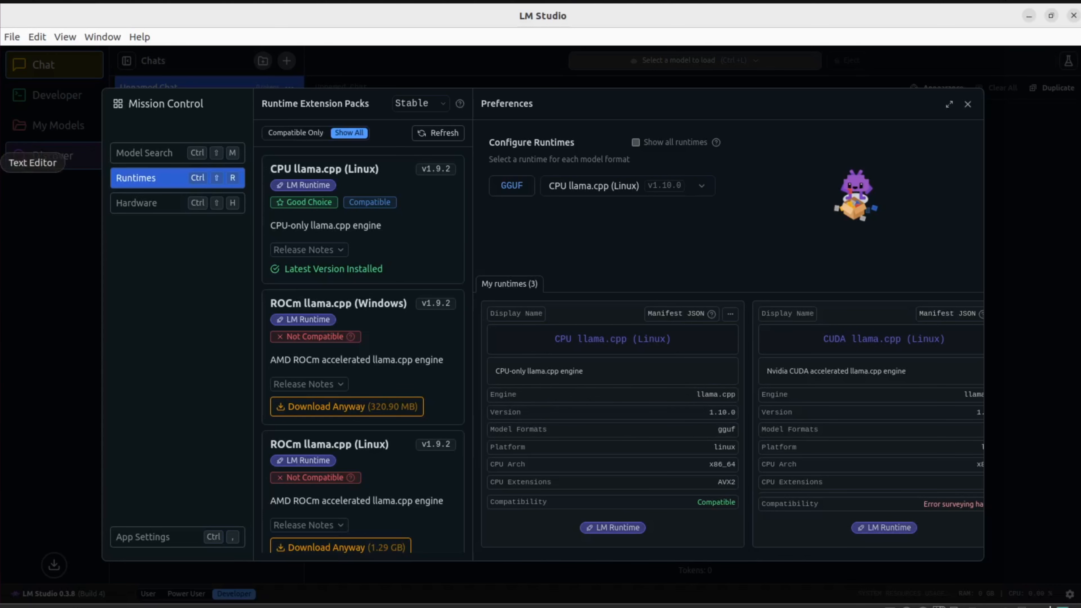
# Open the Hardware page and examine the CPU architecture, instruction set extensions, memory capacity and resource monitor
pyautogui.click(141, 211)
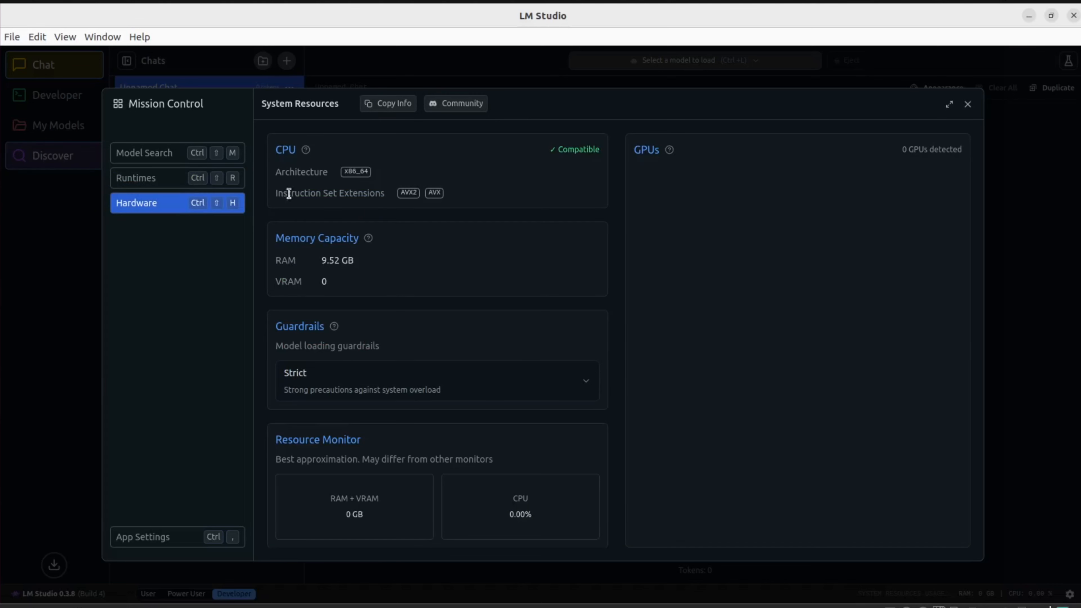
pyautogui.moveTo(383, 175); pyautogui.dragTo(334, 173)
pyautogui.moveTo(457, 206); pyautogui.dragTo(400, 207)
pyautogui.click(535, 170)
pyautogui.moveTo(313, 262); pyautogui.dragTo(361, 266)
pyautogui.click(362, 266)
pyautogui.moveTo(274, 440); pyautogui.dragTo(382, 441)
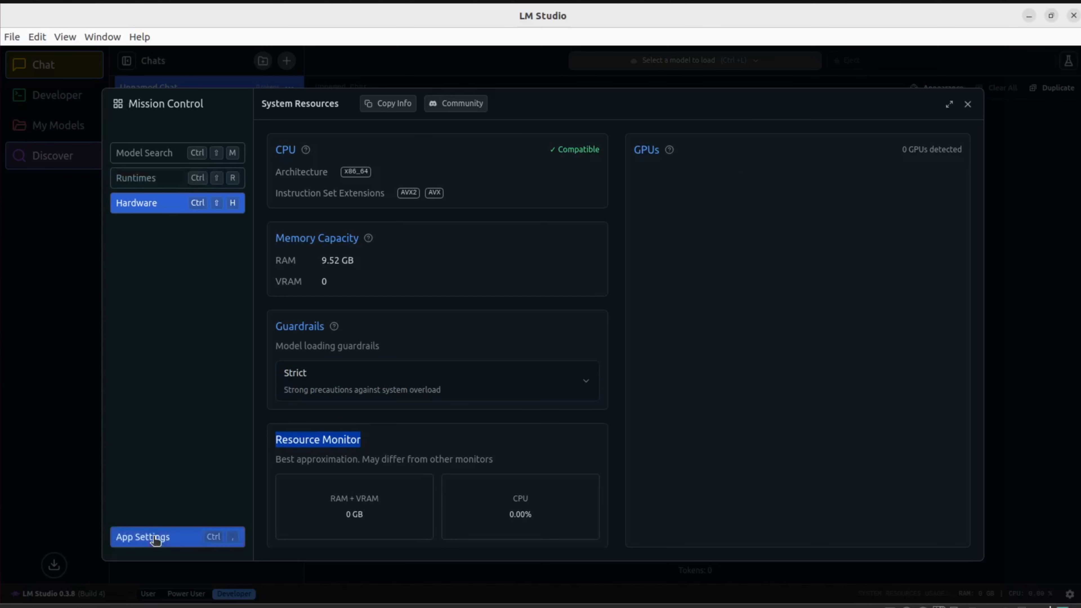
# Open the LM Studio community Discord invitation in the browser, close its tab and return to LM Studio
pyautogui.click(447, 111)
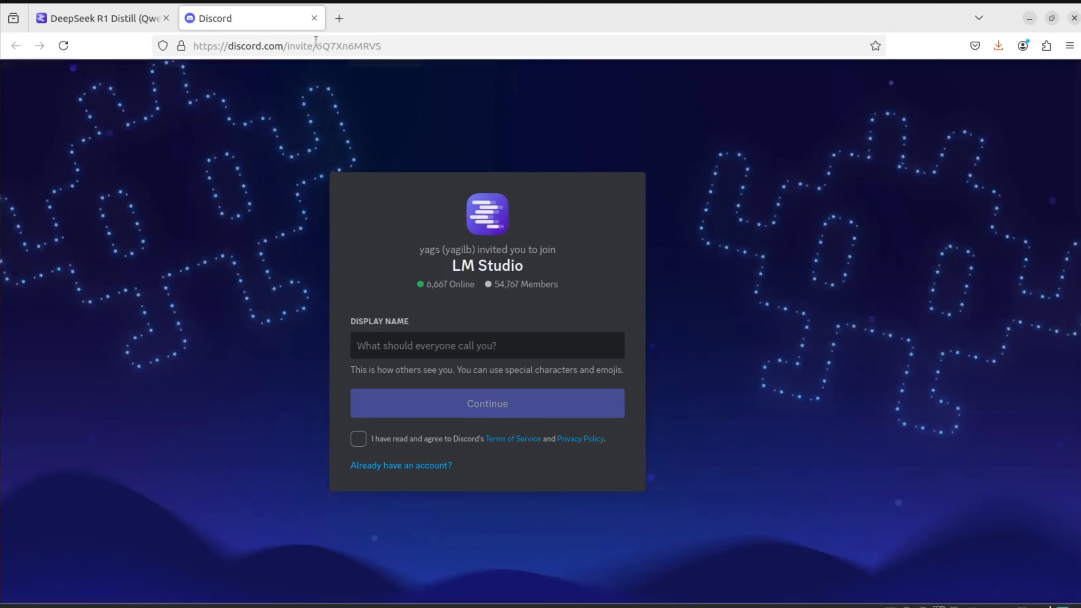
pyautogui.click(314, 18)
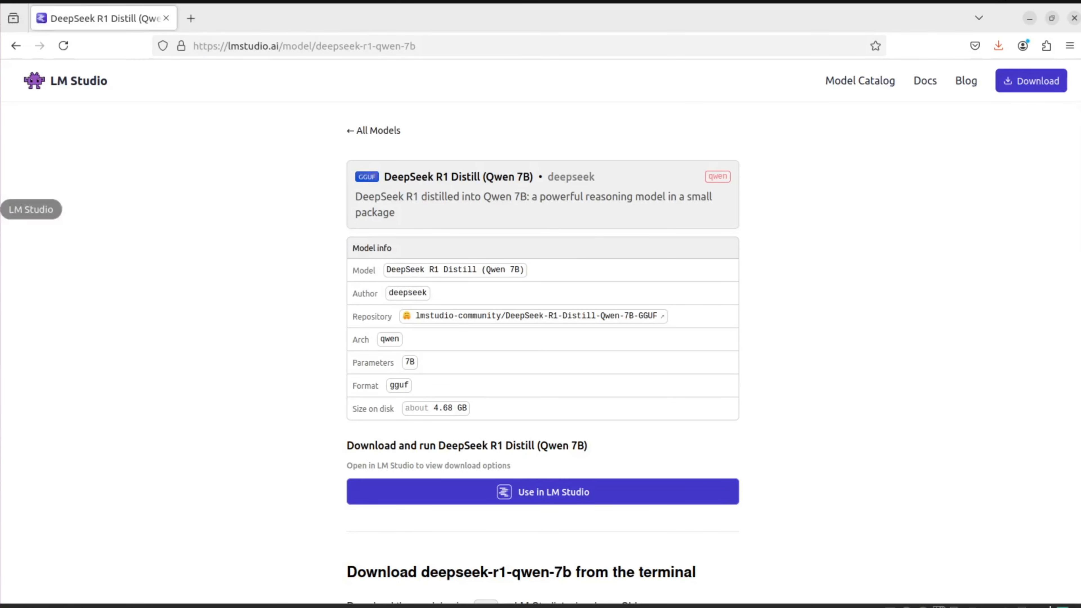
pyautogui.click(5, 209)
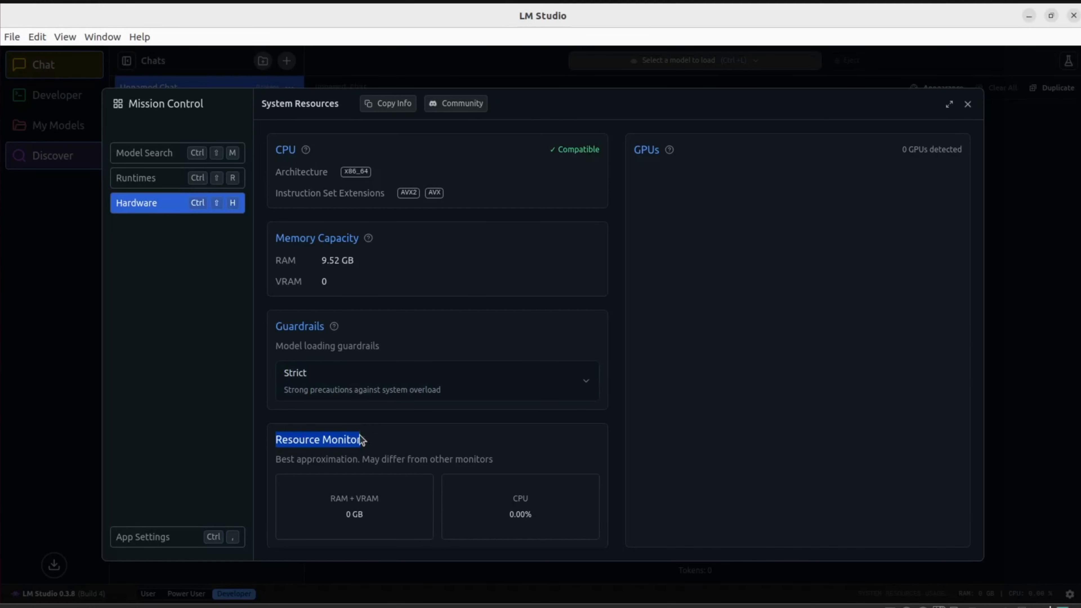
# Reopen the app settings, look through them down to the Onboarding Hints section and close them
pyautogui.click(175, 543)
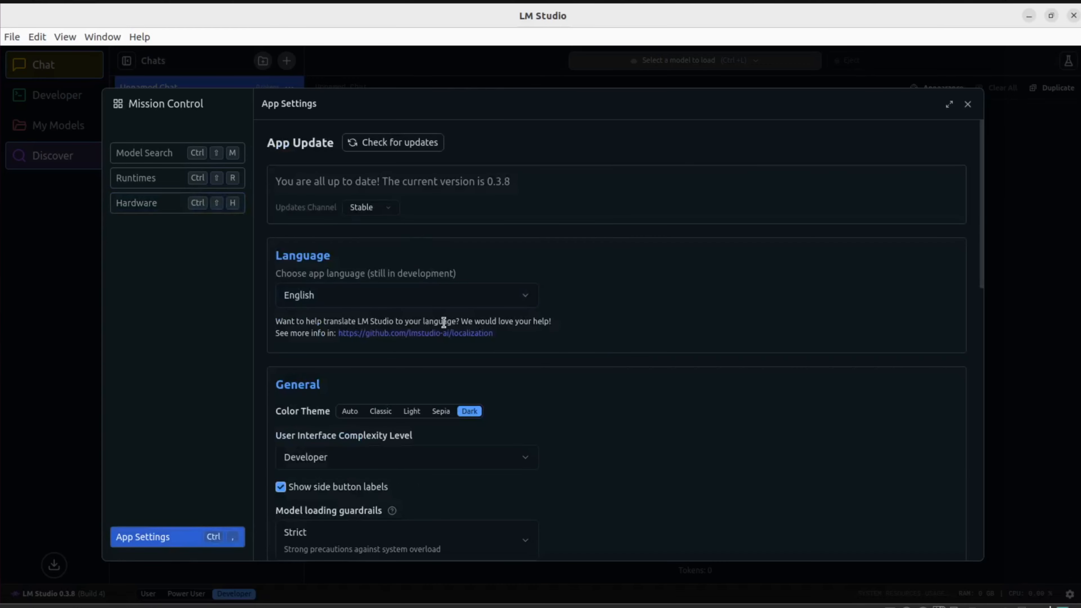
pyautogui.scroll(-3, 443, 321)
pyautogui.scroll(-6, 444, 326)
pyautogui.scroll(-4, 445, 327)
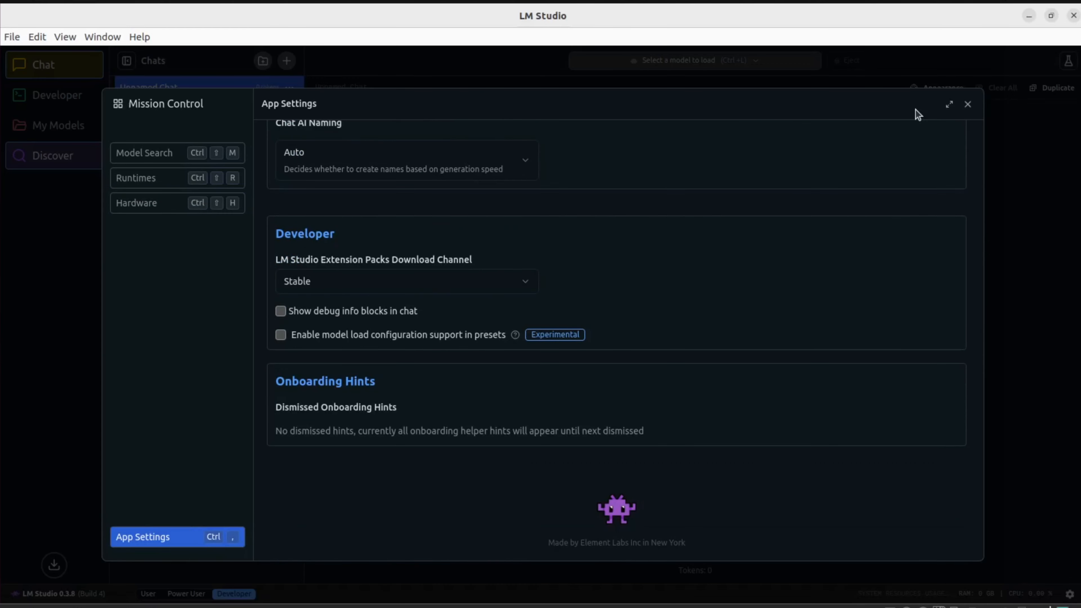
pyautogui.click(967, 105)
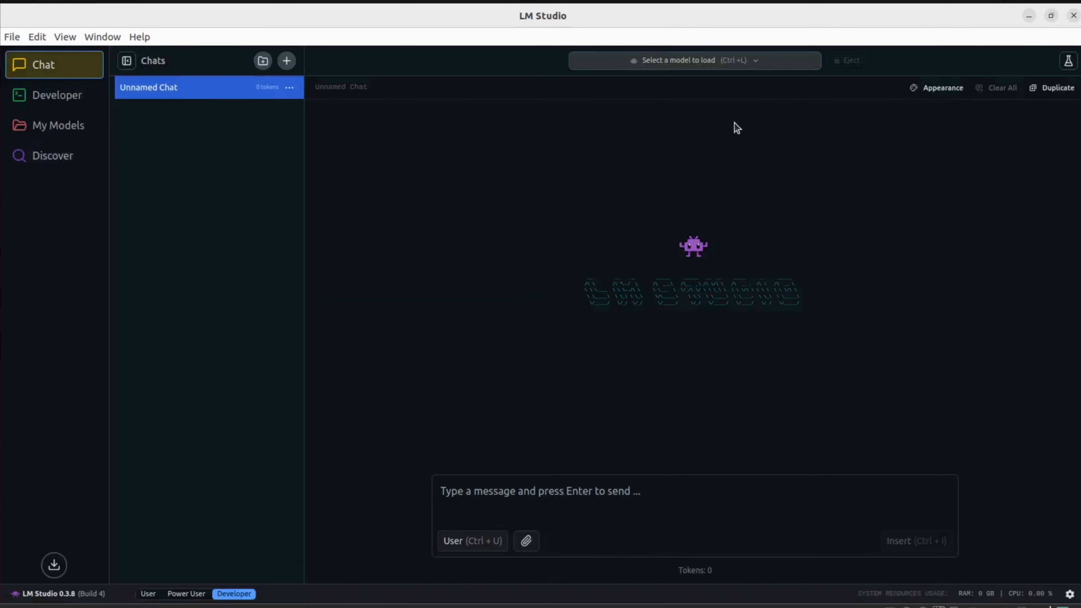
# View the model loading selector from the chat view and dismiss it without downloading a model
pyautogui.click(716, 64)
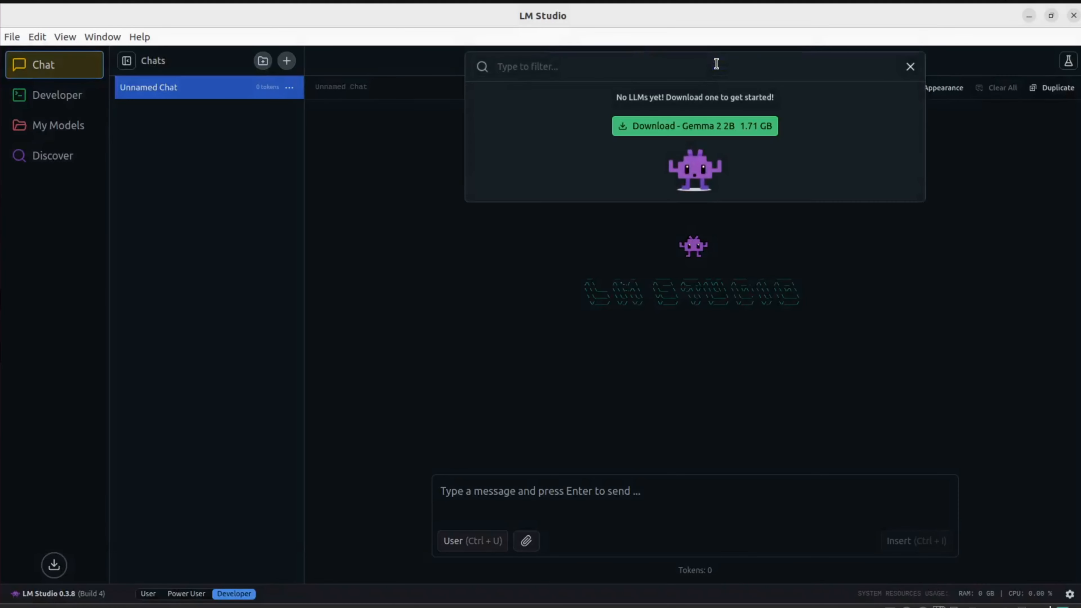
pyautogui.click(367, 259)
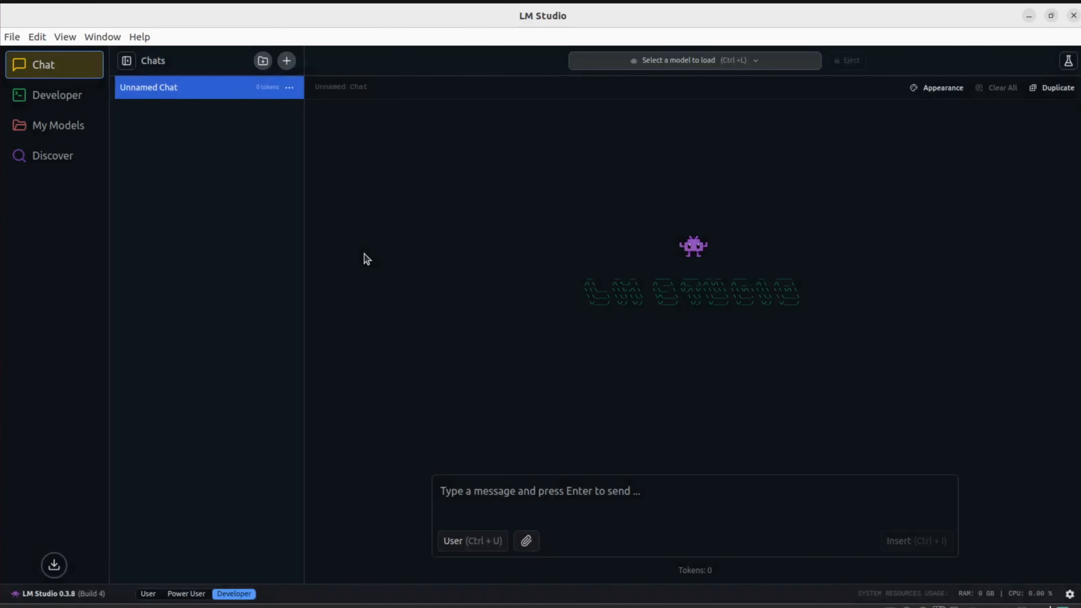
# Open the Developer view, read the Tool Use introduction and dismiss it without downloading the Qwen 2.5 3B model
pyautogui.click(52, 99)
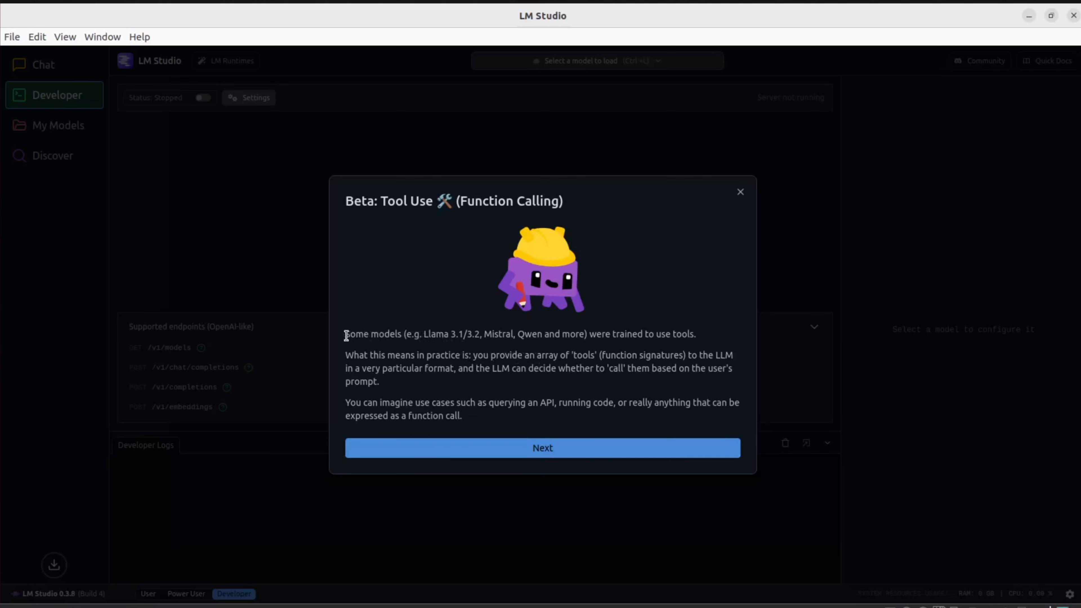
pyautogui.moveTo(345, 336); pyautogui.dragTo(705, 343)
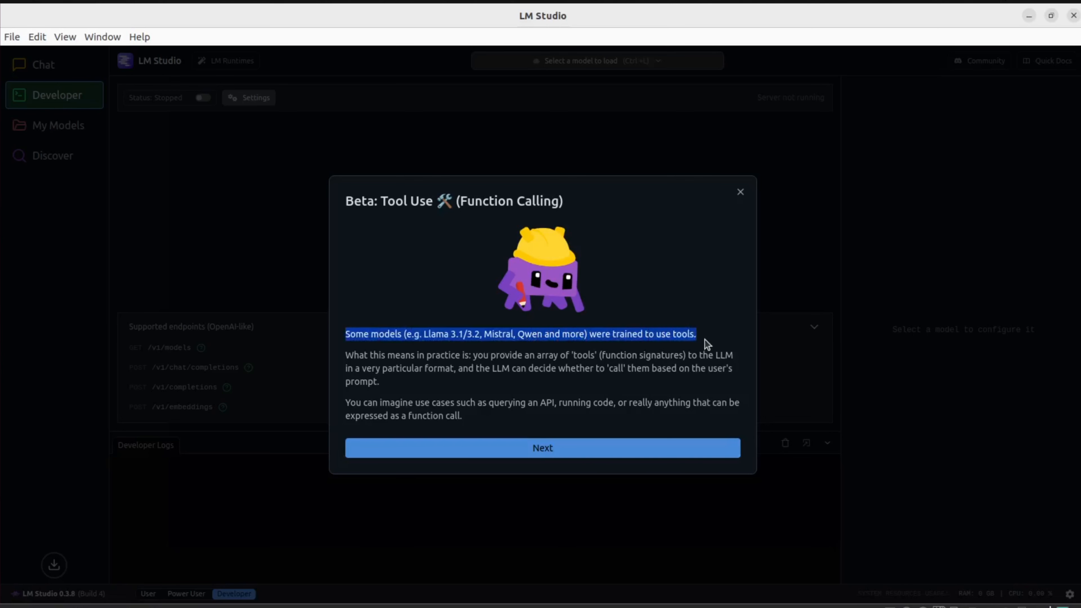
pyautogui.click(507, 378)
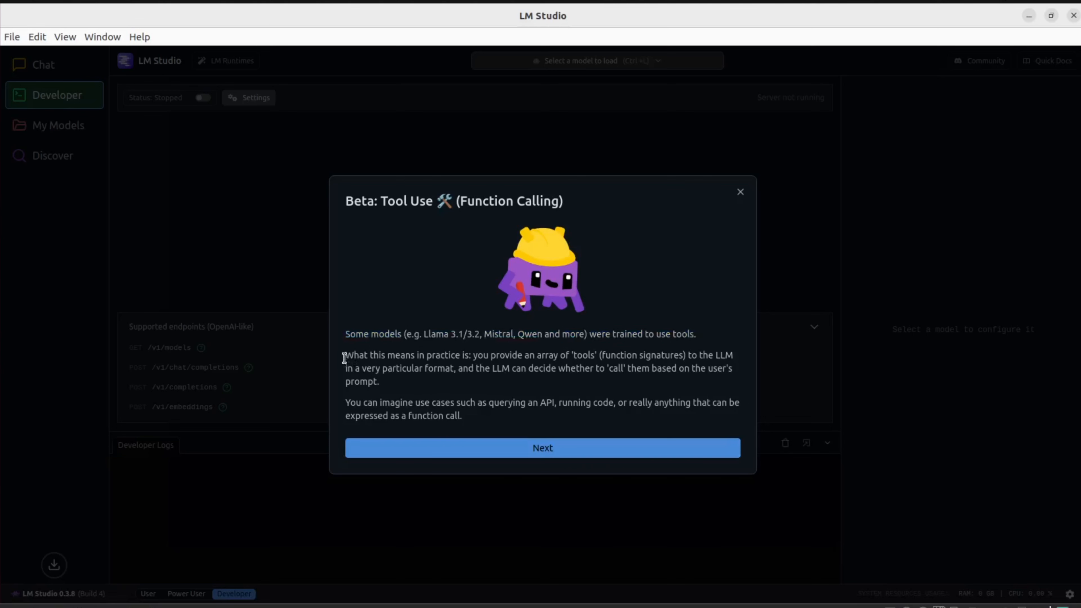
pyautogui.moveTo(344, 359); pyautogui.dragTo(401, 390)
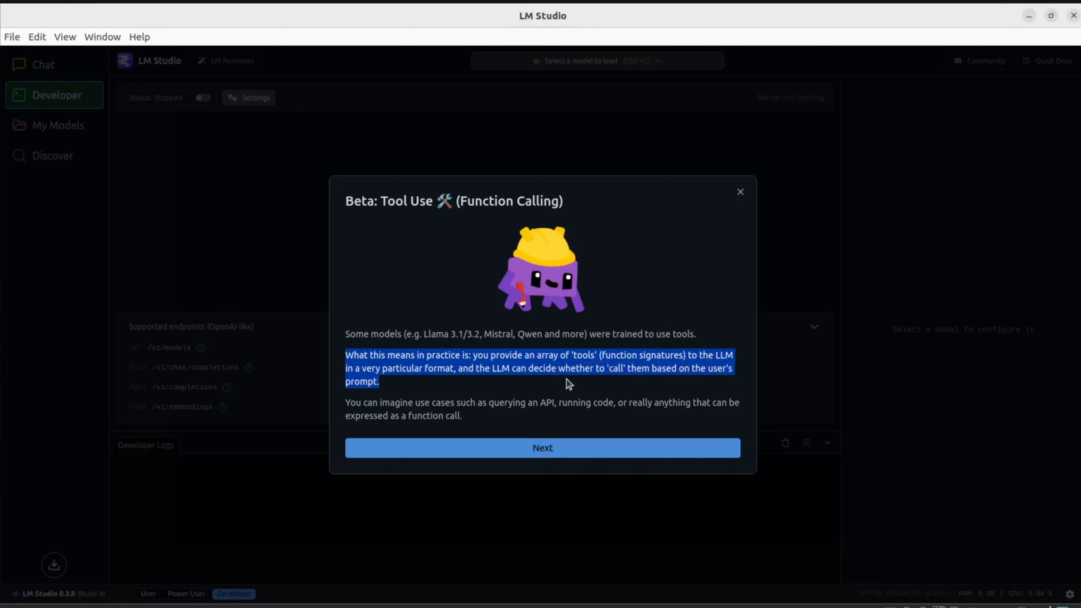
pyautogui.click(421, 427)
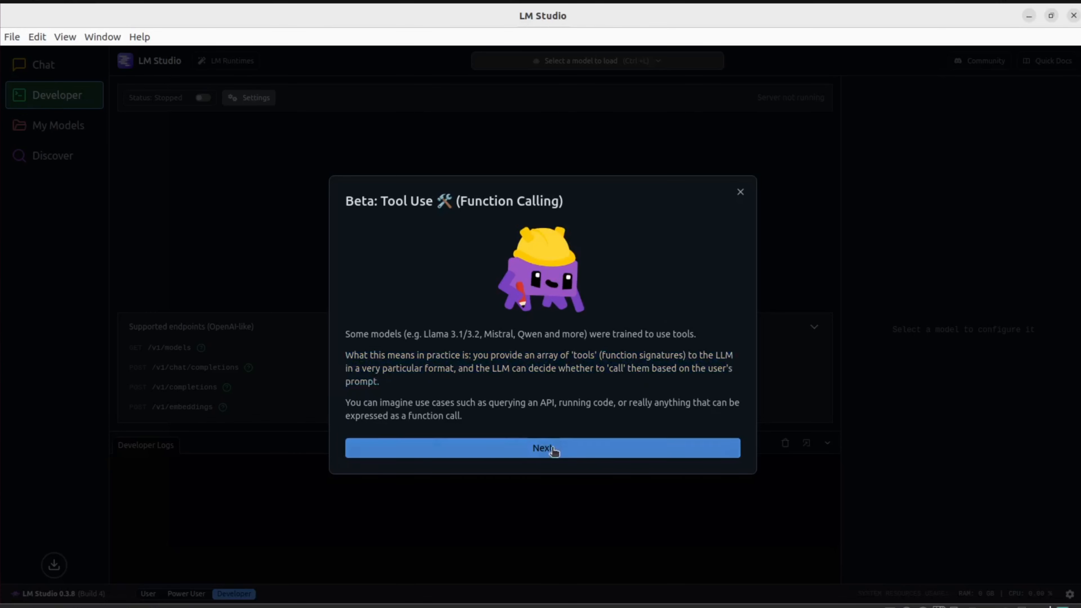
pyautogui.click(565, 451)
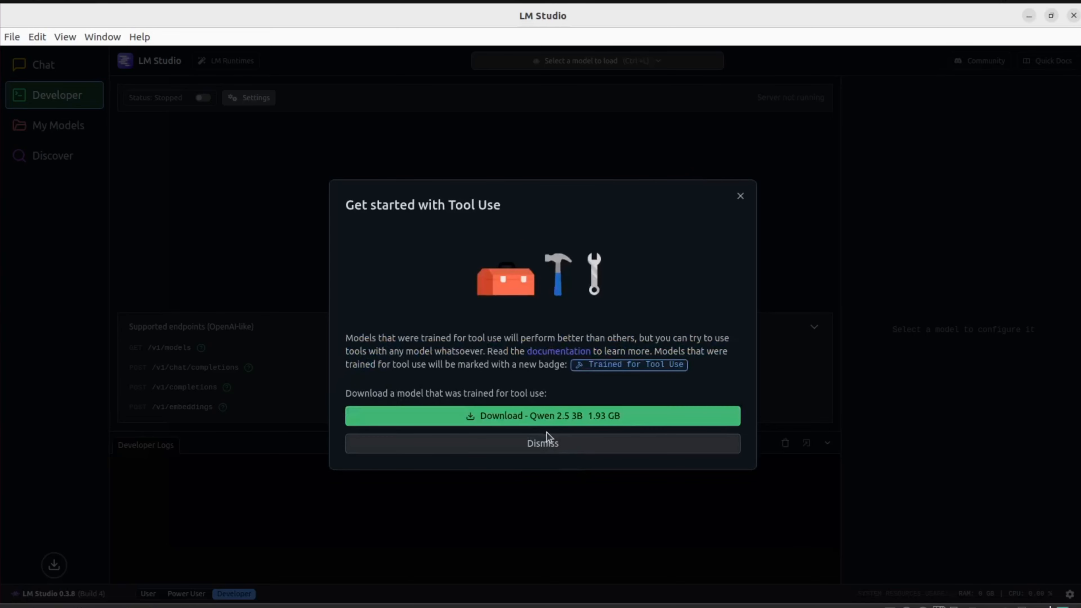
pyautogui.click(539, 451)
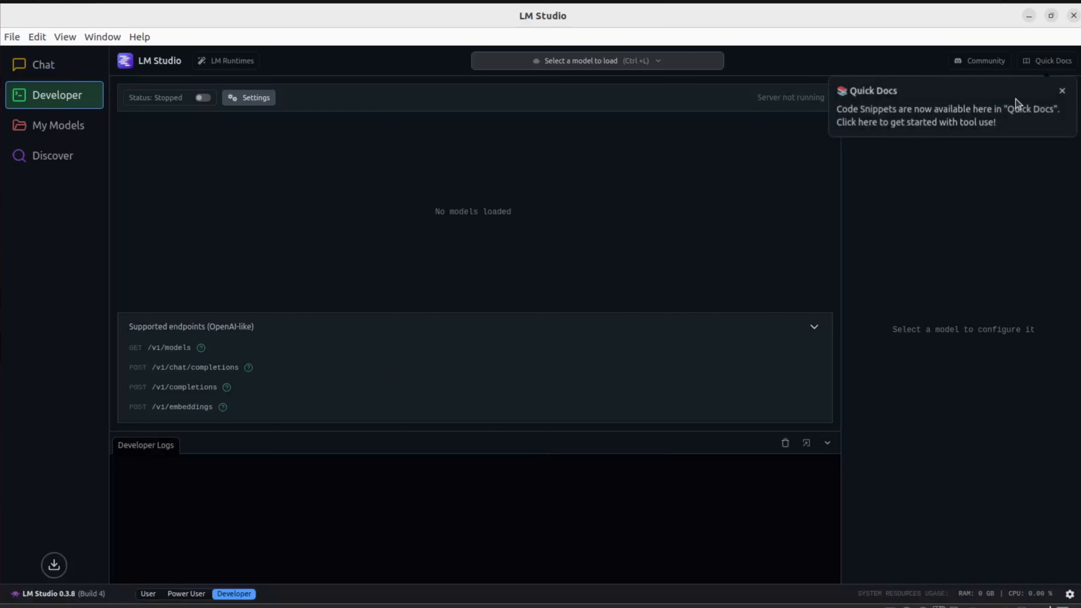
# Open Quick Docs and look through the Embeddings page with its curl examples
pyautogui.click(1047, 66)
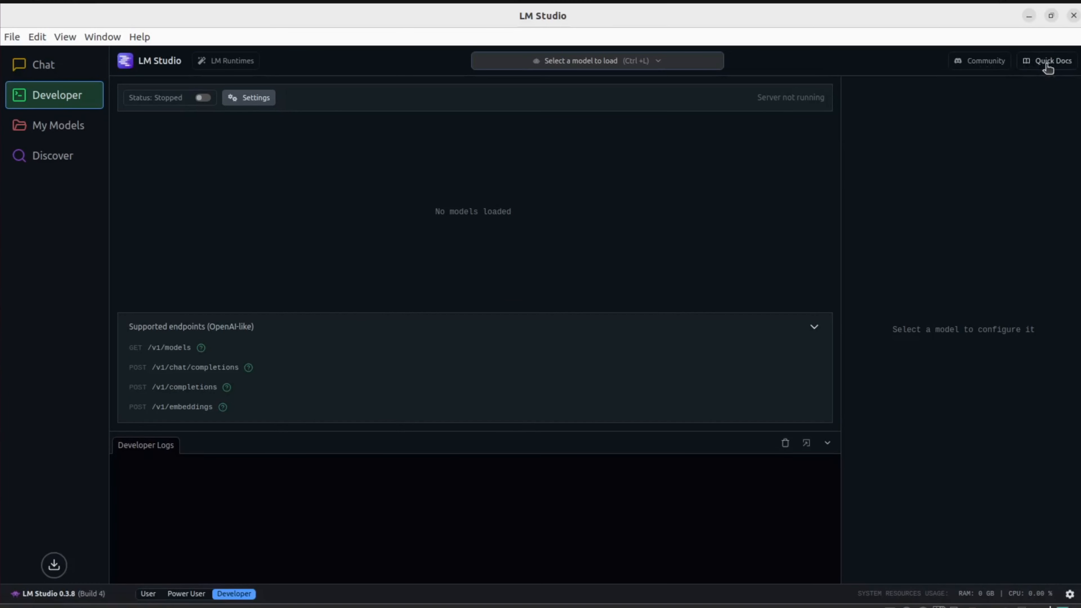
pyautogui.click(1048, 66)
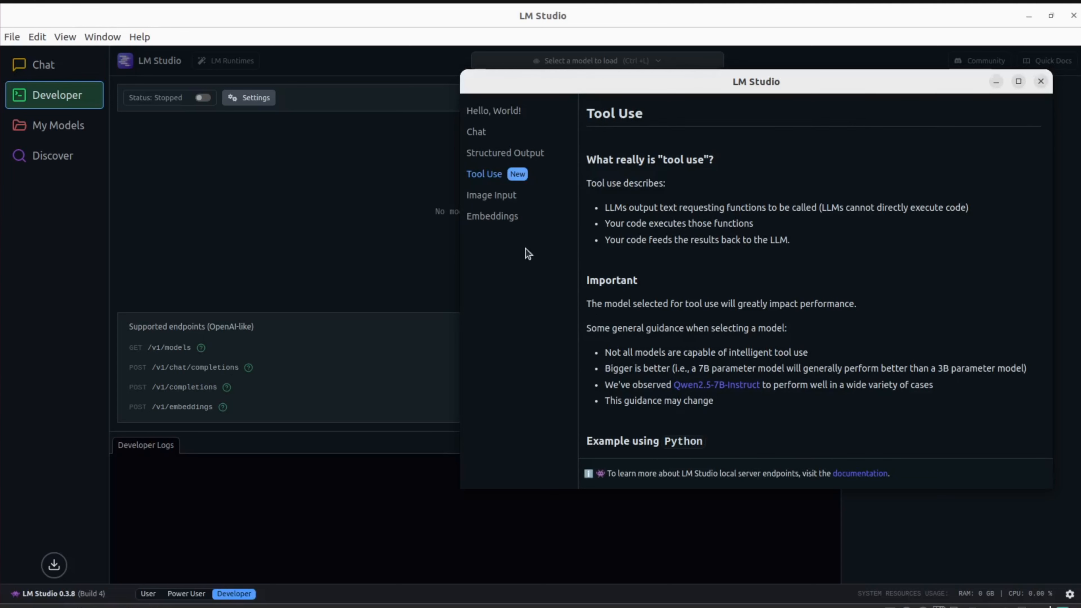
pyautogui.click(504, 221)
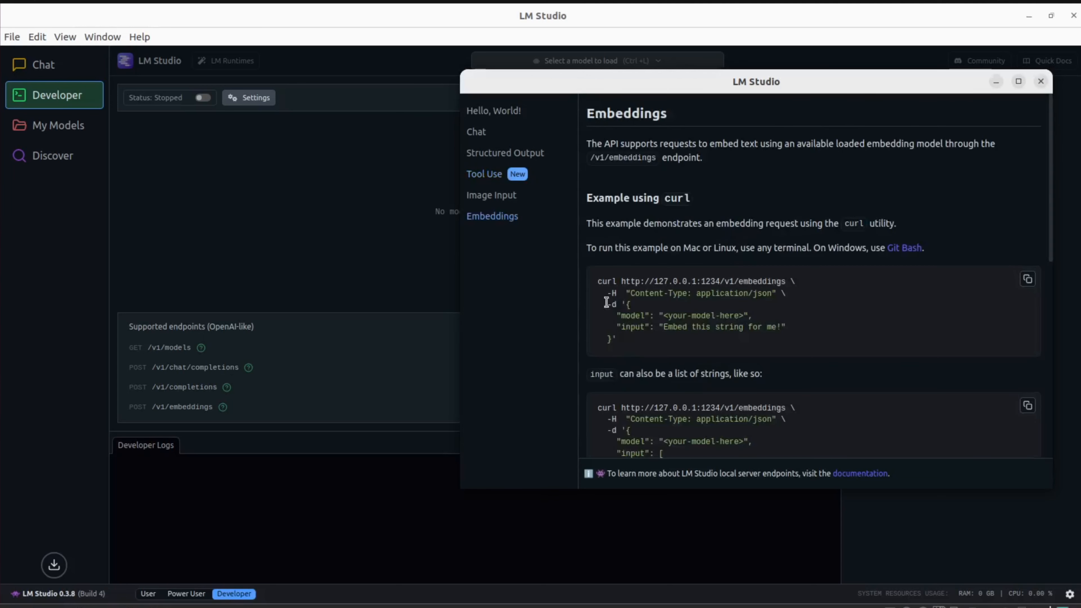
pyautogui.scroll(-5, 619, 347)
pyautogui.scroll(10, 618, 347)
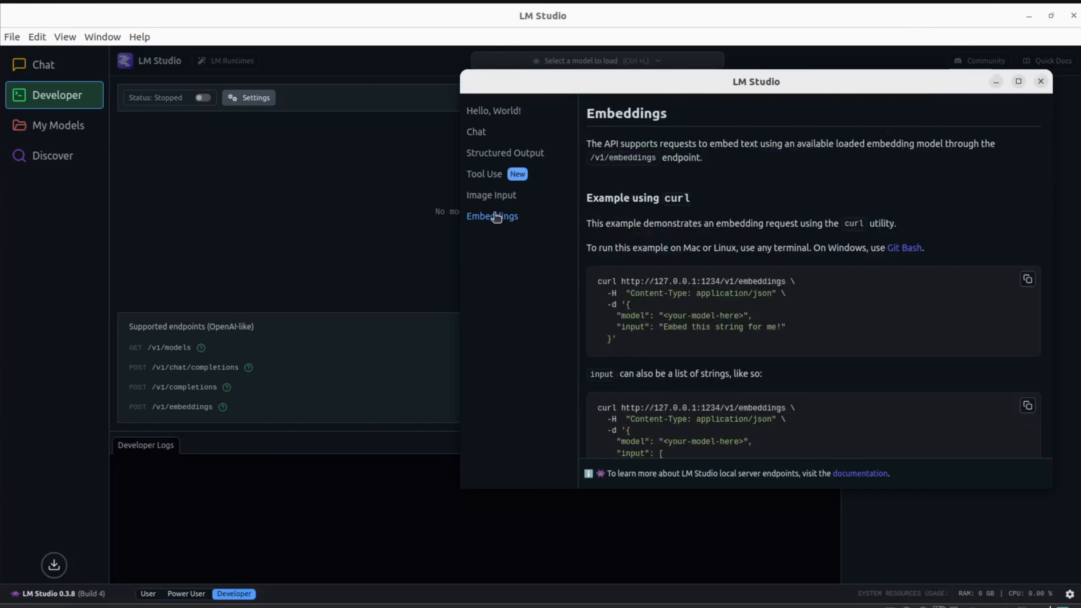
# Examine the Image Input docs page, including its base64 conversion tip and the encoded image data in the curl example
pyautogui.click(491, 197)
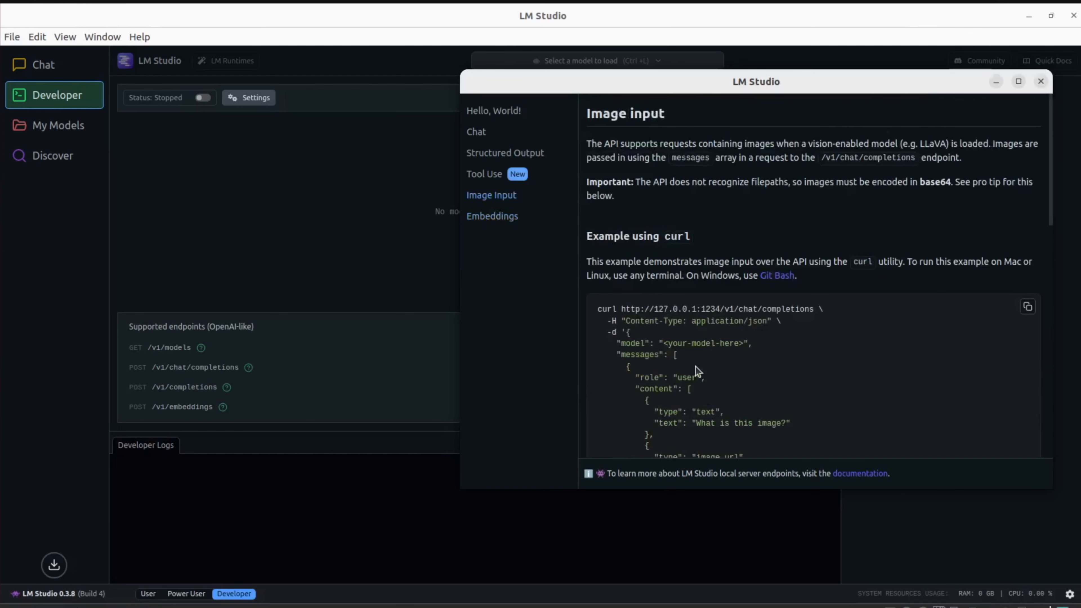
pyautogui.scroll(-15, 696, 367)
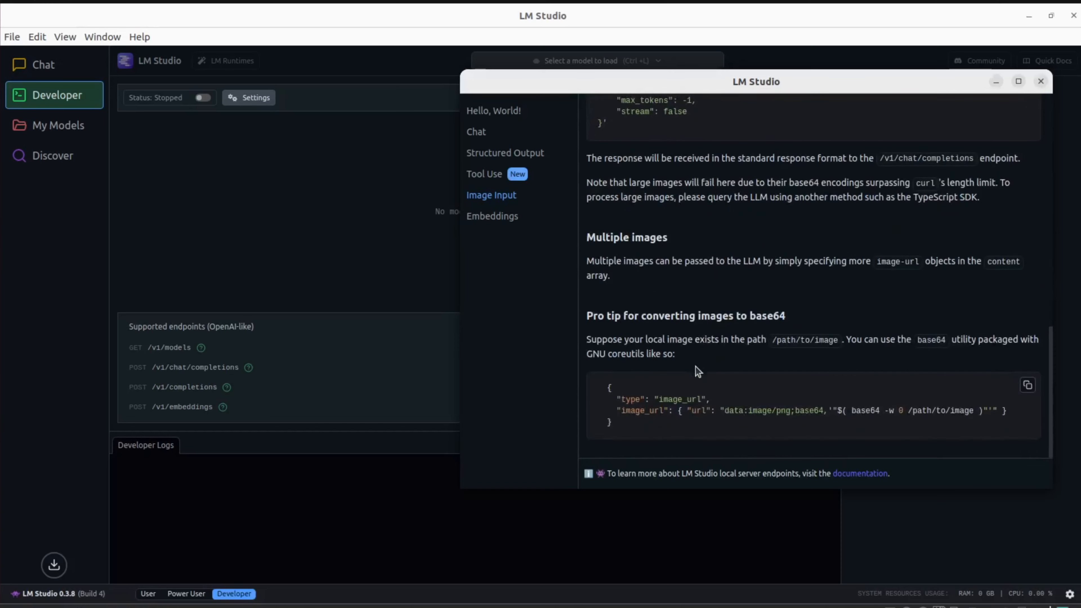
pyautogui.scroll(5, 695, 367)
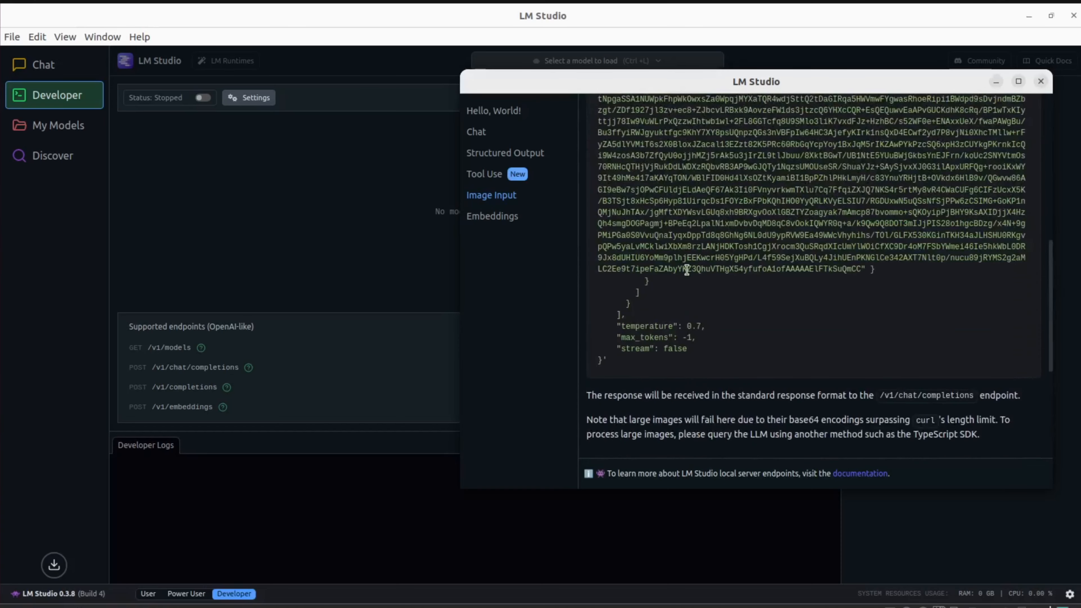
pyautogui.scroll(2, 687, 270)
pyautogui.moveTo(647, 176); pyautogui.dragTo(736, 314)
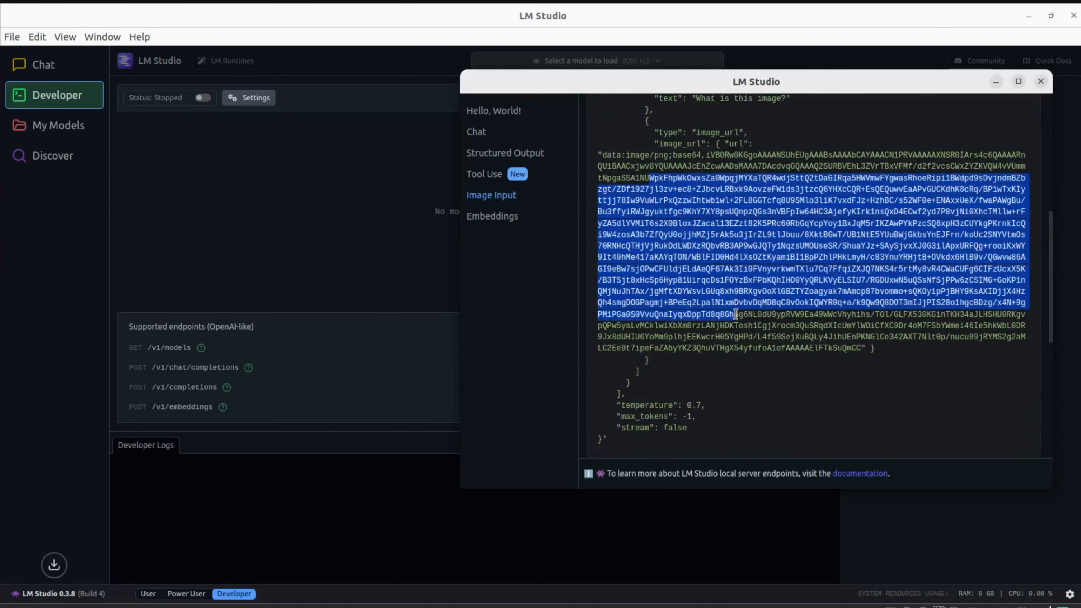
pyautogui.click(609, 243)
# Open the Tool Use docs page and read the prerequisites and steps for running the Python example
pyautogui.click(494, 179)
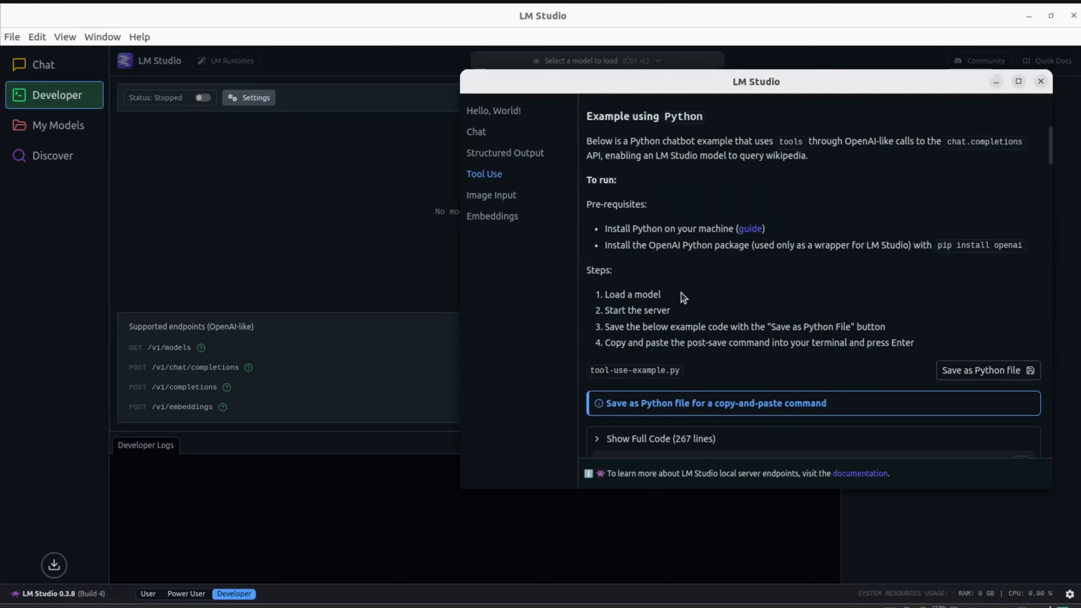
pyautogui.moveTo(587, 270); pyautogui.dragTo(648, 310)
pyautogui.doubleClick(648, 310)
pyautogui.scroll(-7, 764, 350)
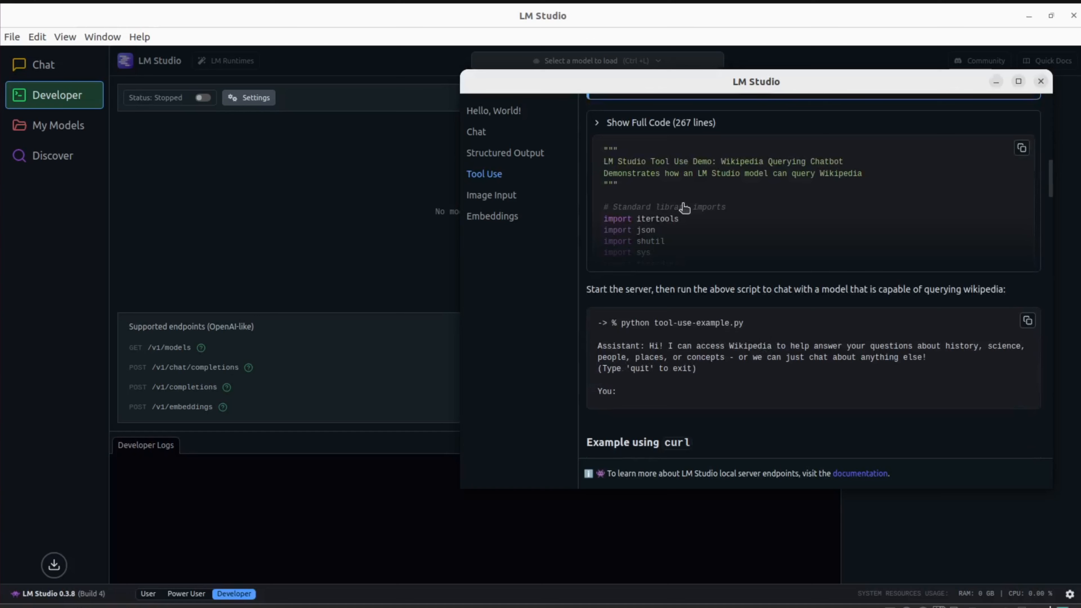
# Expand the full tool-use-example.py code and read through to its end
pyautogui.click(680, 221)
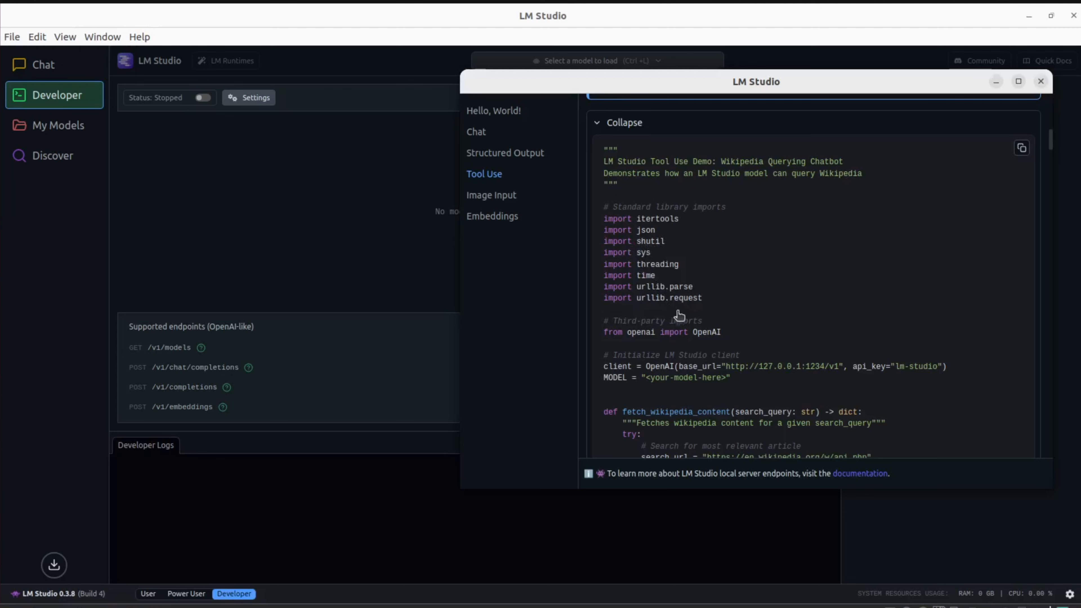
pyautogui.scroll(-2, 695, 356)
pyautogui.scroll(-5, 808, 362)
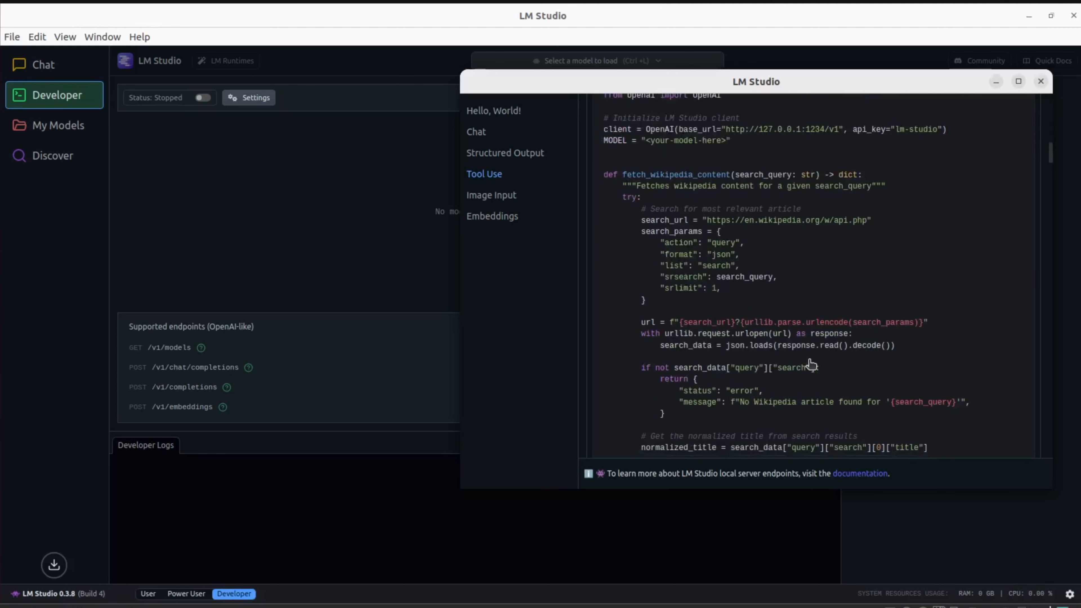
pyautogui.scroll(-15, 811, 364)
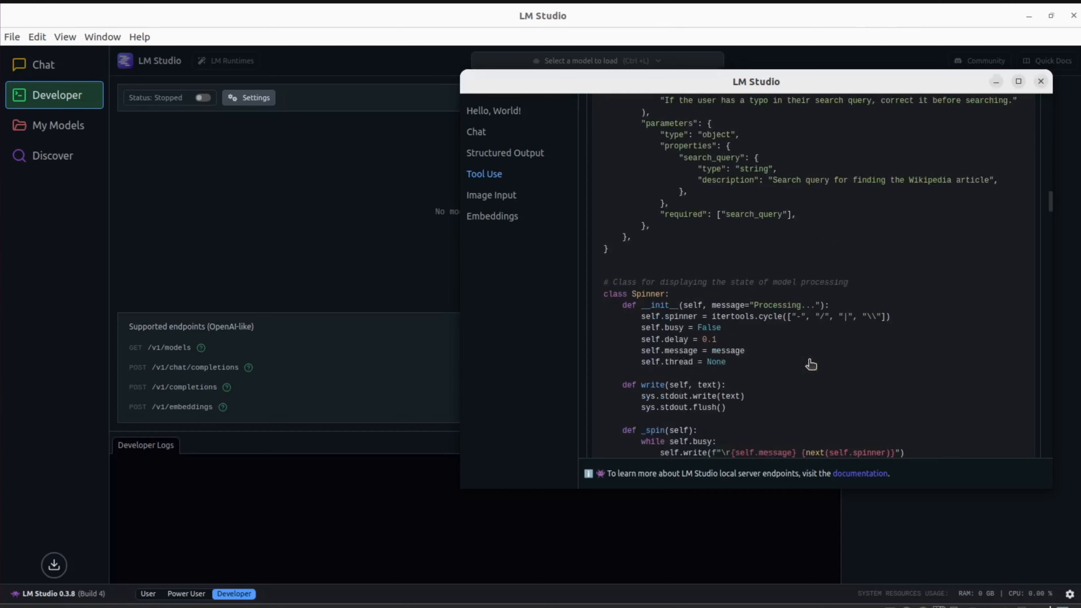
pyautogui.scroll(-20, 810, 364)
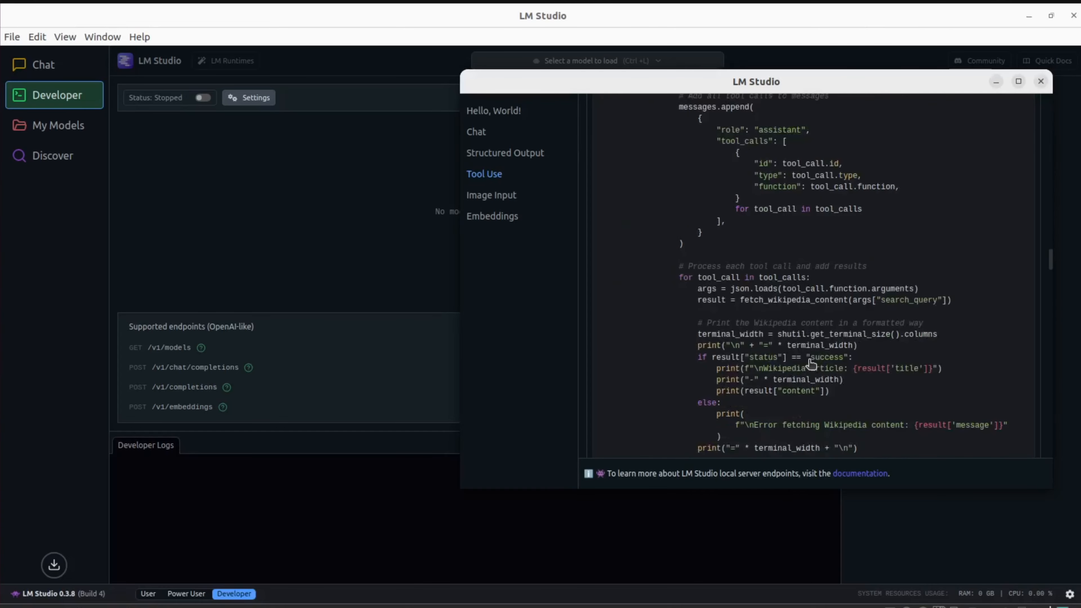
pyautogui.scroll(-12, 810, 363)
# Review the Tool Use curl example and its sample tool call response
pyautogui.scroll(5, 809, 362)
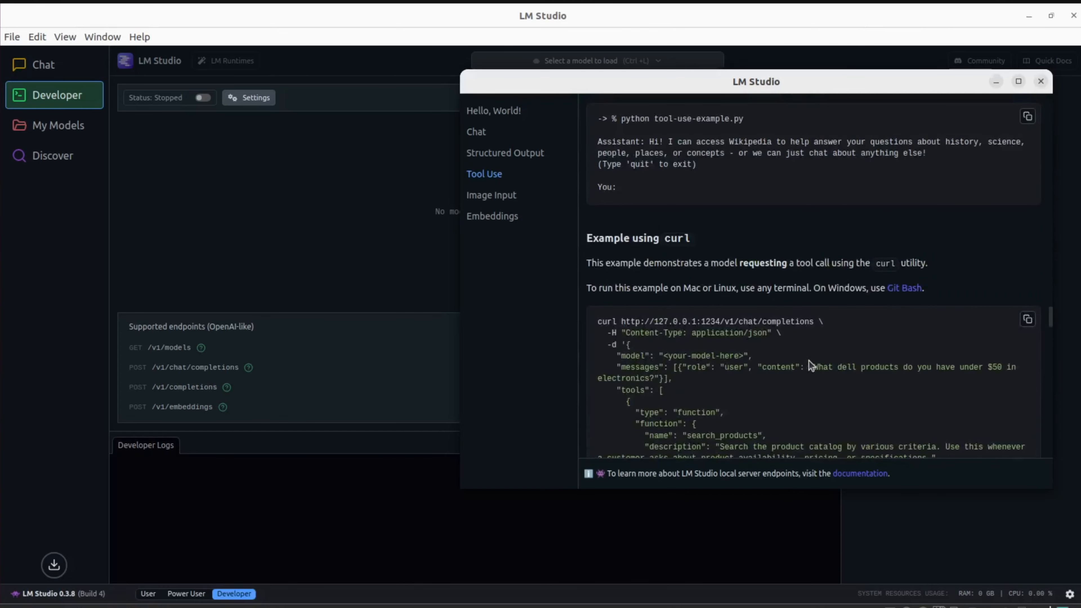
pyautogui.scroll(3, 725, 249)
pyautogui.scroll(-3, 722, 321)
pyautogui.scroll(-10, 686, 367)
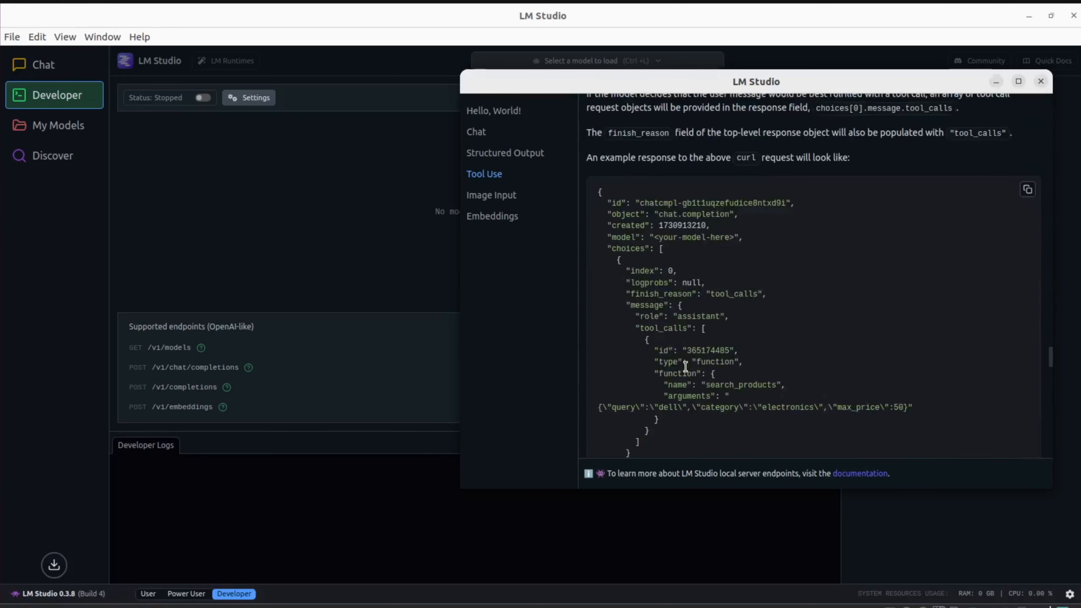
# Examine the High-level flow diagram on the Tool Use page from setup to normal response
pyautogui.scroll(-10, 685, 367)
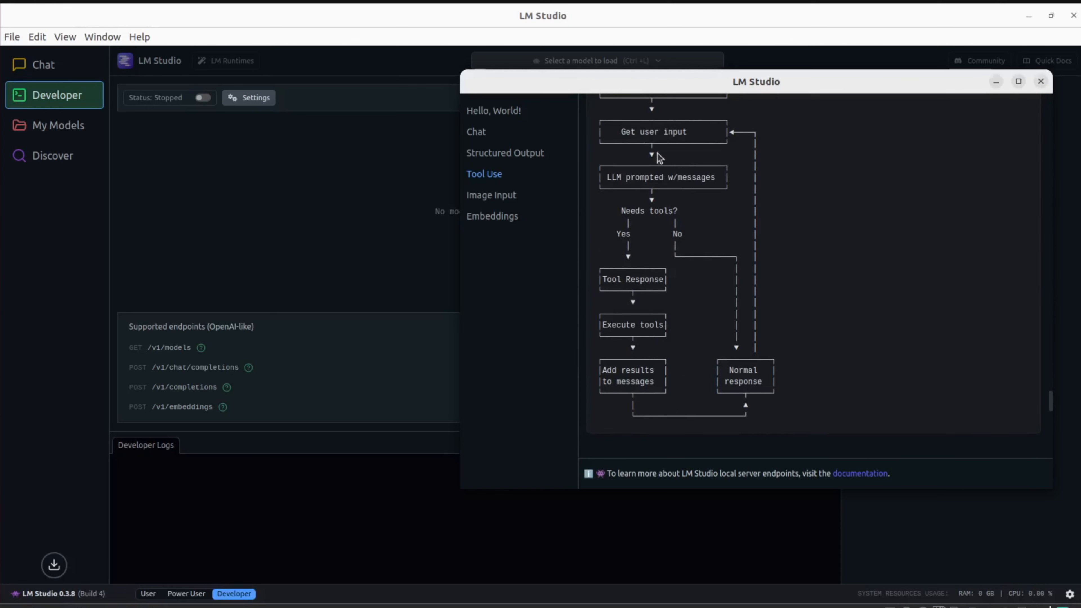
pyautogui.scroll(2, 664, 162)
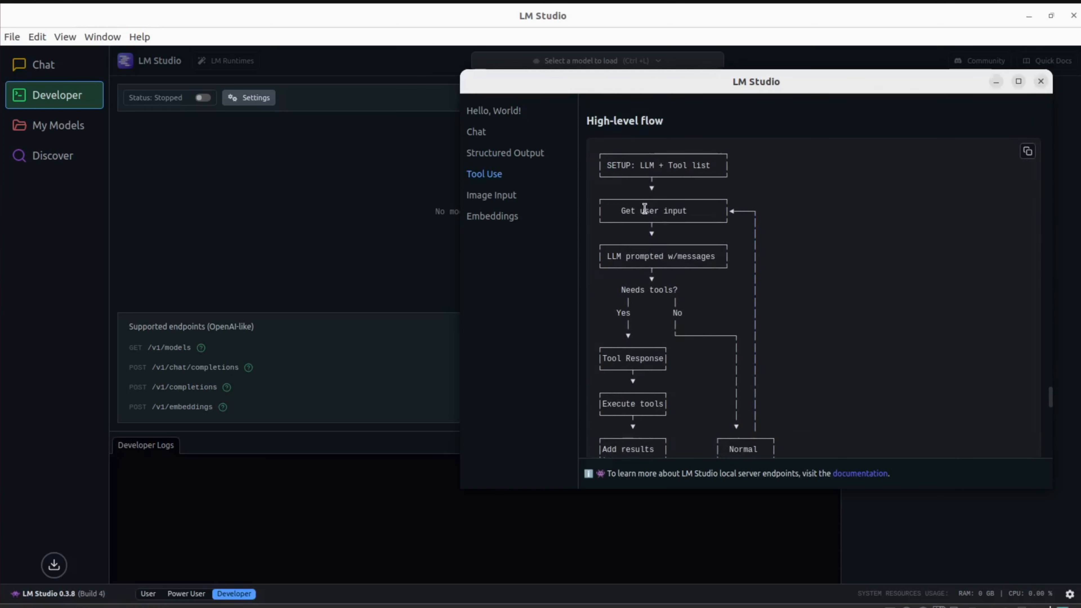
pyautogui.scroll(-2, 651, 266)
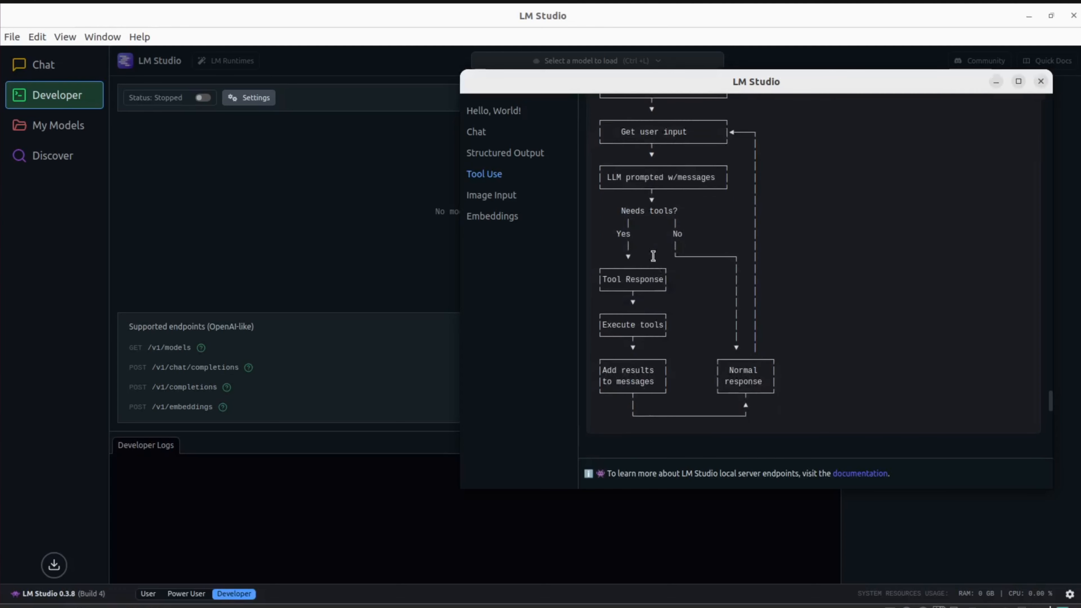
# Read the Tool List and Functions section, examining the search_products definition, its category options and the general usage flow
pyautogui.scroll(-10, 746, 308)
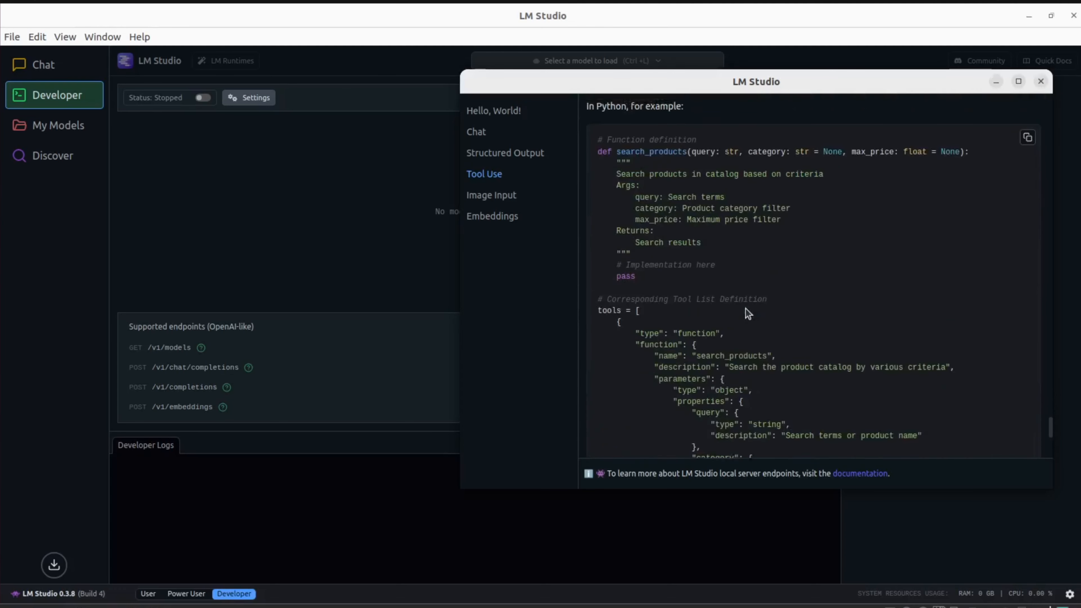
pyautogui.scroll(4, 746, 308)
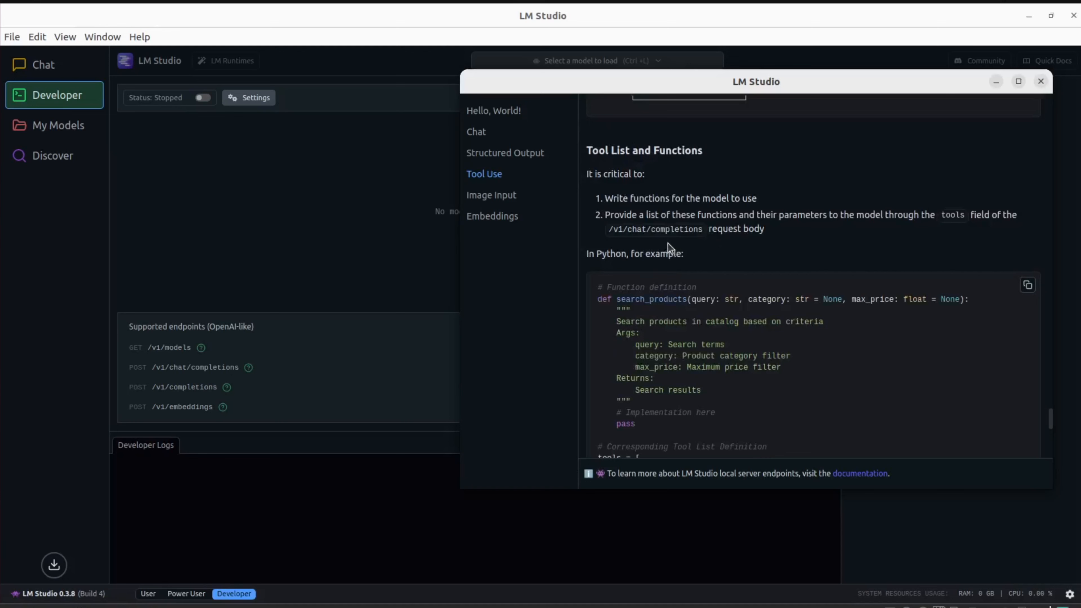
pyautogui.scroll(-8, 772, 315)
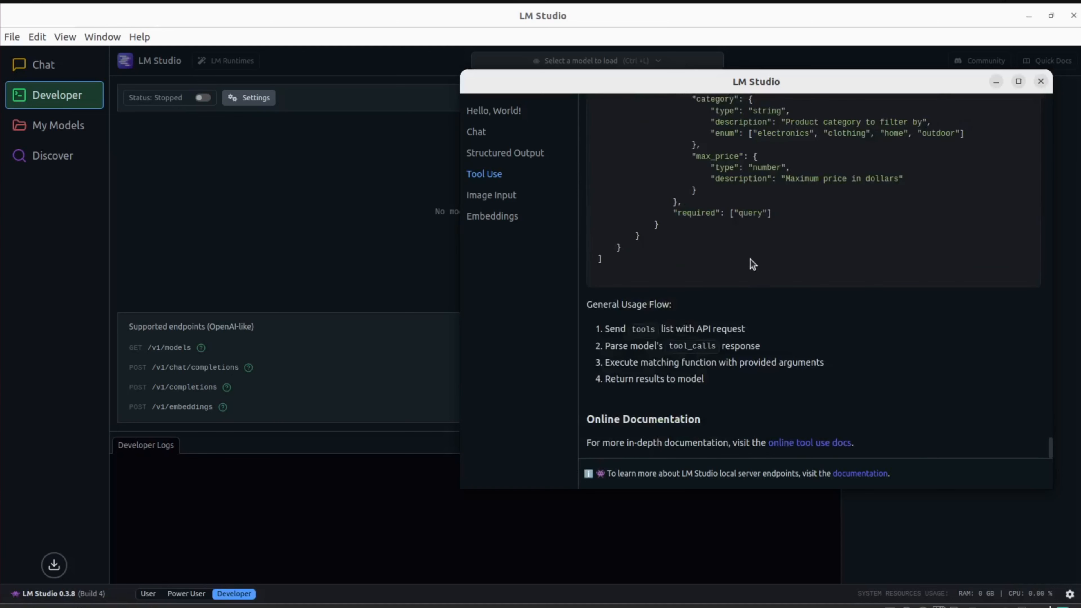
pyautogui.scroll(6, 749, 259)
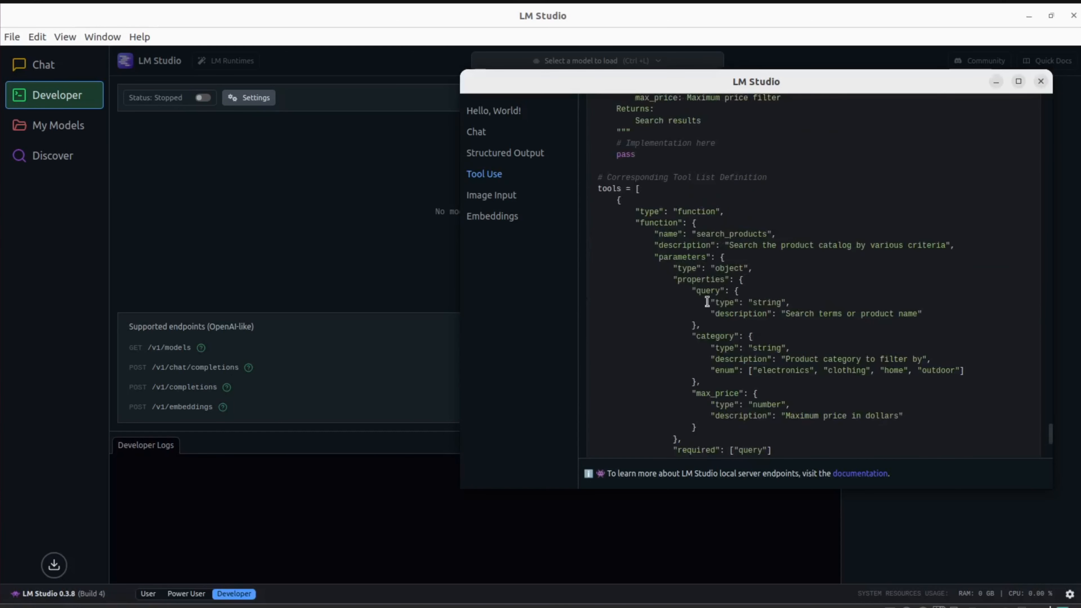
pyautogui.moveTo(757, 370); pyautogui.dragTo(958, 371)
pyautogui.click(959, 371)
# Open the Structured Output docs page and examine the response_format JSON schema in the curl example
pyautogui.click(510, 156)
pyautogui.scroll(10, 736, 316)
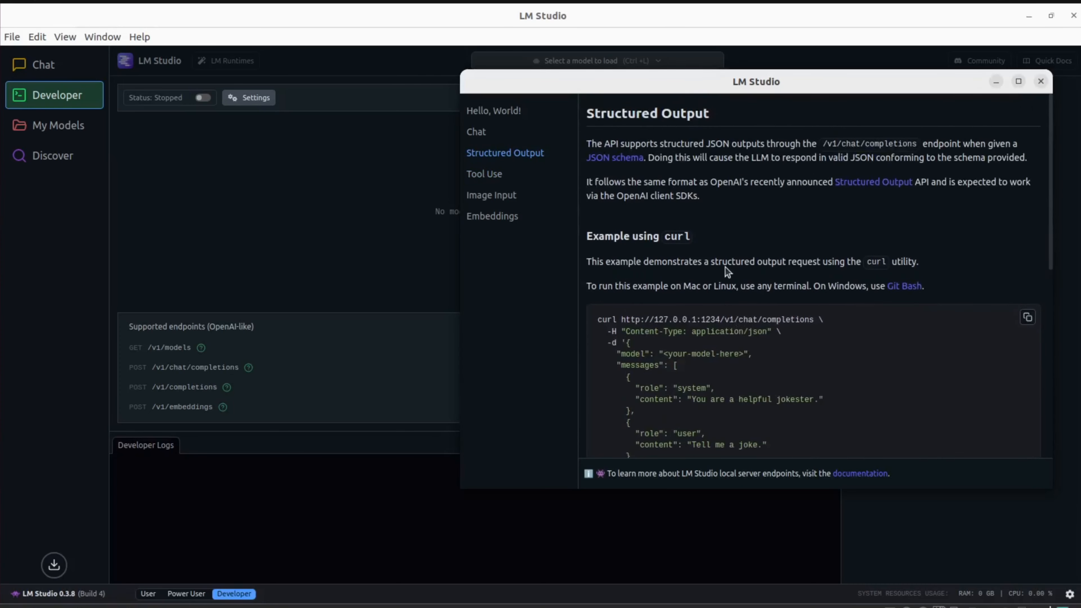
pyautogui.scroll(-8, 725, 267)
pyautogui.scroll(2, 726, 267)
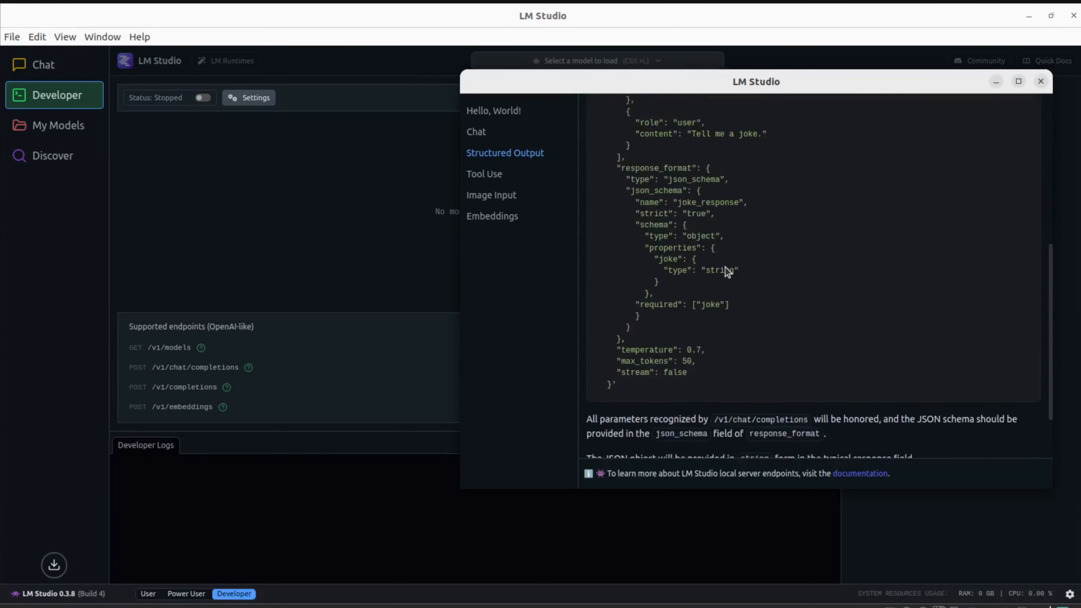
pyautogui.scroll(5, 725, 267)
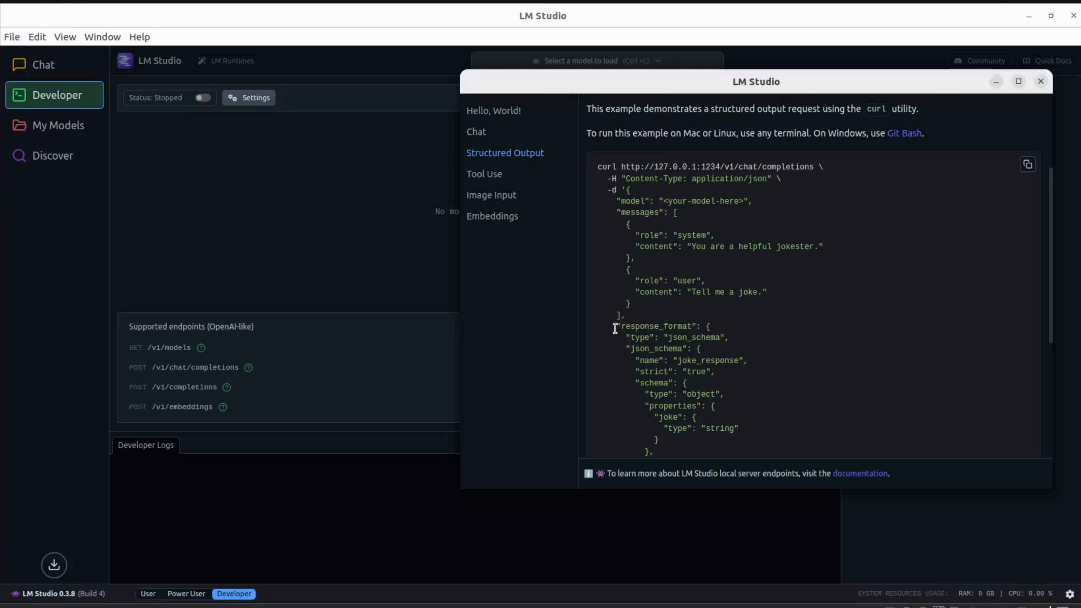
pyautogui.moveTo(615, 325); pyautogui.dragTo(678, 422)
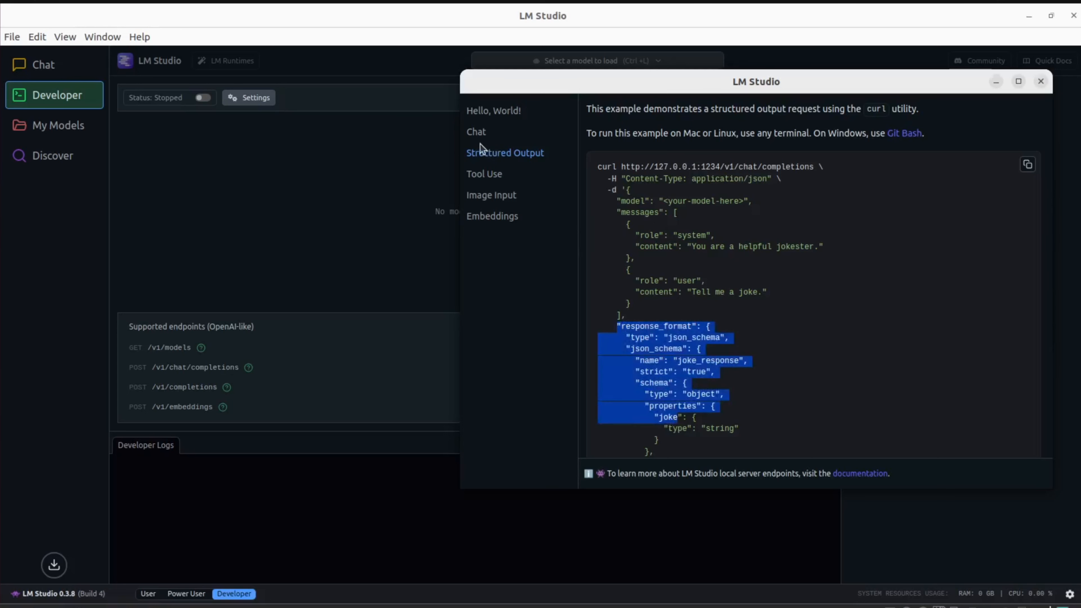
# Review the Chat Completions and Hello, World! curl examples in Quick Docs and close the docs window
pyautogui.click(474, 133)
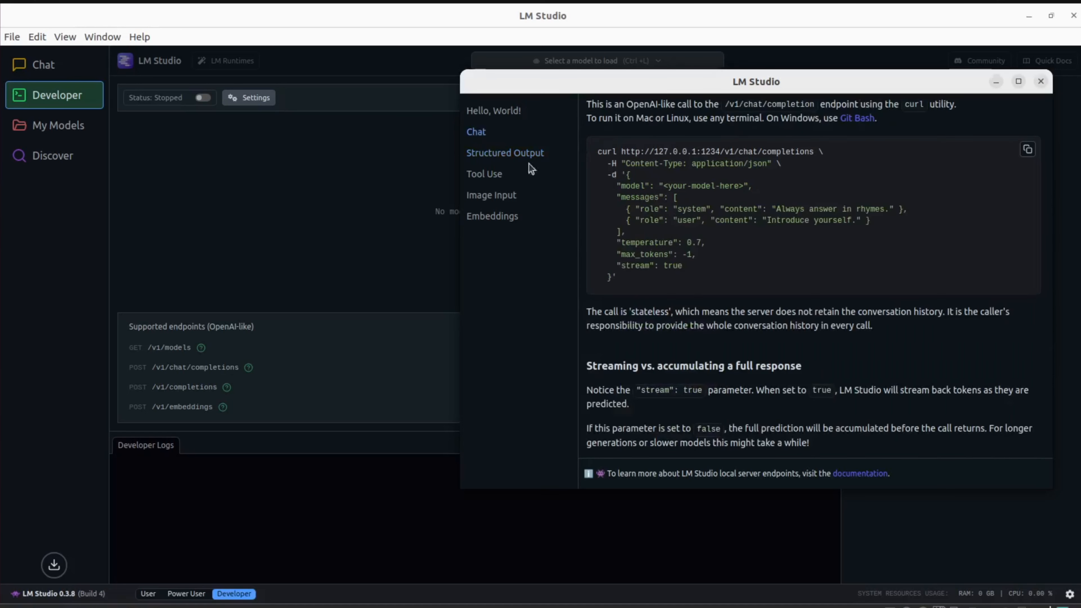
pyautogui.scroll(1, 708, 252)
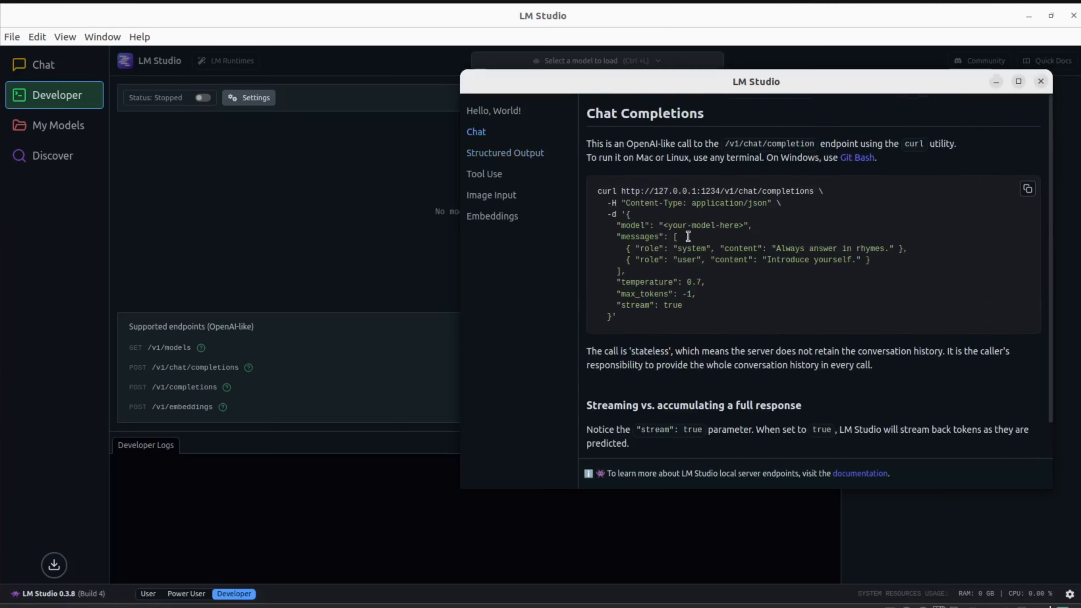
pyautogui.click(492, 115)
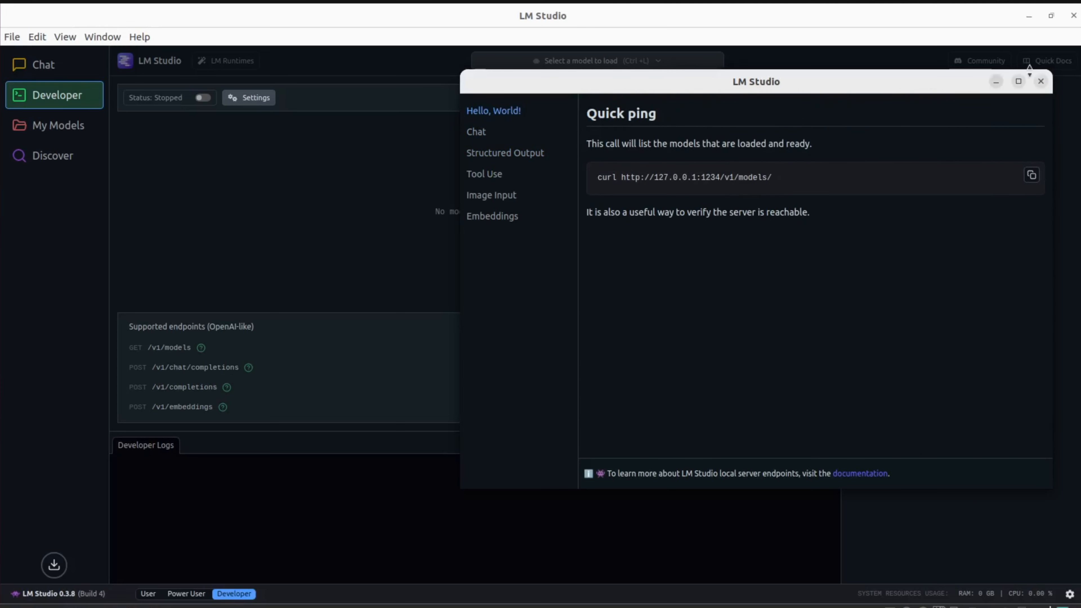
pyautogui.click(1038, 86)
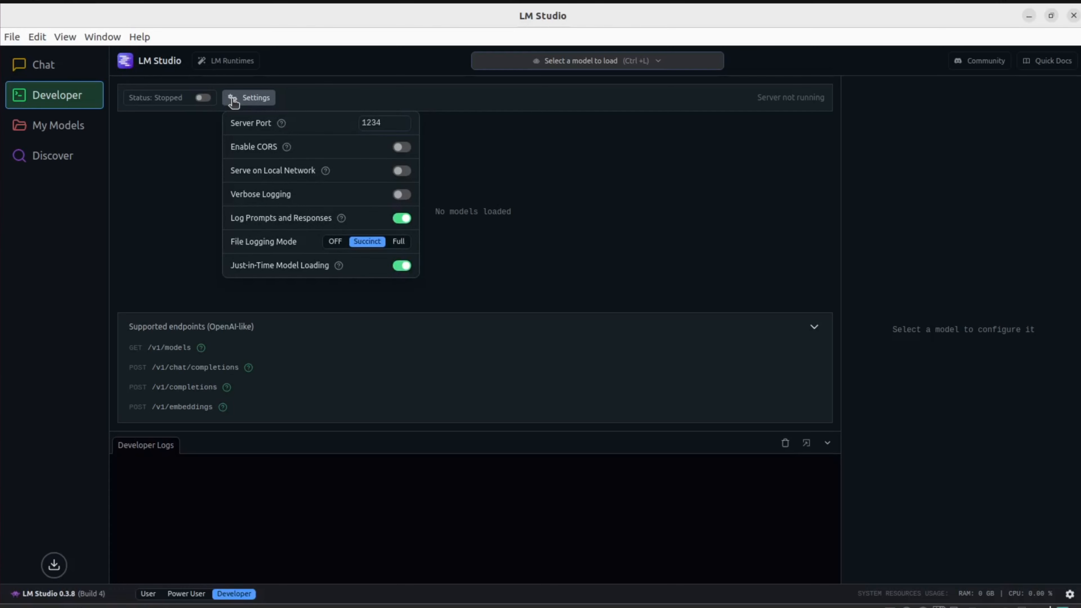
# Enable CORS, Serve on Local Network and Verbose Logging in the server settings, with File Logging Mode on Succinct
pyautogui.click(407, 151)
pyautogui.click(406, 174)
pyautogui.click(404, 196)
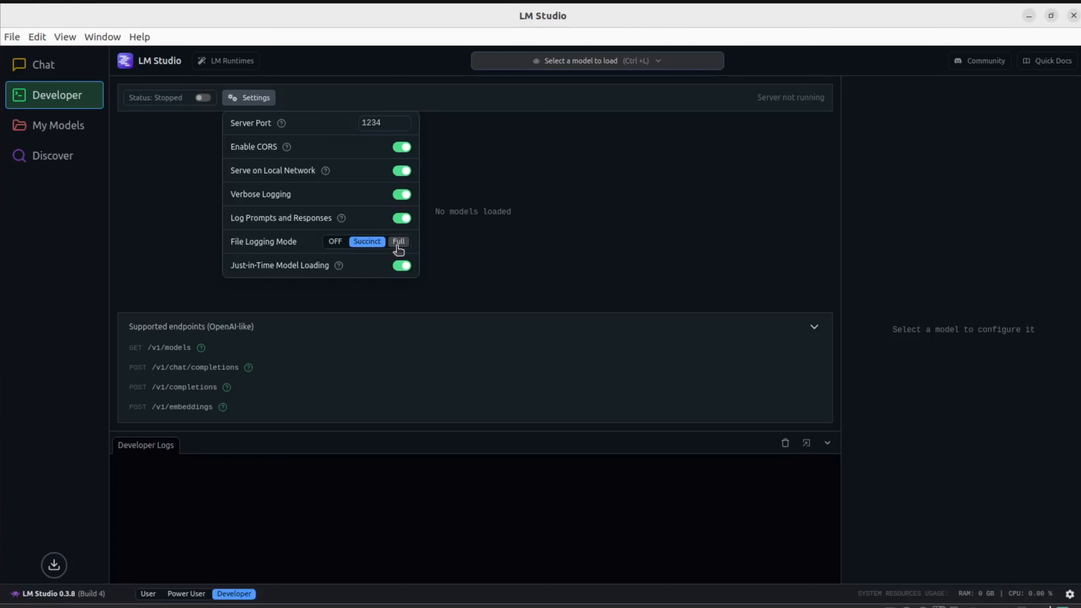
pyautogui.click(336, 243)
pyautogui.click(364, 246)
# Start the local server with the new settings and stop it again
pyautogui.click(204, 98)
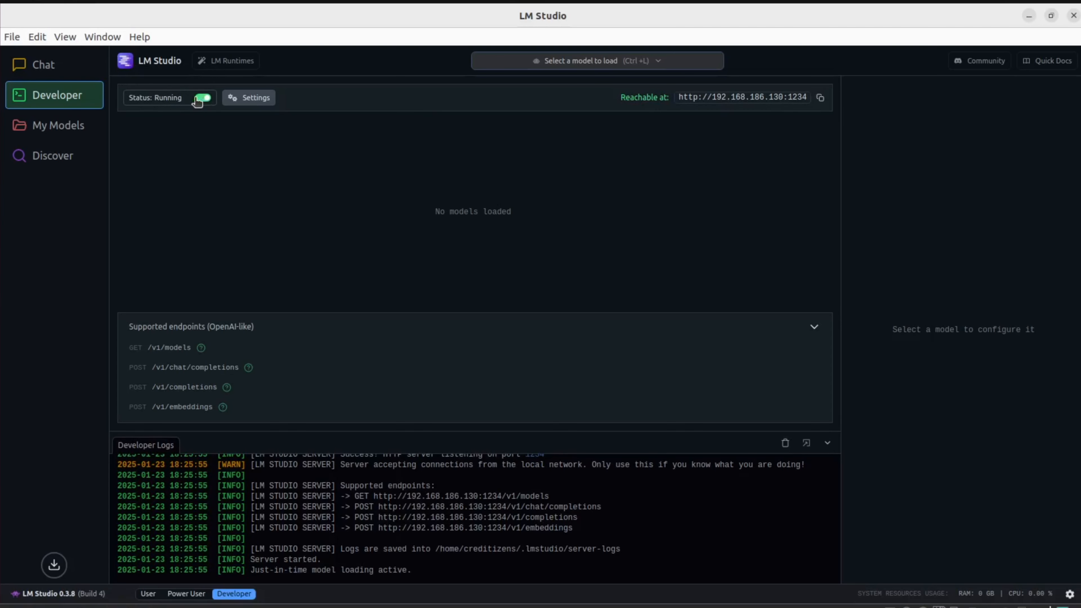
pyautogui.click(199, 98)
# Try 80 as the server port in the server settings and put 1234 back
pyautogui.click(241, 99)
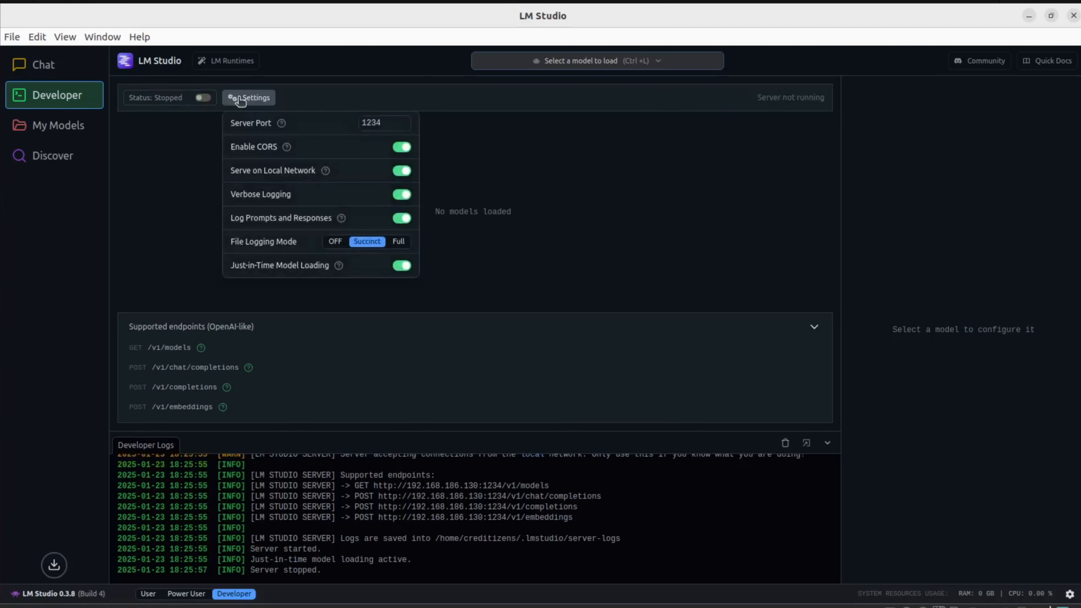
pyautogui.click(388, 124)
pyautogui.moveTo(388, 123); pyautogui.dragTo(356, 123)
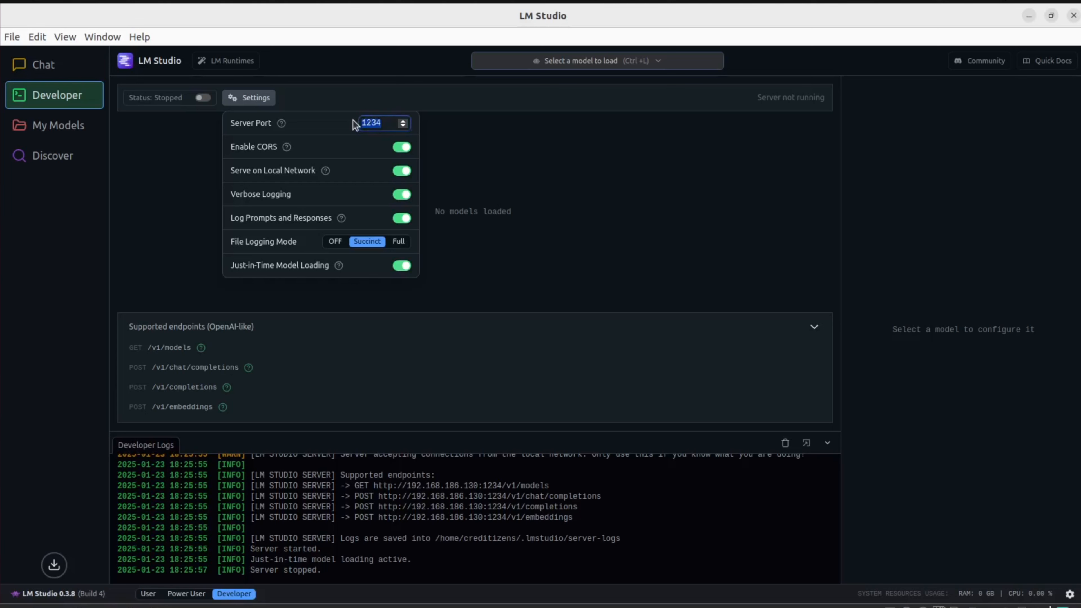
pyautogui.write('80')
pyautogui.press('BackSpace')
pyautogui.press('BackSpace')
pyautogui.write('123')
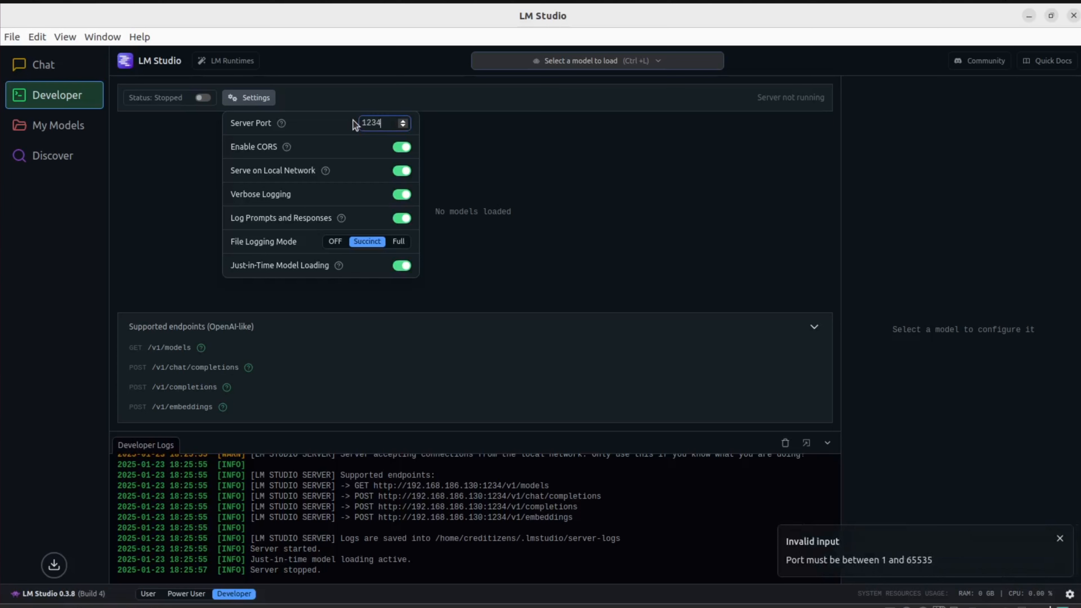
pyautogui.click(326, 94)
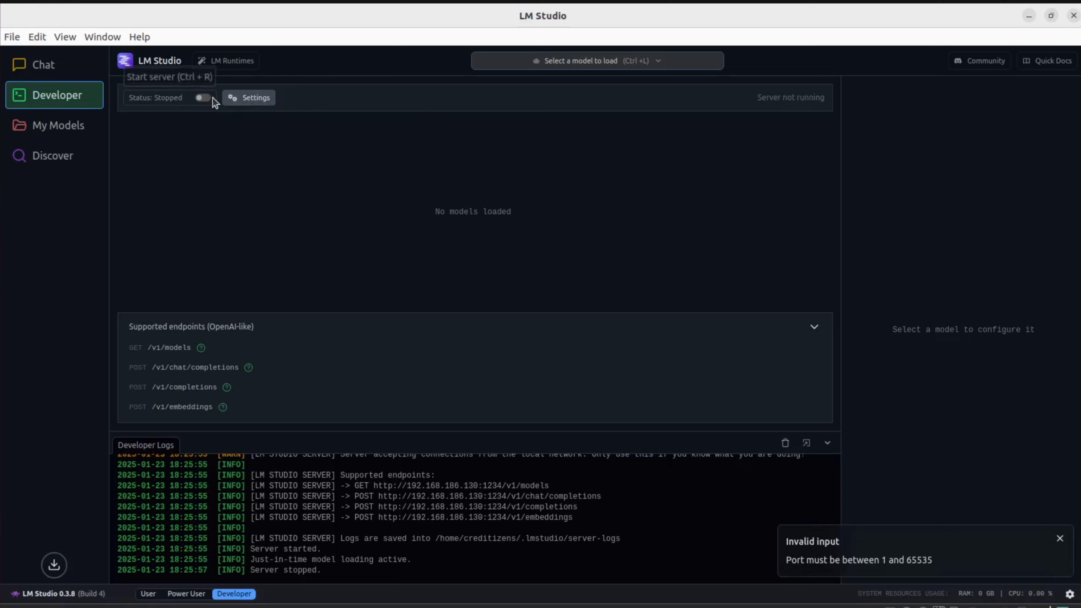
# Start the local server again, look at the models available to load, and stop the server
pyautogui.click(203, 98)
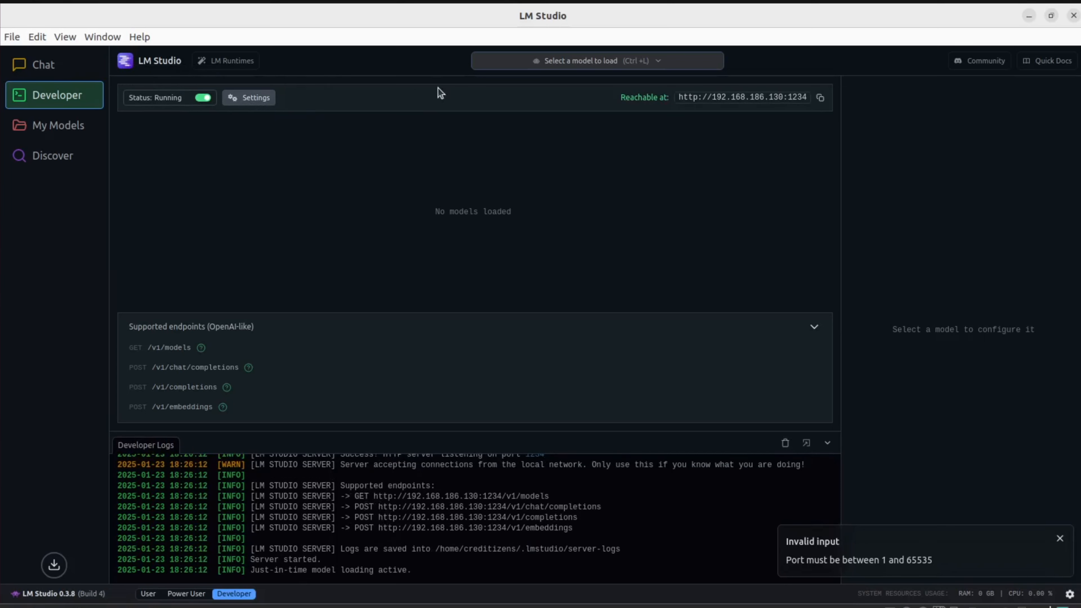
pyautogui.click(534, 64)
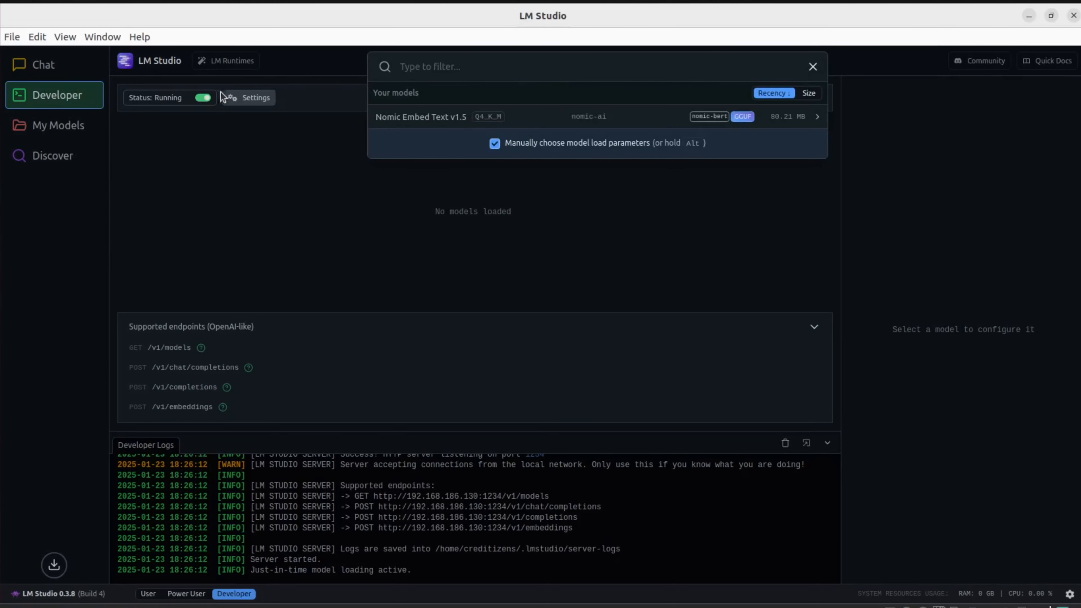
pyautogui.click(192, 100)
pyautogui.click(201, 98)
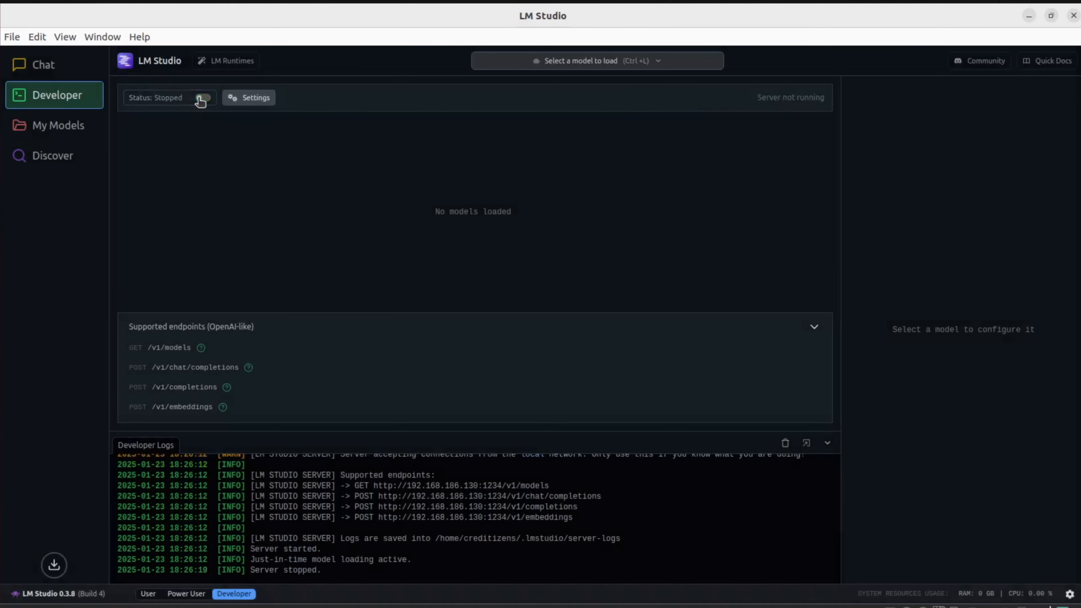
# Change the models directory under My Models to /mnt/e/AI-models/LMstudio/lmstudio_cache_model
pyautogui.click(55, 128)
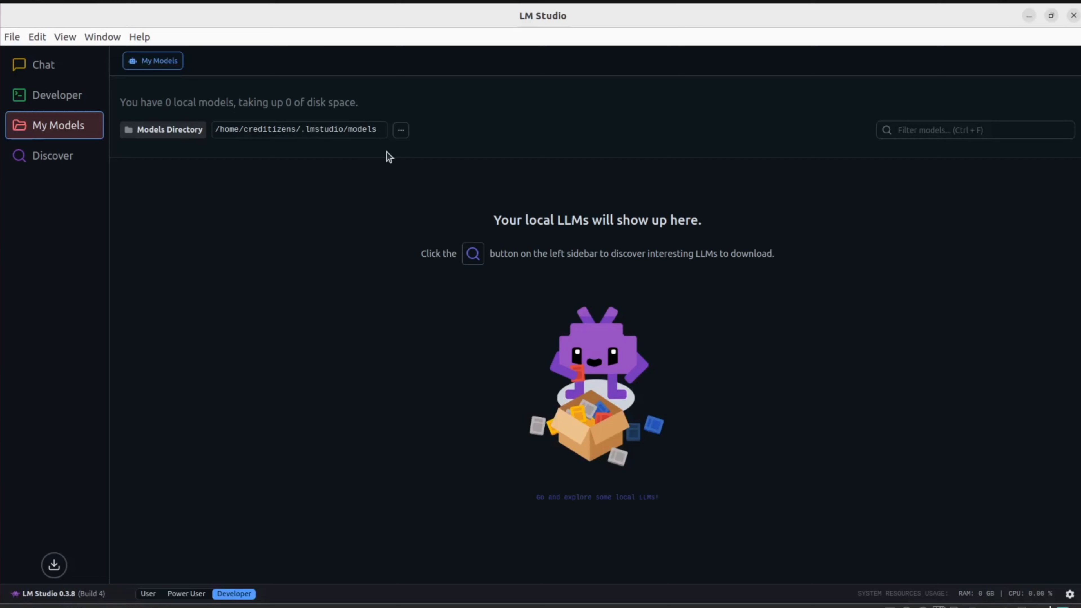
pyautogui.click(401, 132)
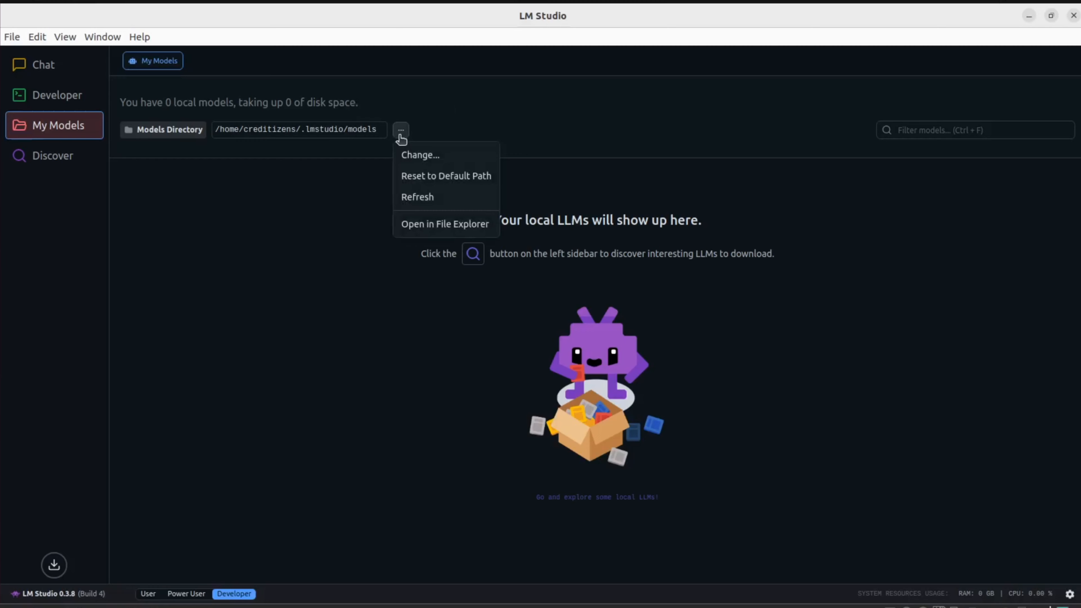
pyautogui.click(426, 161)
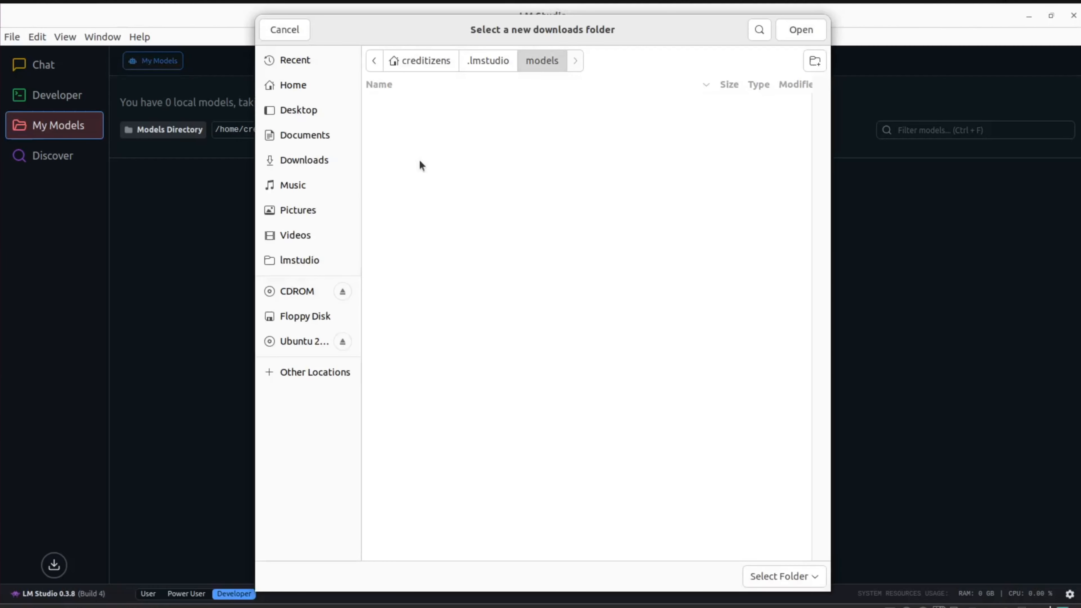
pyautogui.click(373, 61)
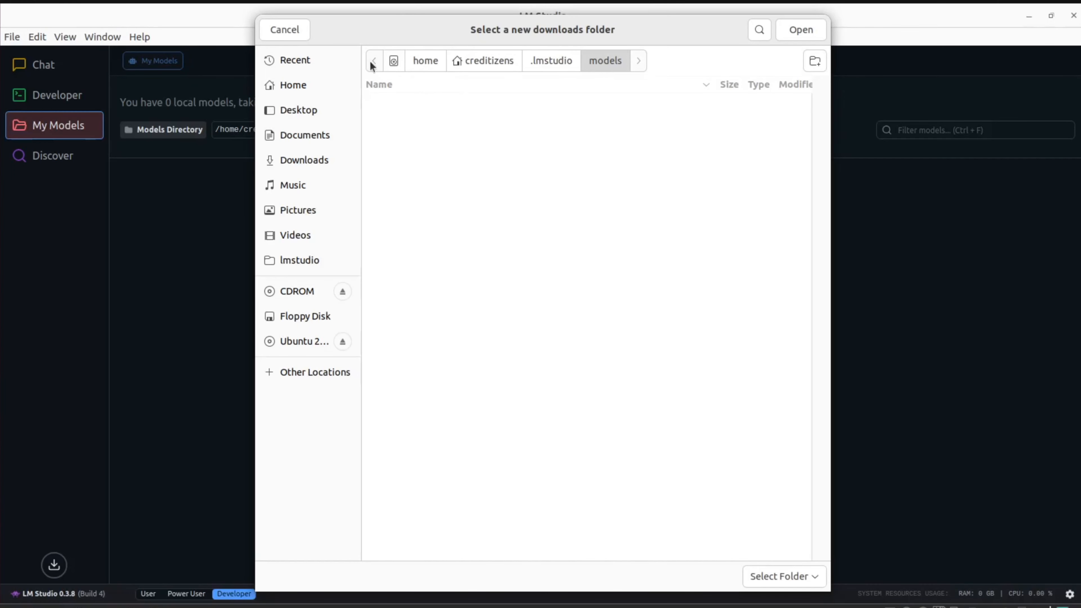
pyautogui.click(391, 62)
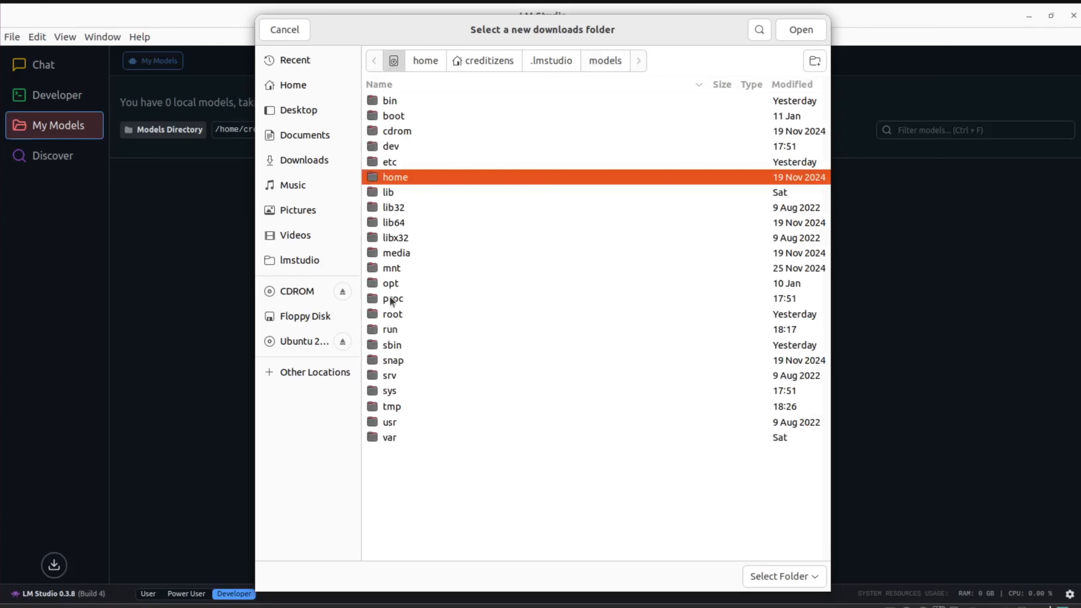
pyautogui.doubleClick(380, 267)
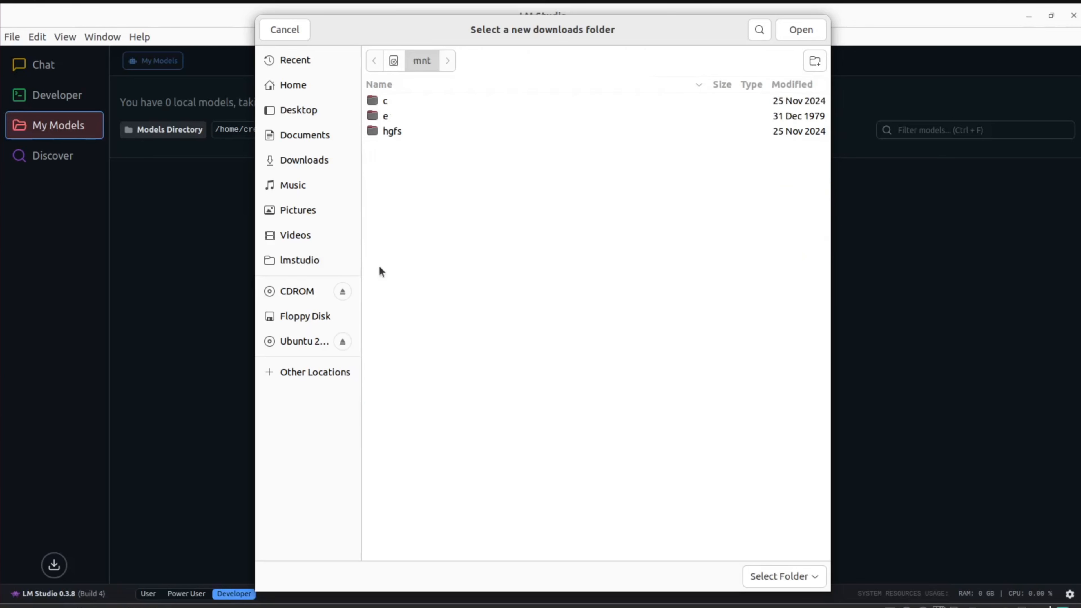
pyautogui.click(377, 117)
pyautogui.doubleClick(377, 116)
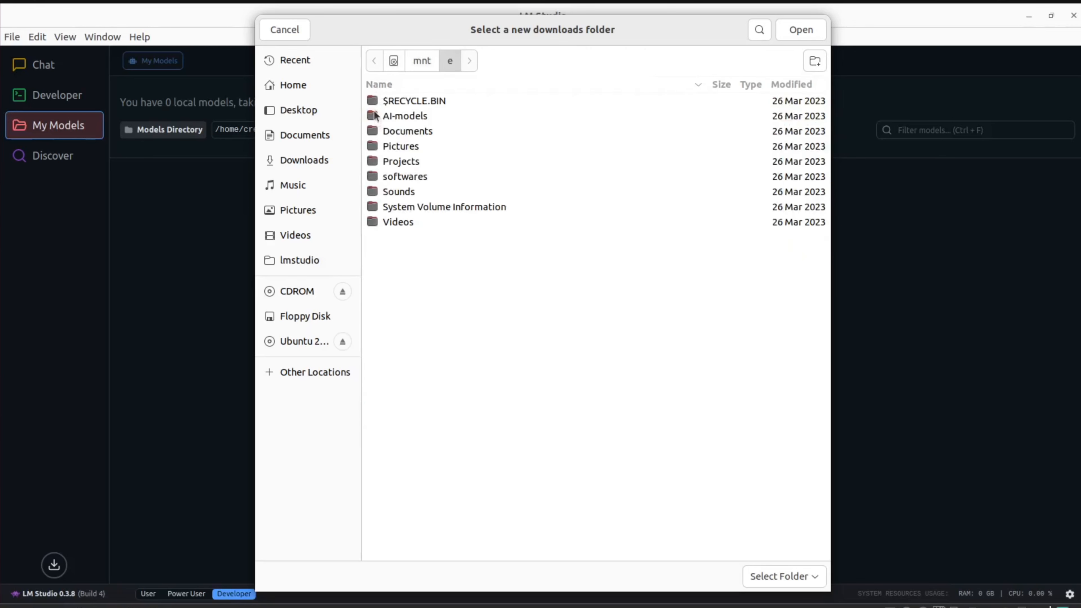
pyautogui.doubleClick(377, 115)
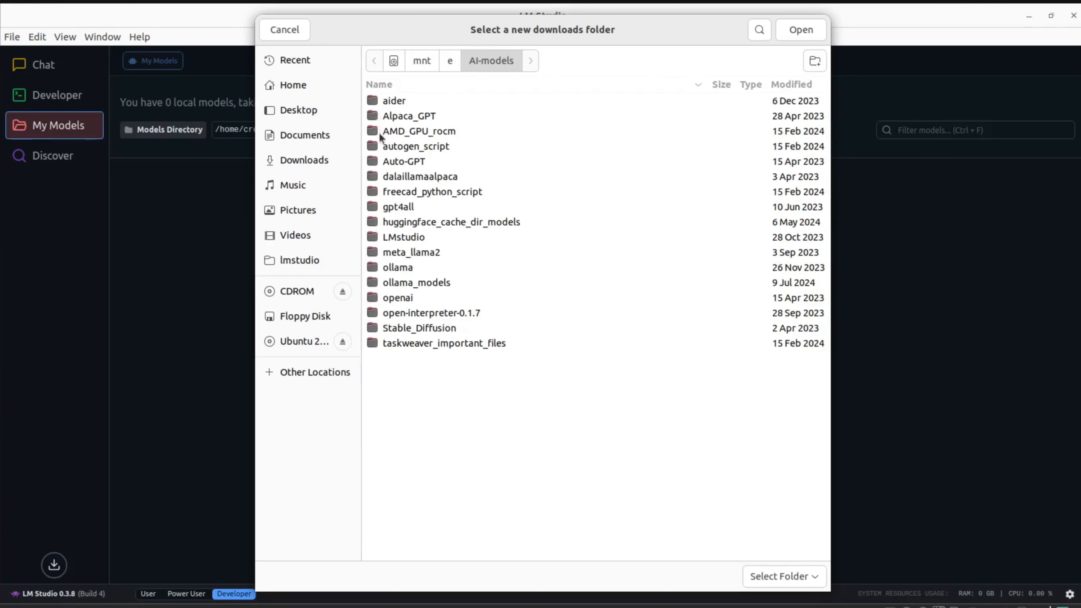
pyautogui.doubleClick(370, 237)
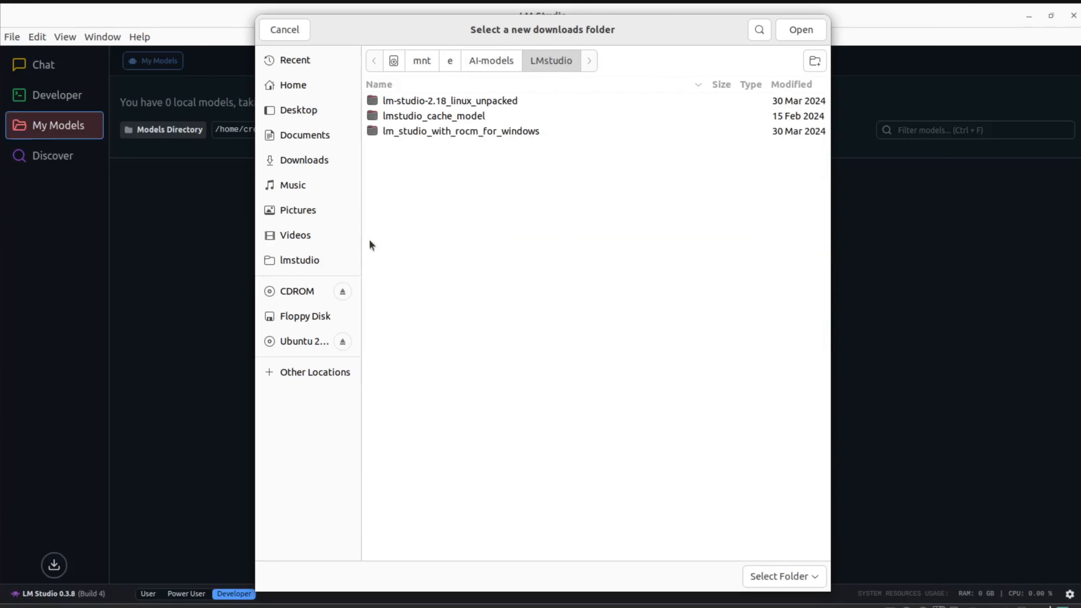
pyautogui.doubleClick(373, 116)
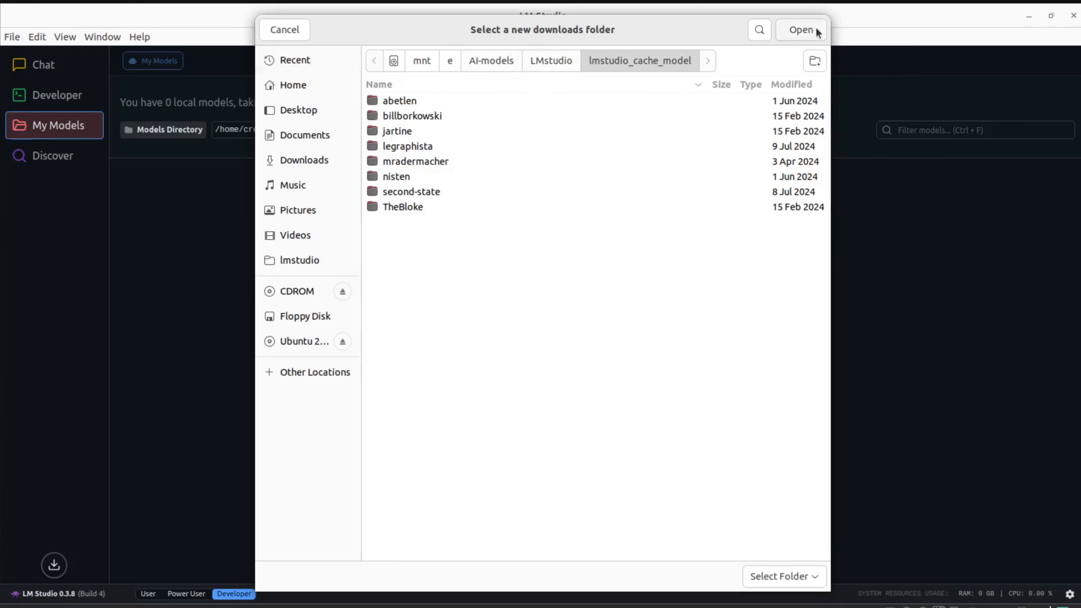
pyautogui.click(801, 30)
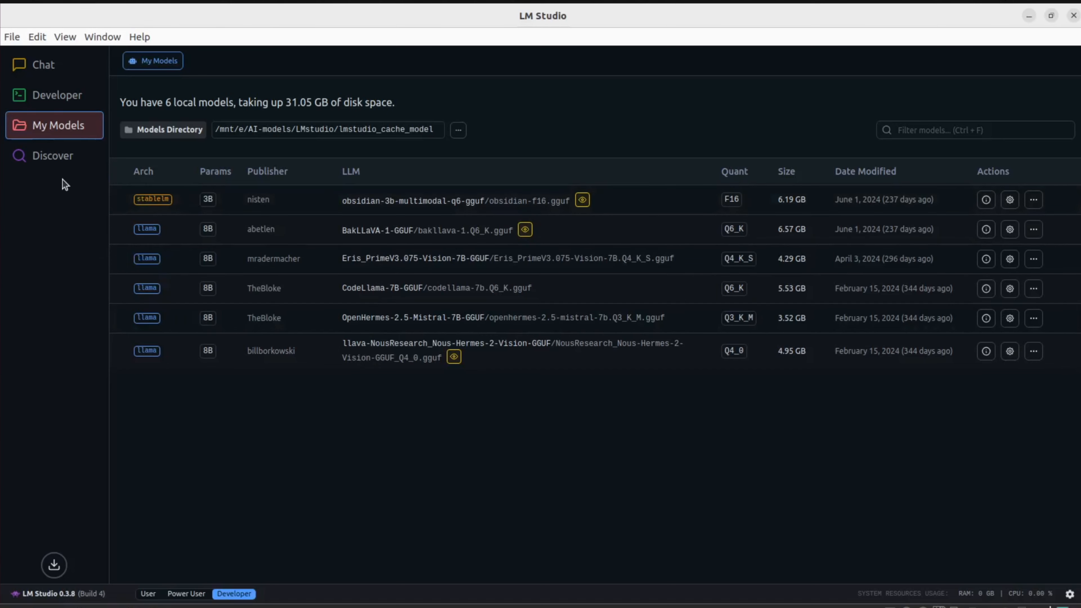
# Open the model search and examine the DeepSeek R1 Distill (Llama 8B) and phi-4 entries, including phi-4's download options
pyautogui.click(39, 160)
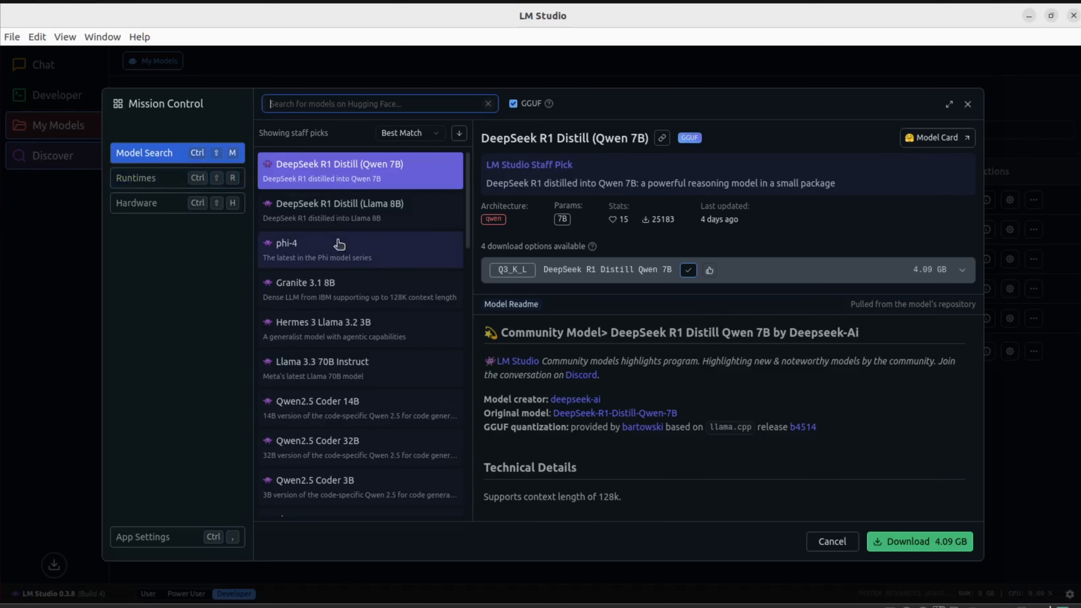
pyautogui.click(334, 220)
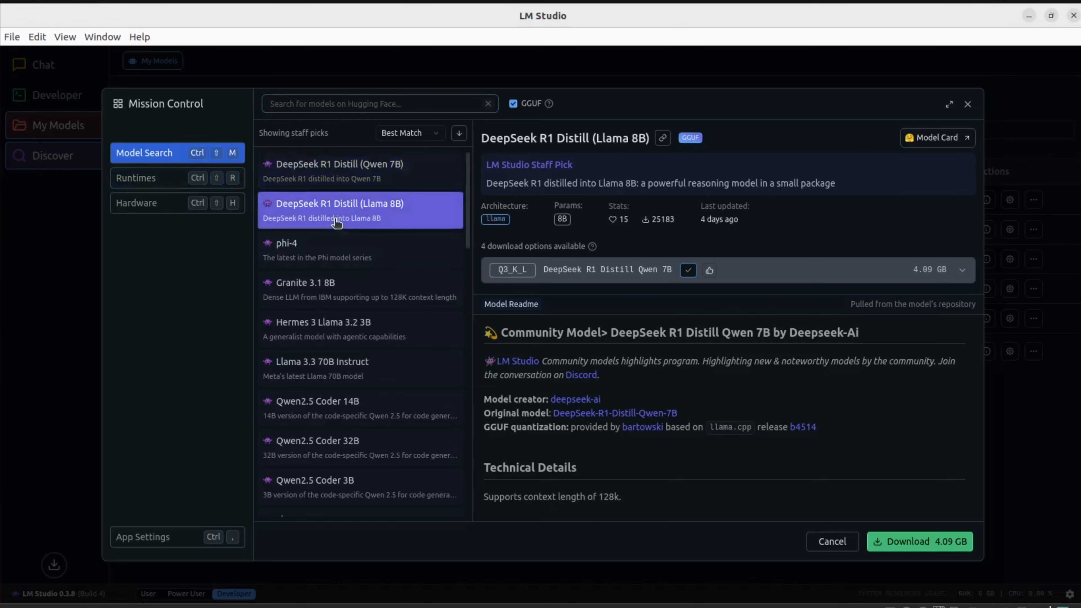
pyautogui.click(339, 255)
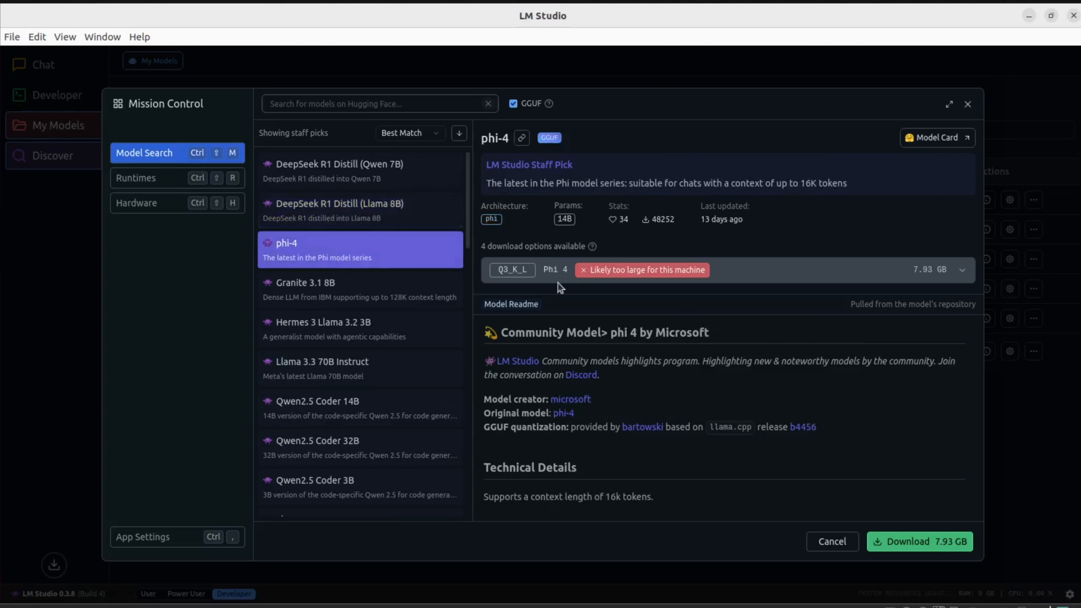
pyautogui.click(594, 276)
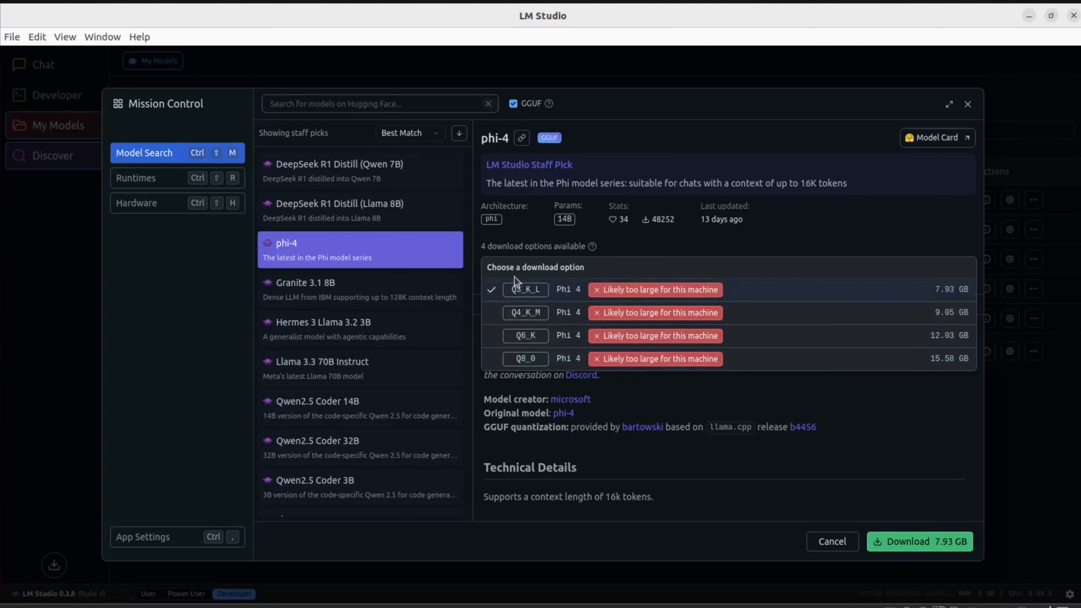
pyautogui.click(320, 248)
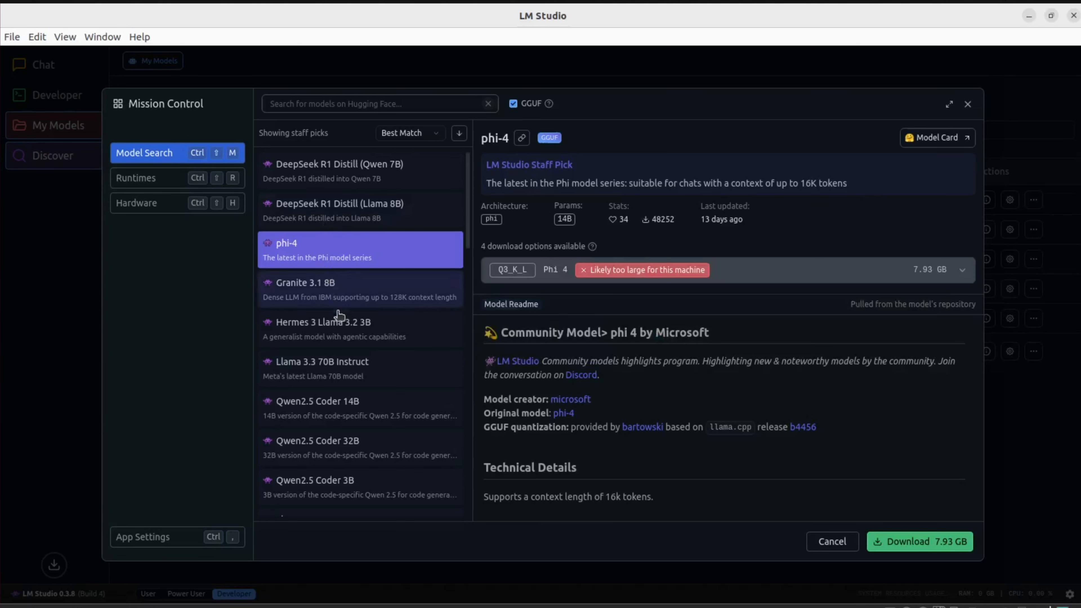
# Examine the Llama 3.3 70B Instruct readme and download options, and go back to DeepSeek R1 Distill (Qwen 7B)
pyautogui.click(356, 367)
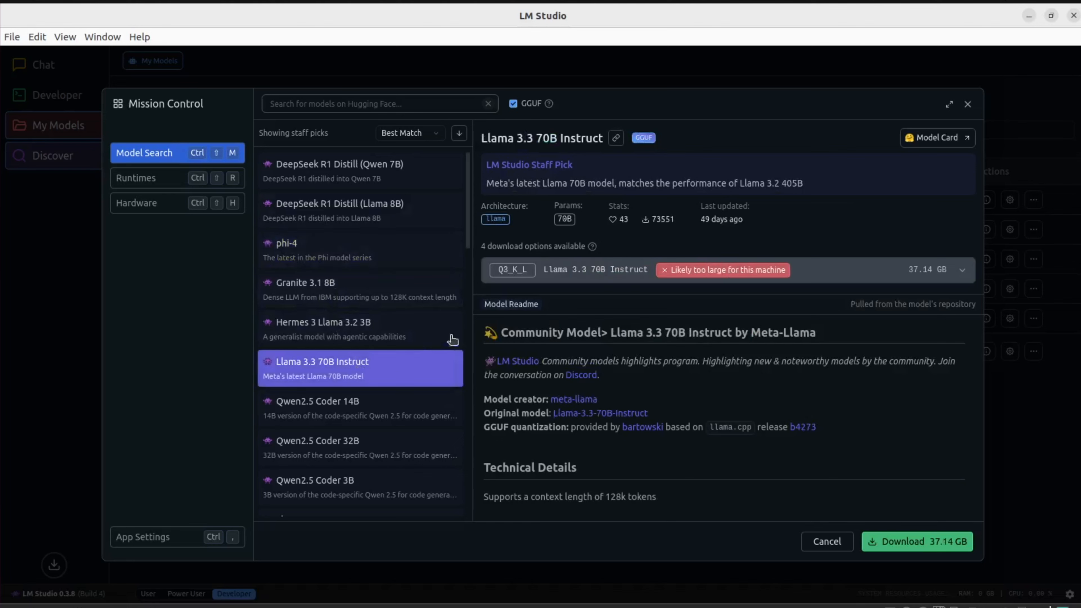
pyautogui.scroll(-1, 751, 391)
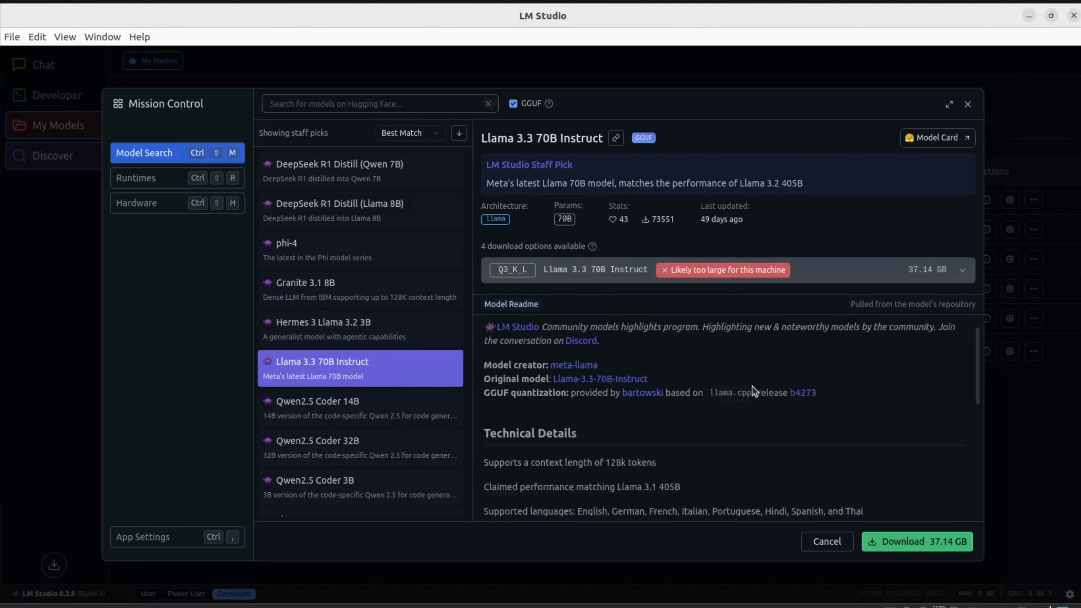
pyautogui.scroll(-8, 752, 391)
pyautogui.scroll(10, 752, 386)
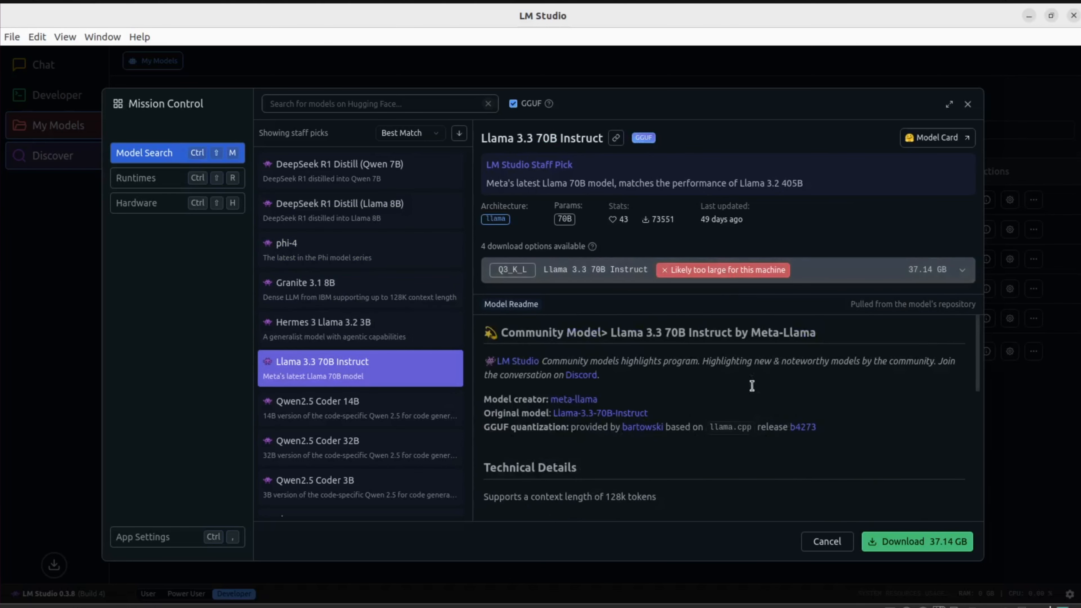
pyautogui.click(964, 275)
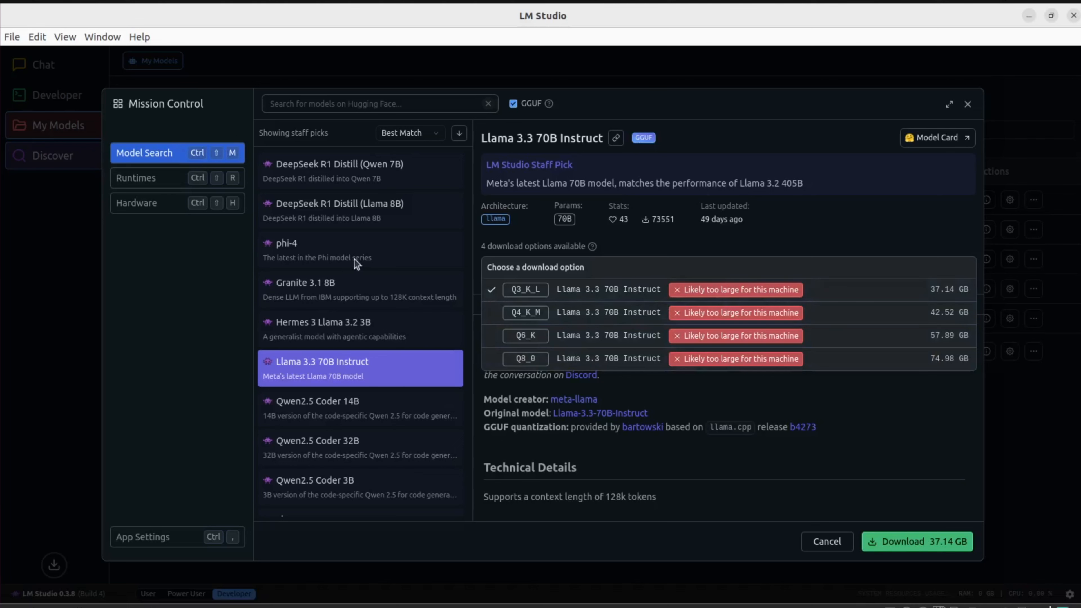
pyautogui.click(320, 174)
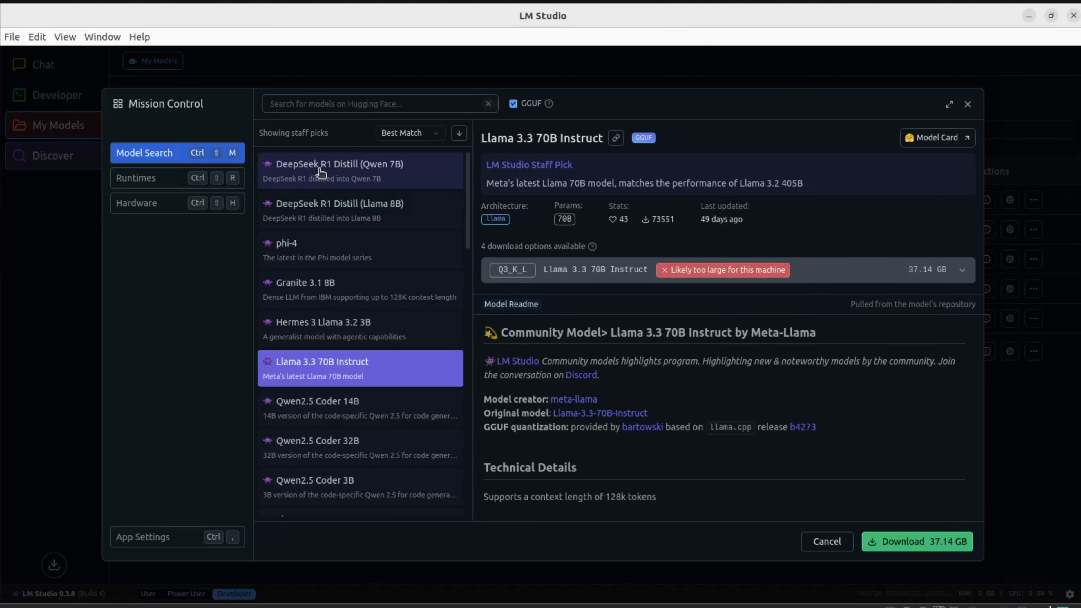
pyautogui.click(320, 172)
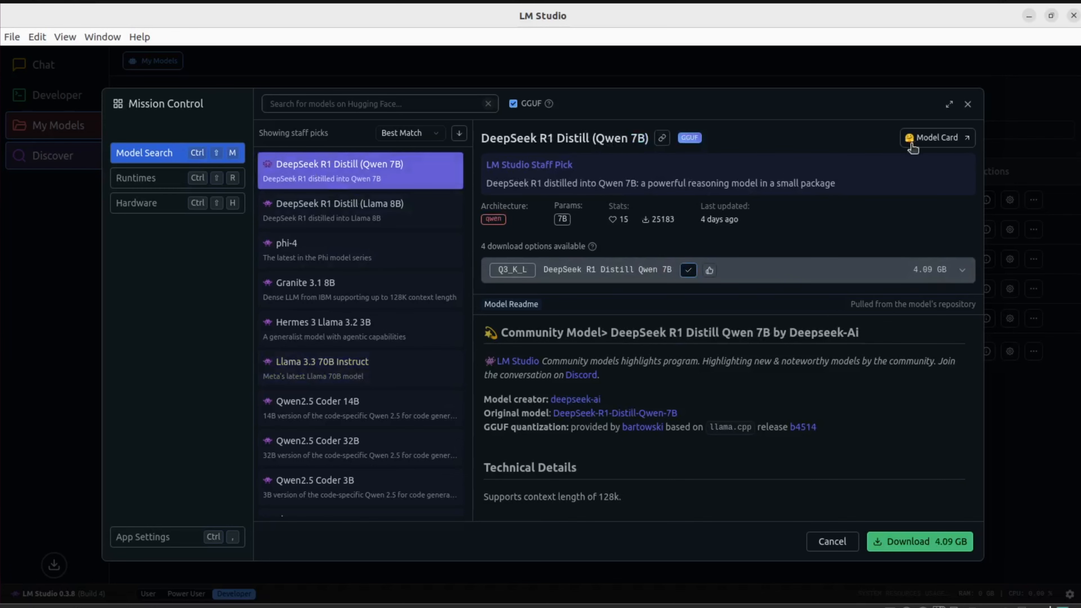
# View DeepSeek R1 Distill (Qwen 7B)'s model card on lmstudio.ai and Hugging Face in the browser, and close the browser
pyautogui.click(935, 139)
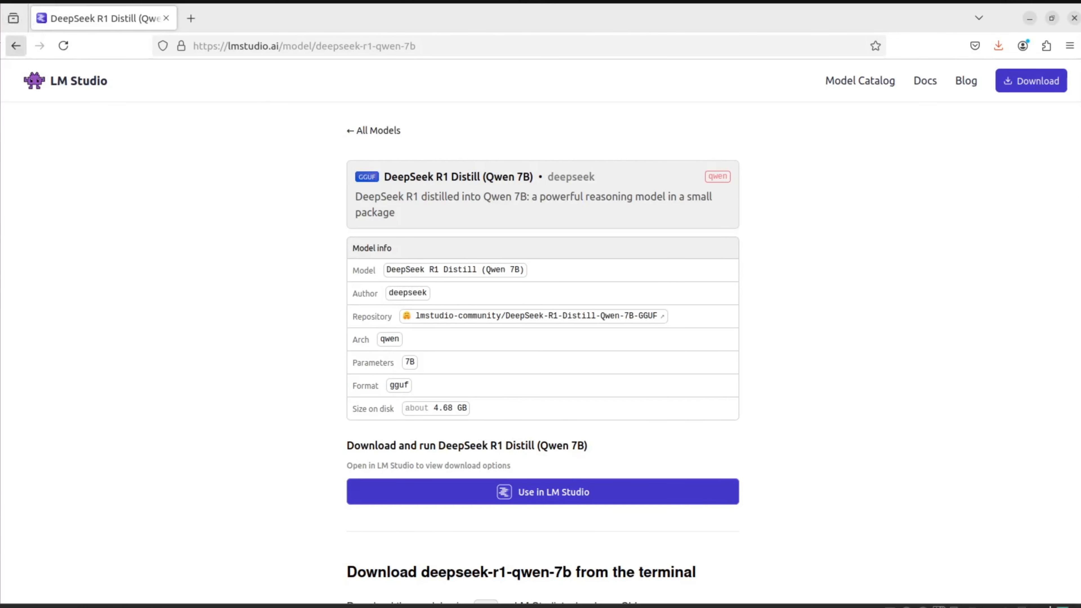
pyautogui.click(3, 210)
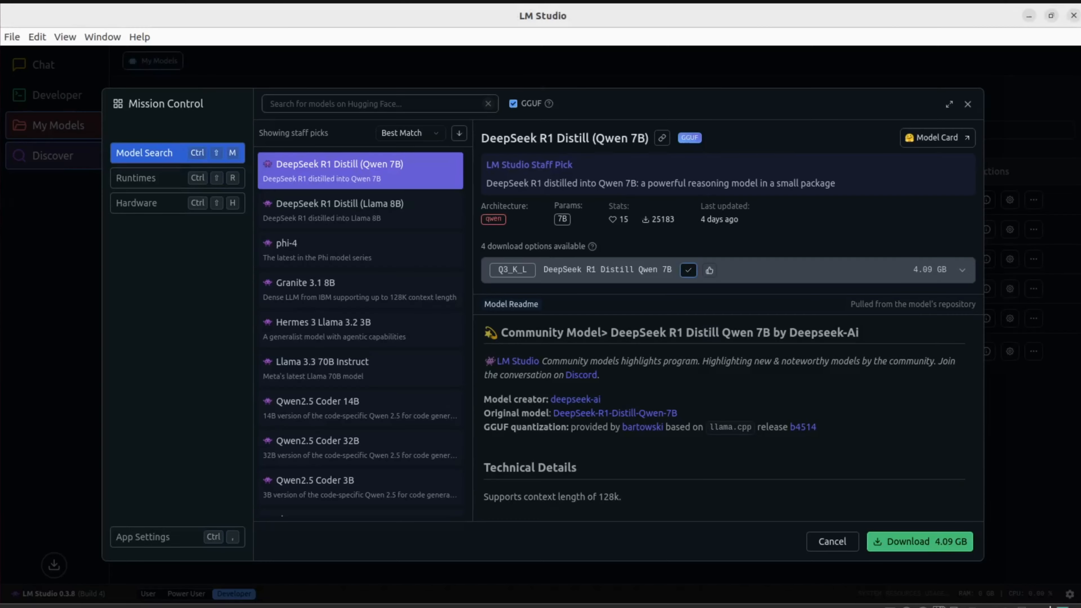
pyautogui.click(932, 140)
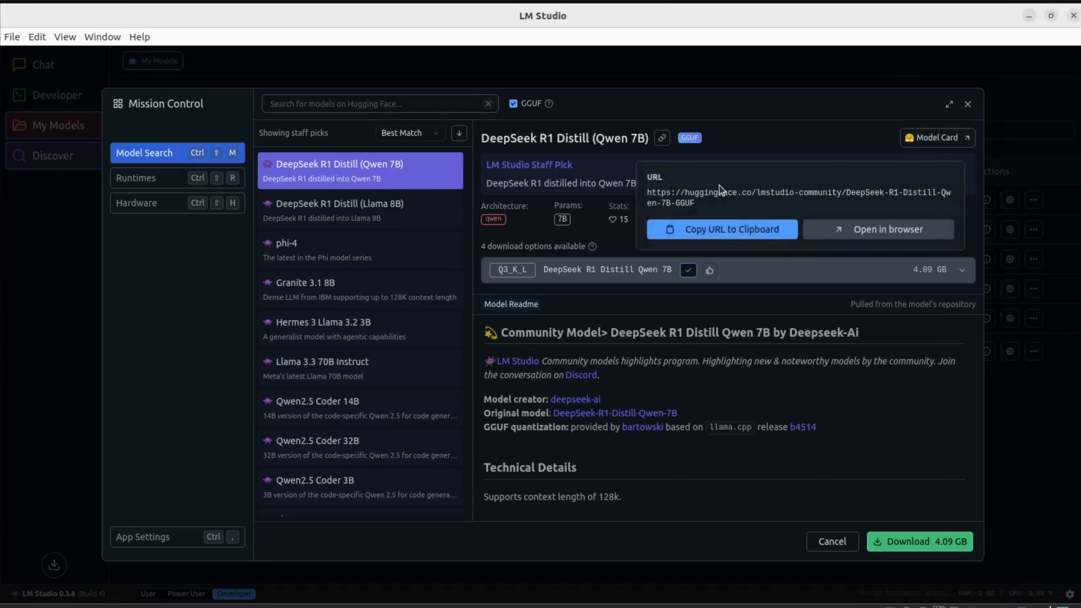
pyautogui.click(867, 230)
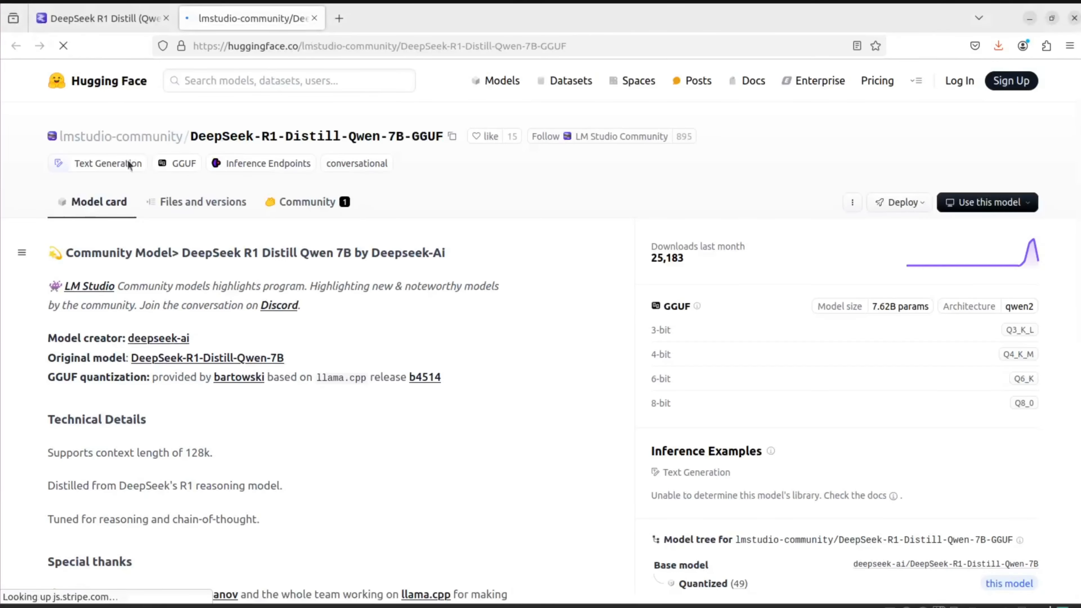
pyautogui.scroll(-5, 296, 303)
pyautogui.scroll(5, 297, 303)
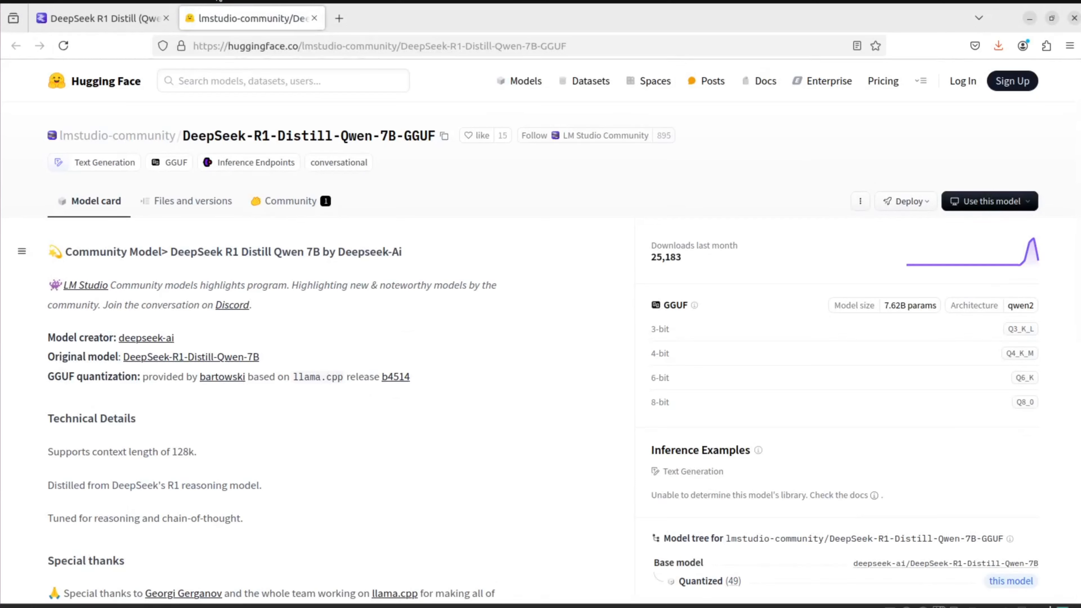
pyautogui.click(1073, 19)
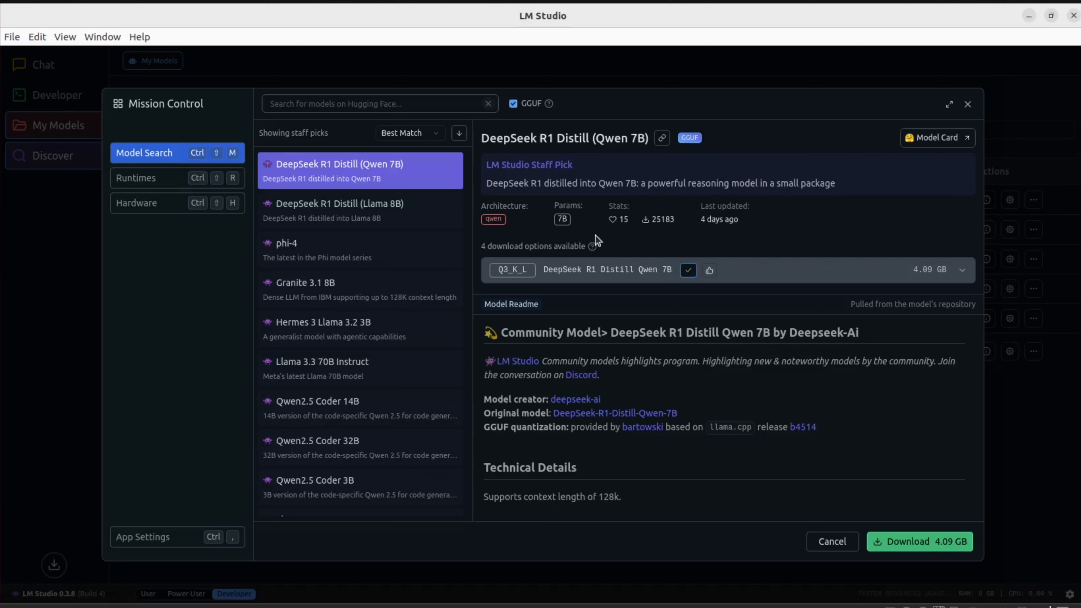
# Choose the Q8_0 option of DeepSeek R1 Distill Qwen 7B and start its download
pyautogui.click(833, 271)
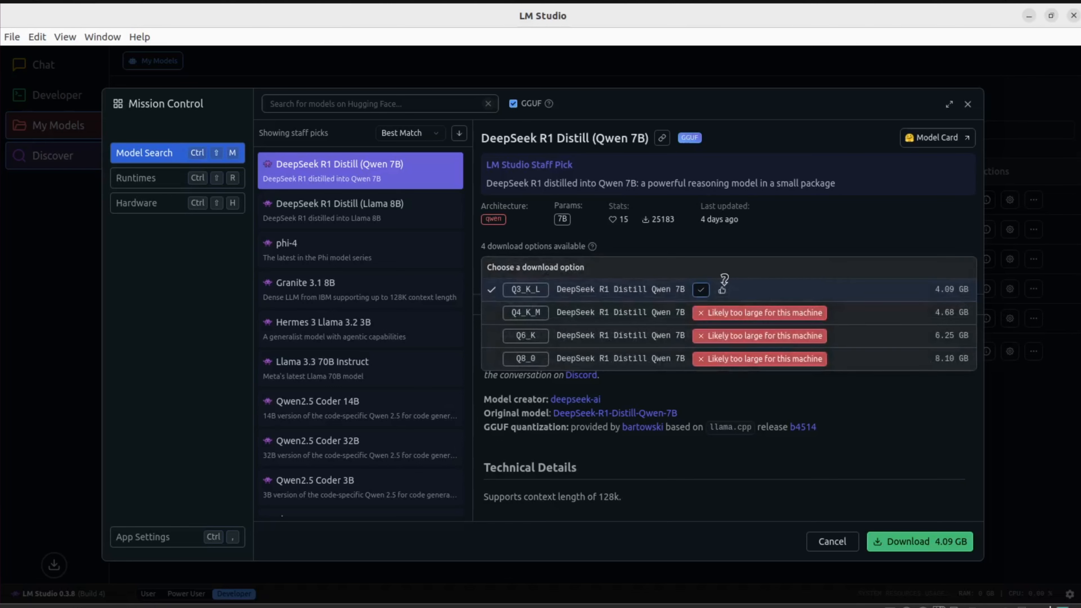
pyautogui.moveTo(705, 301)
pyautogui.click(500, 364)
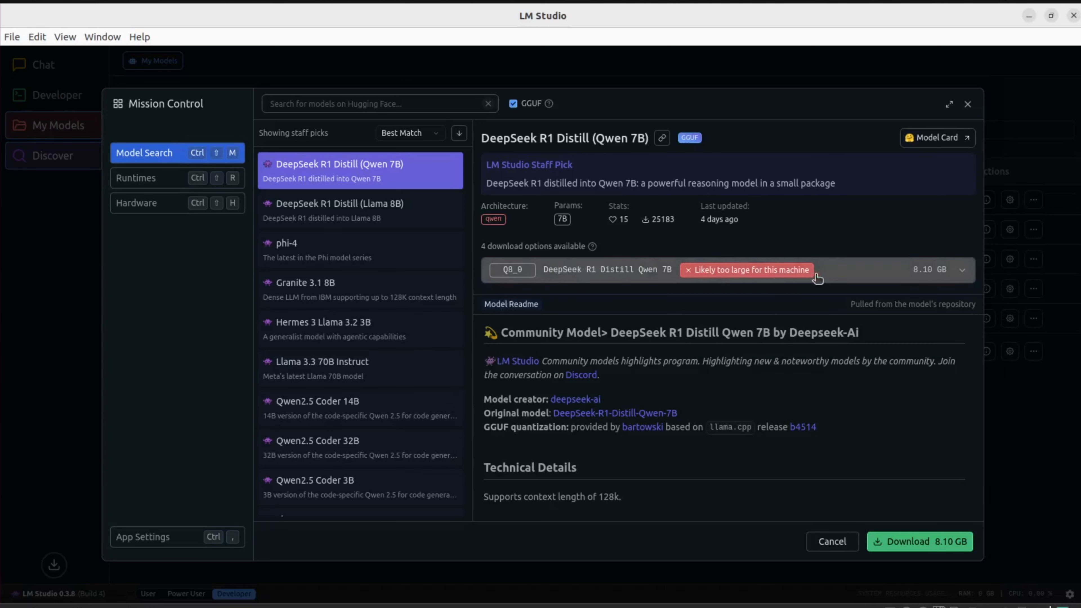
pyautogui.click(908, 547)
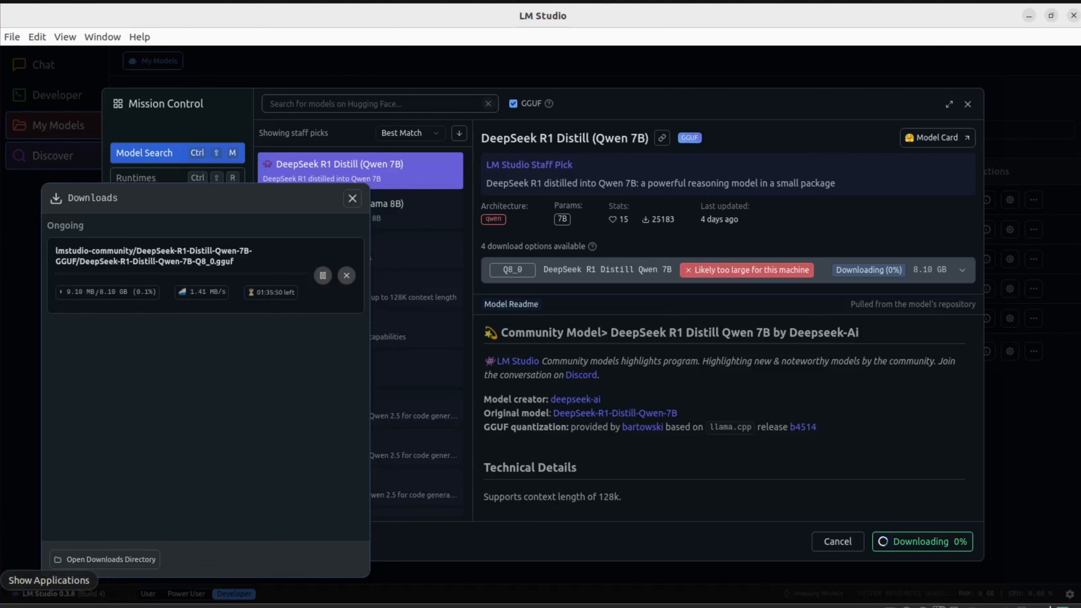
# Check the available disk space with Disk Usage Analyzer and close it
pyautogui.click(17, 598)
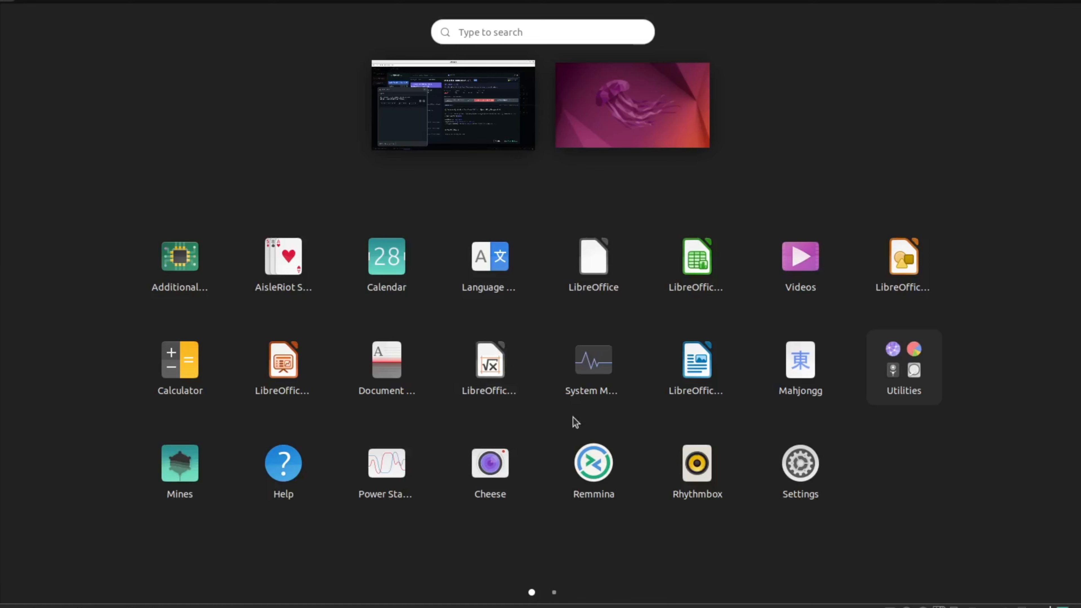
pyautogui.click(889, 383)
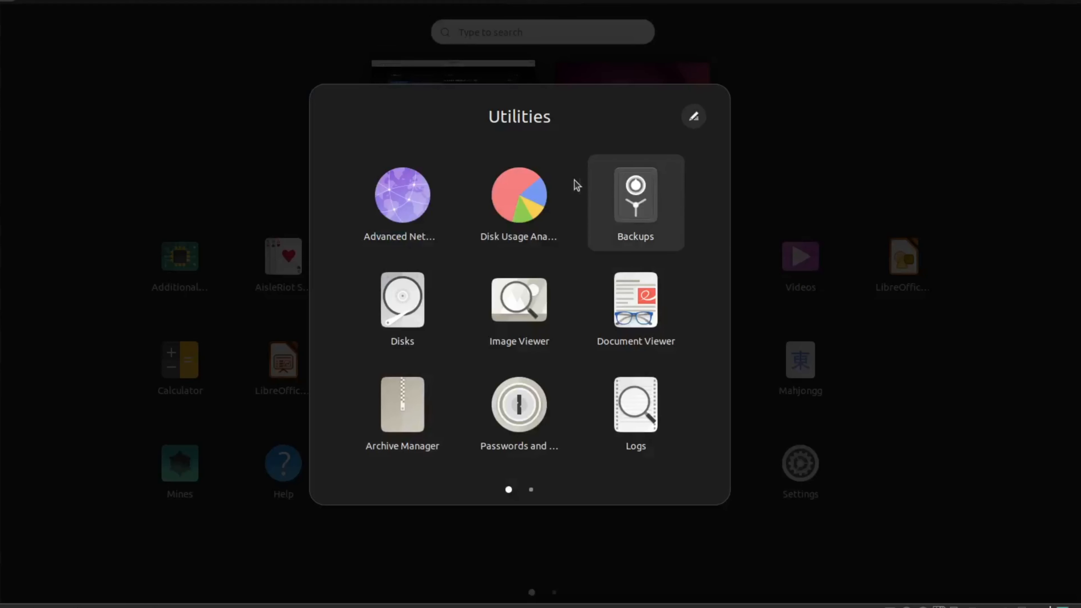
pyautogui.click(528, 205)
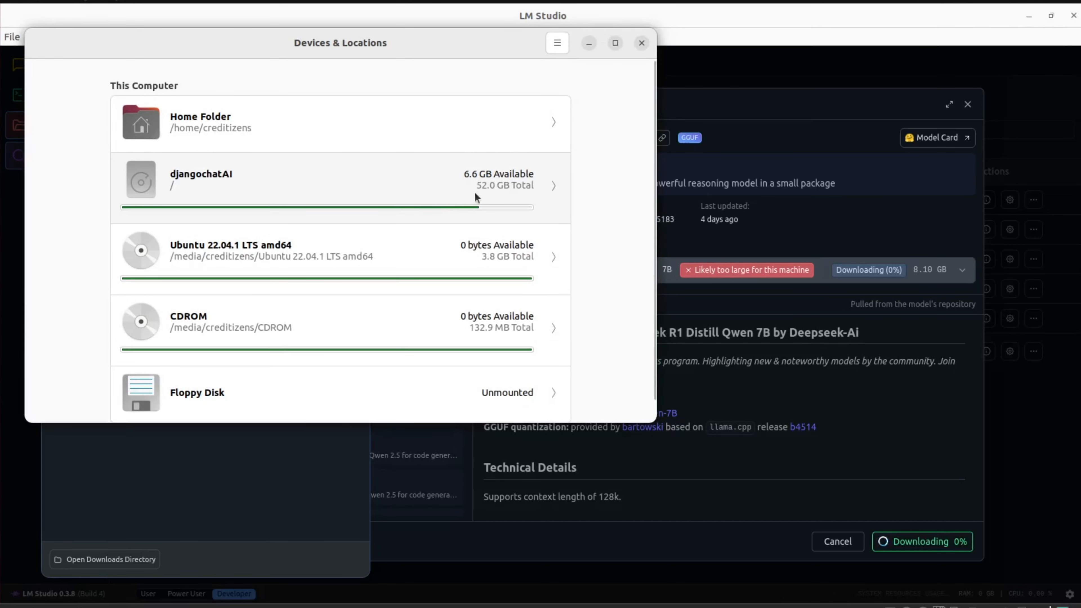
pyautogui.click(642, 48)
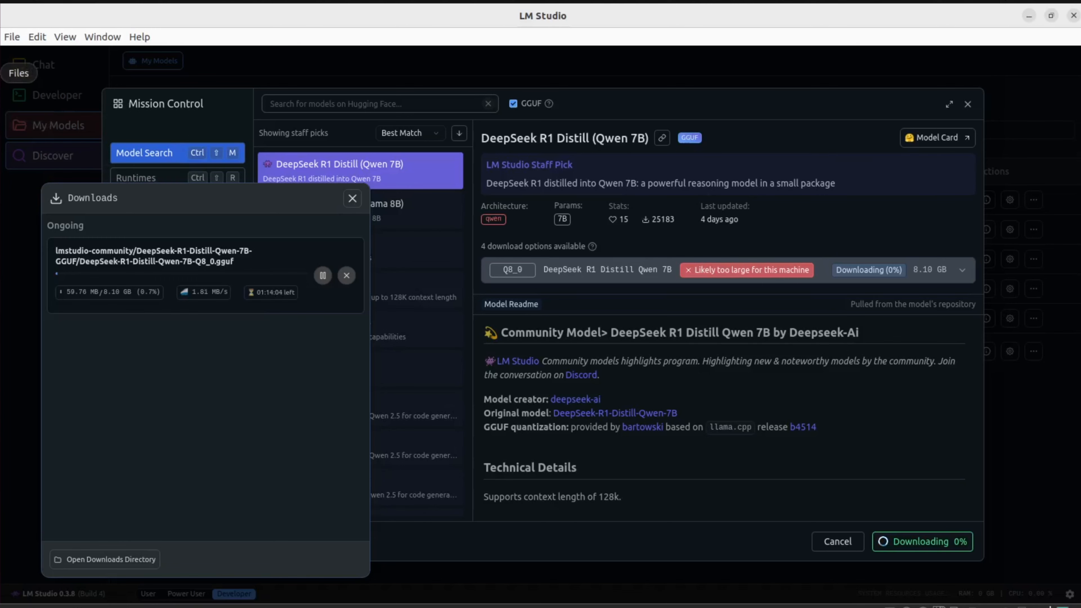
# Check the properties of LM-Studio-0.3.8-4-x64.AppImage in the Downloads folder, and move the file to the Rubbish Bin
pyautogui.click(0, 73)
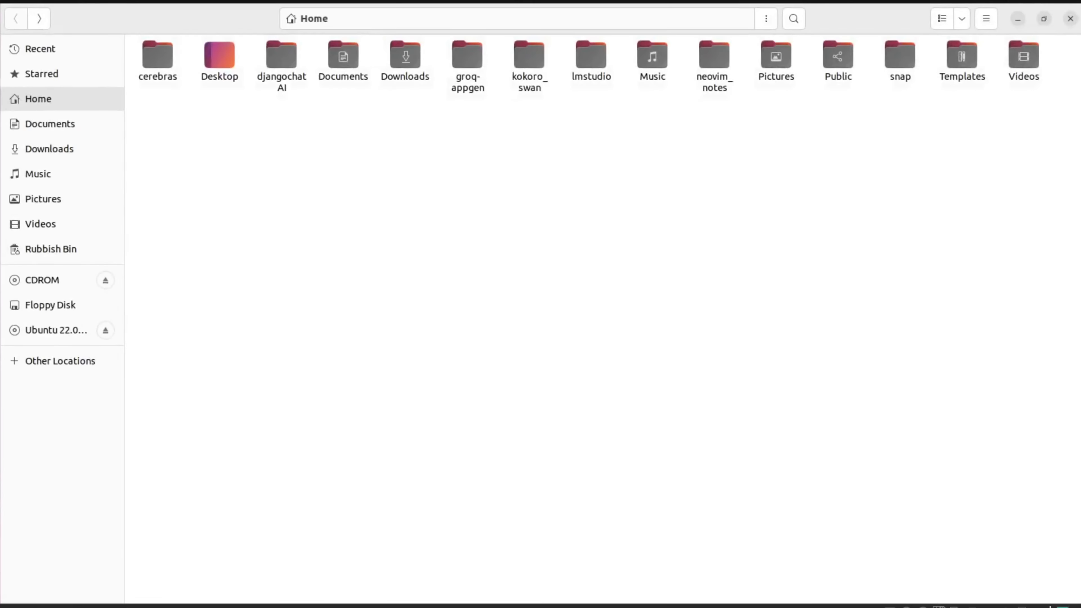
pyautogui.doubleClick(398, 55)
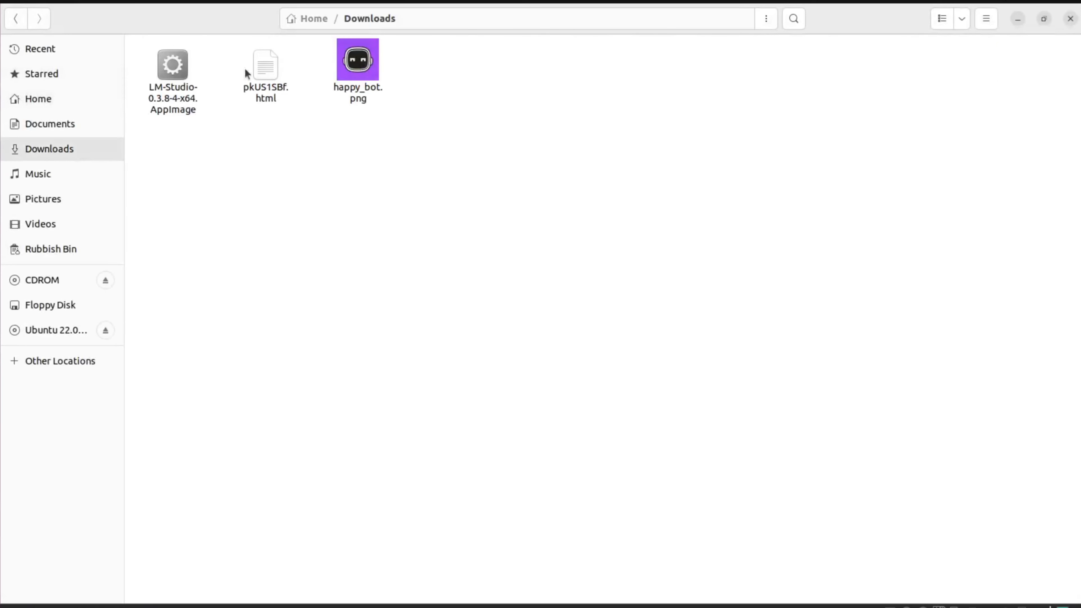
pyautogui.rightClick(173, 64)
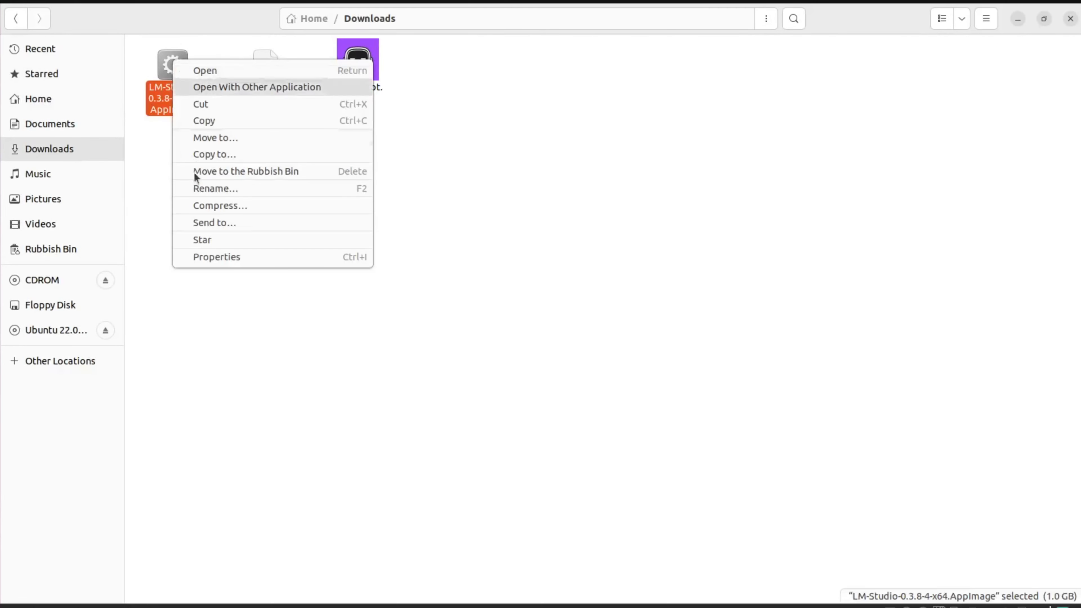
pyautogui.click(217, 256)
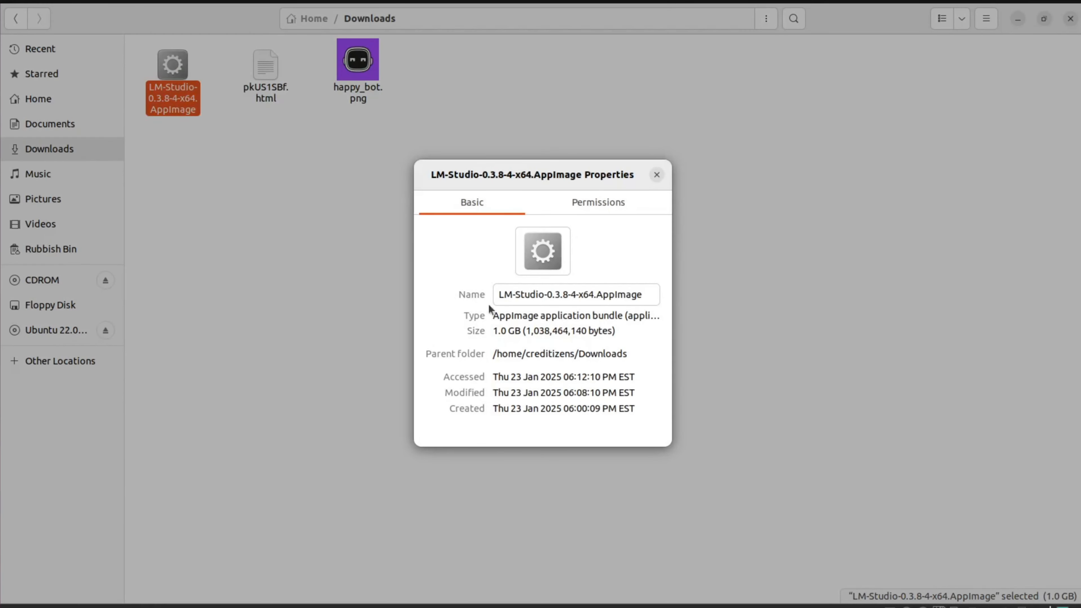
pyautogui.click(656, 175)
pyautogui.rightClick(173, 64)
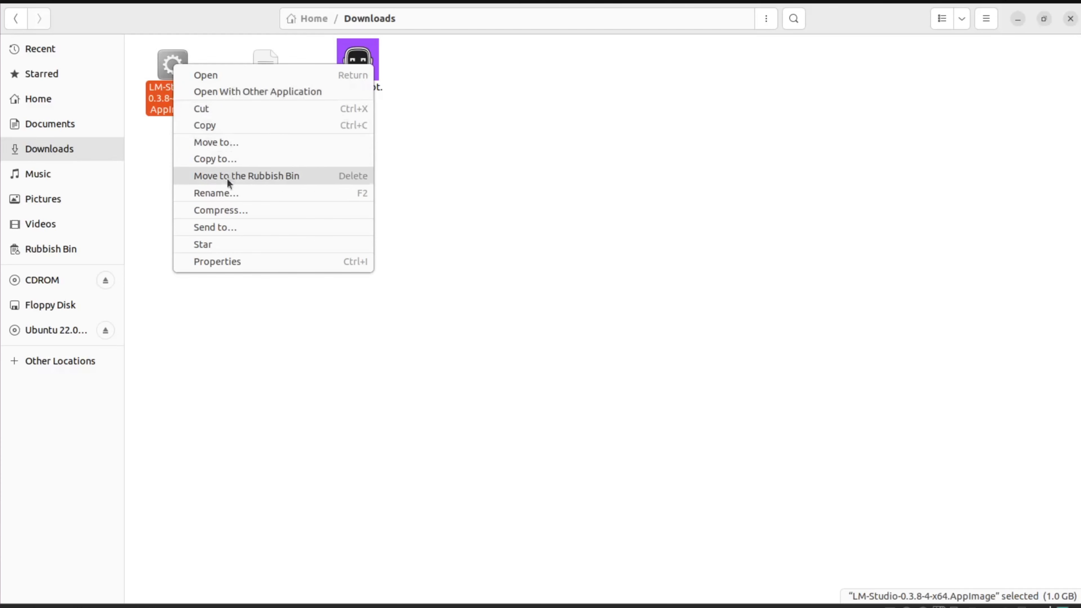
pyautogui.click(255, 177)
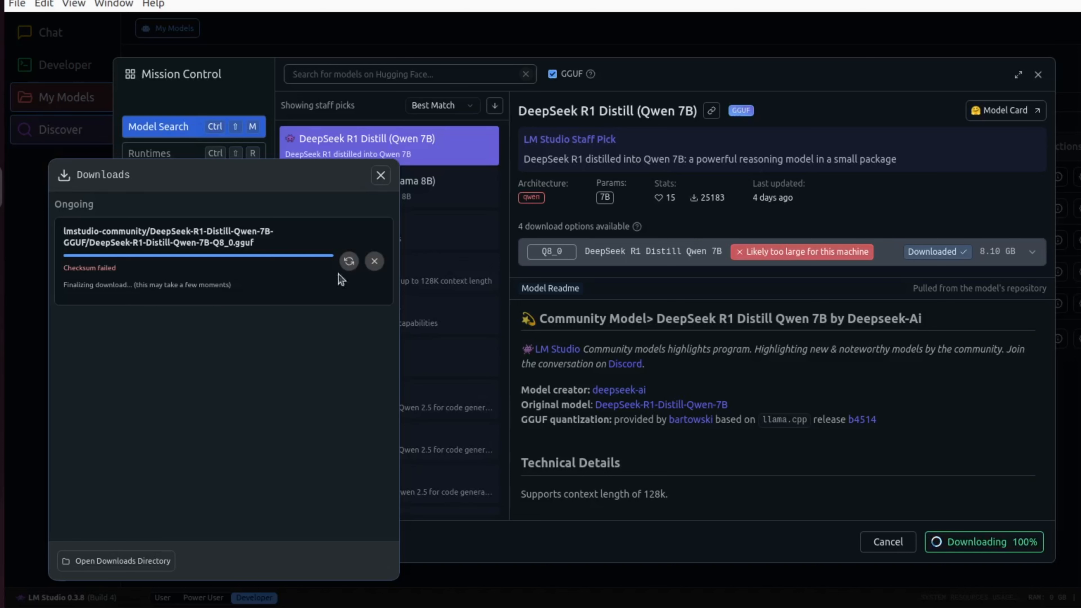
# Retry the Q8_0 model download and open its lmstudio-community/DeepSeek-R1-Distill-Qwen-7B-GGUF folder on the T7 (E:) drive
pyautogui.click(349, 260)
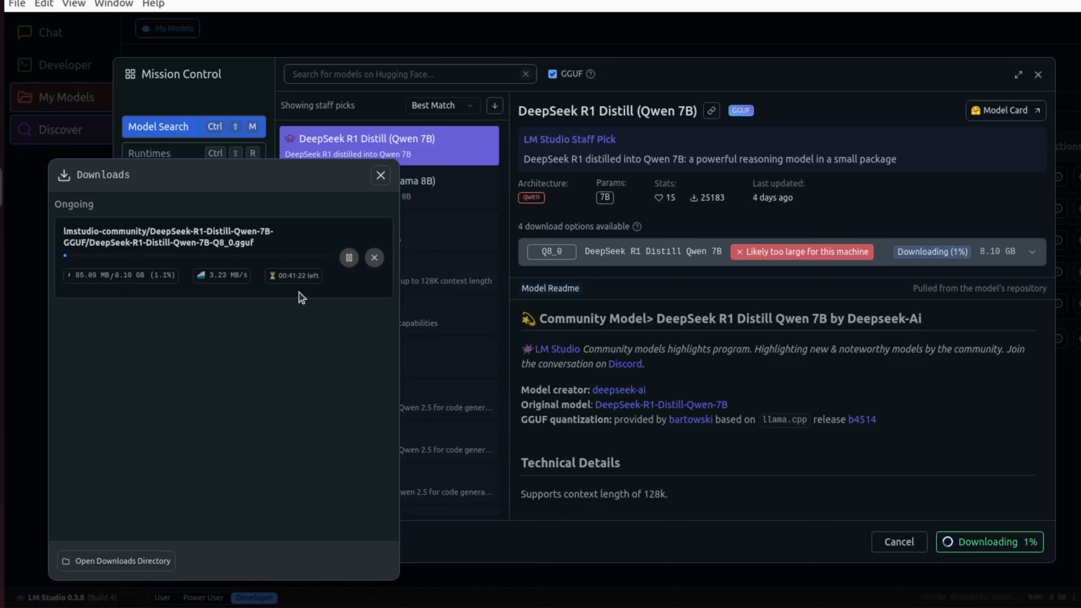
pyautogui.doubleClick(227, 53)
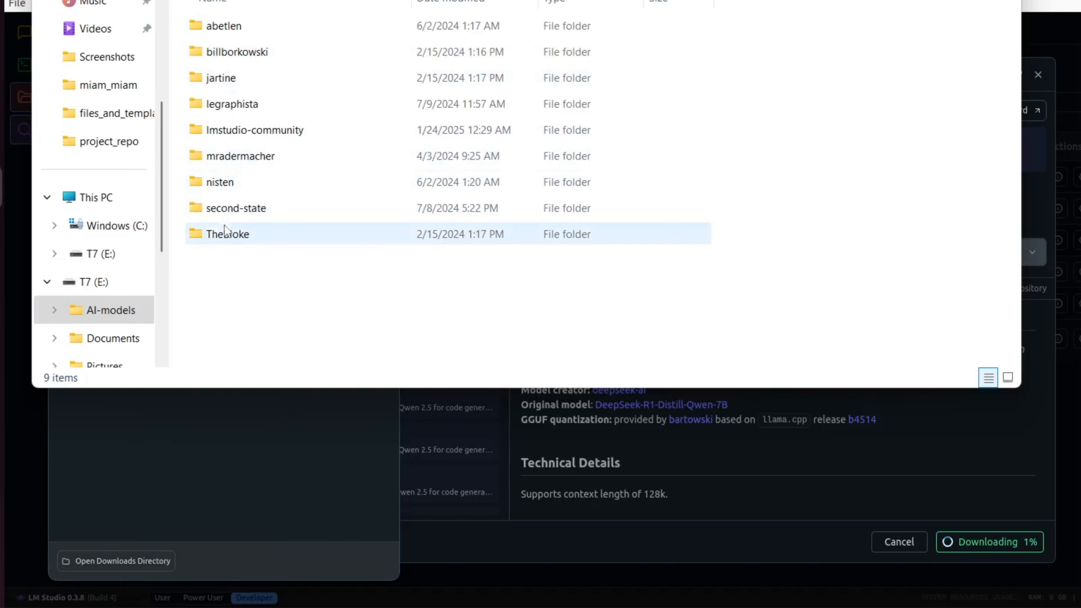
pyautogui.doubleClick(233, 128)
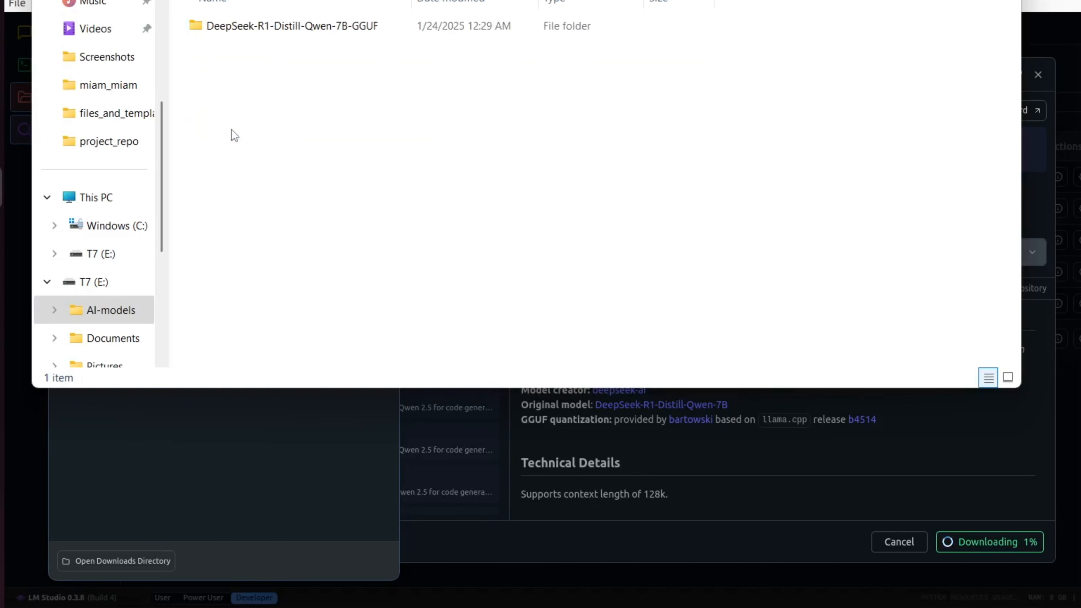
pyautogui.doubleClick(247, 30)
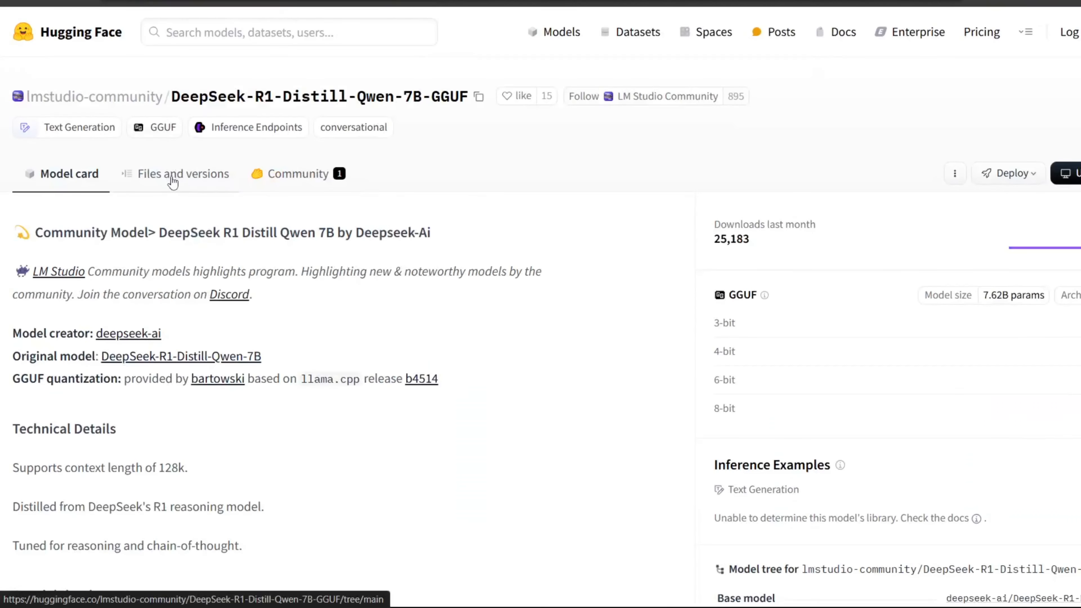
# Download DeepSeek-R1-Distill-Qwen-7B-Q8_0.gguf from the files of the Hugging Face repository
pyautogui.click(173, 182)
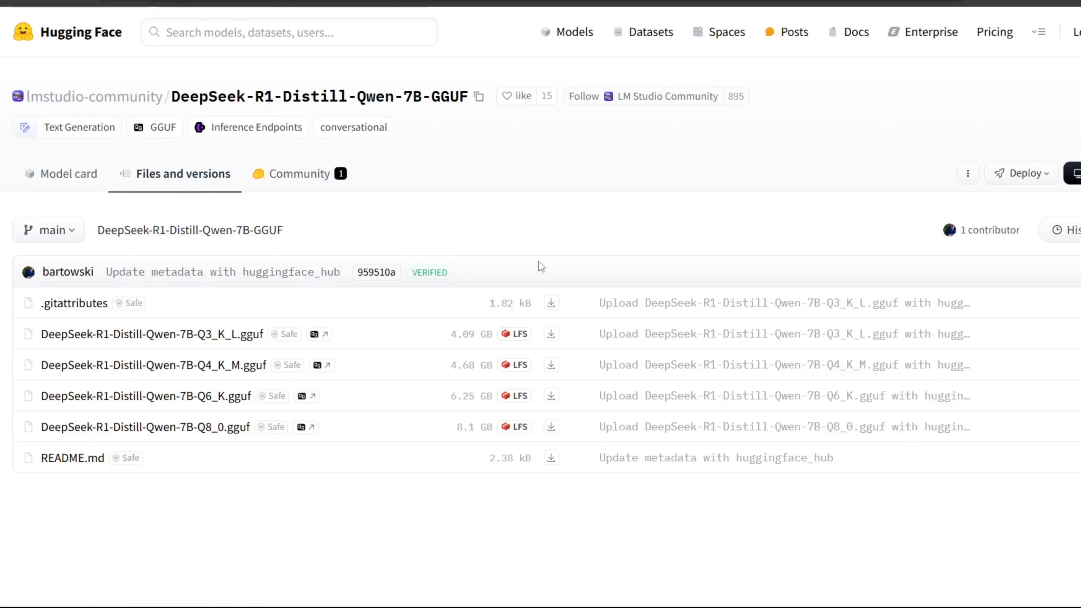
pyautogui.click(551, 427)
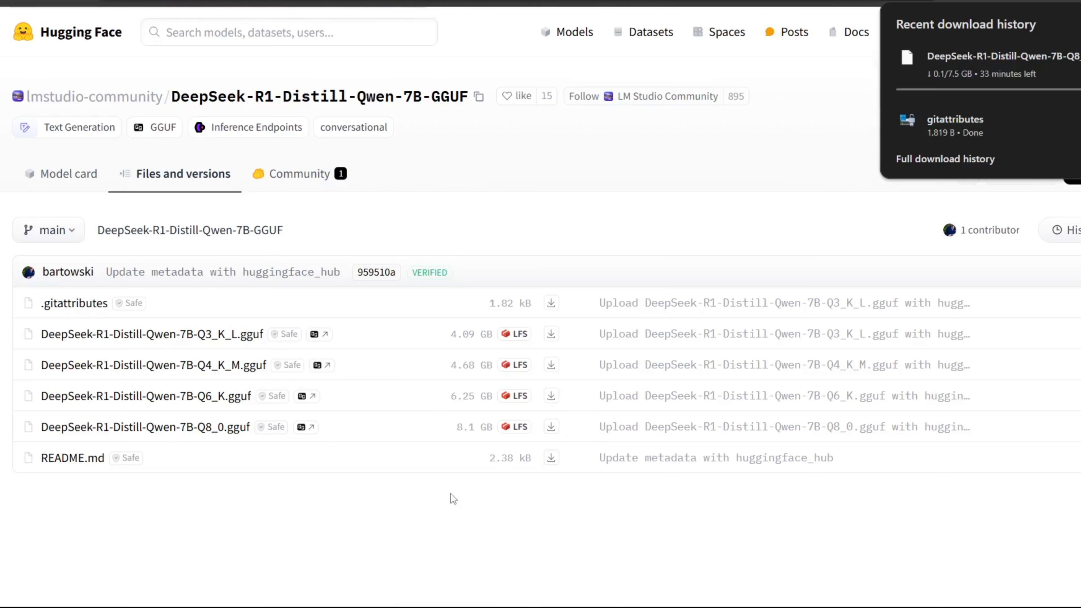
pyautogui.click(700, 189)
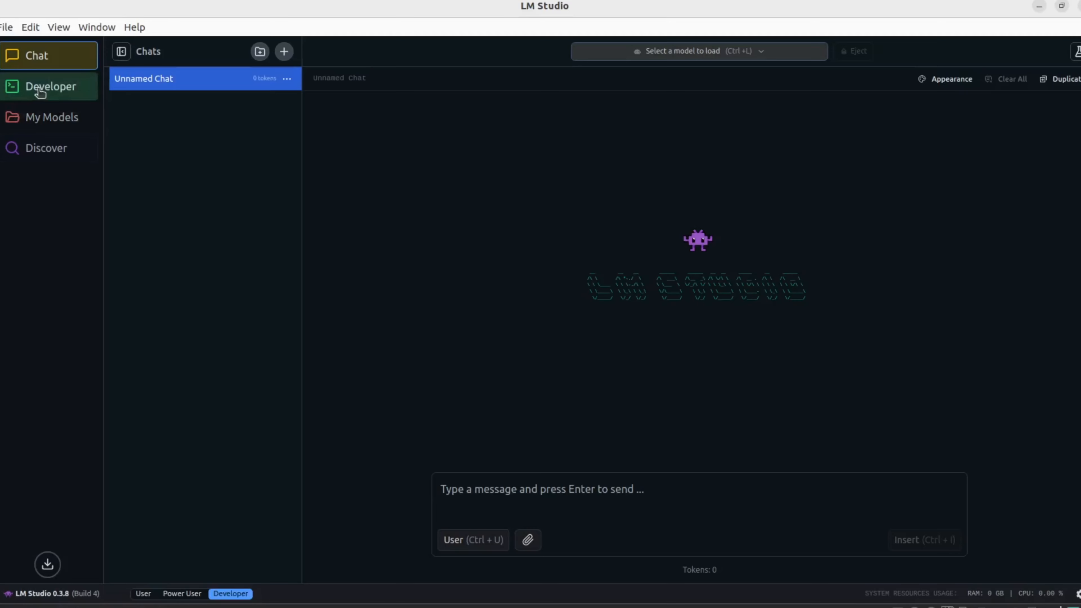
# Go to the Developer page, look through the local models available to load, and close the list
pyautogui.click(39, 87)
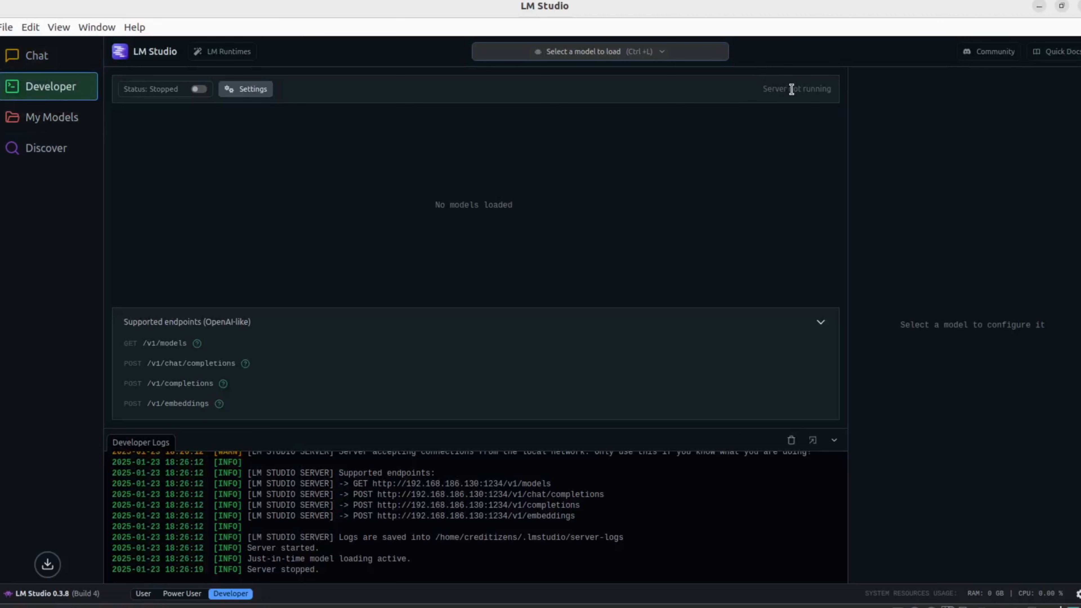
pyautogui.click(246, 92)
pyautogui.click(248, 94)
pyautogui.click(689, 59)
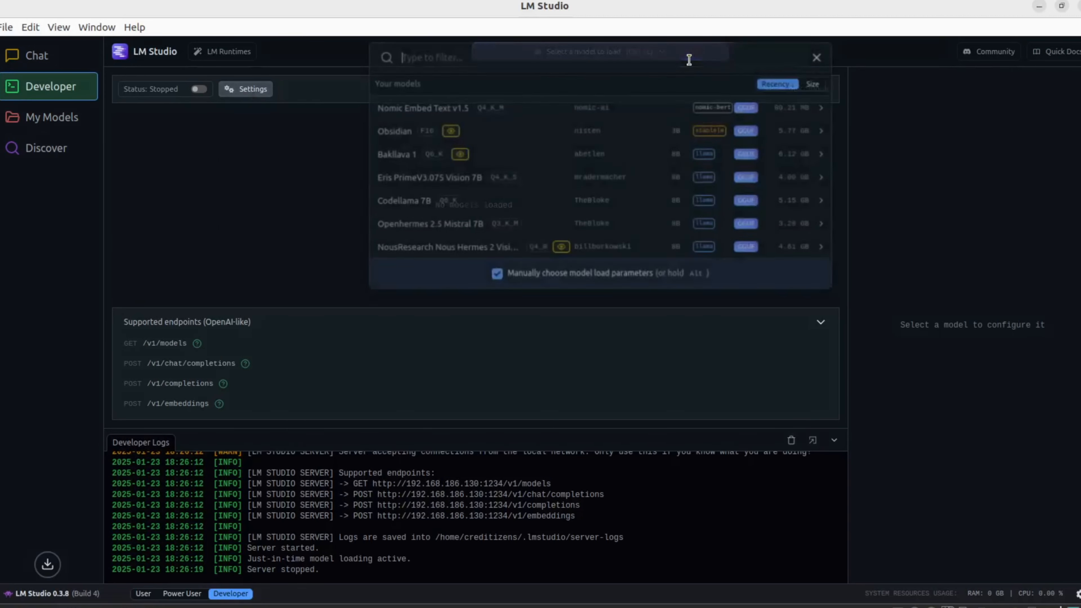
pyautogui.click(657, 328)
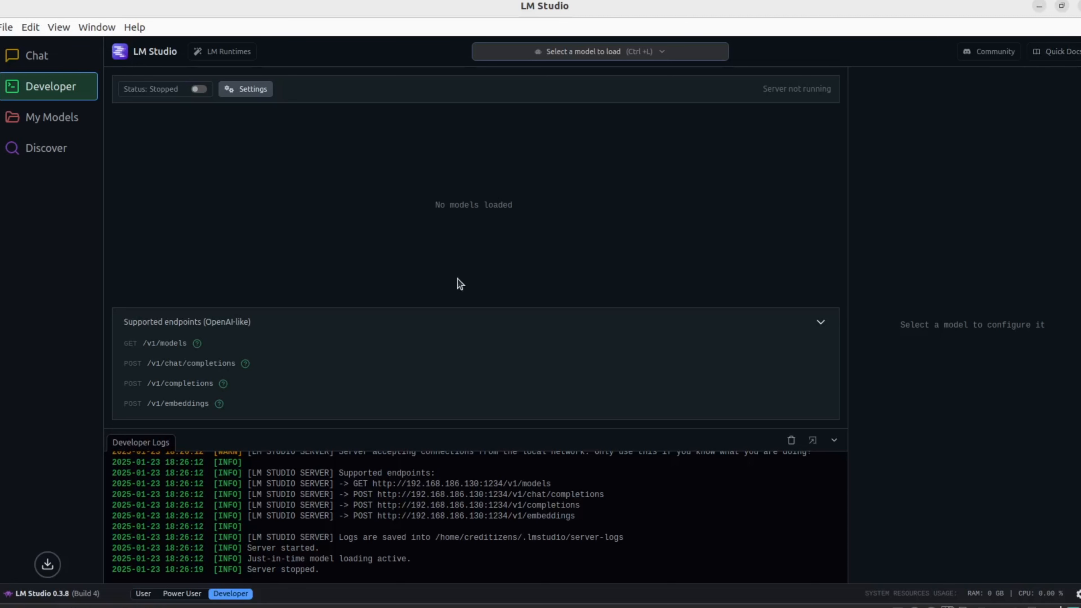
# Open the quick docs and examine the Chat Completions example and the Tool Use section with its tool-use-example.py script
pyautogui.click(1050, 58)
pyautogui.click(479, 126)
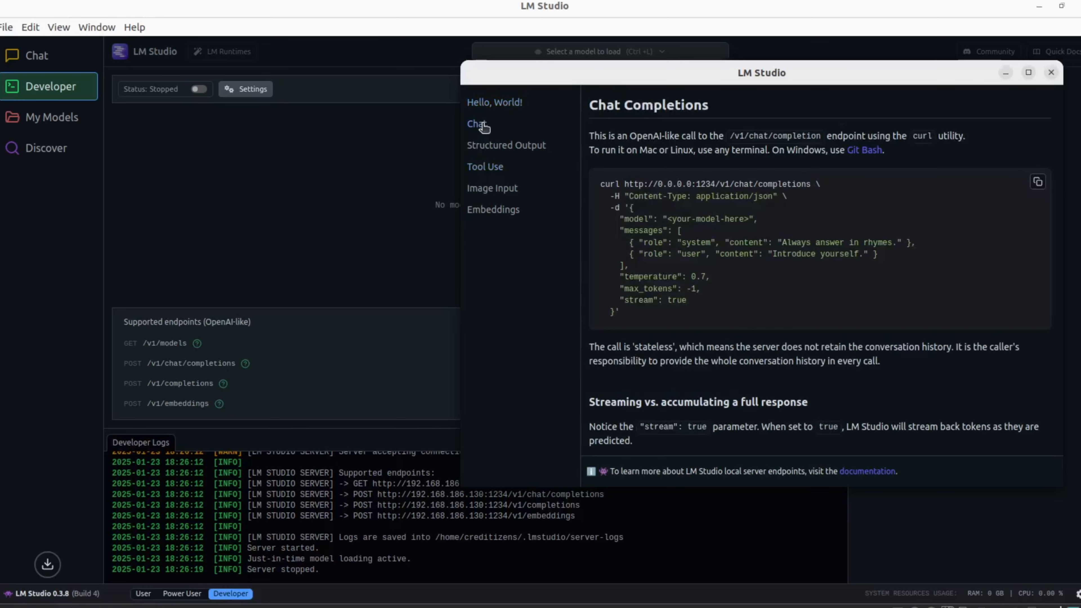
pyautogui.scroll(-10, 746, 322)
pyautogui.click(489, 166)
pyautogui.scroll(-4, 752, 346)
pyautogui.click(878, 304)
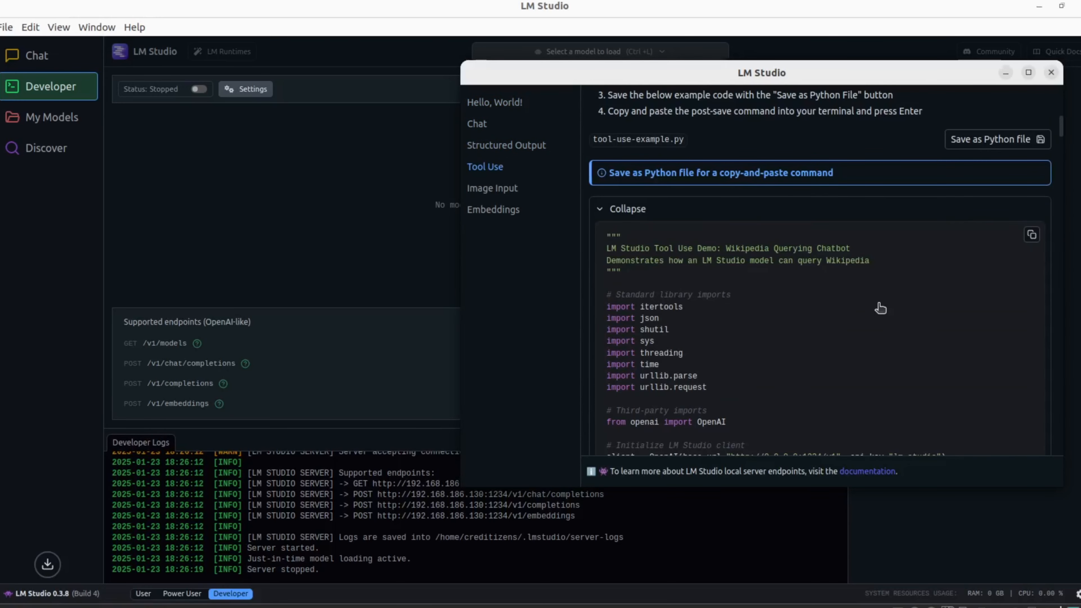
pyautogui.scroll(-4, 878, 304)
pyautogui.scroll(1, 983, 220)
pyautogui.scroll(3, 985, 225)
pyautogui.scroll(-15, 847, 430)
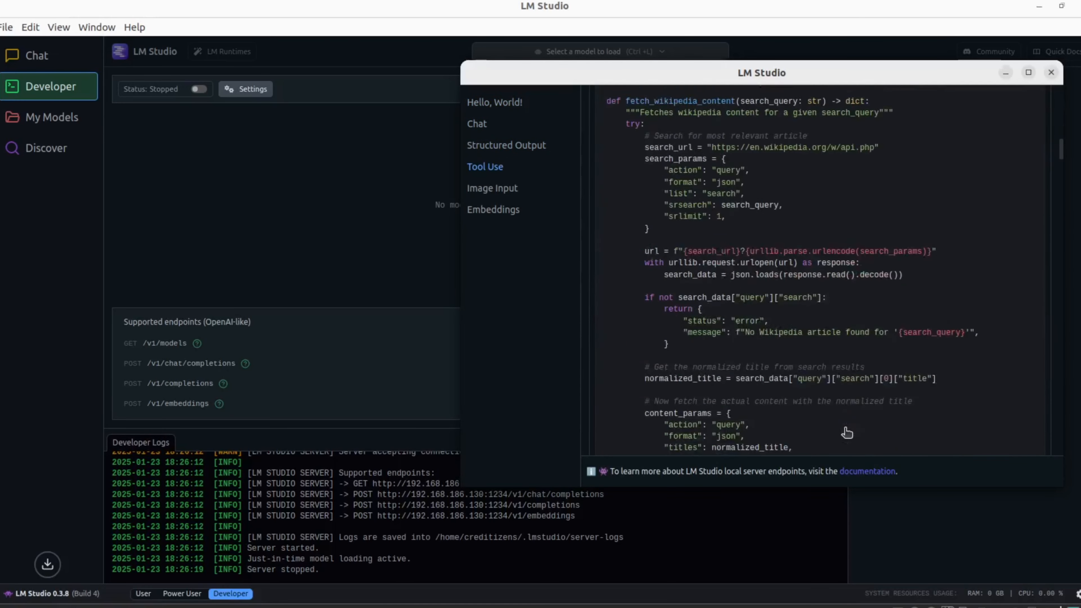
pyautogui.scroll(-8, 810, 368)
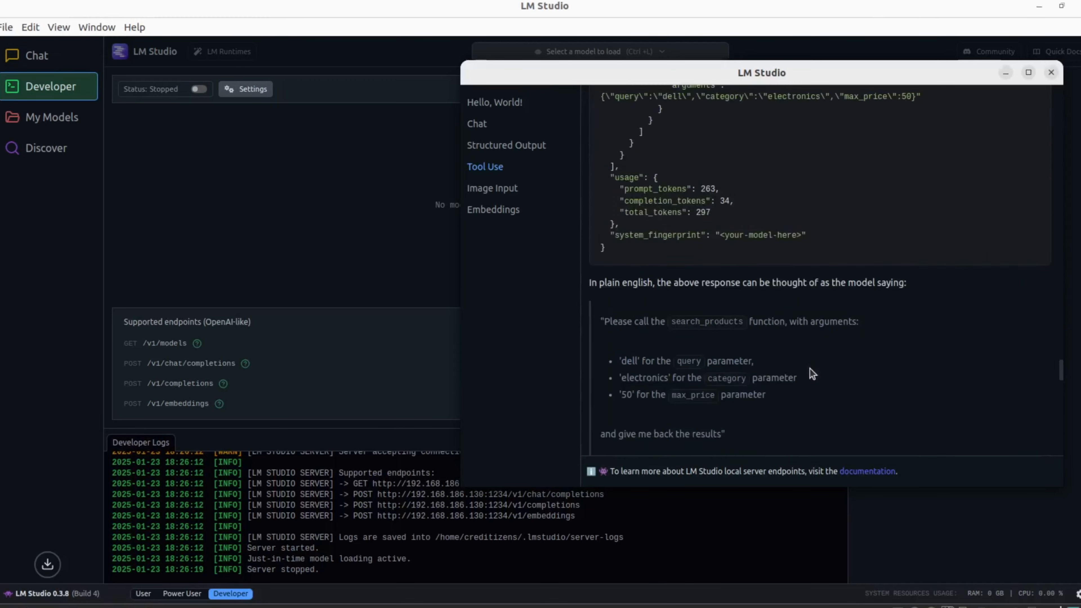
pyautogui.scroll(12, 810, 368)
pyautogui.scroll(-2, 811, 372)
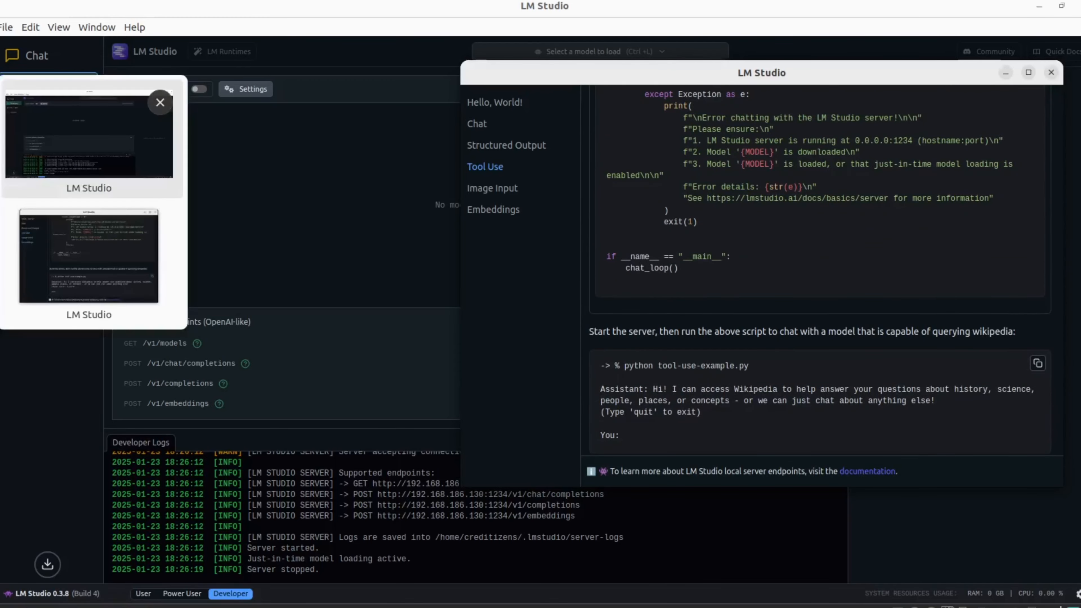
# Switch to the terminal, start Neovim in the lmstudio folder in a new session, and enlarge the text
pyautogui.click(34, 121)
pyautogui.hotkey('ctrl', 'shift', 't')
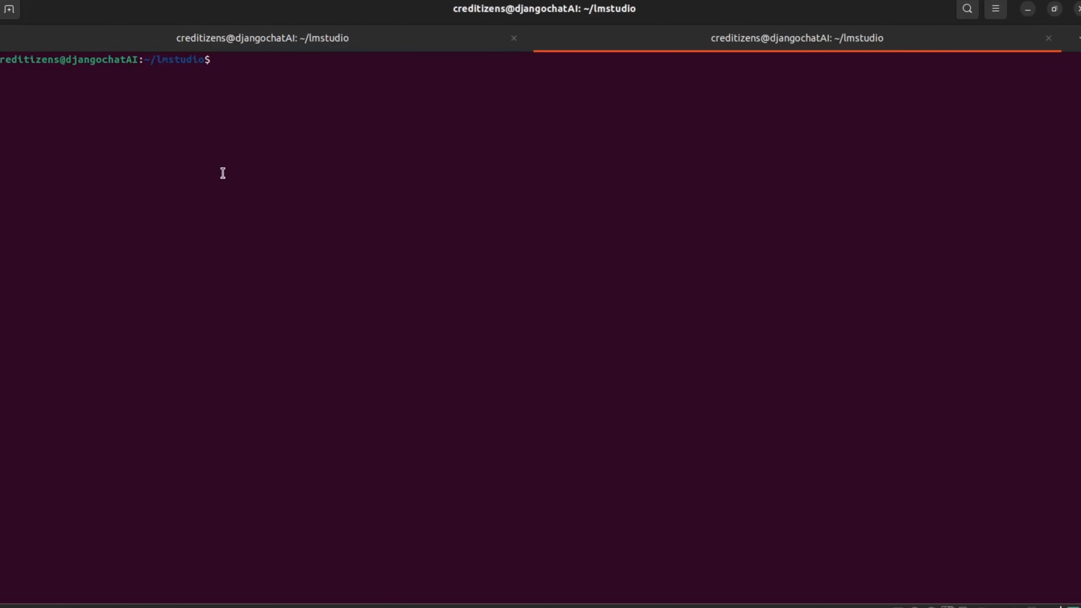
pyautogui.write('cd lm')
pyautogui.press('Return')
pyautogui.write('b')
pyautogui.press('BackSpace')
pyautogui.write('nvim')
pyautogui.press('Return')
pyautogui.hotkey('ctrl', '+')
pyautogui.hotkey('ctrl', '+')
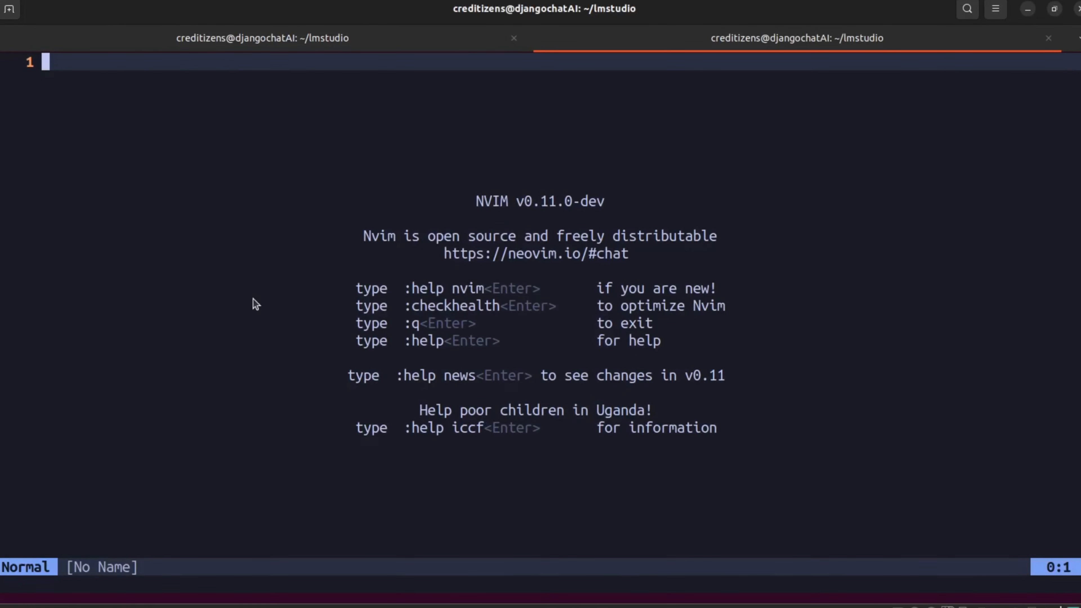
# Create the file lm_studio_local_server.py in Neovim and paste the copied tool use example script into it
pyautogui.write(':cd lm')
pyautogui.press('BackSpace')
pyautogui.press('BackSpace')
pyautogui.press('BackSpace')
pyautogui.press('BackSpace')
pyautogui.press('BackSpace')
pyautogui.press('Return')
pyautogui.write(':edit lm_stud')
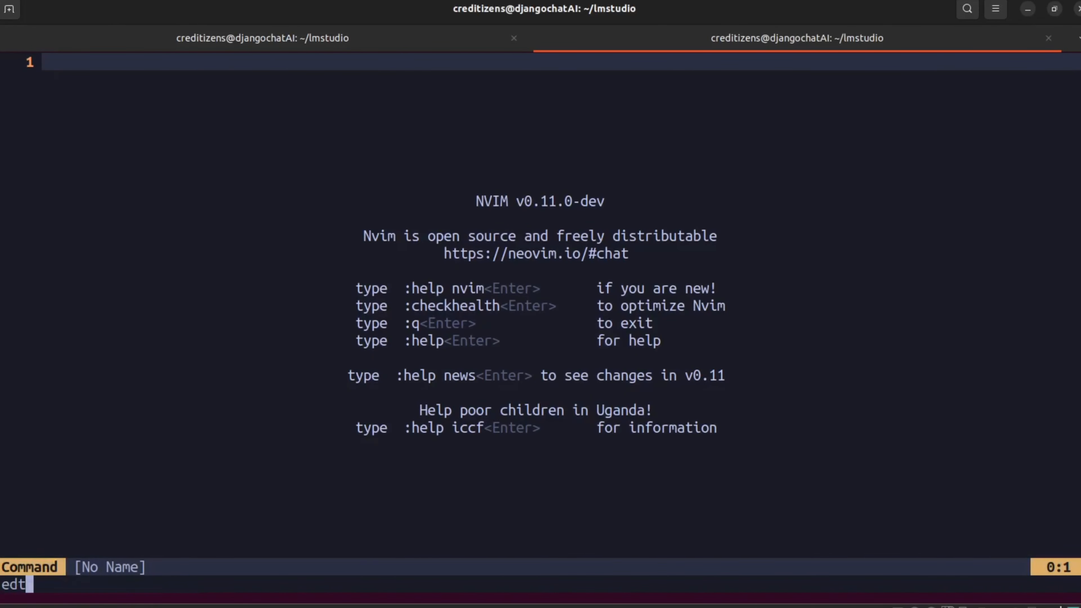
pyautogui.write('io_local_server.py')
pyautogui.press('Return')
pyautogui.hotkey('ctrl', 'shift', 'v')
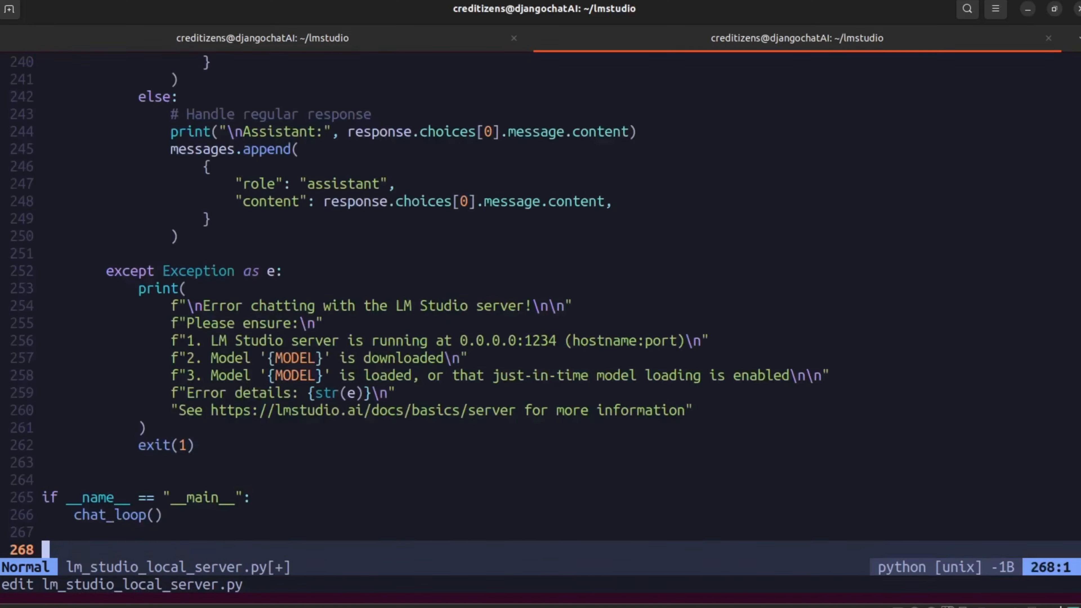
# Examine the pasted script up to its imports and the client initialization lines with the server address and MODEL placeholder
pyautogui.press('Up')
pyautogui.press('Up')
pyautogui.press('Up')
pyautogui.press('Up')
pyautogui.press('Up')
pyautogui.press('Up')
pyautogui.press('Up')
pyautogui.press('Up')
pyautogui.press('Up')
pyautogui.press('Up')
pyautogui.press('Up')
pyautogui.press('Up')
pyautogui.press('Up')
pyautogui.press('Up')
pyautogui.press('Up')
pyautogui.press('Up')
pyautogui.press('Up')
pyautogui.press('Up')
pyautogui.press('Up')
pyautogui.press('Up')
pyautogui.press('pageup')
pyautogui.press('pageup')
pyautogui.press('pageup')
pyautogui.press('pageup')
pyautogui.press('pageup')
pyautogui.press('pageup')
pyautogui.press('pageup')
pyautogui.press('pageup')
pyautogui.press('Up')
pyautogui.press('Up')
pyautogui.press('Up')
pyautogui.press('Up')
pyautogui.press('Up')
pyautogui.press('Up')
pyautogui.press('Up')
pyautogui.press('Up')
pyautogui.press('Up')
pyautogui.press('Up')
pyautogui.press('Up')
pyautogui.press('Up')
pyautogui.press('Up')
pyautogui.press('Up')
pyautogui.press('Up')
pyautogui.press('Up')
pyautogui.press('Up')
pyautogui.press('Down')
pyautogui.press('Down')
pyautogui.press('Down')
pyautogui.press('Down')
pyautogui.press('Down')
pyautogui.press('Down')
pyautogui.press('Down')
pyautogui.press('Down')
pyautogui.press('Down')
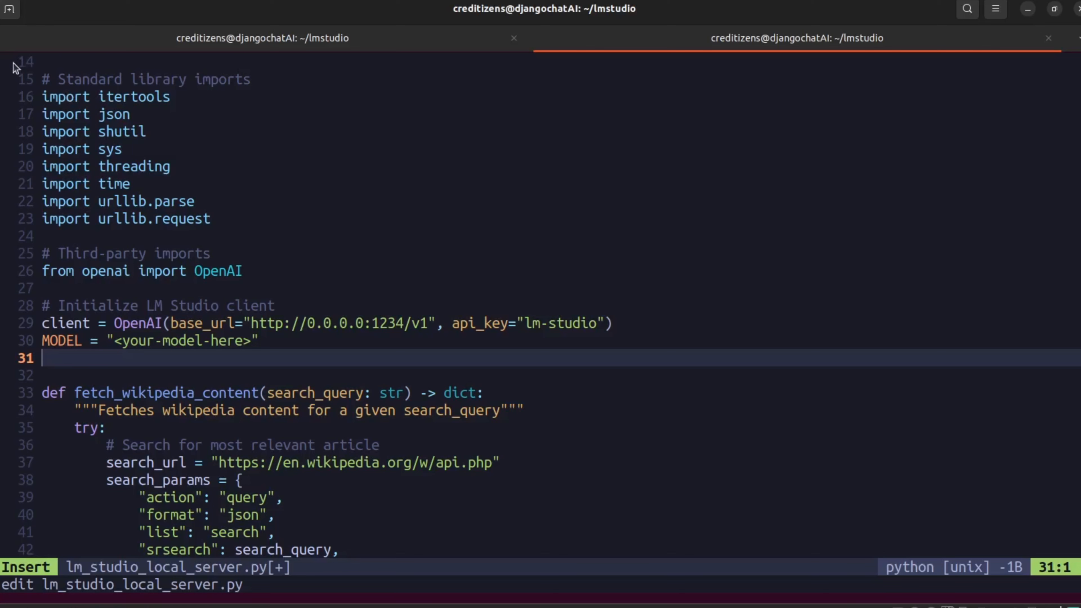
# Return to LM Studio, check the list of loadable models, and start the local server
pyautogui.click(4, 202)
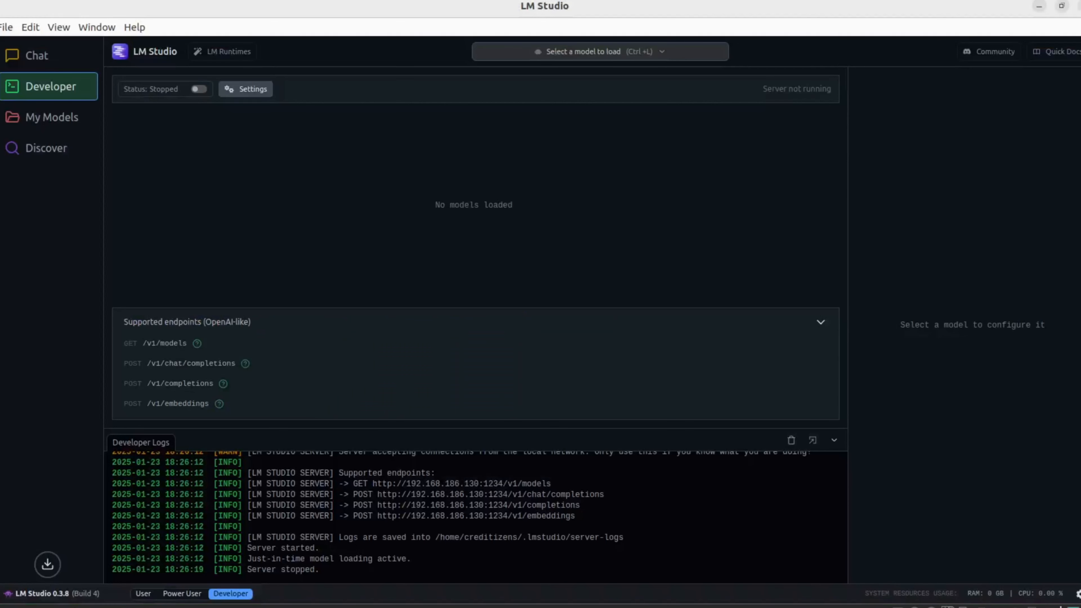
pyautogui.click(612, 51)
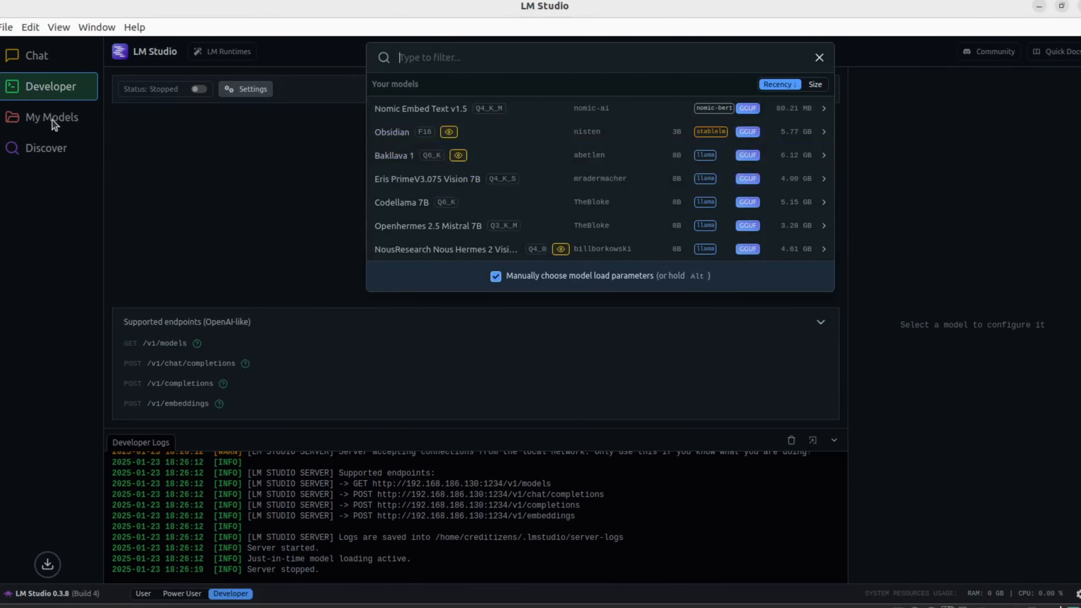
pyautogui.press('Escape')
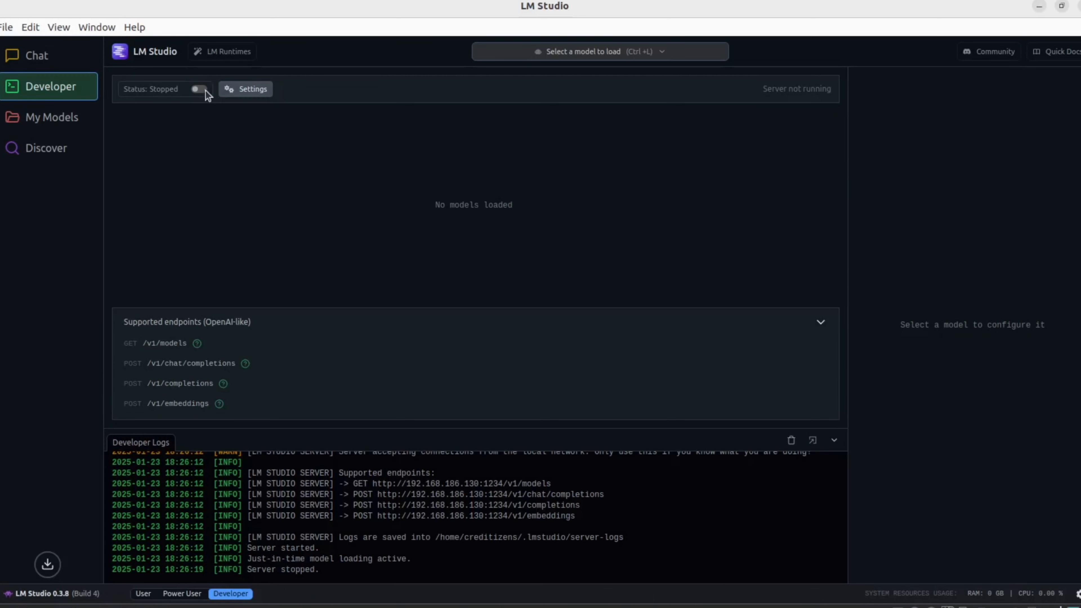
pyautogui.click(199, 91)
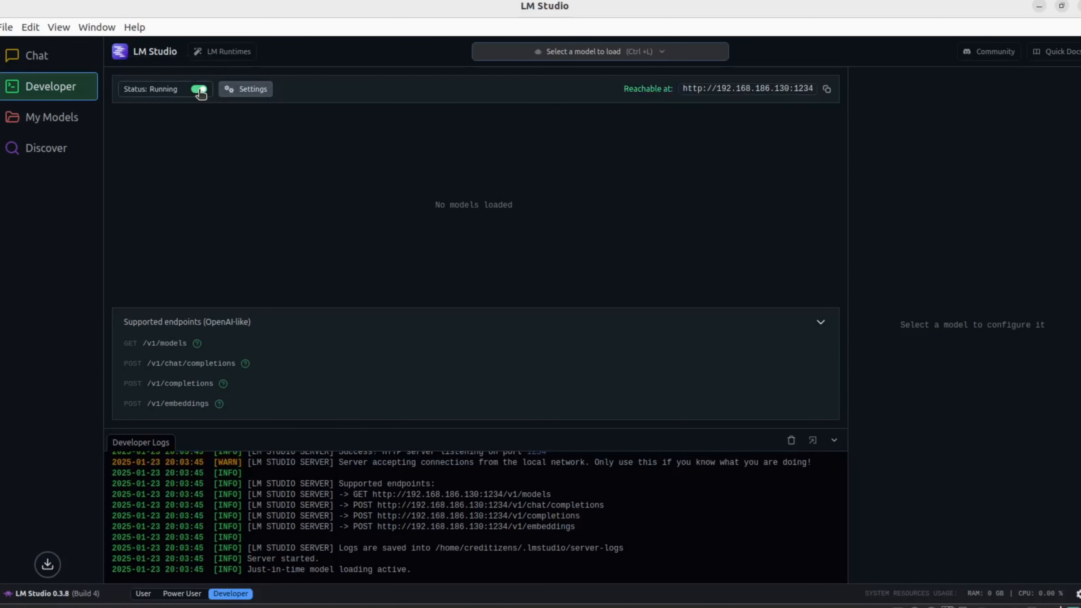
# Choose Openhermes 2.5 Mistral 7B as the model to load and copy its API identifier openhermes-2.5-mistral-7b
pyautogui.click(619, 52)
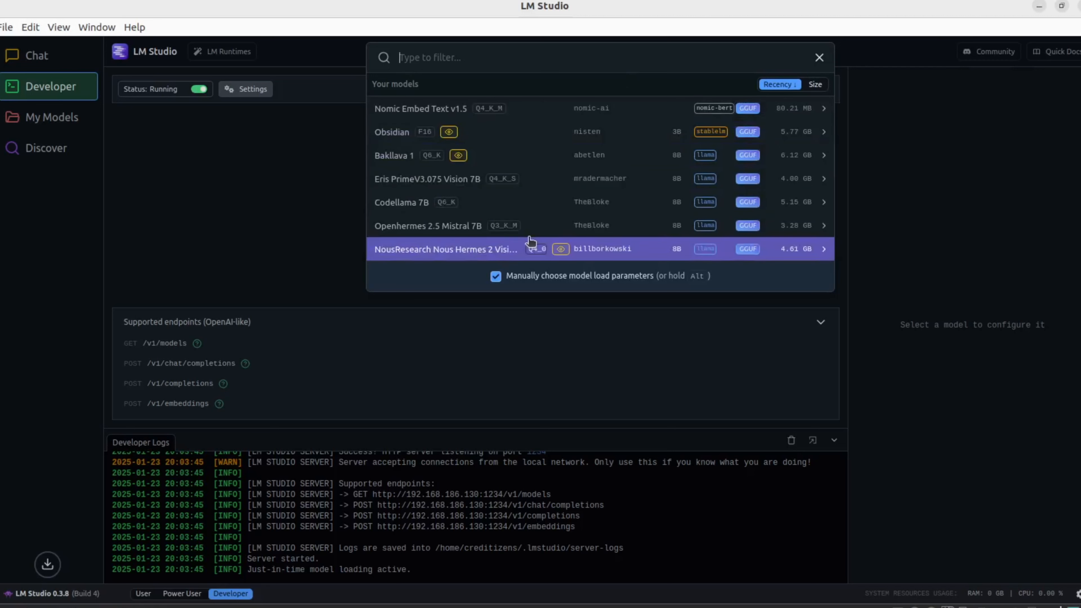
pyautogui.click(459, 229)
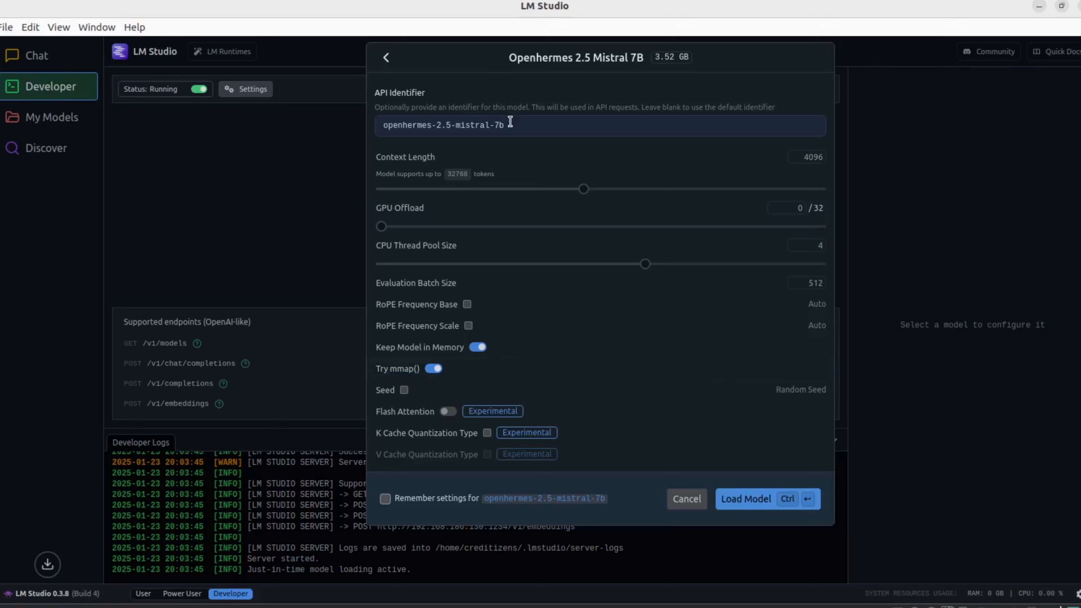
pyautogui.moveTo(510, 123); pyautogui.dragTo(375, 122)
pyautogui.hotkey('ctrl', 'c')
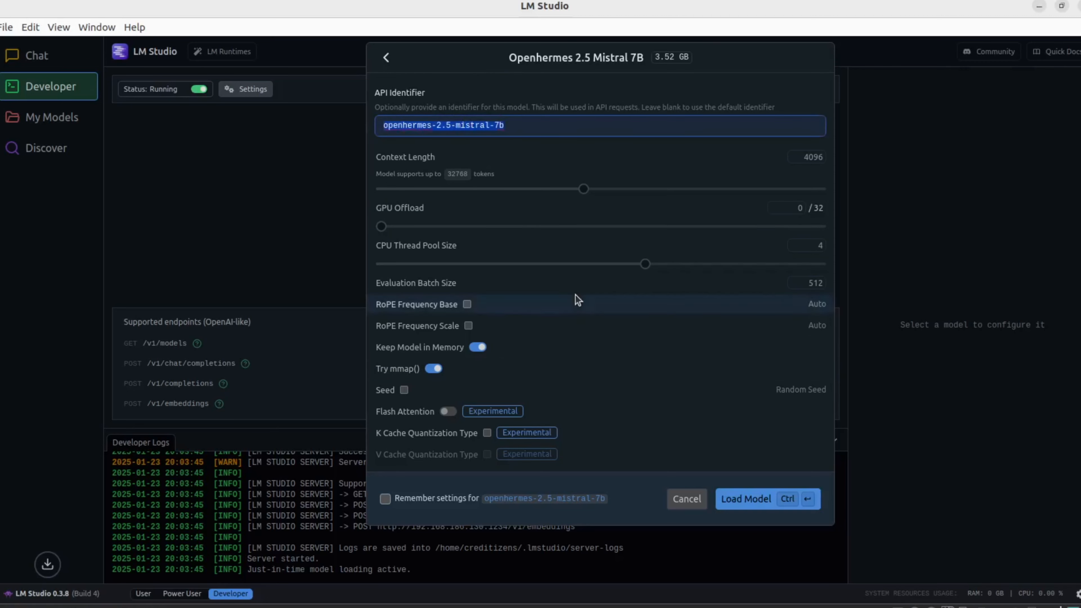
# Try context lengths of about 8673, 5079 and 4171 for the model, and set the value back to 4096
pyautogui.click(580, 192)
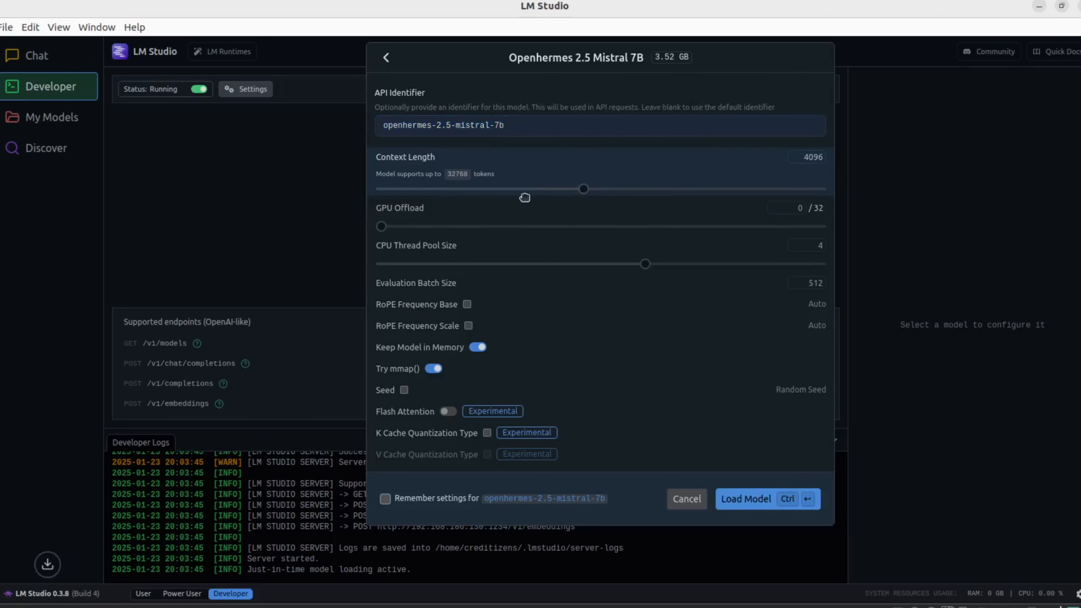
pyautogui.moveTo(511, 192); pyautogui.dragTo(665, 194)
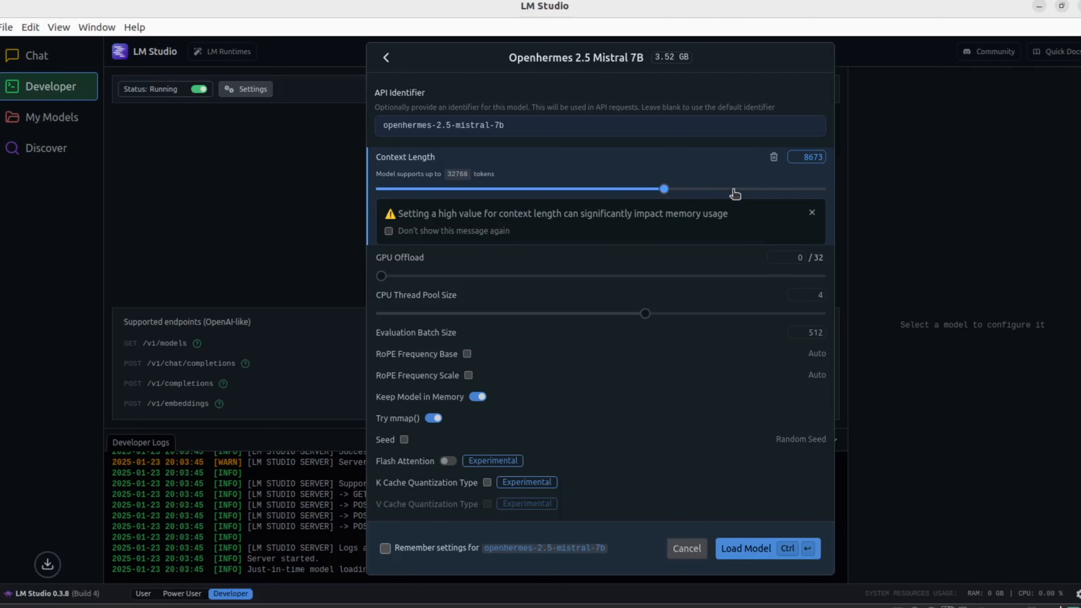
pyautogui.moveTo(665, 189); pyautogui.dragTo(607, 189)
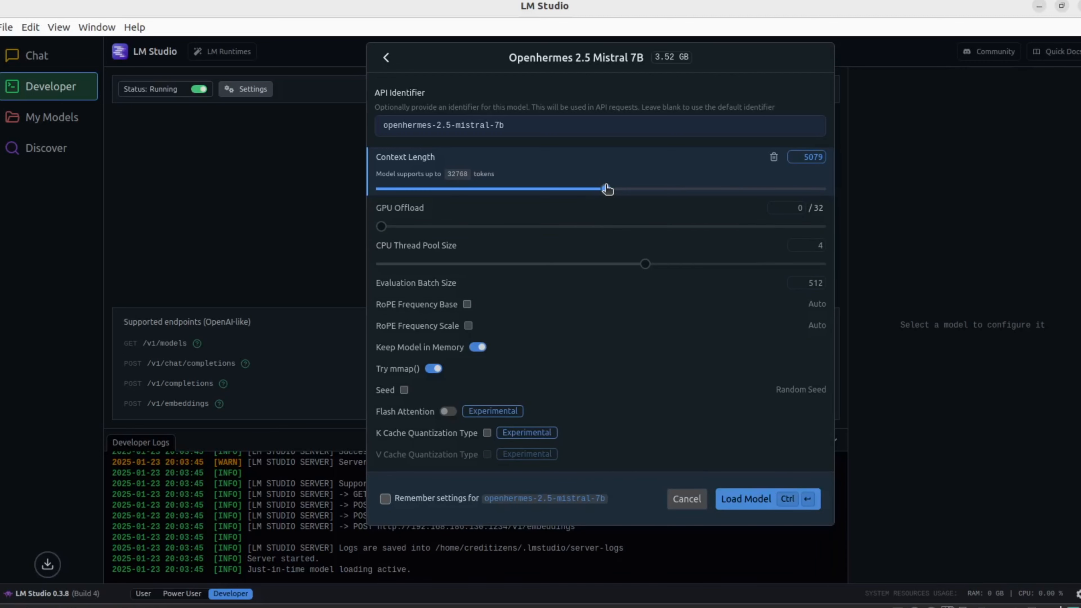
pyautogui.click(592, 191)
pyautogui.moveTo(593, 190); pyautogui.dragTo(586, 190)
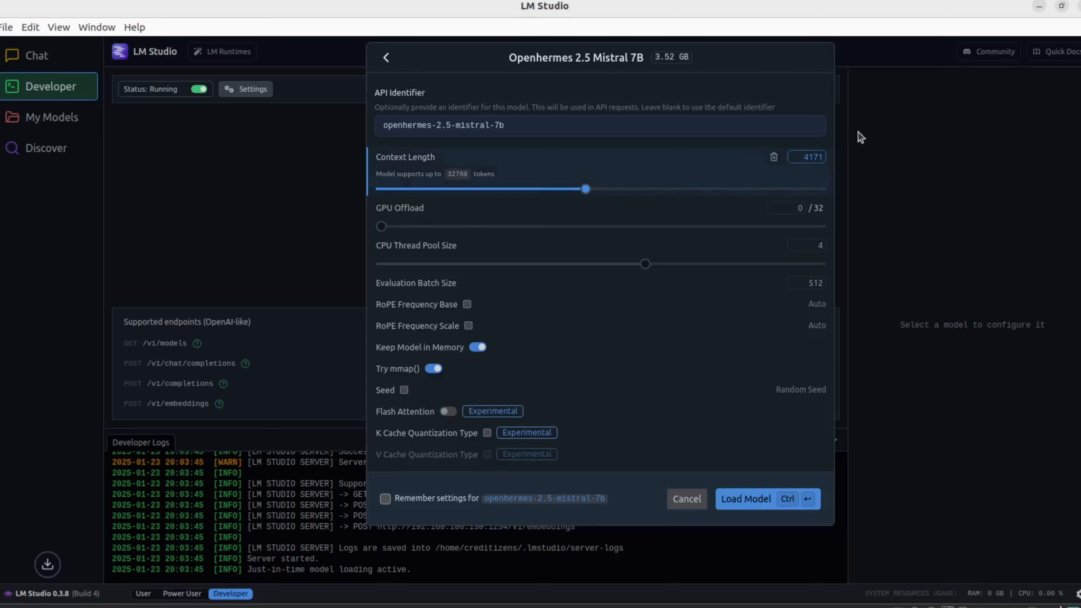
pyautogui.click(808, 156)
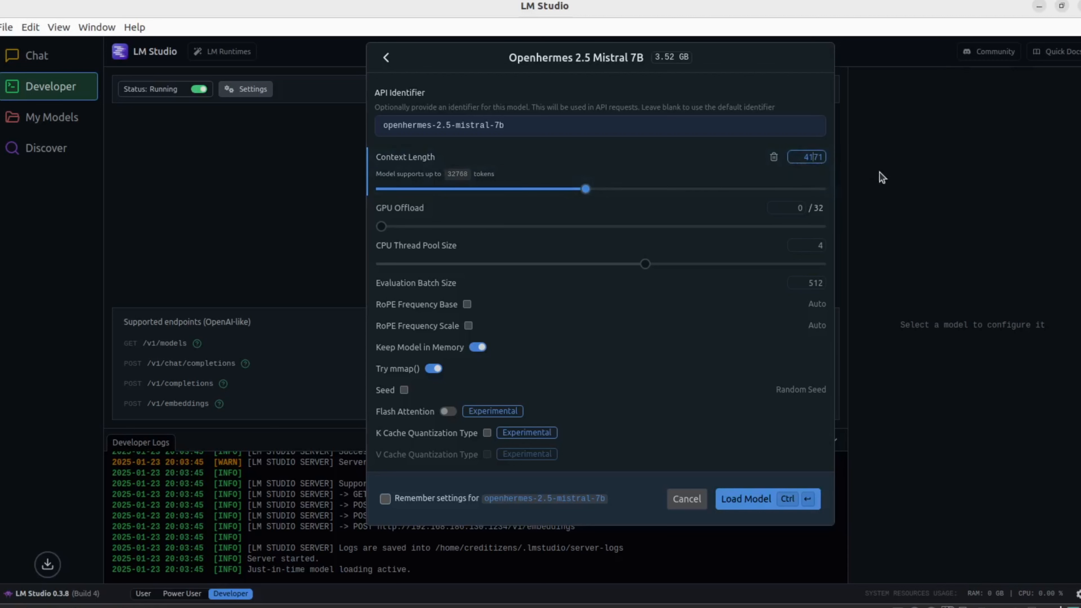
pyautogui.press('BackSpace')
pyautogui.press('BackSpace')
pyautogui.press('BackSpace')
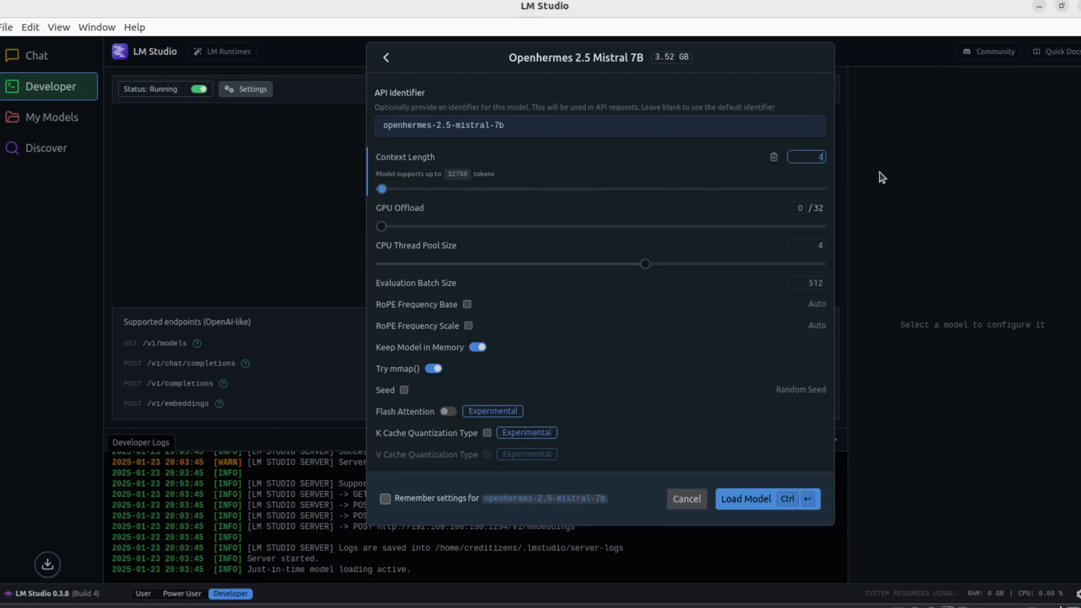
pyautogui.write('096')
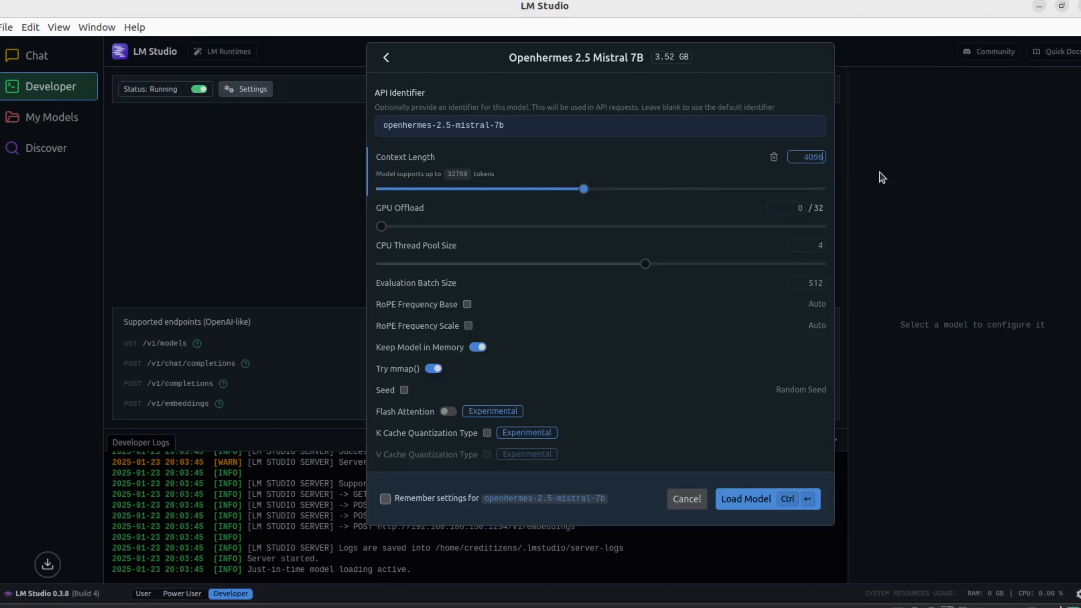
pyautogui.moveTo(602, 144)
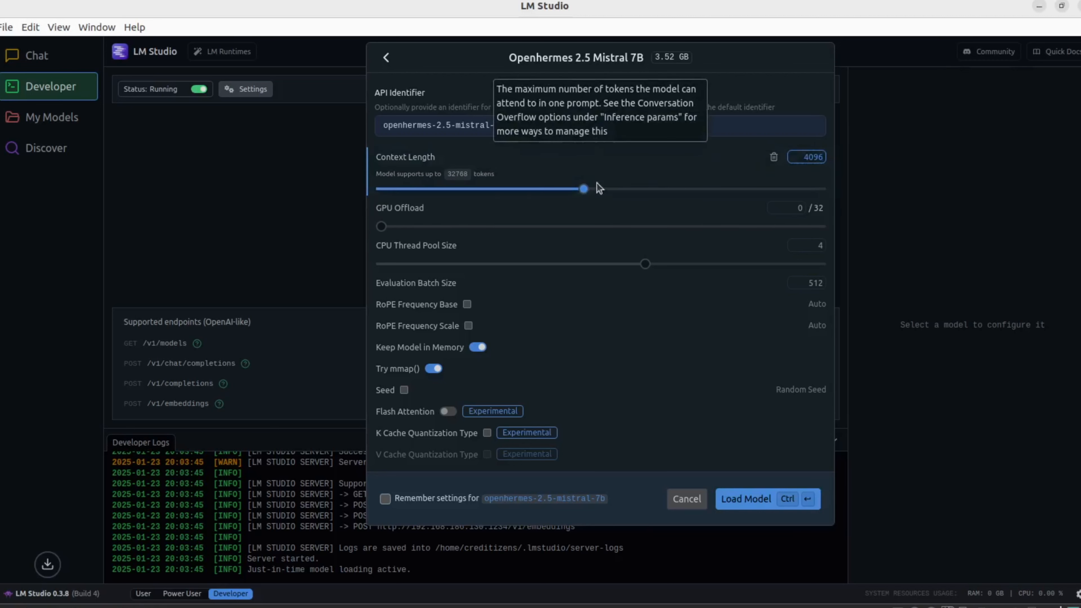
# Set the GPU offload back to 0 after trying 15, and load the Openhermes 2.5 Mistral 7B model
pyautogui.moveTo(602, 218)
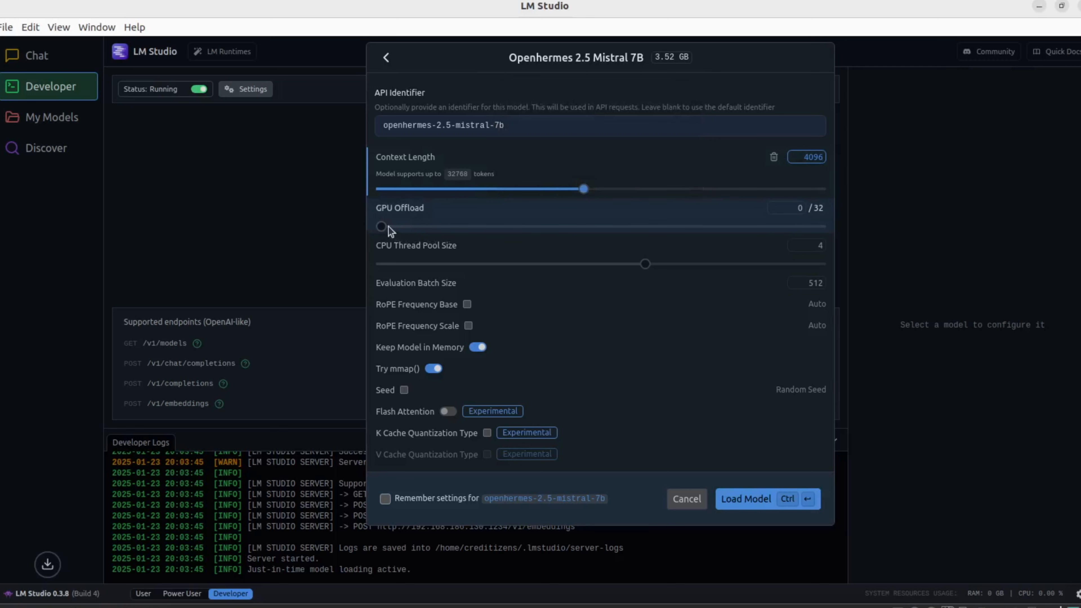
pyautogui.click(591, 225)
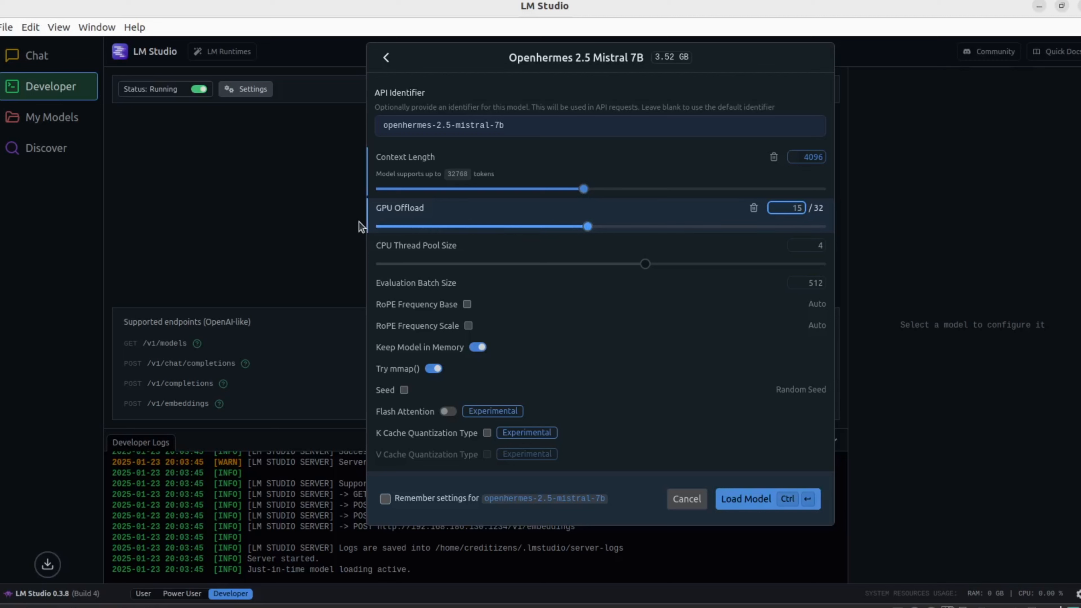
pyautogui.click(822, 205)
pyautogui.write('0')
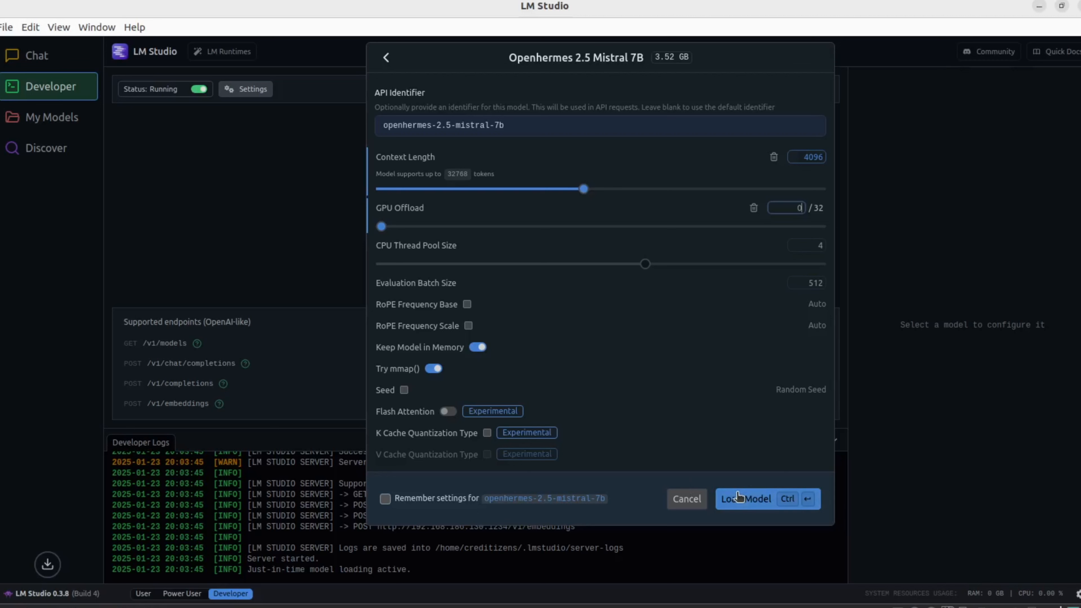
pyautogui.click(744, 503)
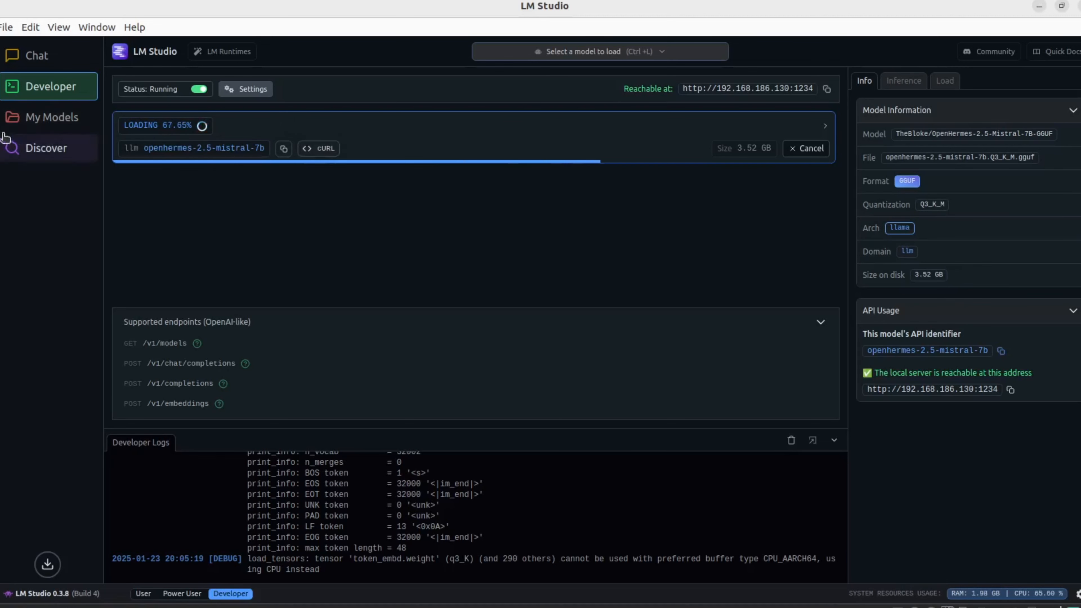
# Return to the script in the terminal and replace the MODEL placeholder with the copied identifier openhermes-2.5-mistral-7b
pyautogui.click(1, 109)
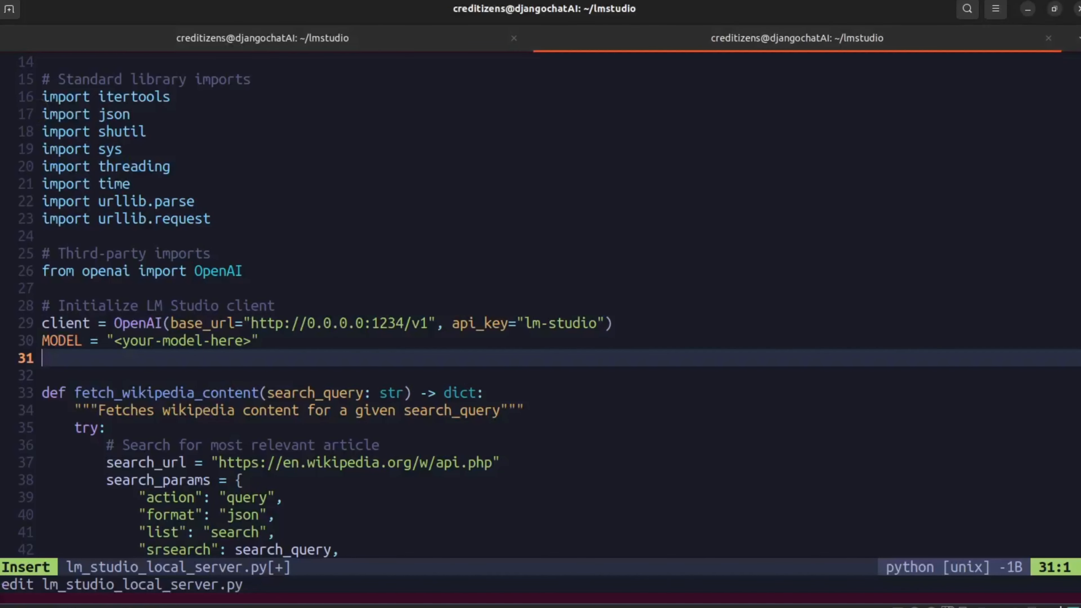
pyautogui.press('Up')
pyautogui.press('Right')
pyautogui.press('Right')
pyautogui.press('Right')
pyautogui.press('Right')
pyautogui.press('Right')
pyautogui.press('Right')
pyautogui.press('Right')
pyautogui.press('Right')
pyautogui.press('Right')
pyautogui.press('Right')
pyautogui.press('Right')
pyautogui.press('Right')
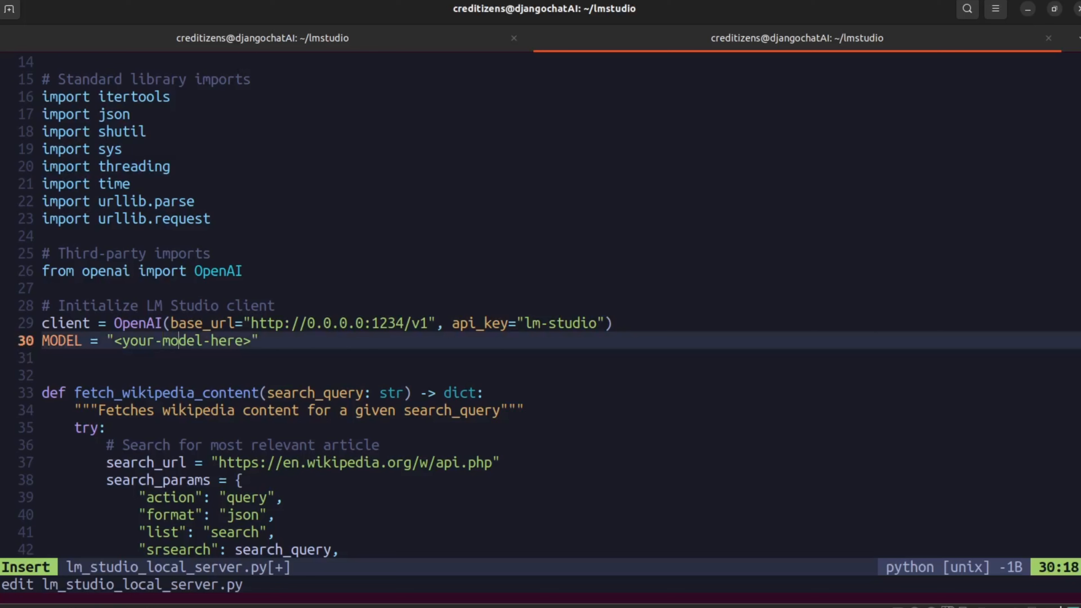
pyautogui.press('Left')
pyautogui.press('BackSpace')
pyautogui.press('BackSpace')
pyautogui.press('BackSpace')
pyautogui.press('BackSpace')
pyautogui.press('BackSpace')
pyautogui.press('BackSpace')
pyautogui.press('BackSpace')
pyautogui.press('BackSpace')
pyautogui.press('BackSpace')
pyautogui.press('BackSpace')
pyautogui.press('BackSpace')
pyautogui.press('BackSpace')
pyautogui.press('BackSpace')
pyautogui.press('BackSpace')
pyautogui.press('BackSpace')
pyautogui.press('BackSpace')
pyautogui.press('BackSpace')
pyautogui.hotkey('ctrl', 'shift', 'v')
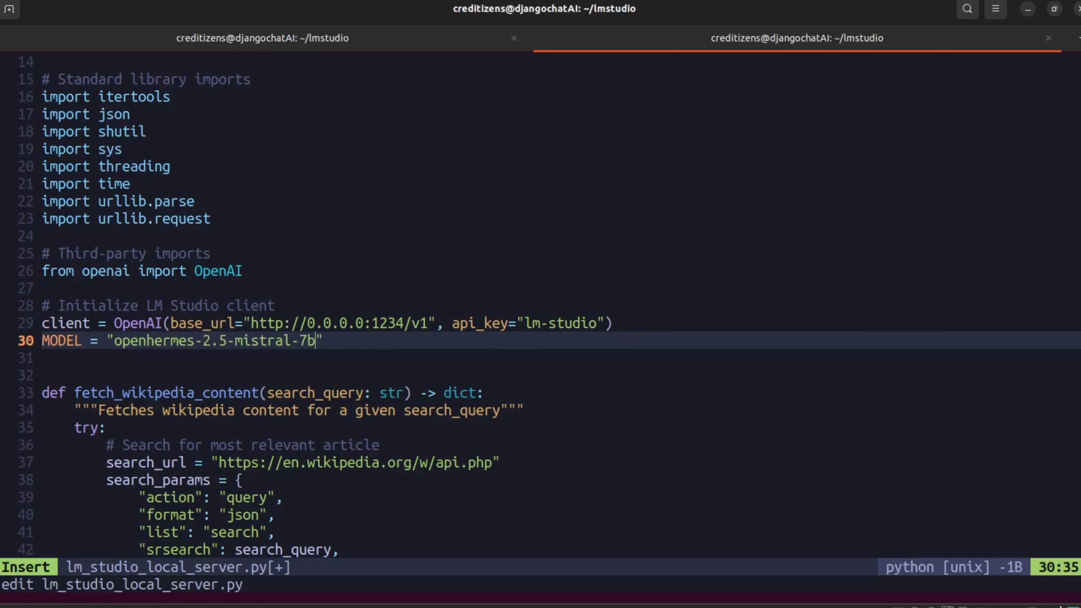
# Look over the rest of the script and save lm_studio_local_server.py
pyautogui.press('Down')
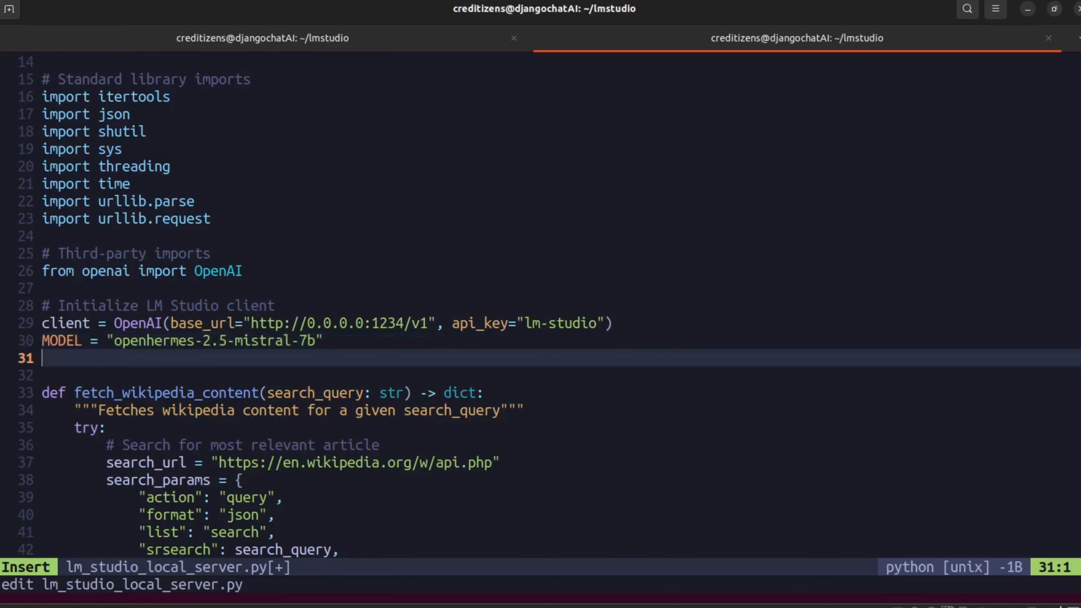
pyautogui.press('Down')
pyautogui.press('Down')
pyautogui.press('Down')
pyautogui.press('Down')
pyautogui.press('Down')
pyautogui.press('Down')
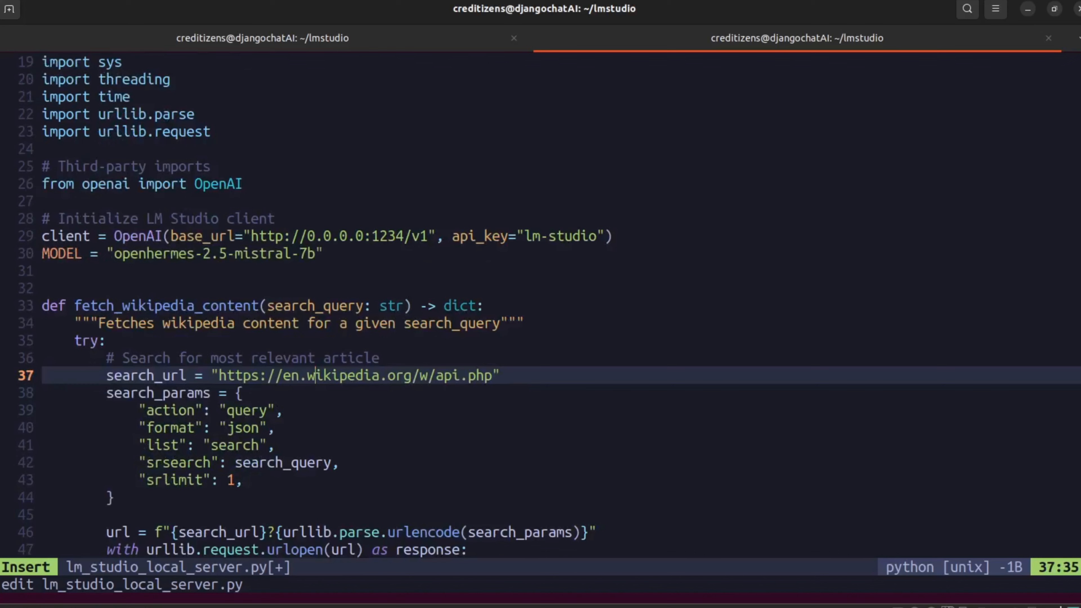
pyautogui.press('Down')
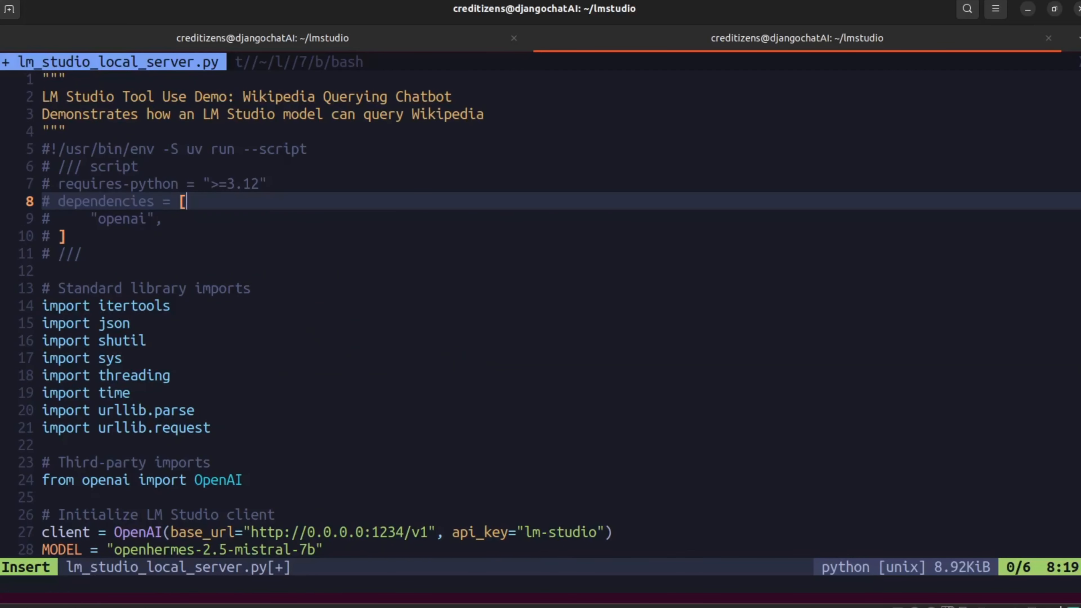
pyautogui.press('Escape')
pyautogui.write(':w')
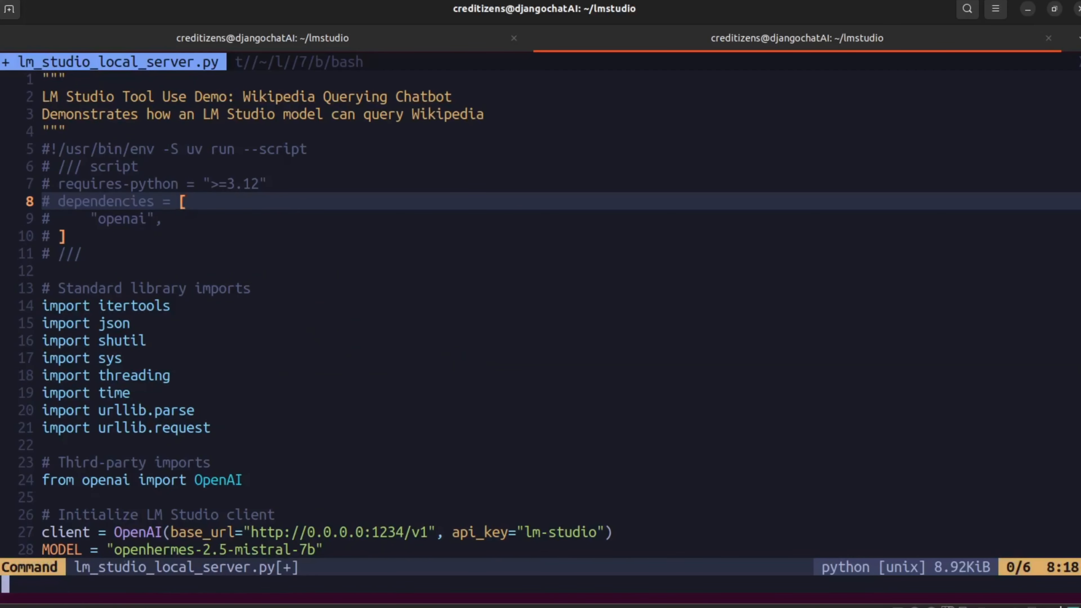
pyautogui.press('Return')
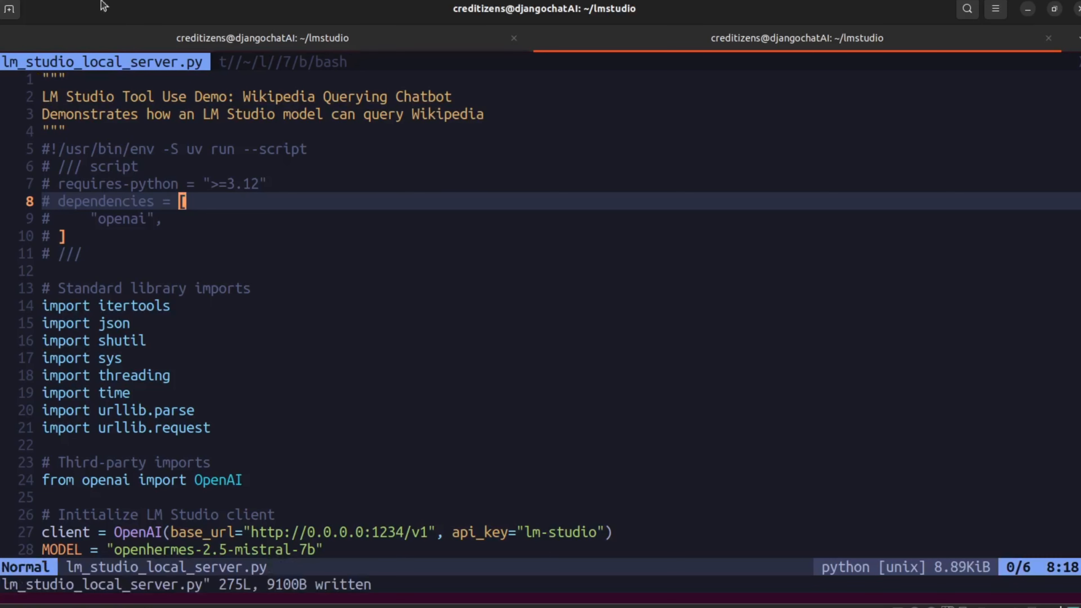
# Run lm_studio_local_server.py with uv run --script in the editor's terminal buffer, after checking the model's status in LM Studio
pyautogui.write('gti')
pyautogui.write('u')
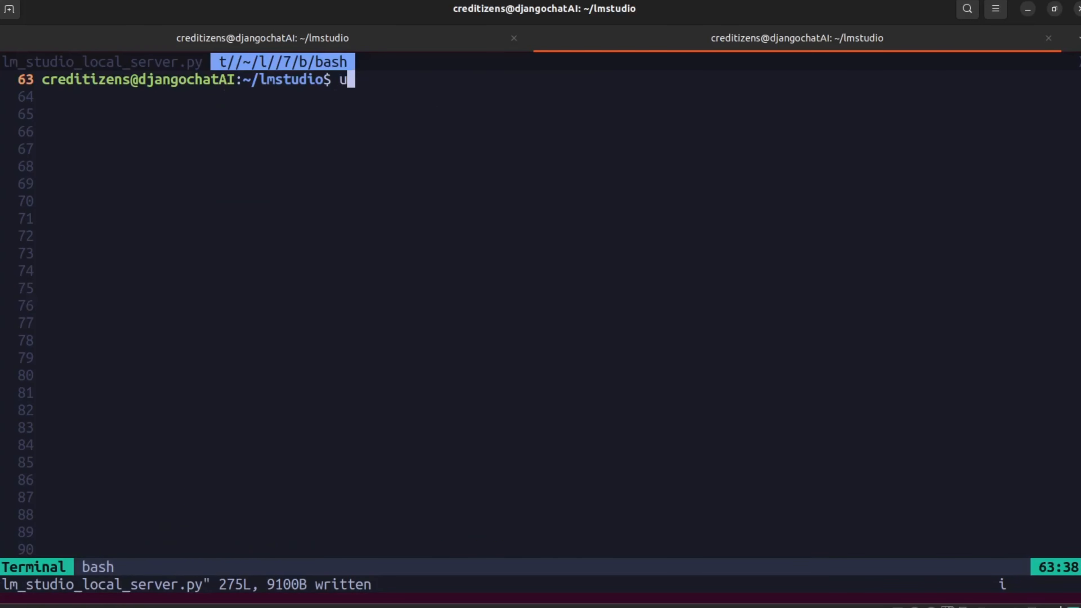
pyautogui.write('v run s')
pyautogui.press('BackSpace')
pyautogui.write('--script')
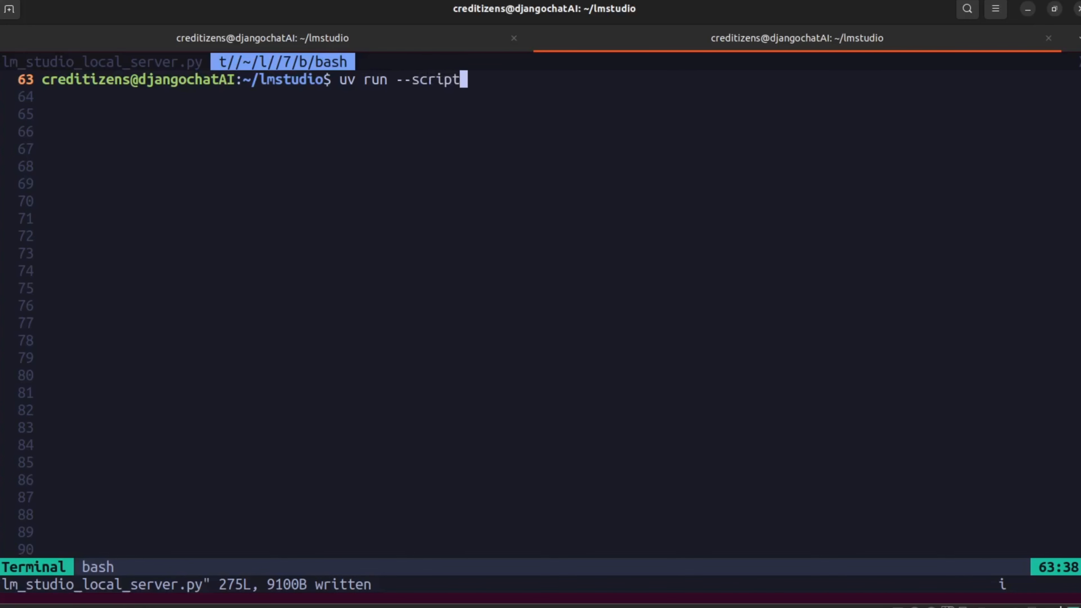
pyautogui.write(' lm_')
pyautogui.press('Tab')
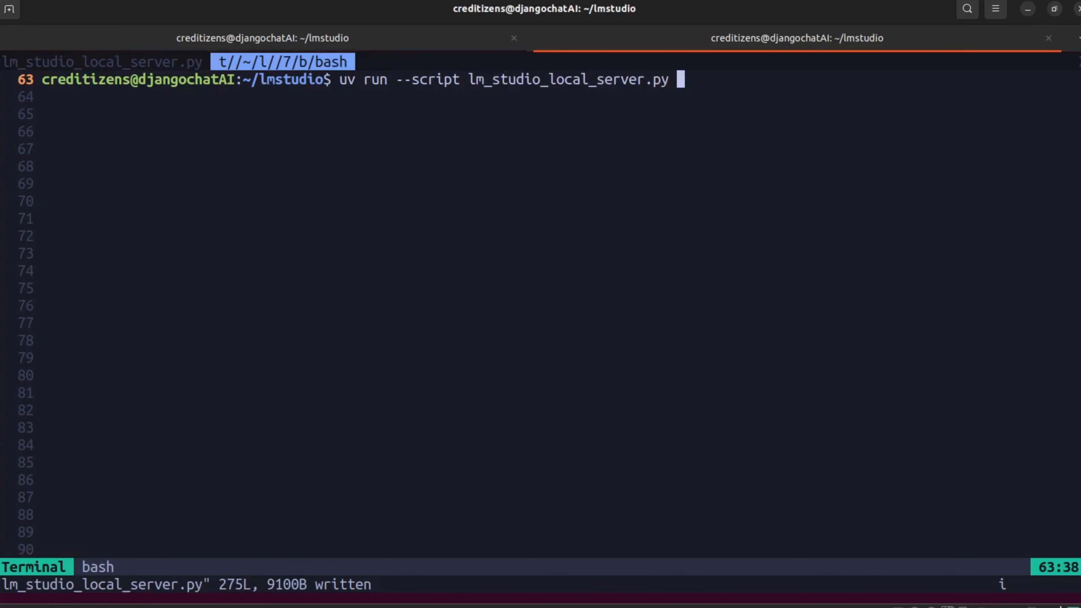
pyautogui.click(0, 202)
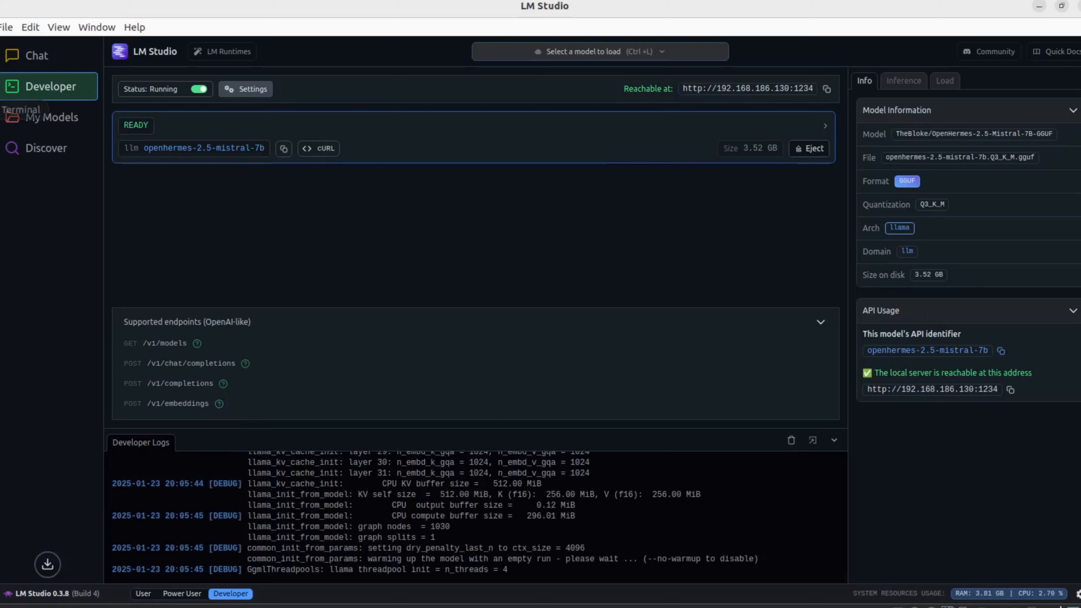
pyautogui.click(1, 113)
pyautogui.press('Return')
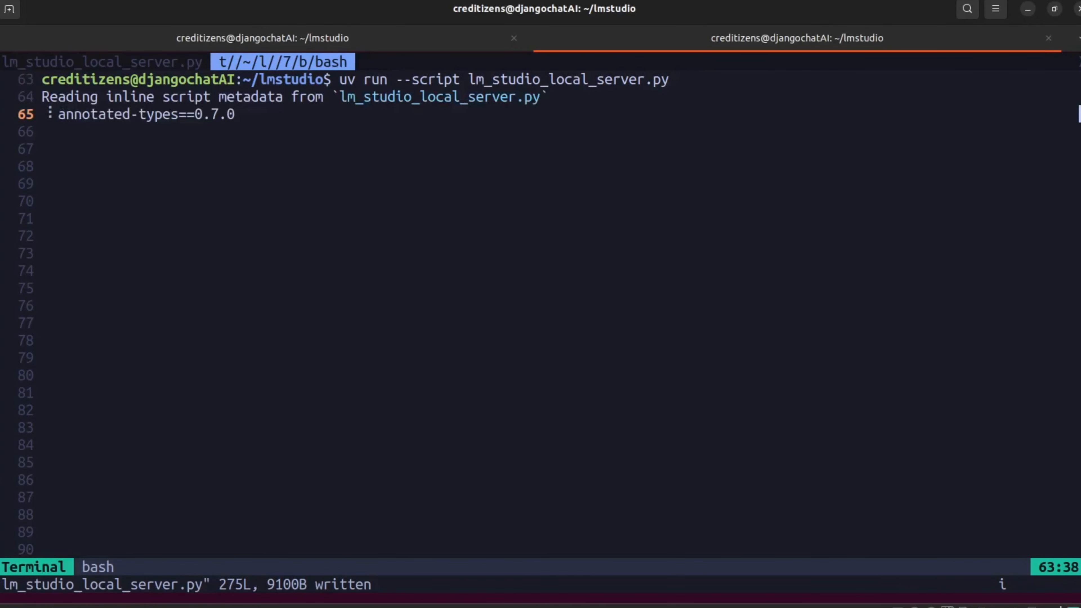
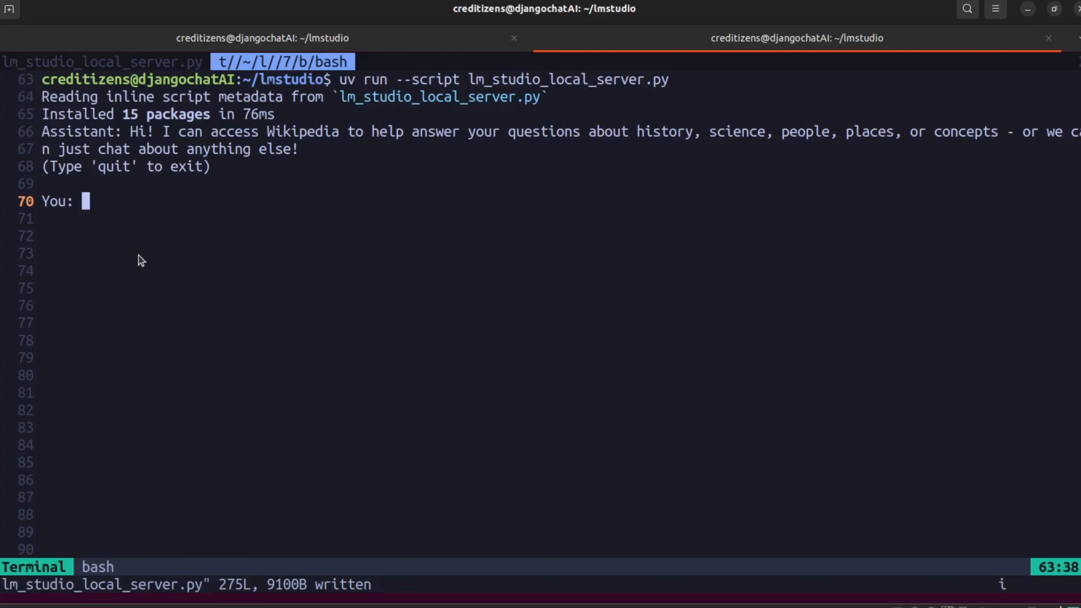
# Ask the Wikipedia chatbot "Can you tell me more about the 'Stargate' project?"
pyautogui.write('Can yo')
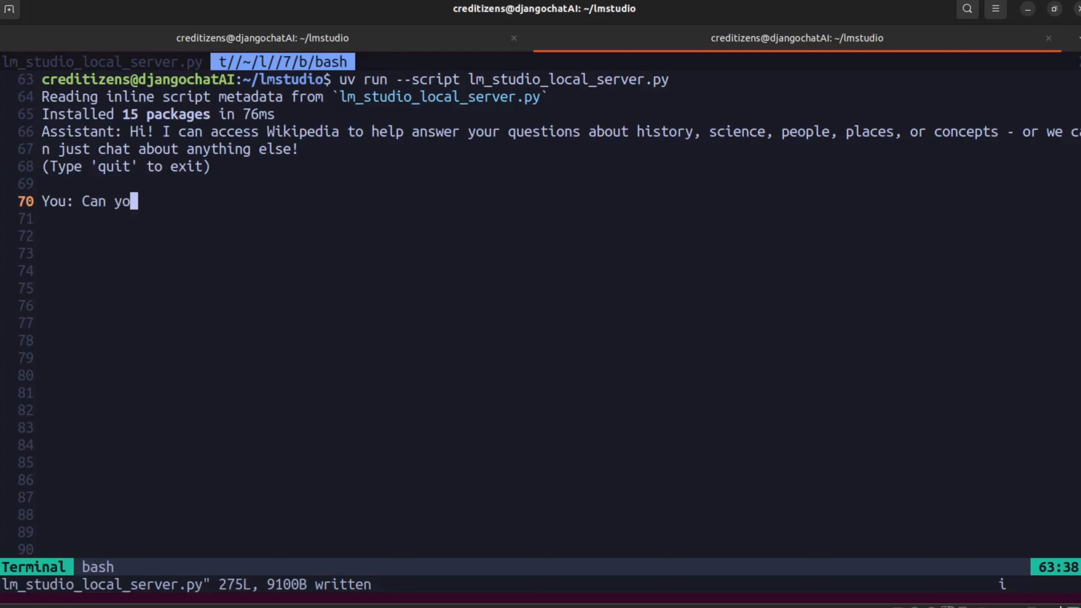
pyautogui.write('u tell me mor')
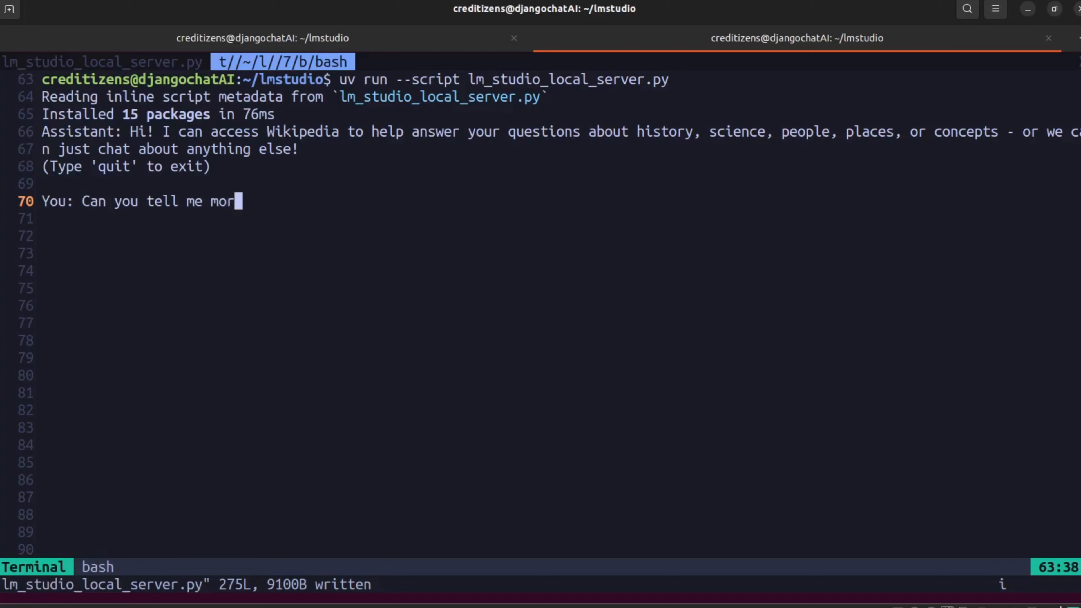
pyautogui.write('e about the ')
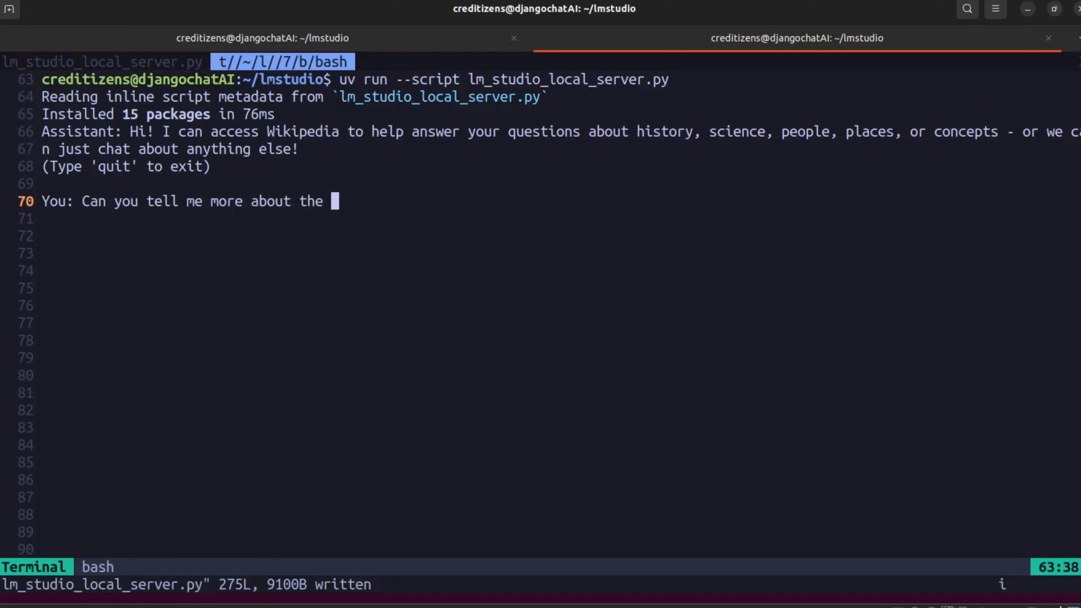
pyautogui.write("'Str")
pyautogui.press('BackSpace')
pyautogui.write("argate'")
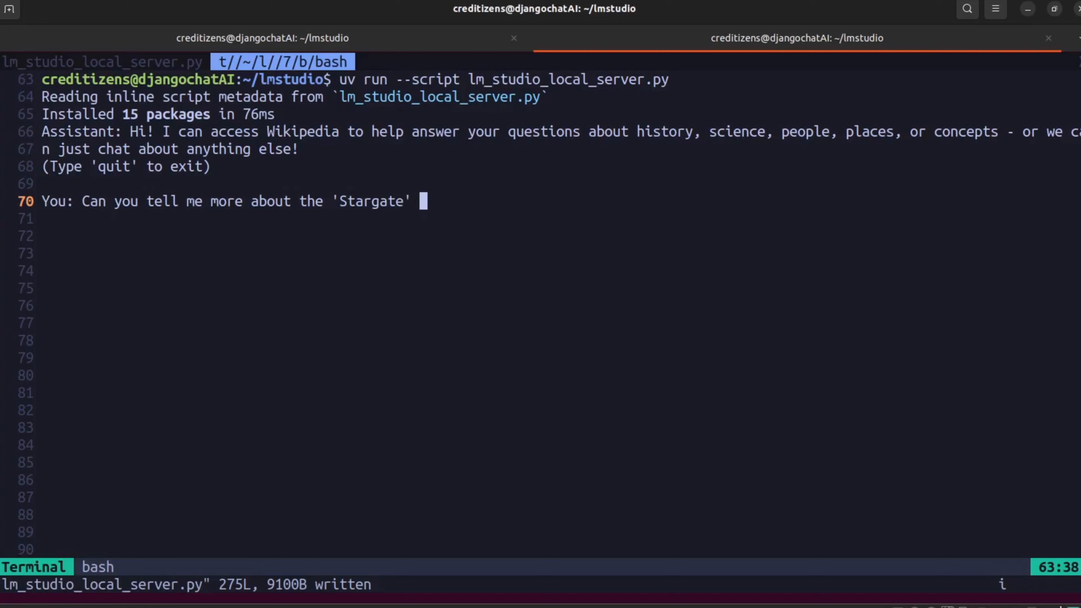
pyautogui.write(' project?')
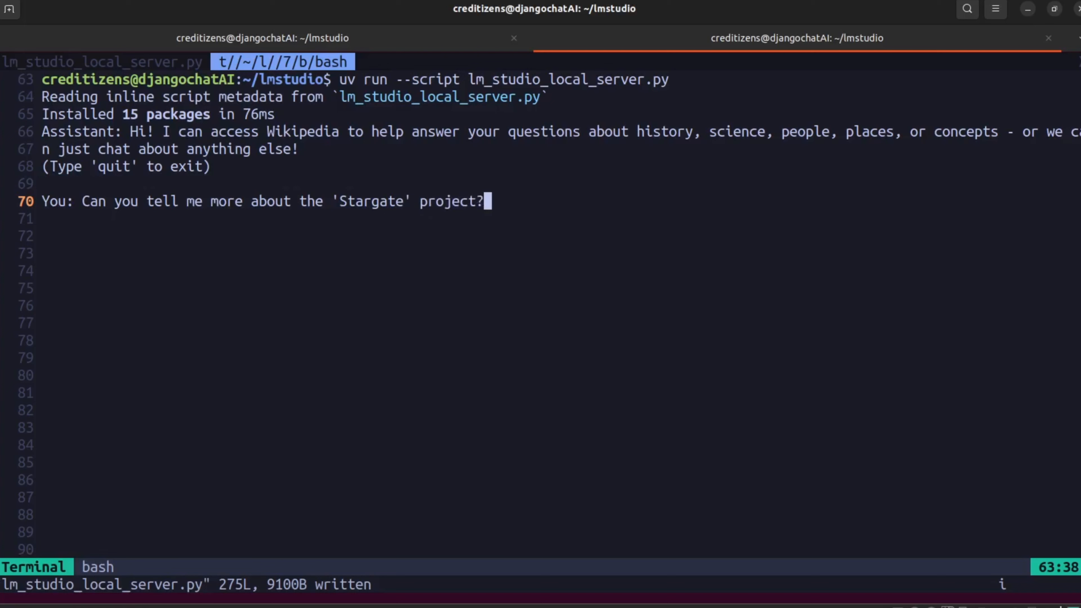
pyautogui.press('Return')
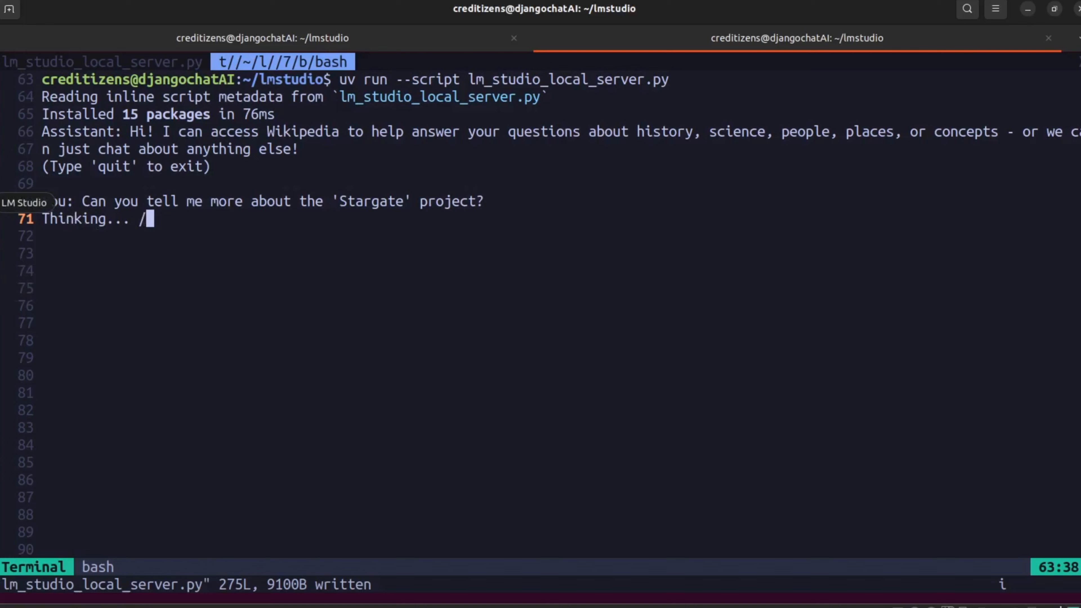
# Check the model's generation status and server logs in LM Studio, and return to the terminal
pyautogui.click(1, 203)
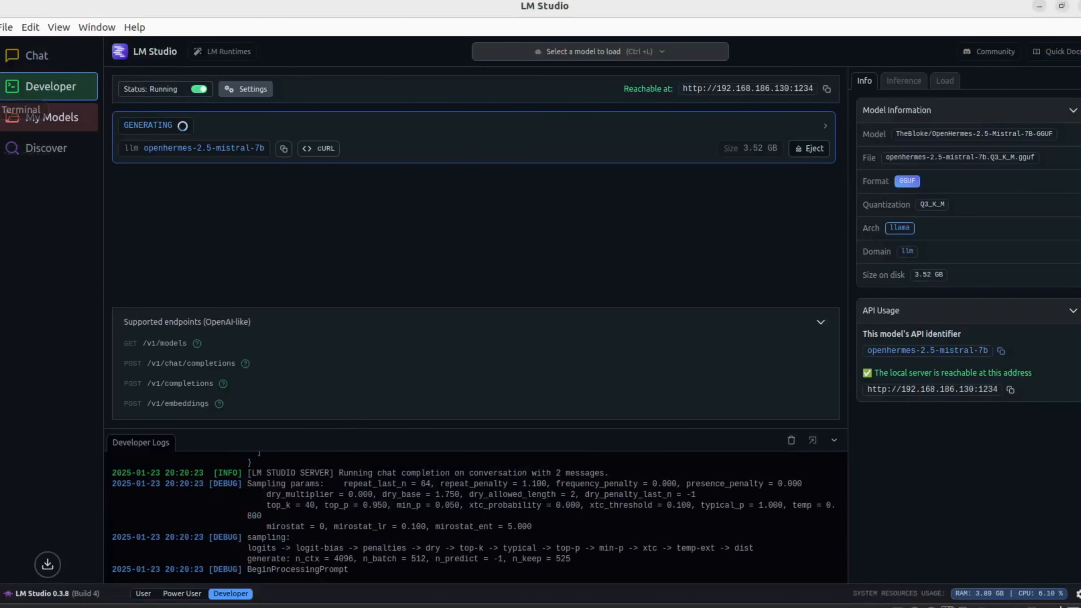
pyautogui.click(1, 113)
pyautogui.click(183, 39)
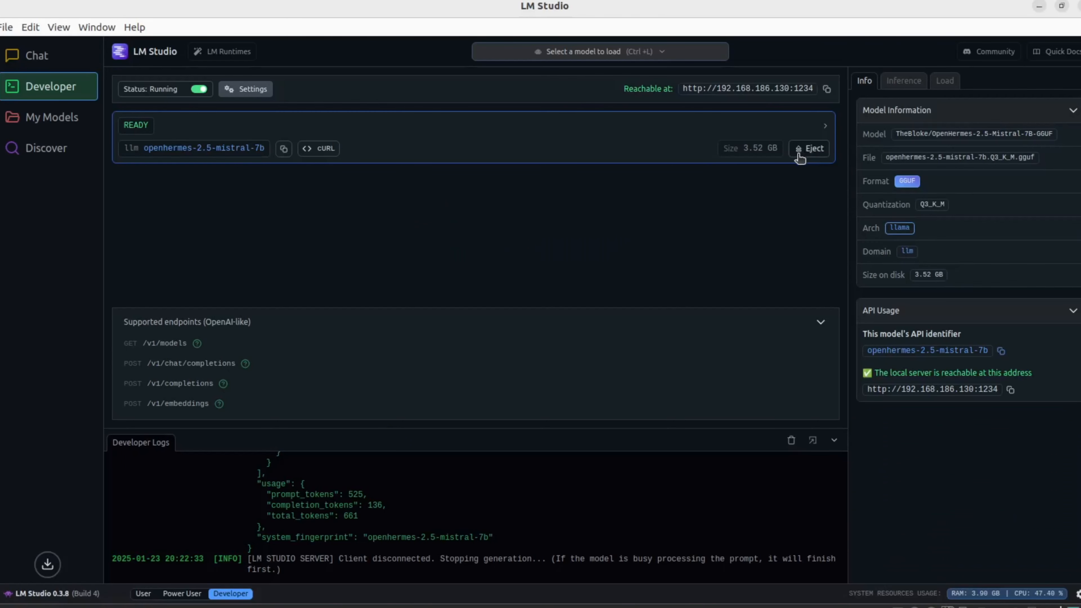
# Eject the openhermes-2.5-mistral-7b model and look over the loadable models, keeping manual choice of load parameters enabled
pyautogui.click(808, 148)
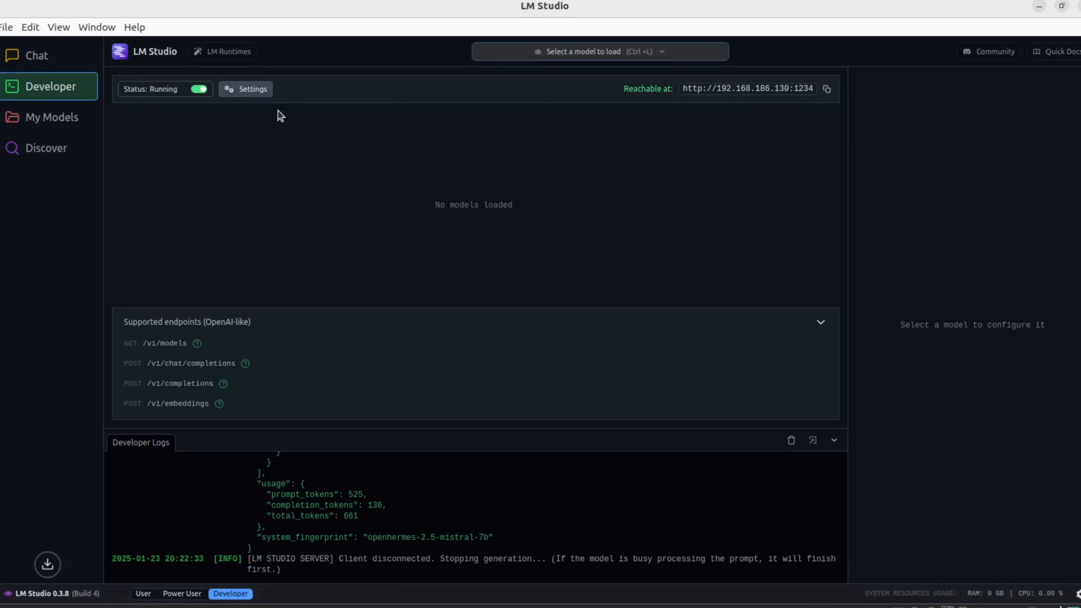
pyautogui.click(611, 50)
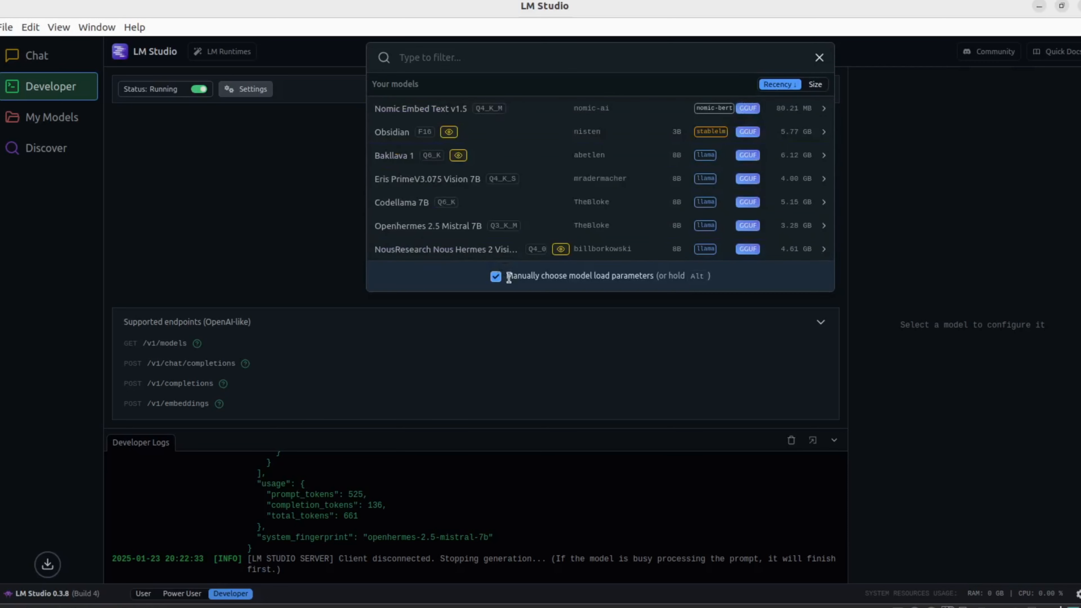
pyautogui.click(496, 277)
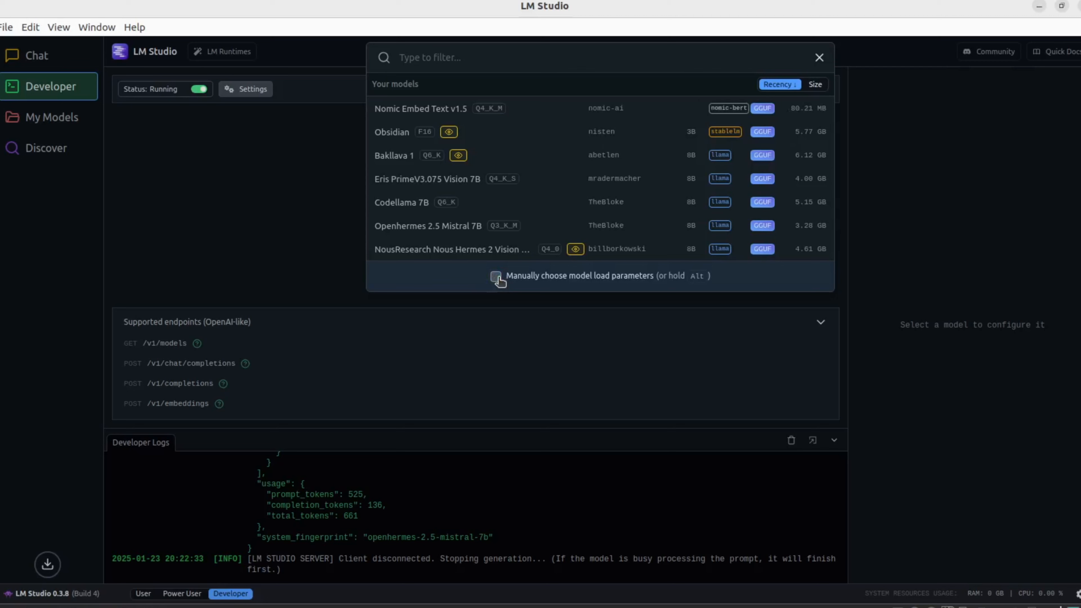
pyautogui.click(496, 278)
pyautogui.click(496, 277)
pyautogui.click(496, 277)
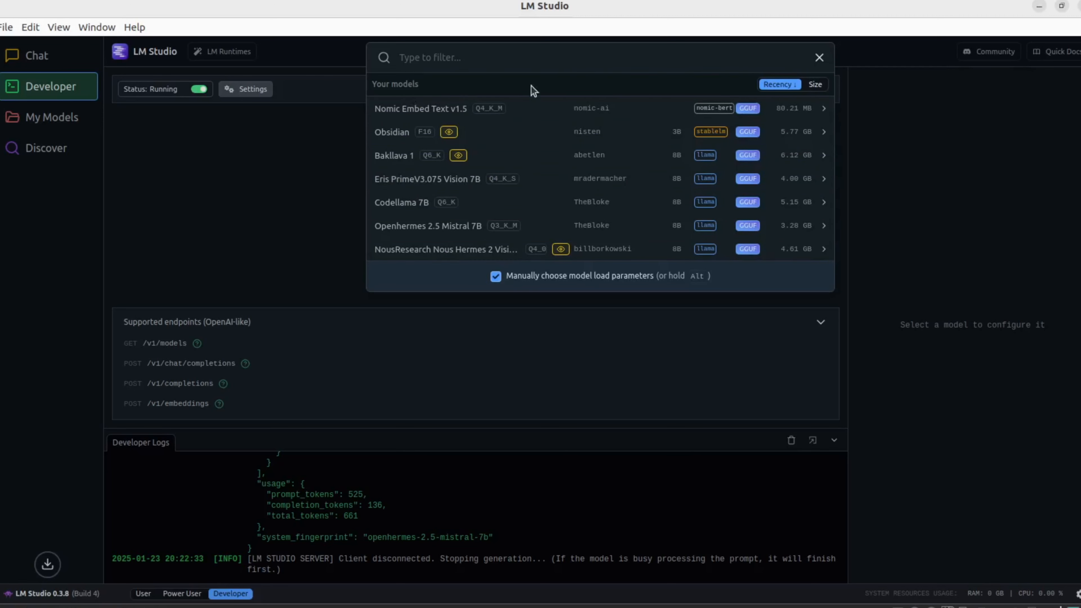
pyautogui.click(237, 223)
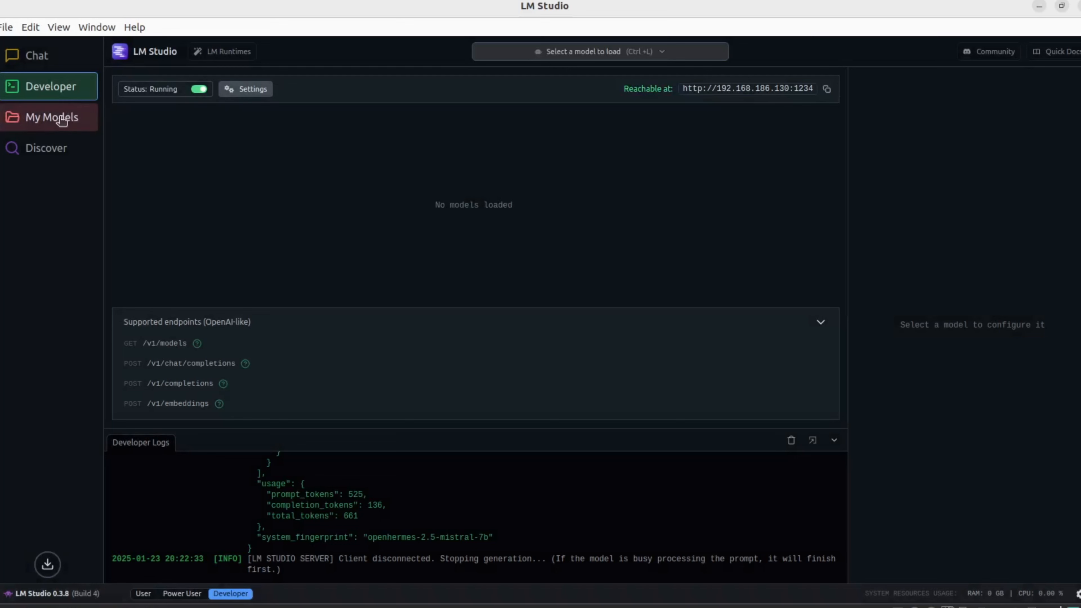
# Check which models are available to load in the chat, and close the list without choosing one
pyautogui.click(38, 64)
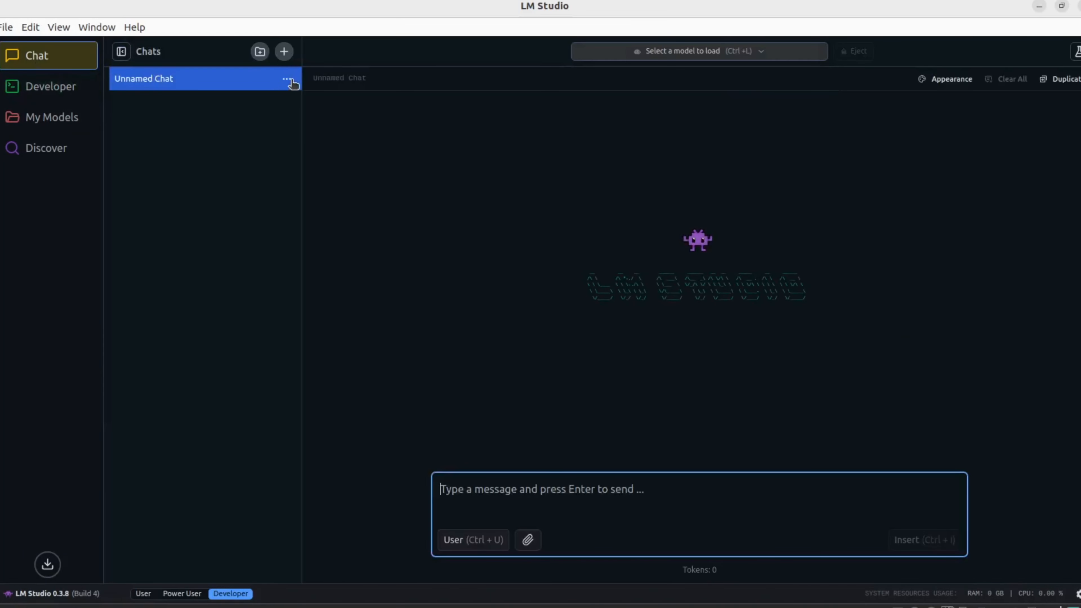
pyautogui.click(696, 50)
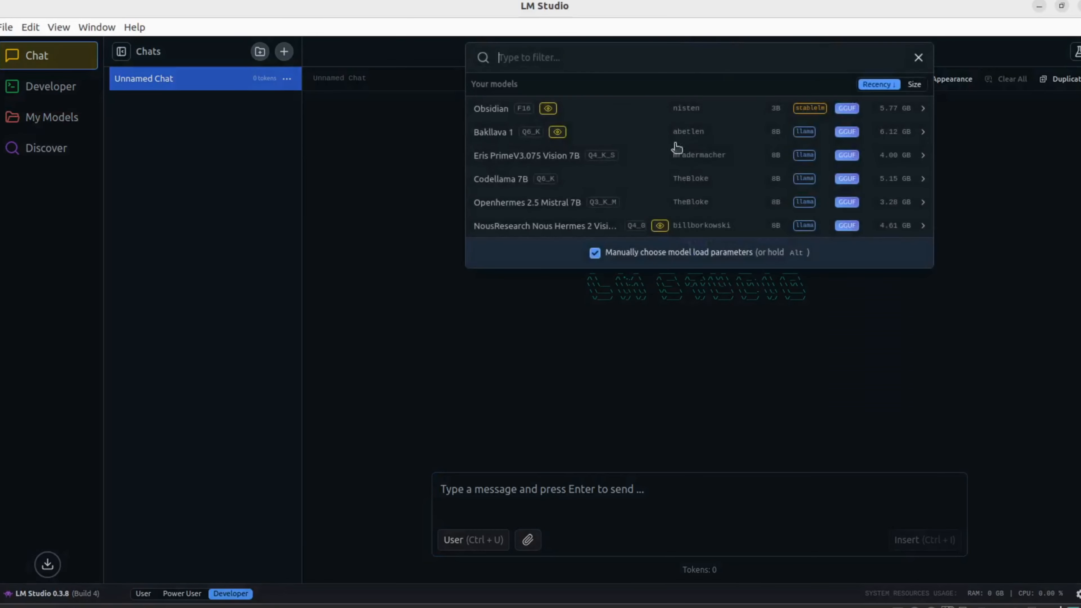
pyautogui.click(375, 246)
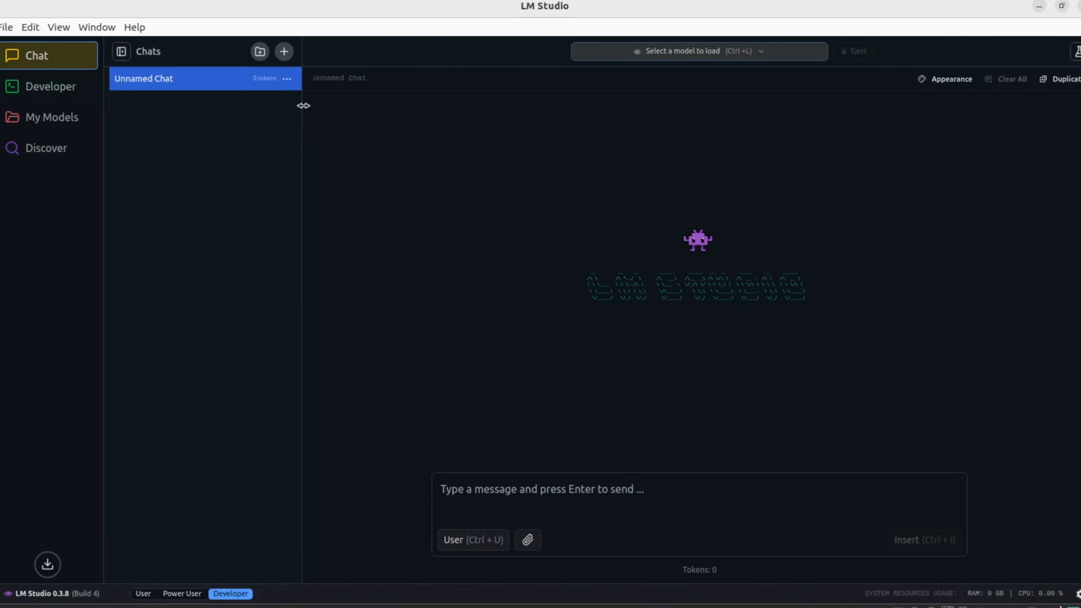
# Refresh the local models directory twice so that newly downloaded models are picked up
pyautogui.click(66, 122)
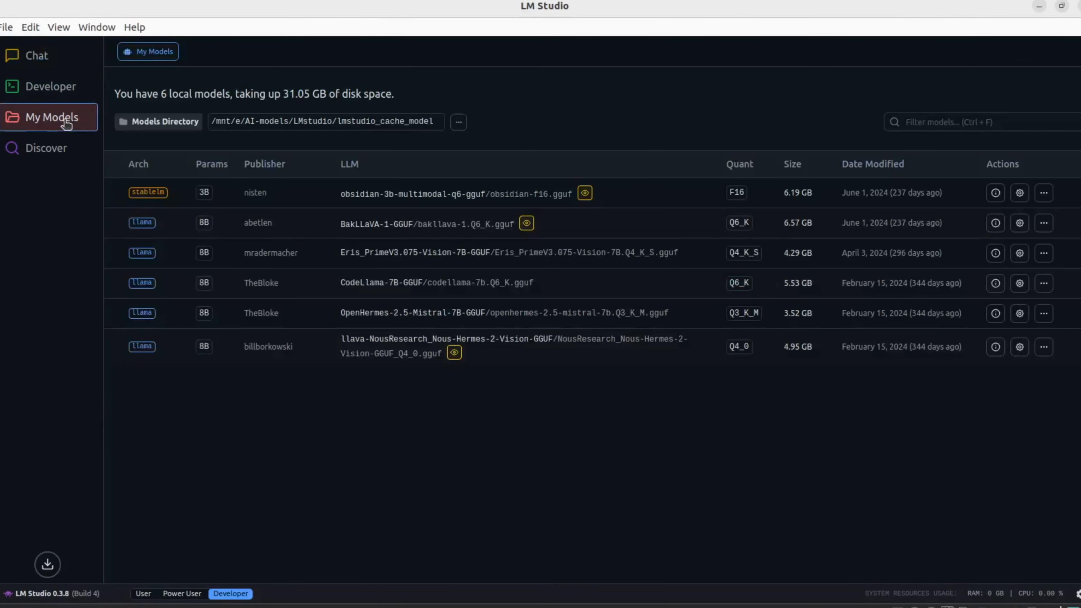
pyautogui.click(457, 124)
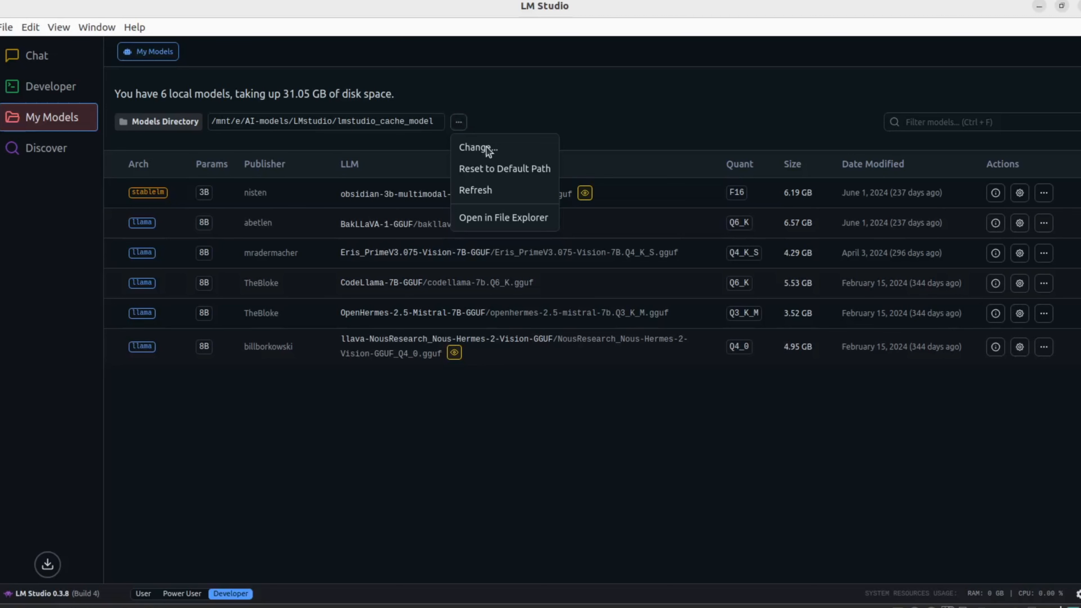
pyautogui.click(486, 189)
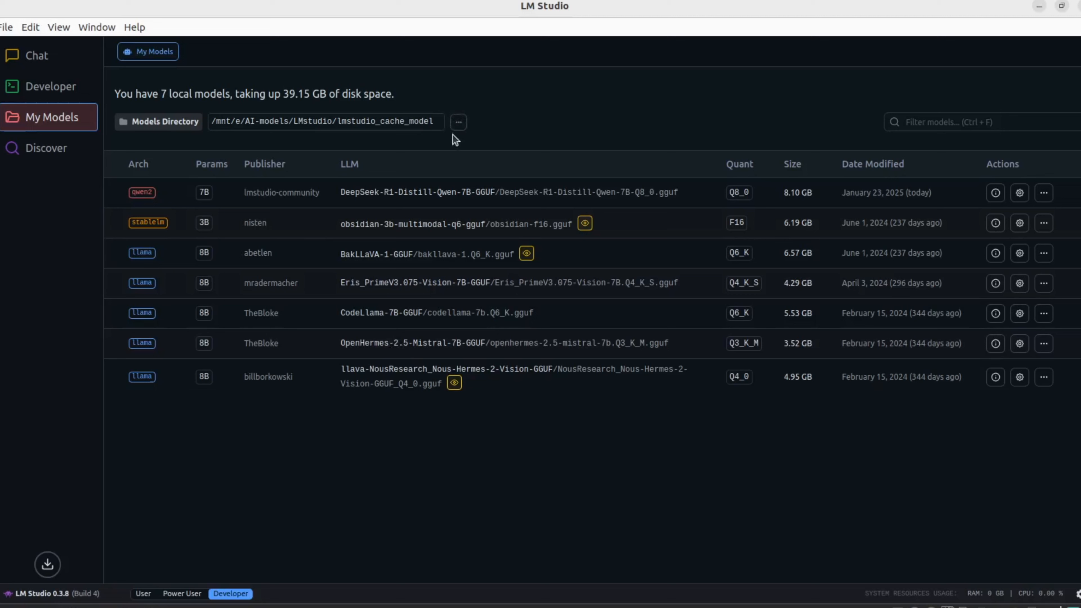
pyautogui.click(457, 124)
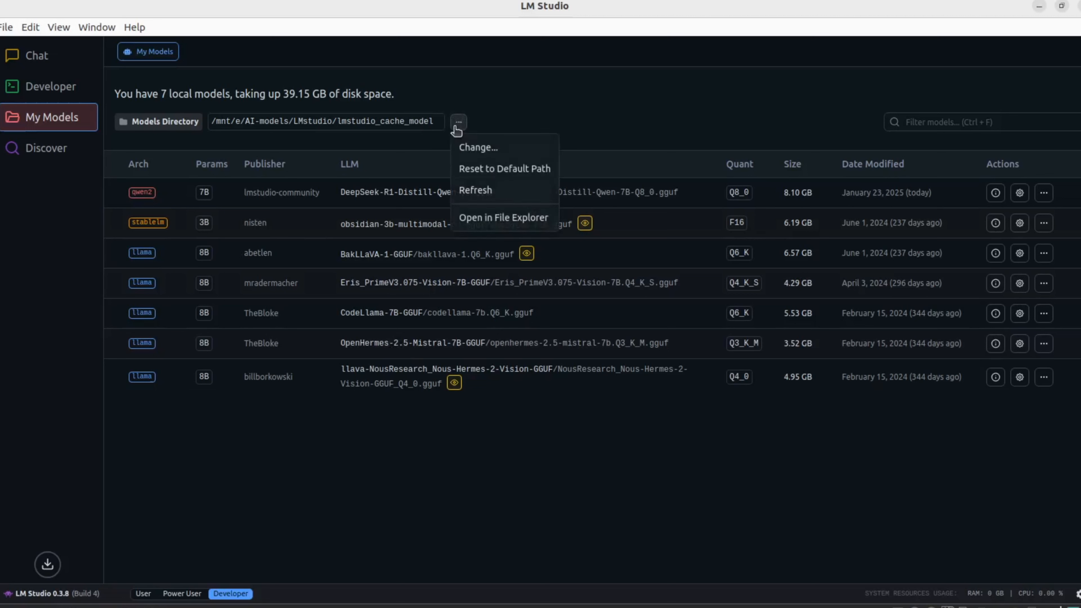
pyautogui.click(483, 189)
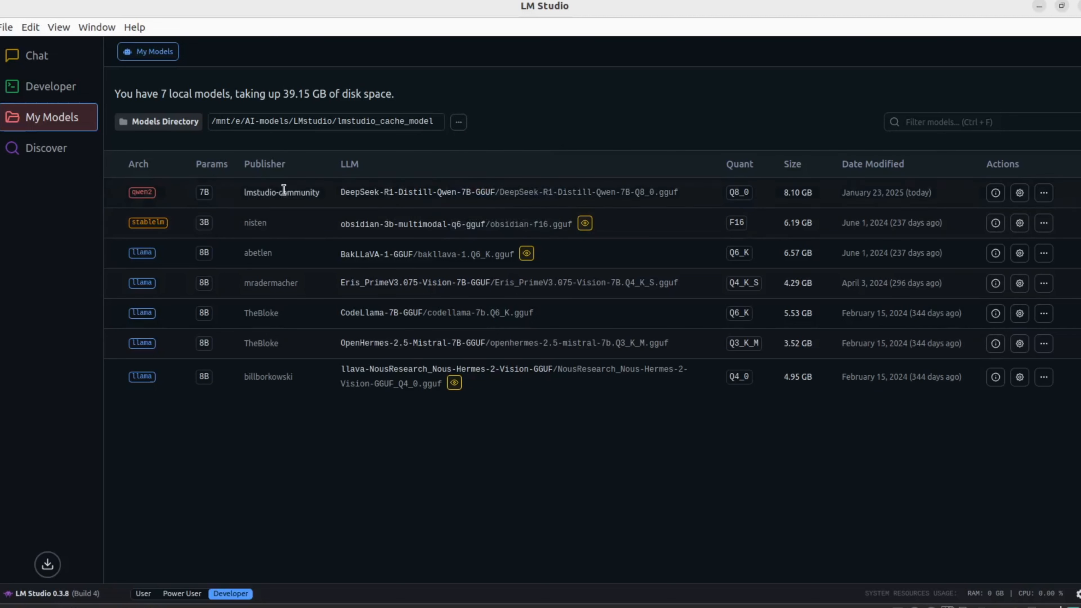
# Copy the API identifier deepseek-r1-distill-qwen-7b and try to load the DeepSeek R1 Distill Qwen 7B model on the local server
pyautogui.click(52, 93)
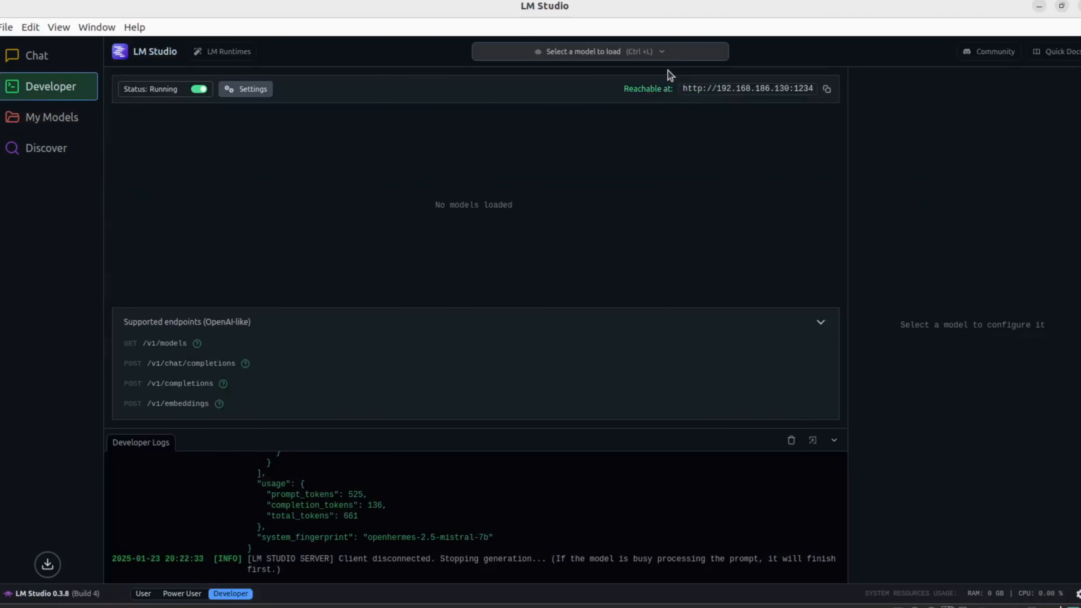
pyautogui.click(673, 52)
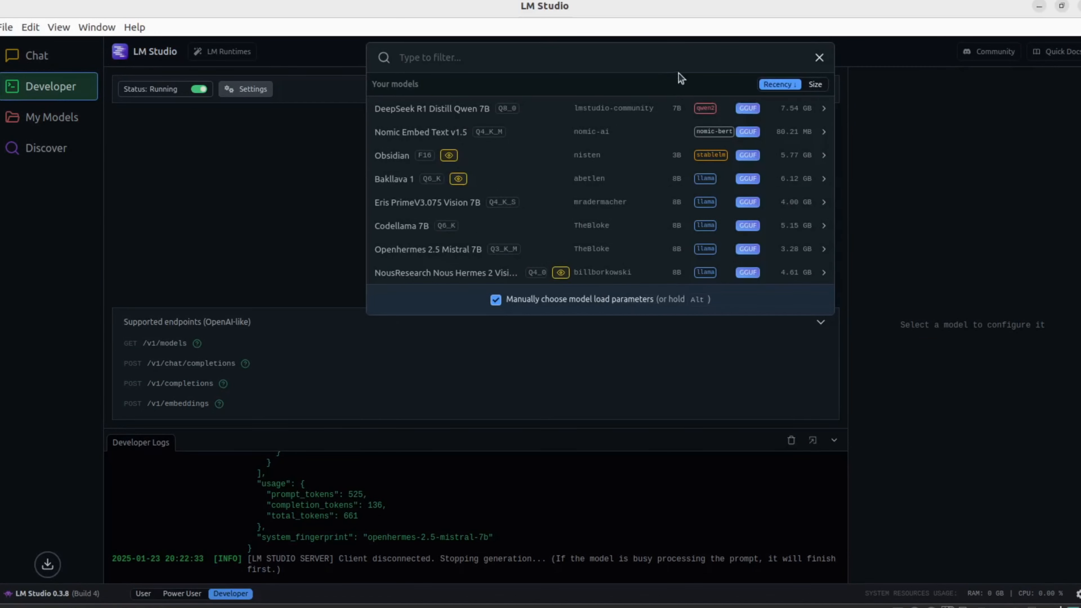
pyautogui.click(479, 109)
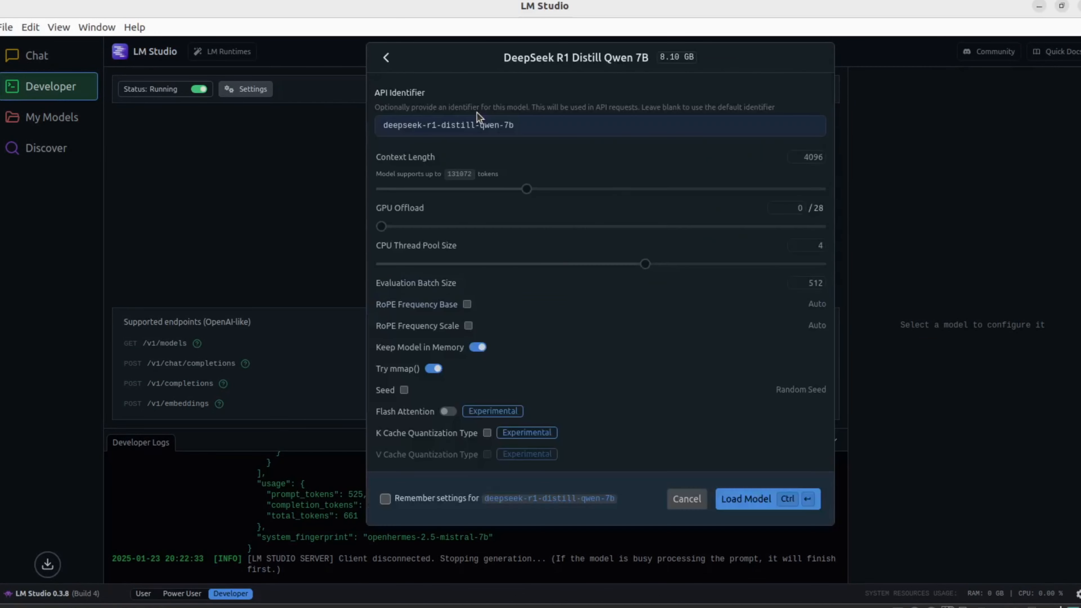
pyautogui.click(526, 124)
pyautogui.tripleClick(431, 124)
pyautogui.hotkey('ctrl', 'c')
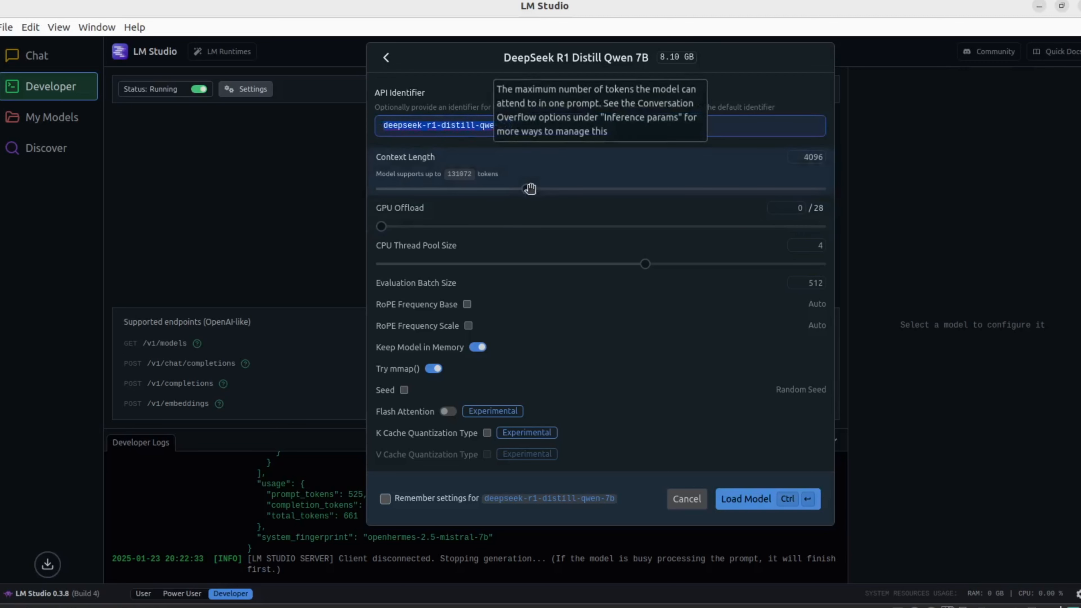
pyautogui.click(753, 504)
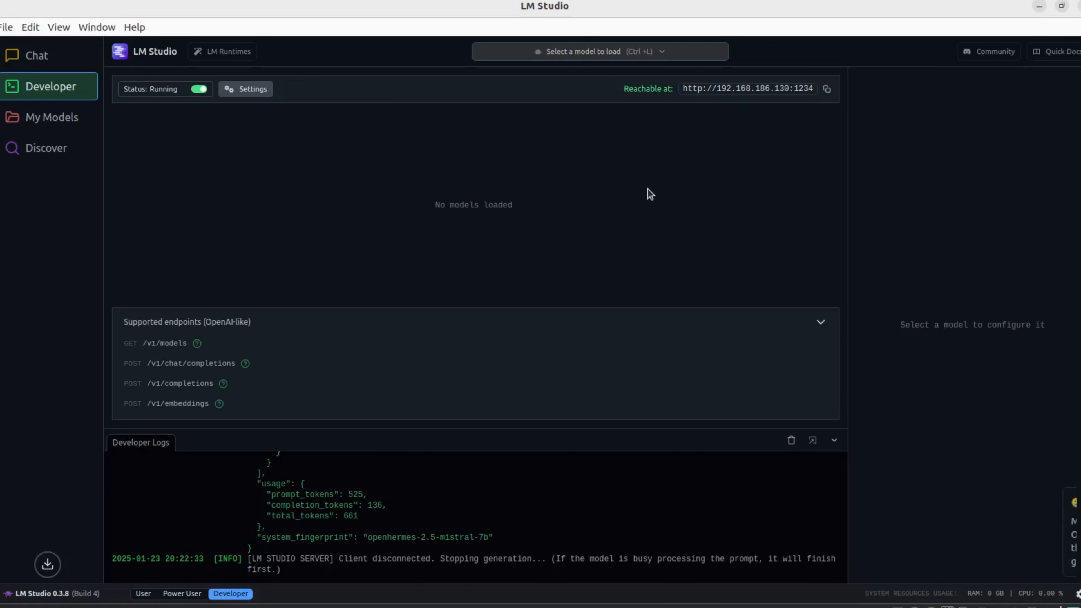
# Set the model loading guardrails to OFF (Not Recommended) in the hardware settings and return to the local server page
pyautogui.click(27, 118)
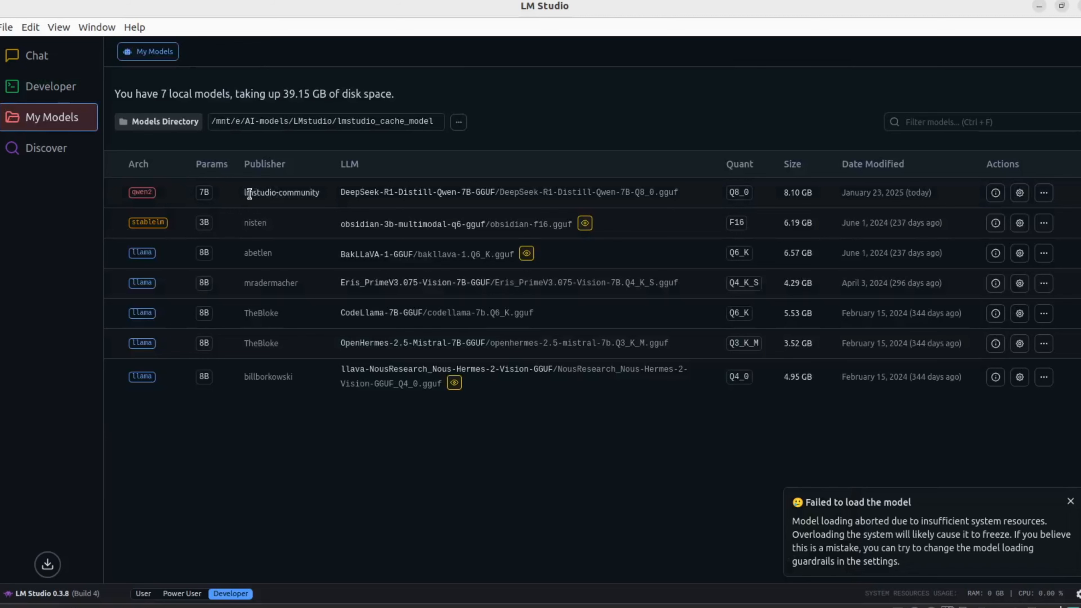
pyautogui.click(53, 150)
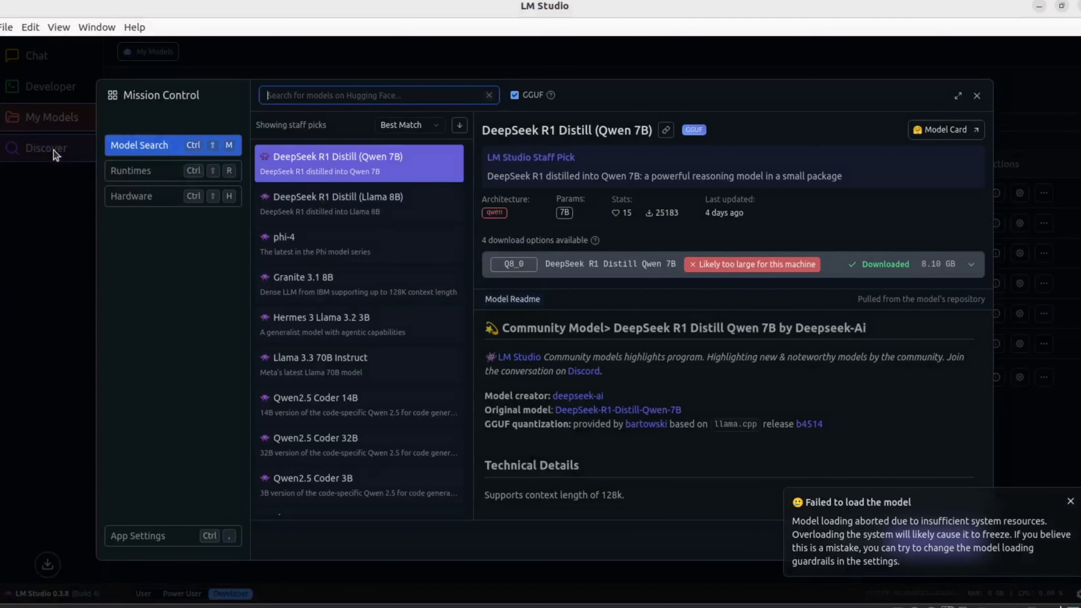
pyautogui.click(178, 180)
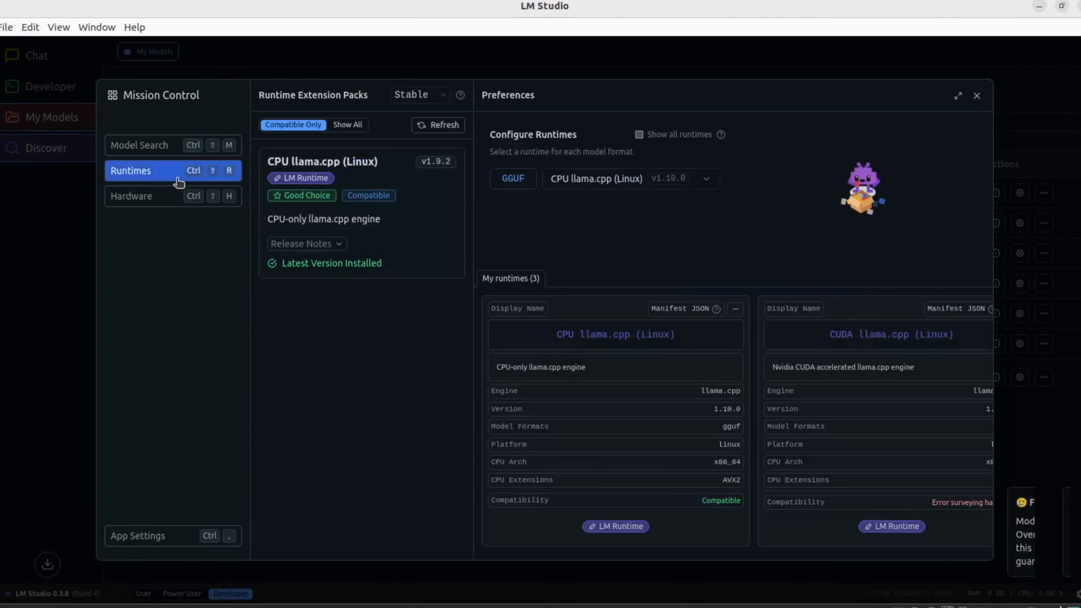
pyautogui.click(166, 199)
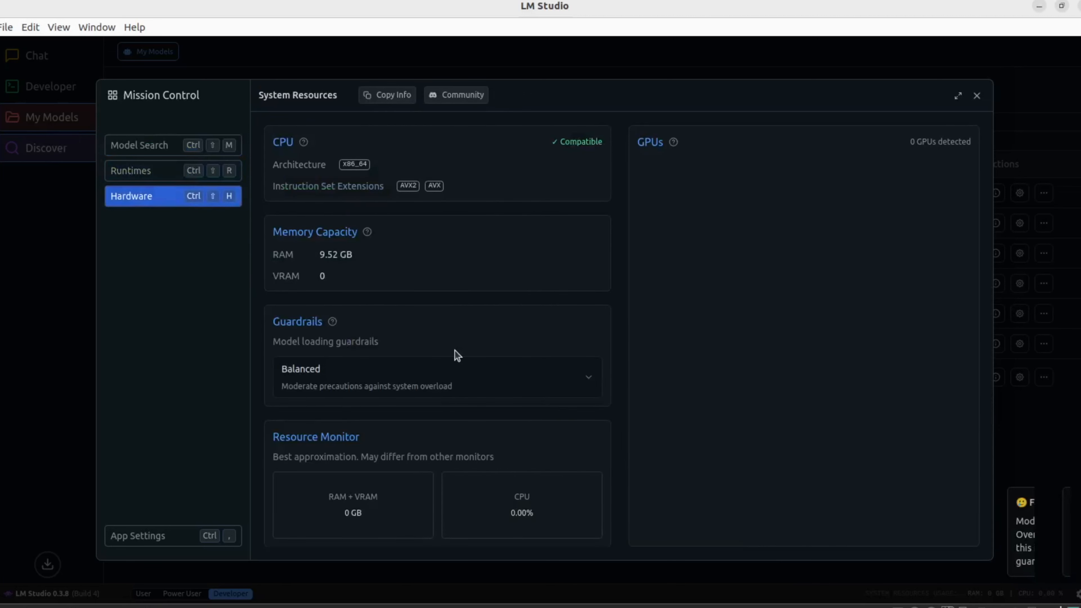
pyautogui.click(408, 388)
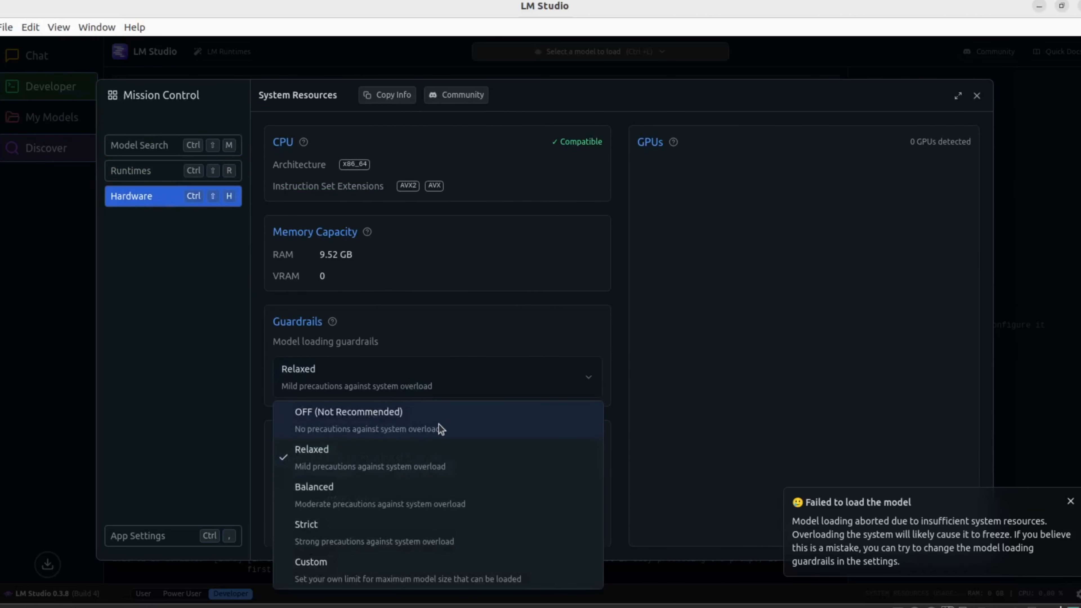
pyautogui.click(453, 423)
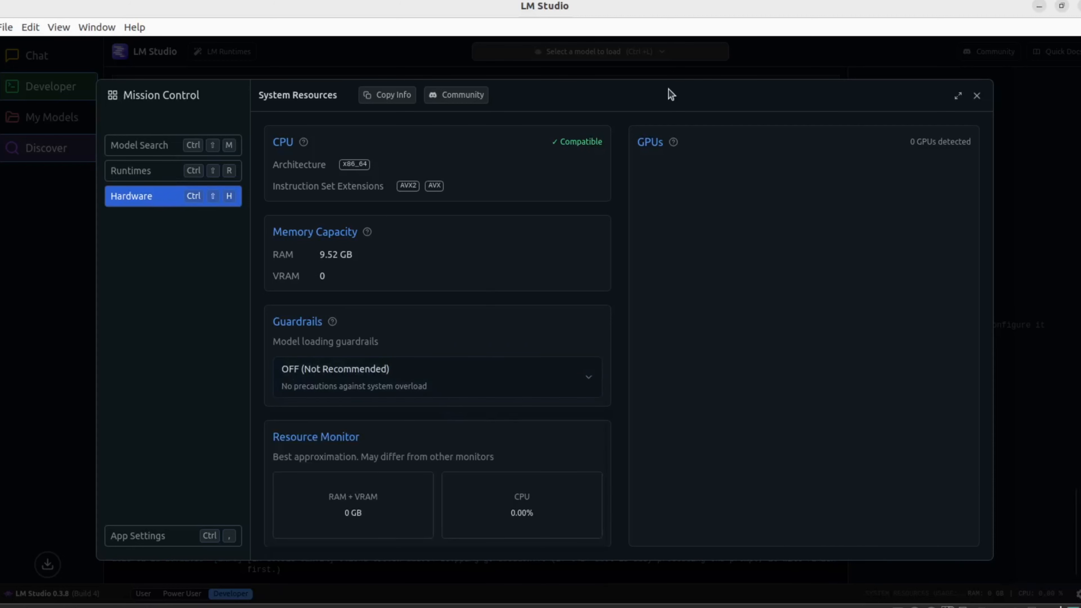
pyautogui.click(976, 98)
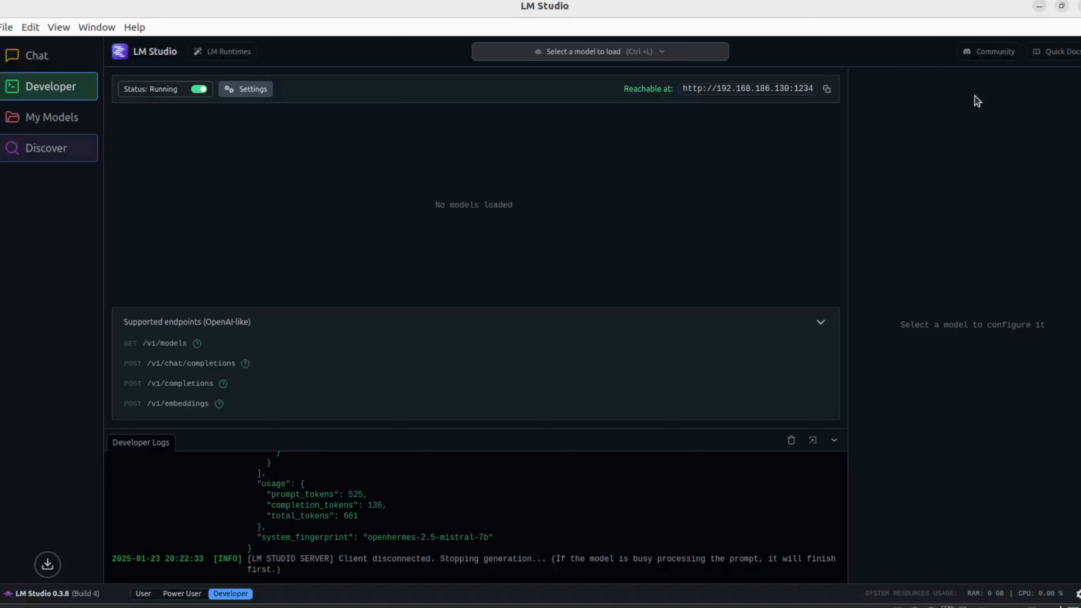
# Load the DeepSeek R1 Distill Qwen 7B model on the local server again
pyautogui.click(593, 55)
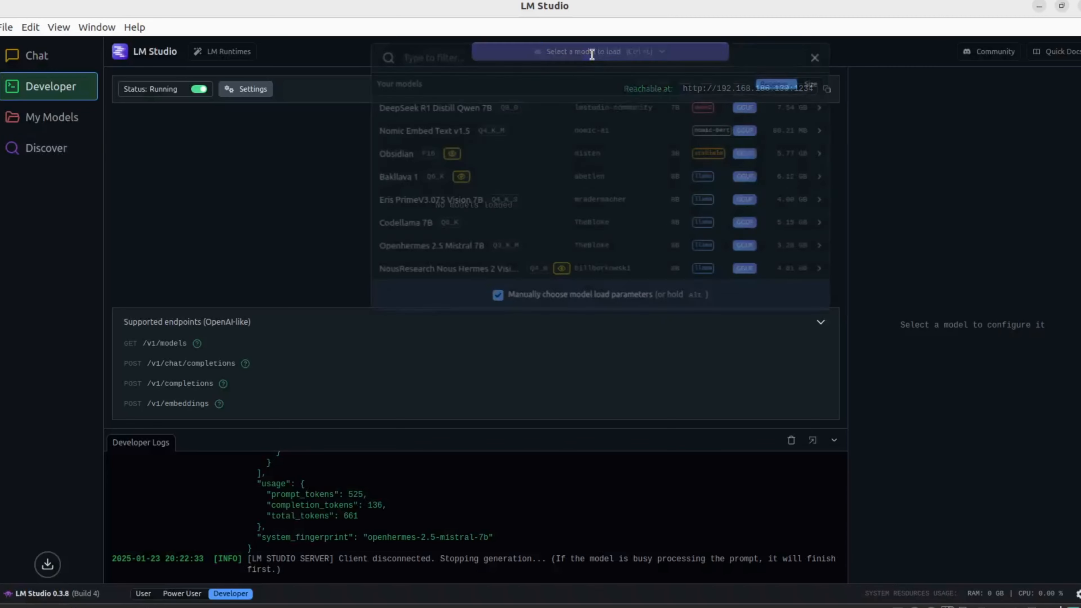
pyautogui.click(512, 111)
pyautogui.click(759, 508)
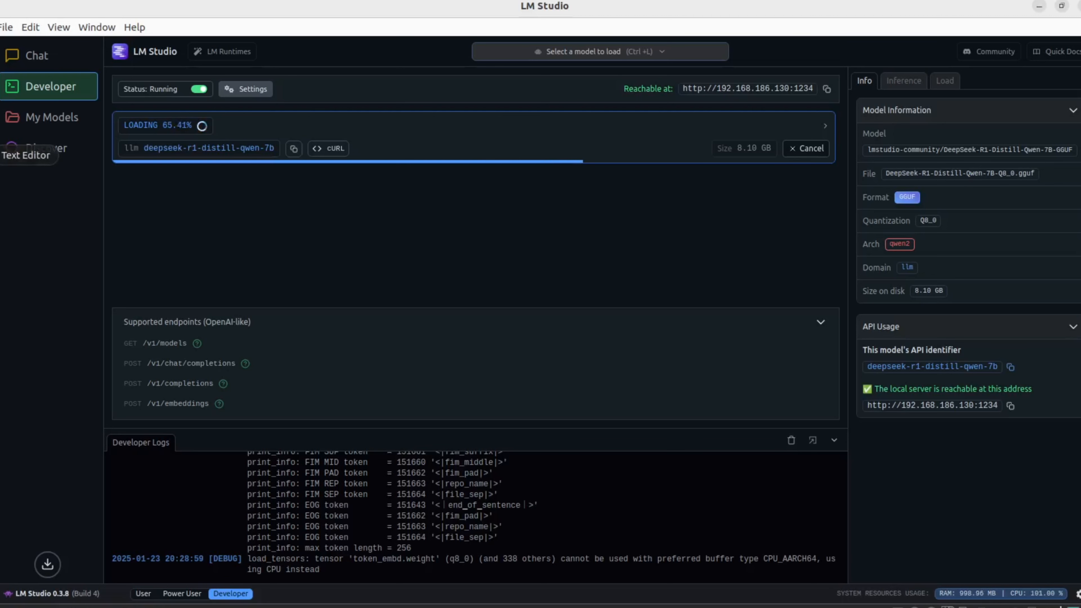
# Switch to the terminal, set MODEL to "deepseek-r1-distill-qwen-7b" in lm_studio_local_server.py, and save the file
pyautogui.click(5, 109)
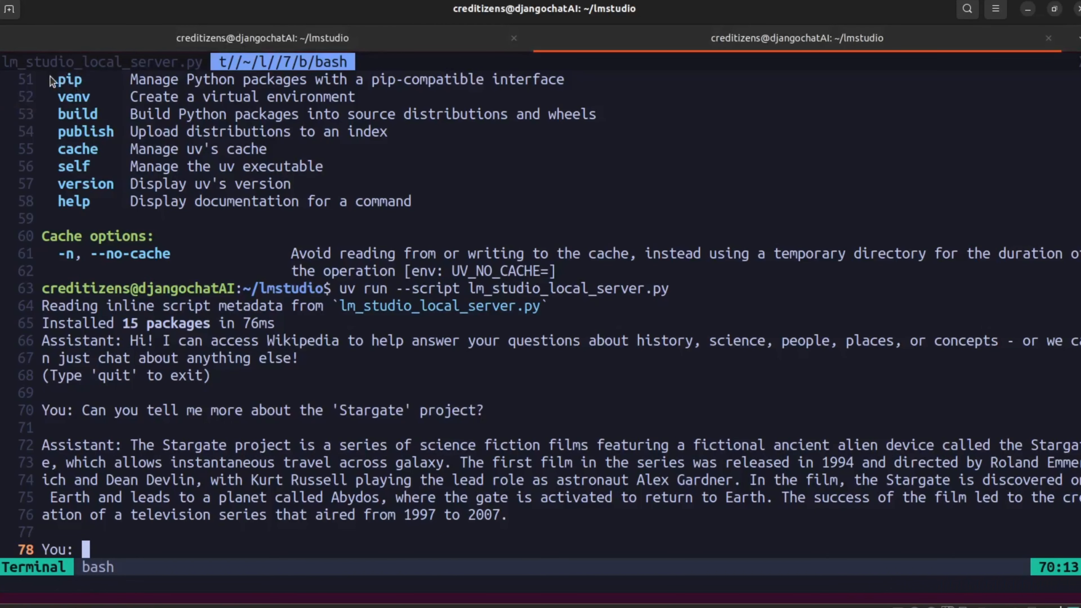
pyautogui.click(62, 64)
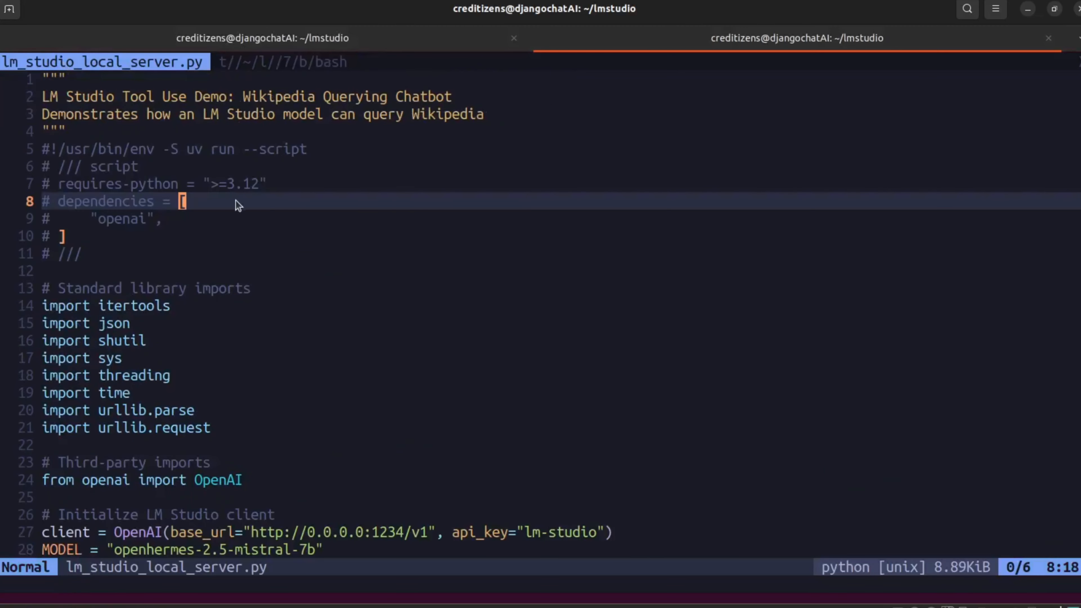
pyautogui.press('i')
pyautogui.press('Down')
pyautogui.press('Down')
pyautogui.press('Down')
pyautogui.press('Down')
pyautogui.press('Down')
pyautogui.press('Down')
pyautogui.press('Down')
pyautogui.press('Down')
pyautogui.press('Down')
pyautogui.press('Down')
pyautogui.press('Down')
pyautogui.press('Down')
pyautogui.press('Down')
pyautogui.press('Down')
pyautogui.press('Down')
pyautogui.press('Down')
pyautogui.press('Down')
pyautogui.press('Down')
pyautogui.press('Down')
pyautogui.press('Down')
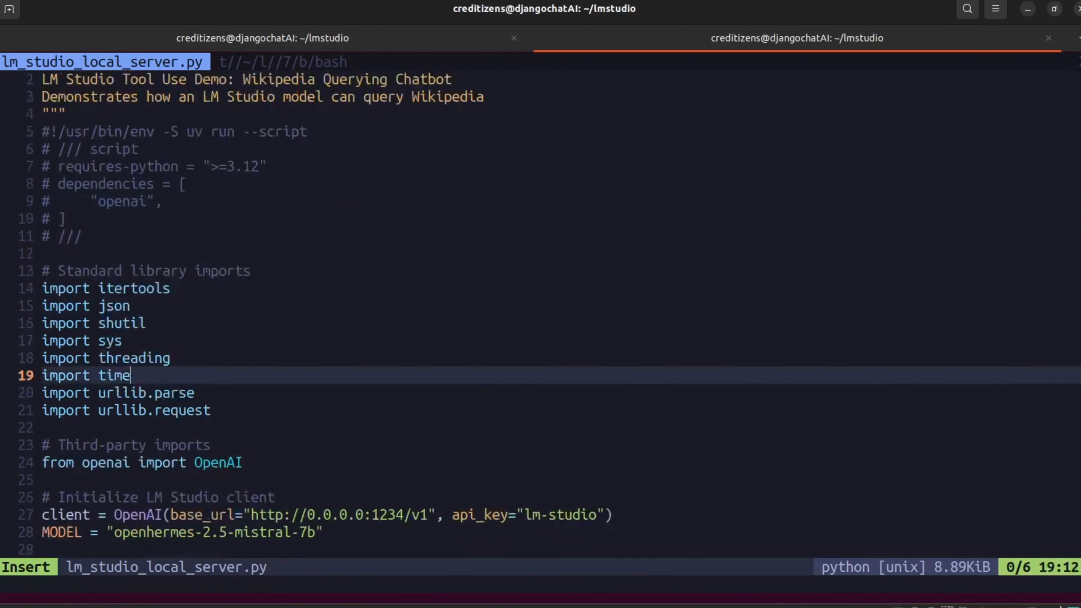
pyautogui.press('Up')
pyautogui.press('Up')
pyautogui.press('Up')
pyautogui.press('Up')
pyautogui.press('Right')
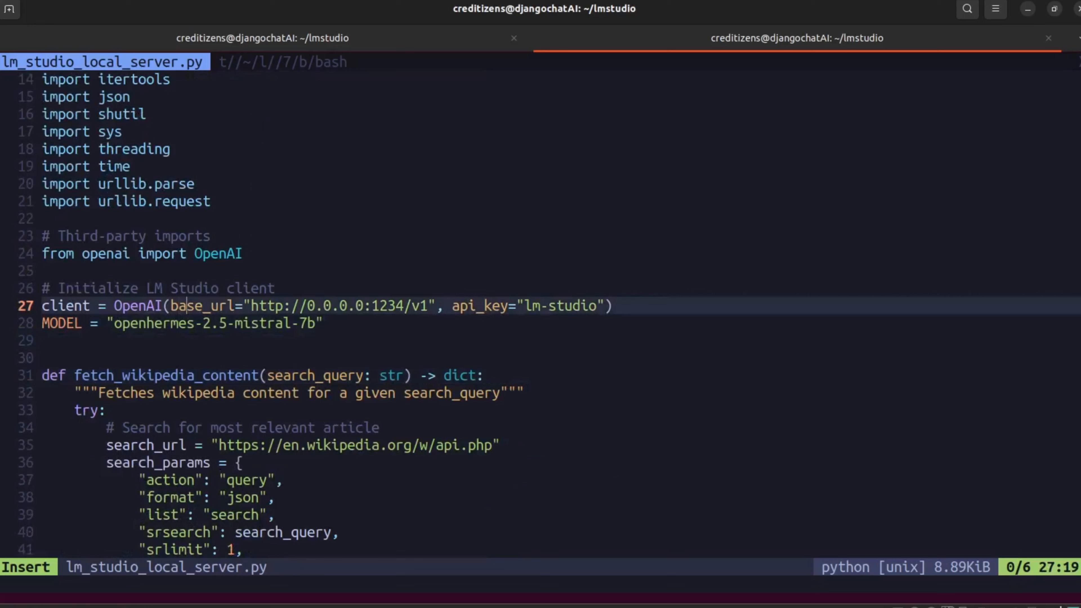
pyautogui.press('Down')
pyautogui.press('BackSpace')
pyautogui.press('BackSpace')
pyautogui.press('BackSpace')
pyautogui.press('BackSpace')
pyautogui.press('BackSpace')
pyautogui.press('BackSpace')
pyautogui.press('BackSpace')
pyautogui.press('BackSpace')
pyautogui.press('BackSpace')
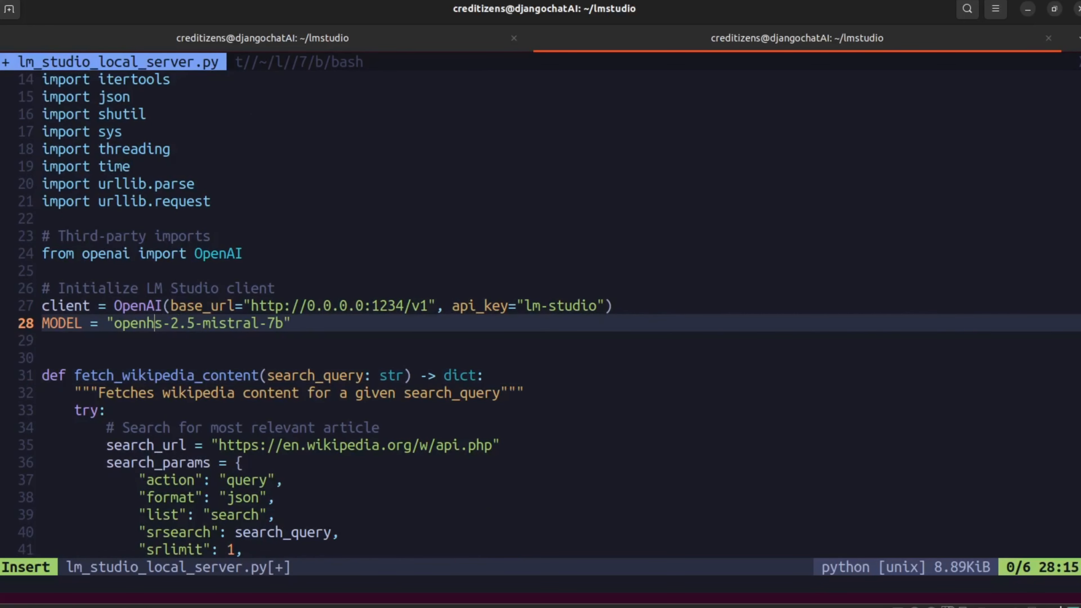
pyautogui.press('Delete')
pyautogui.press('Delete')
pyautogui.press('Delete')
pyautogui.press('Delete')
pyautogui.press('Delete')
pyautogui.press('Delete')
pyautogui.press('Delete')
pyautogui.press('Delete')
pyautogui.press('Delete')
pyautogui.press('Delete')
pyautogui.press('Delete')
pyautogui.press('Delete')
pyautogui.press('Delete')
pyautogui.press('Delete')
pyautogui.press('Delete')
pyautogui.press('Delete')
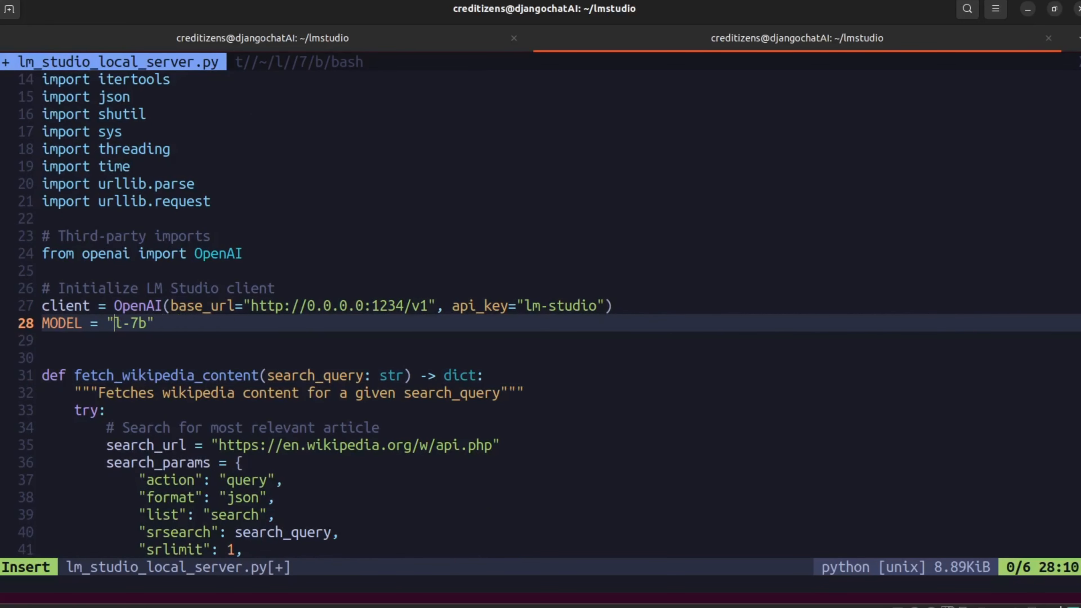
pyautogui.hotkey('ctrl', 'shift', 'v')
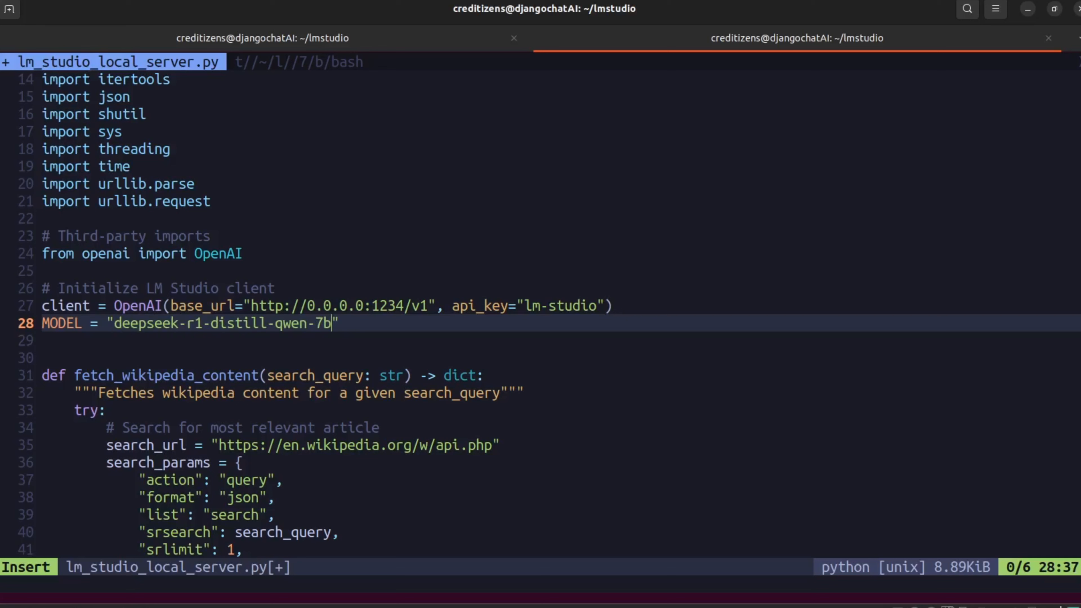
pyautogui.press('Escape')
pyautogui.press(':')
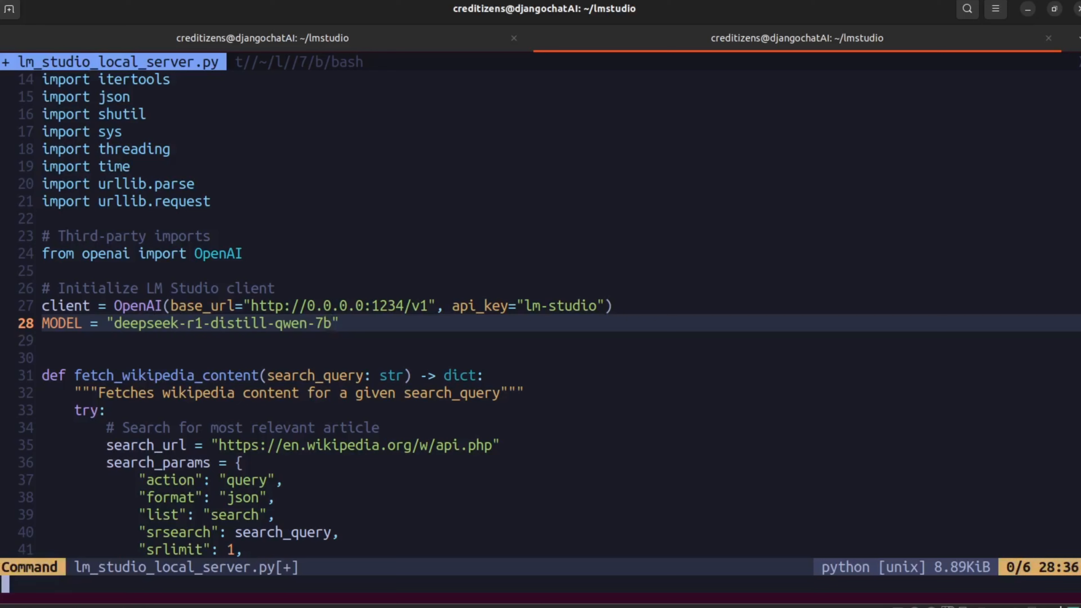
pyautogui.write('w!')
pyautogui.press('Return')
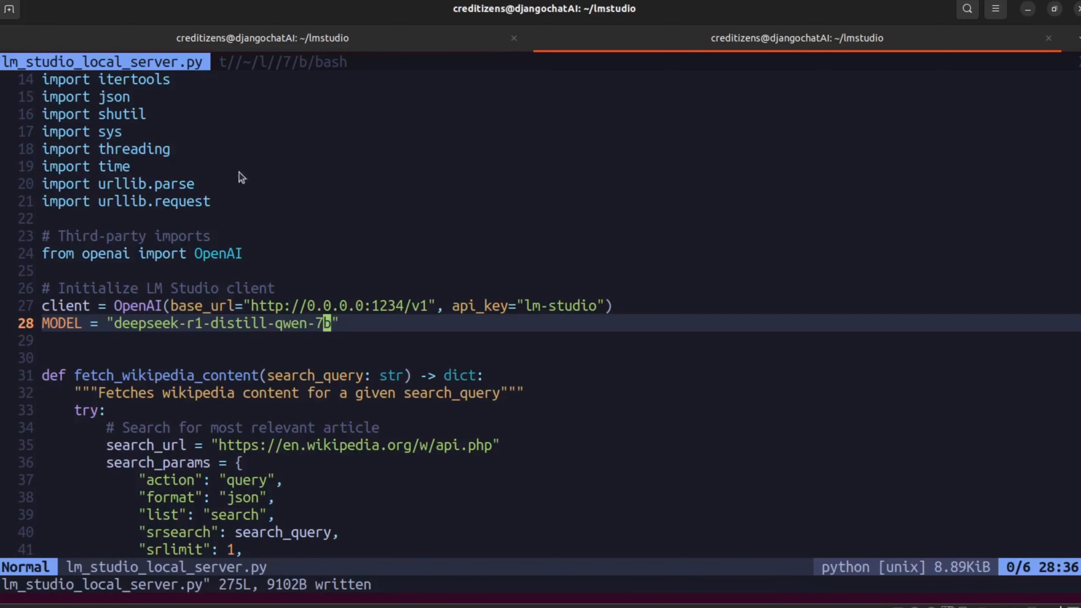
# Interrupt the chatbot script still waiting for a question in the Neovim terminal buffer
pyautogui.click(271, 62)
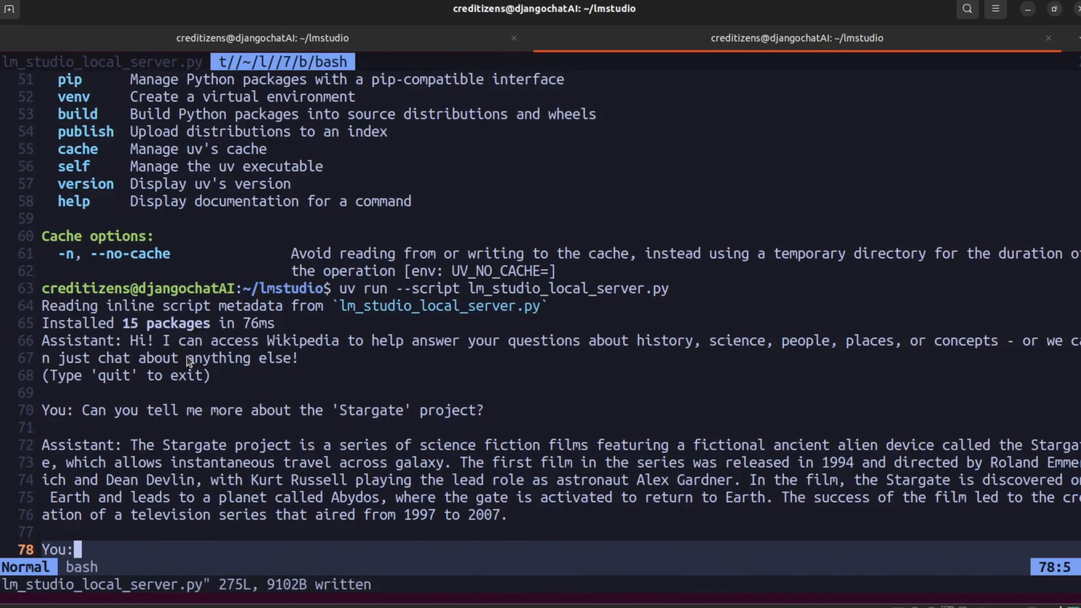
pyautogui.hotkey('ctrl', 'c')
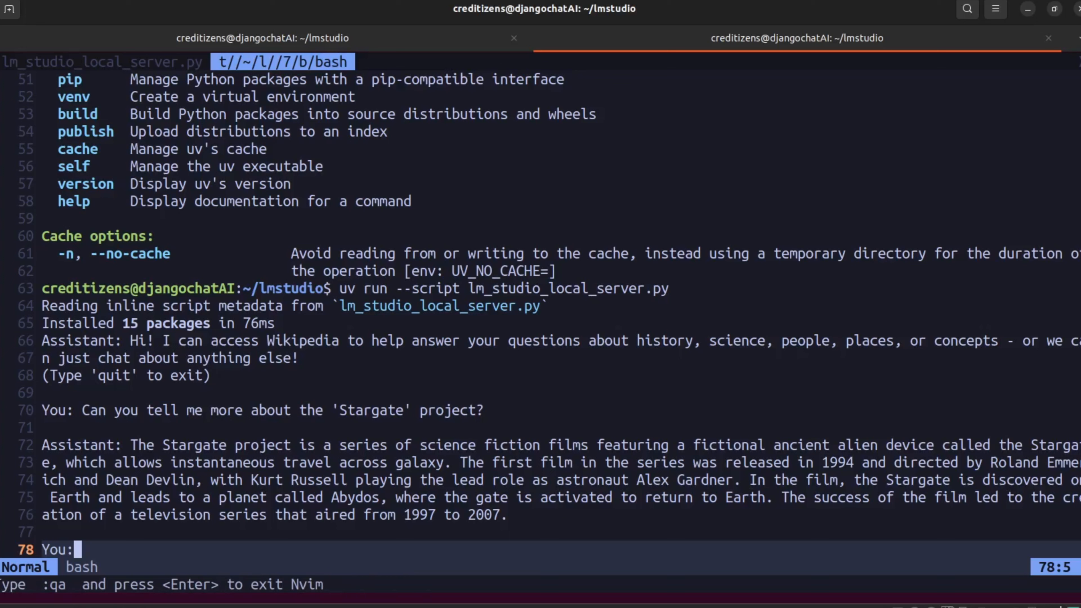
pyautogui.press(':')
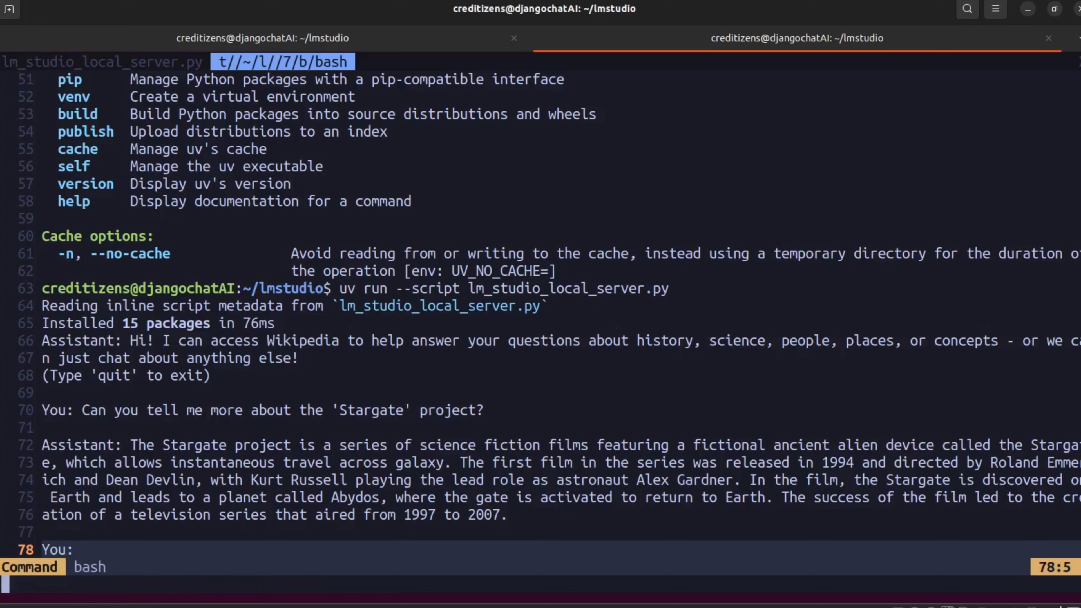
pyautogui.press('Escape')
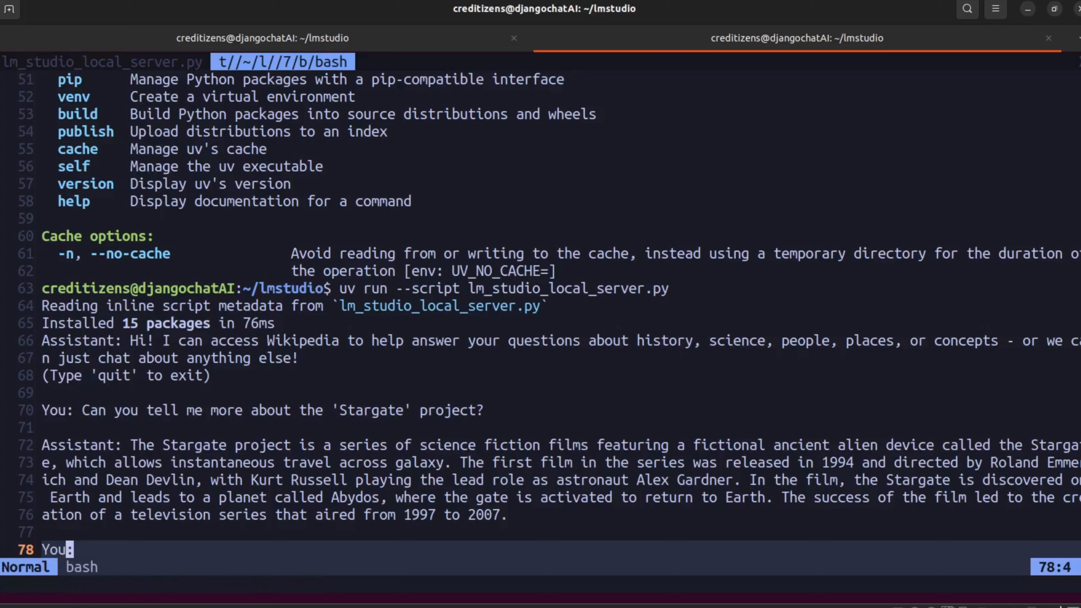
pyautogui.press("'")
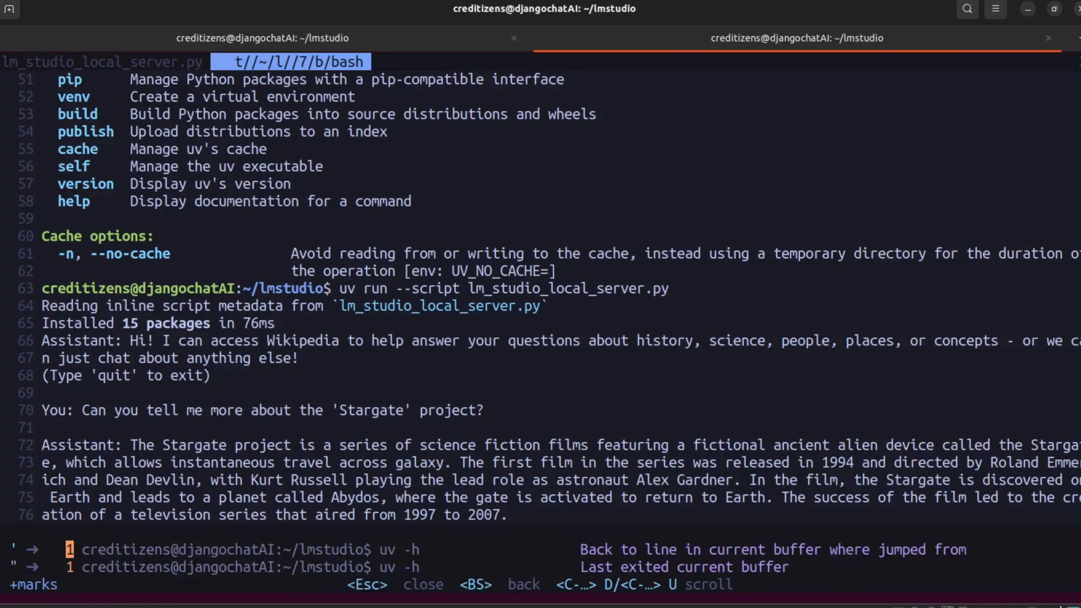
pyautogui.press("'")
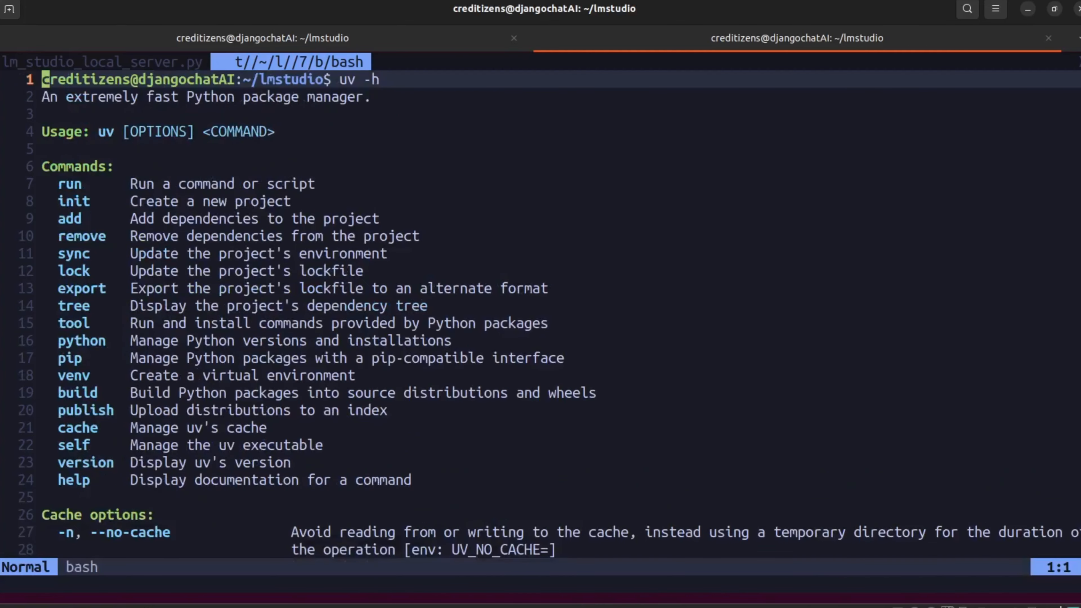
pyautogui.press("'")
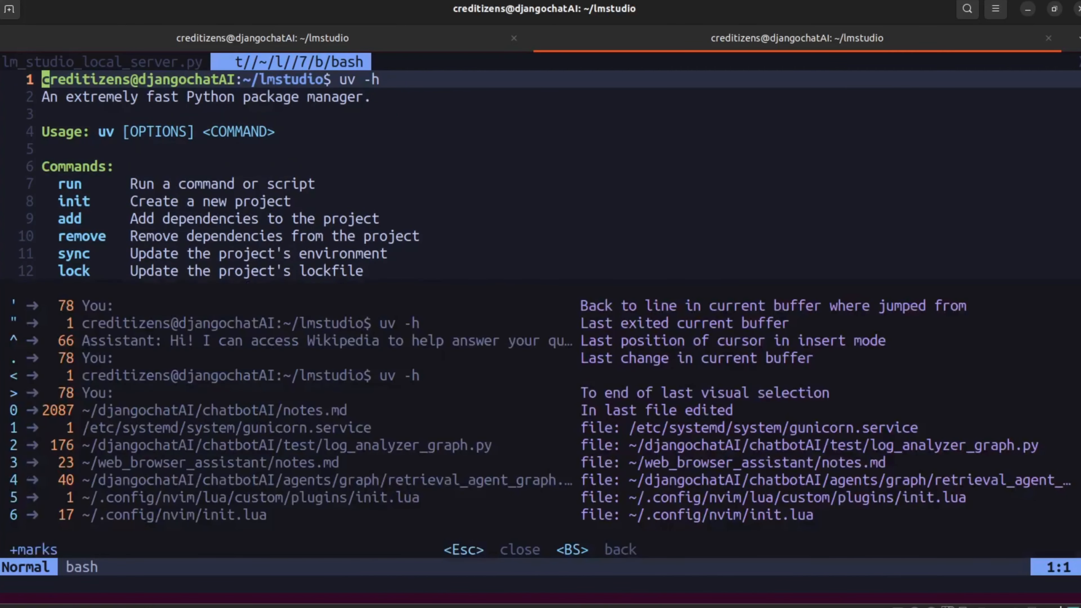
pyautogui.press('Escape')
pyautogui.press('i')
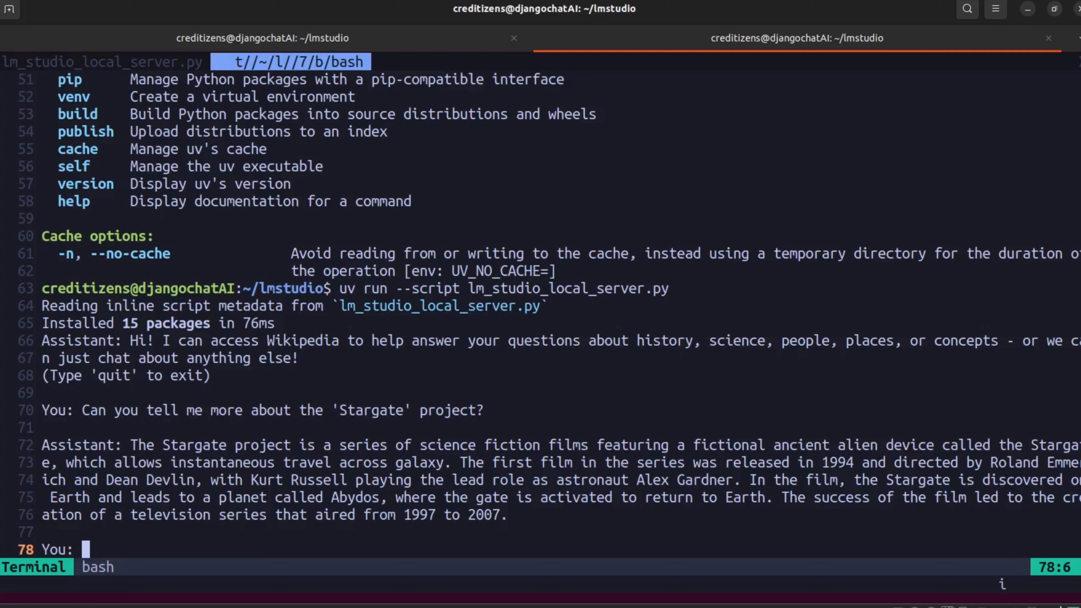
pyautogui.hotkey('ctrl', 'c')
# Clear the terminal and recall the command uv run --script lm_studio_local_server.py at the prompt without running it
pyautogui.write('clear')
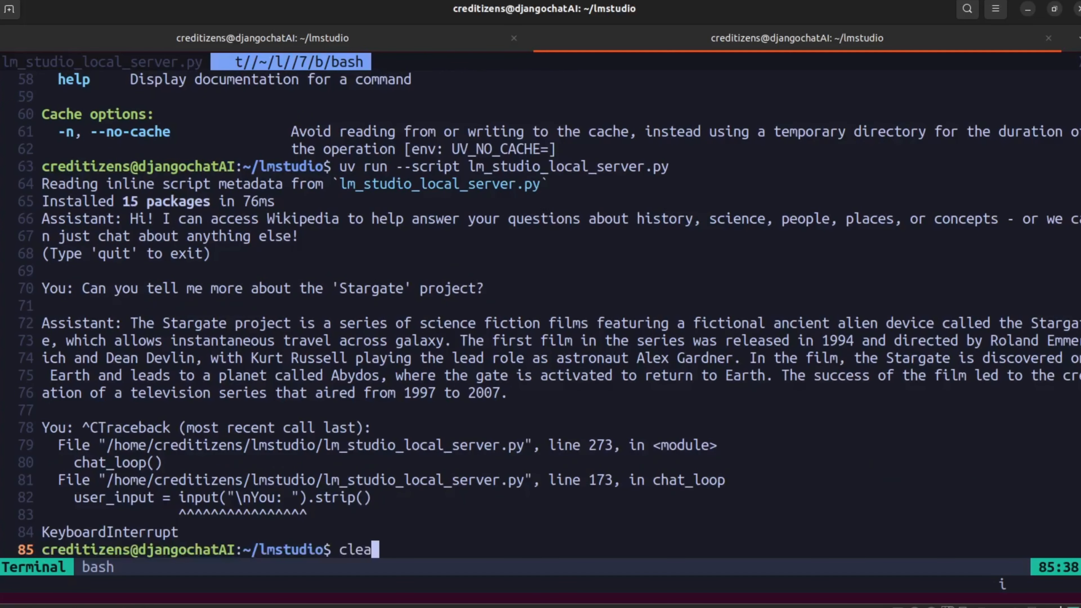
pyautogui.press('Return')
pyautogui.press('Up')
pyautogui.press('Up')
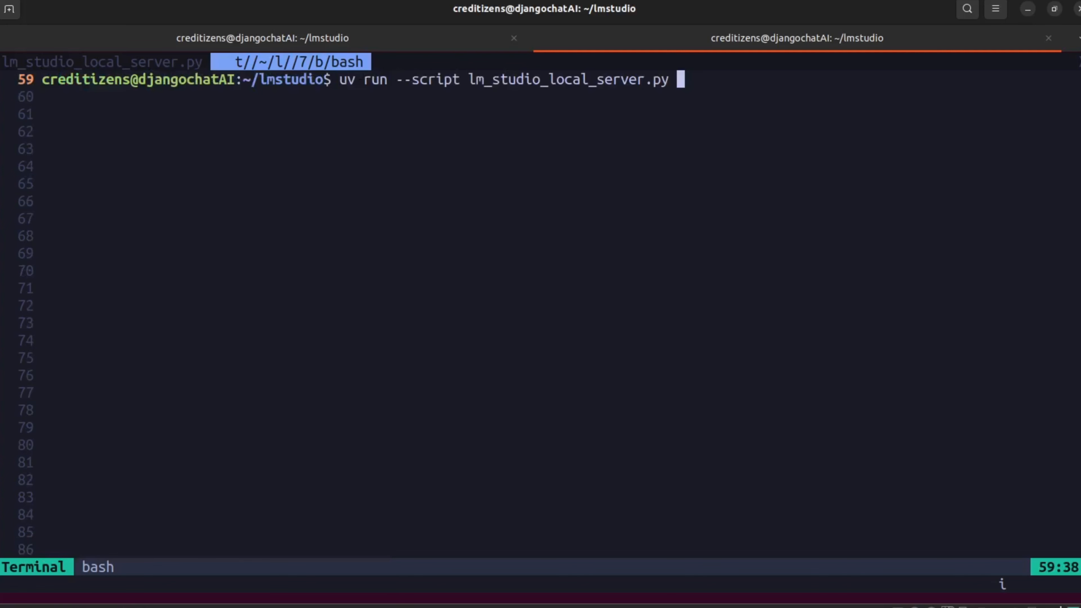
# Switch to LM Studio and check the model's loading progress and the server's reachable address
pyautogui.click(1, 203)
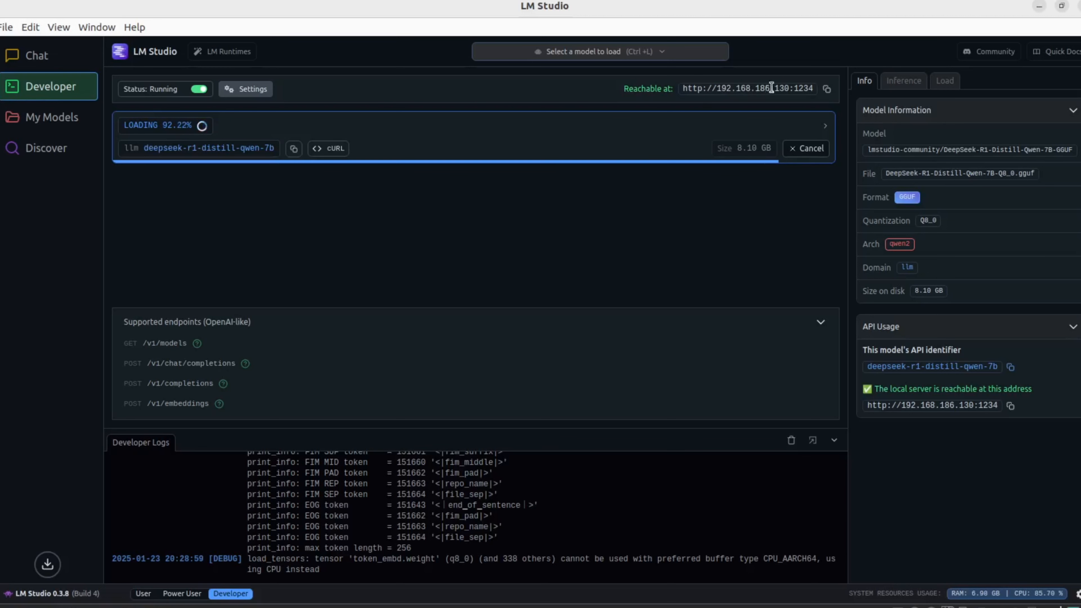
pyautogui.moveTo(714, 89); pyautogui.dragTo(711, 88)
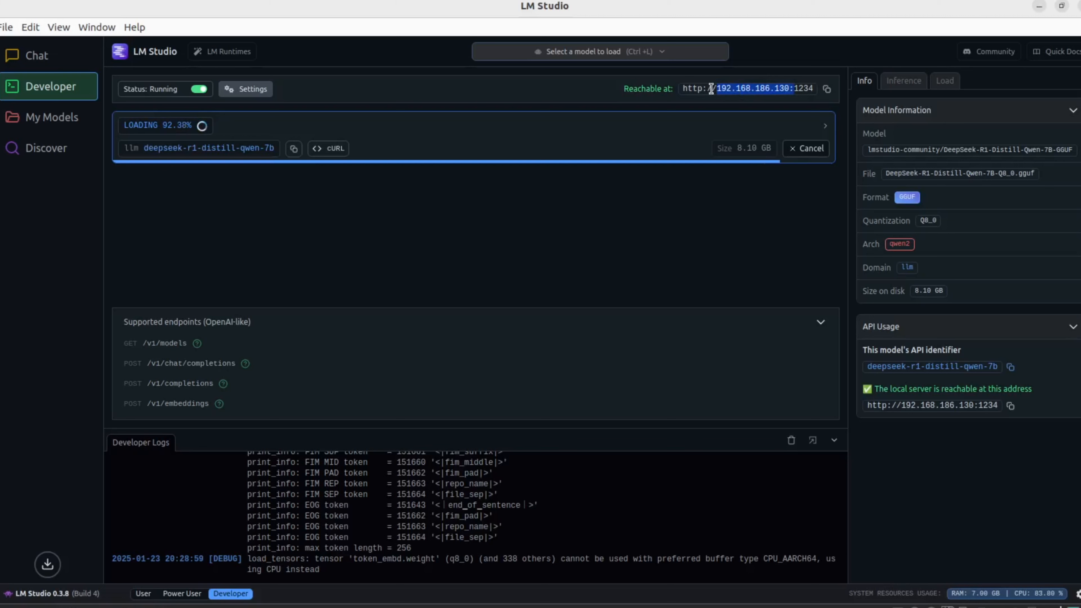
pyautogui.click(690, 99)
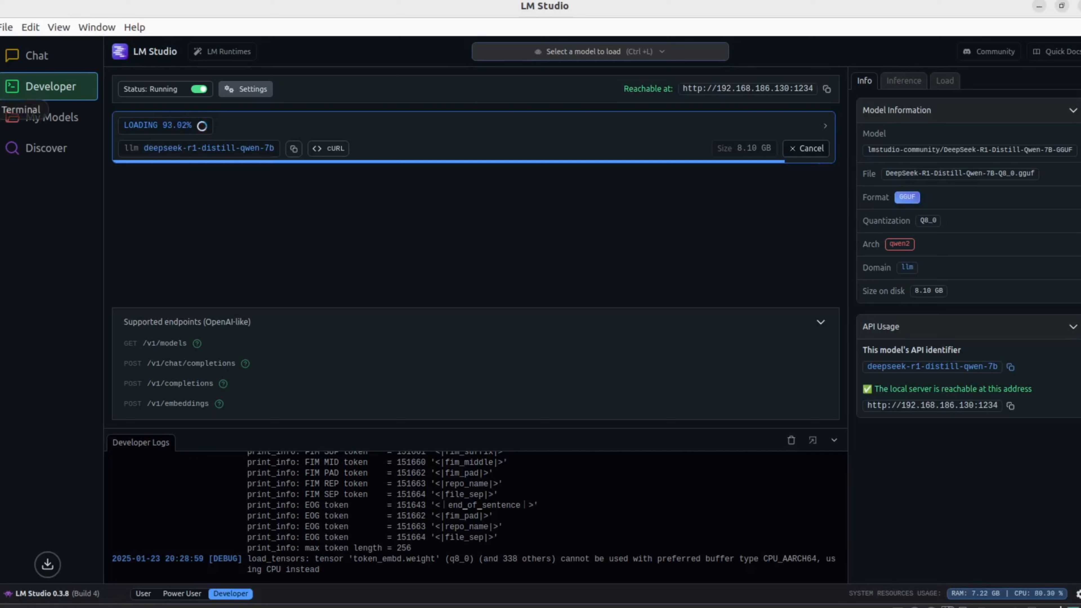
# Return to the terminal, review the script's MODEL setting, and examine the model loading messages in the LM Studio log
pyautogui.click(0, 103)
pyautogui.click(120, 65)
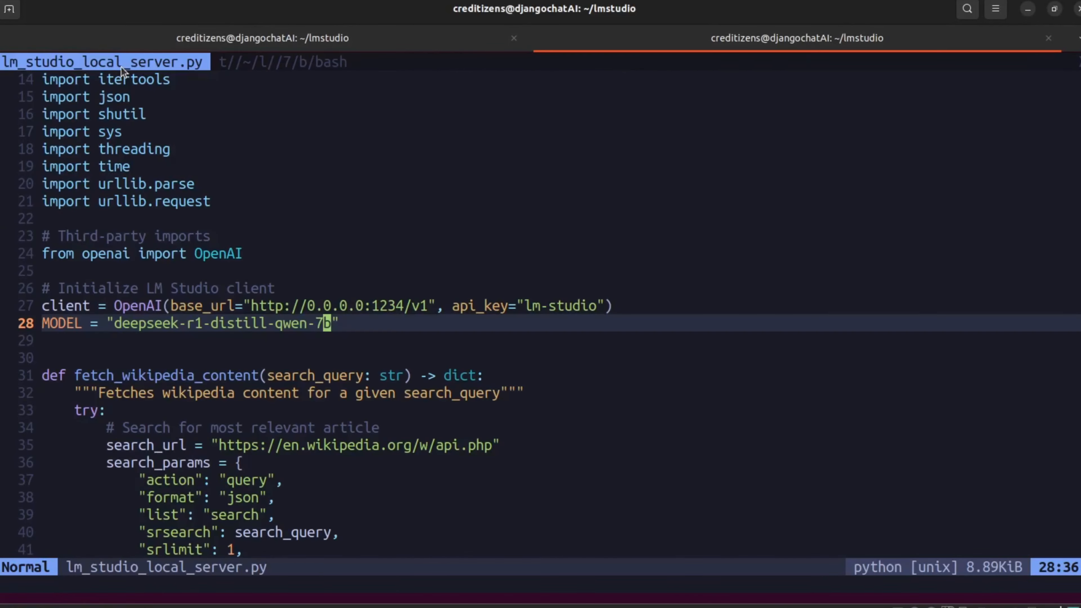
pyautogui.click(250, 59)
pyautogui.click(225, 32)
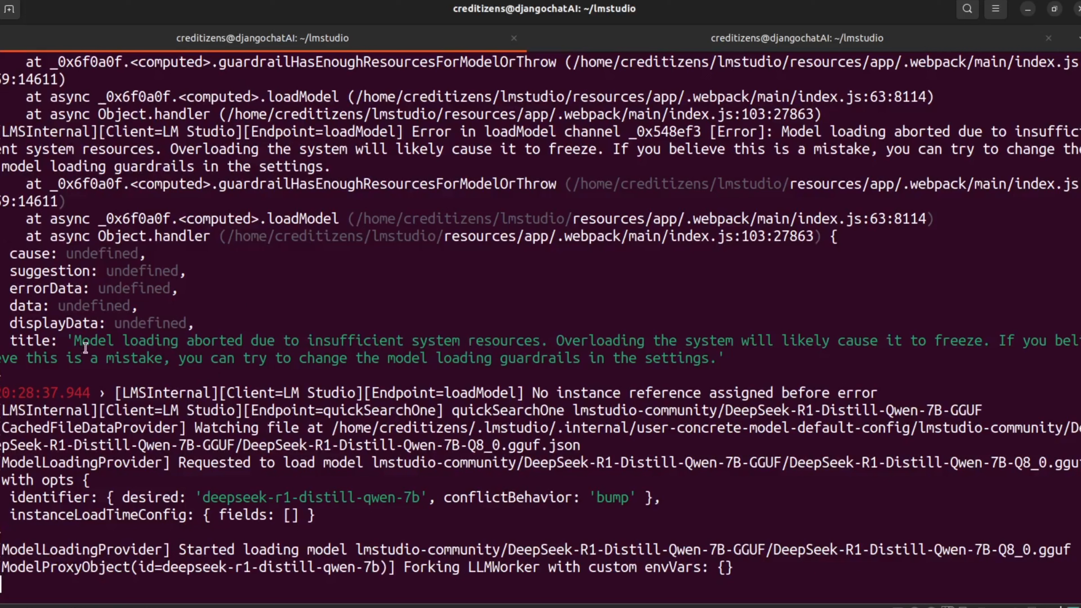
pyautogui.moveTo(72, 342); pyautogui.dragTo(750, 357)
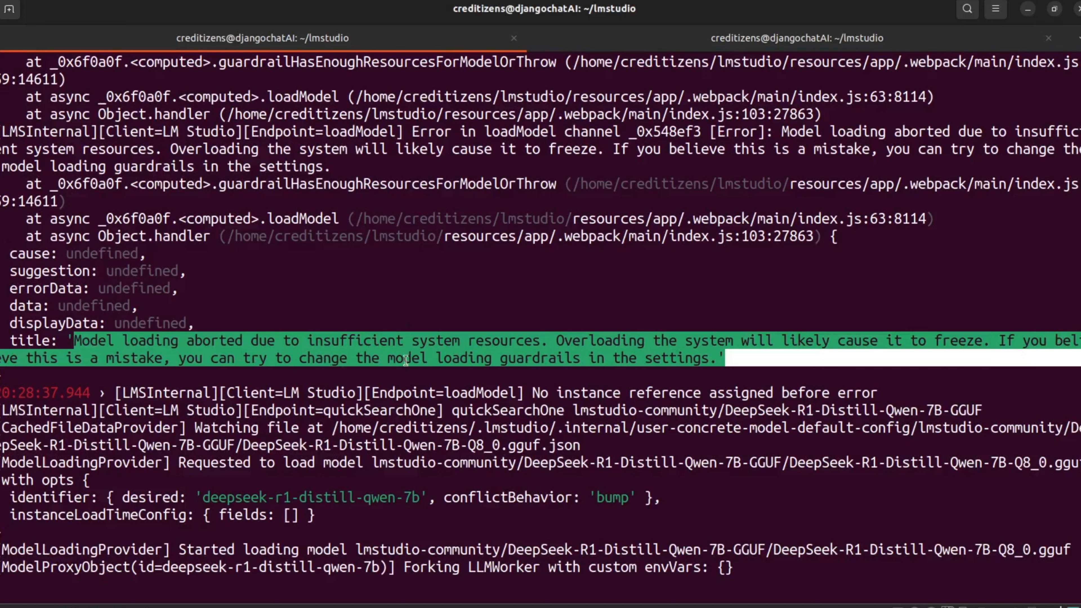
pyautogui.click(289, 430)
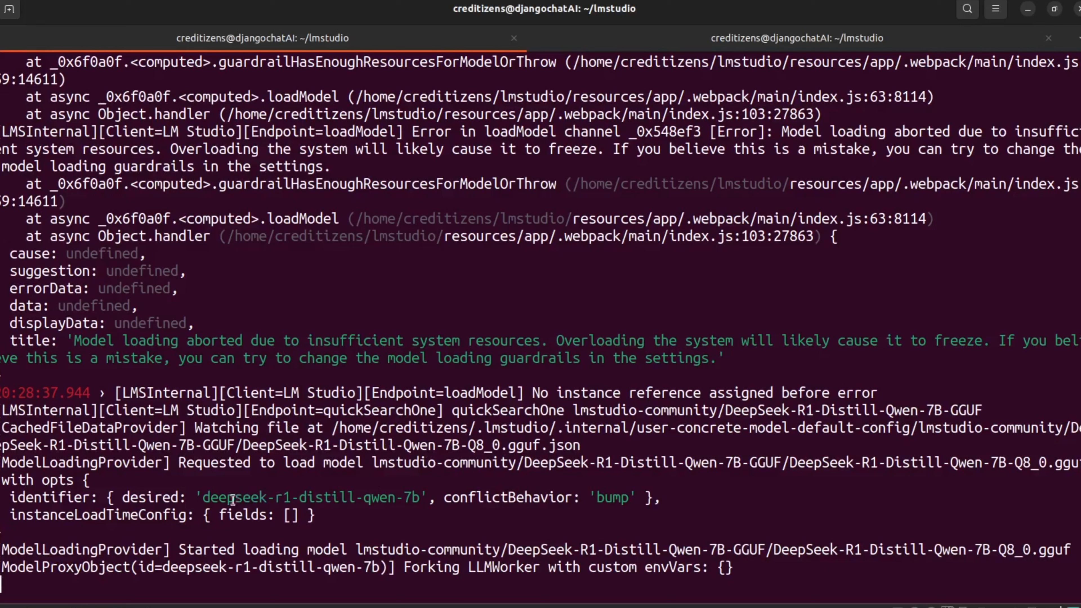
# Check the requested model identifier in the LM Studio log, and run uv run --script lm_studio_local_server.py in the Neovim terminal buffer
pyautogui.moveTo(201, 498); pyautogui.dragTo(639, 496)
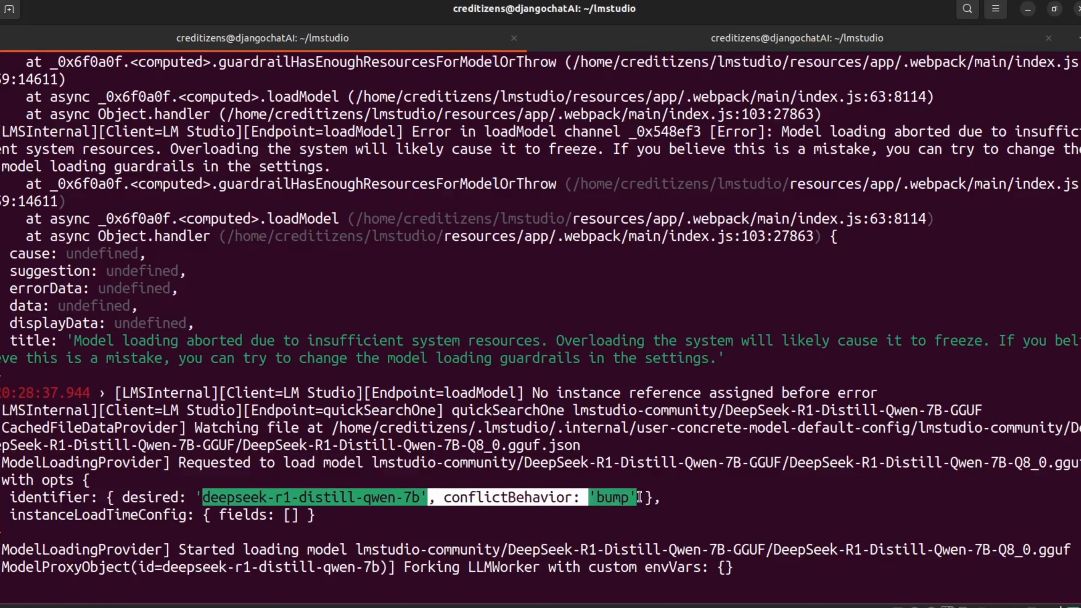
pyautogui.click(602, 518)
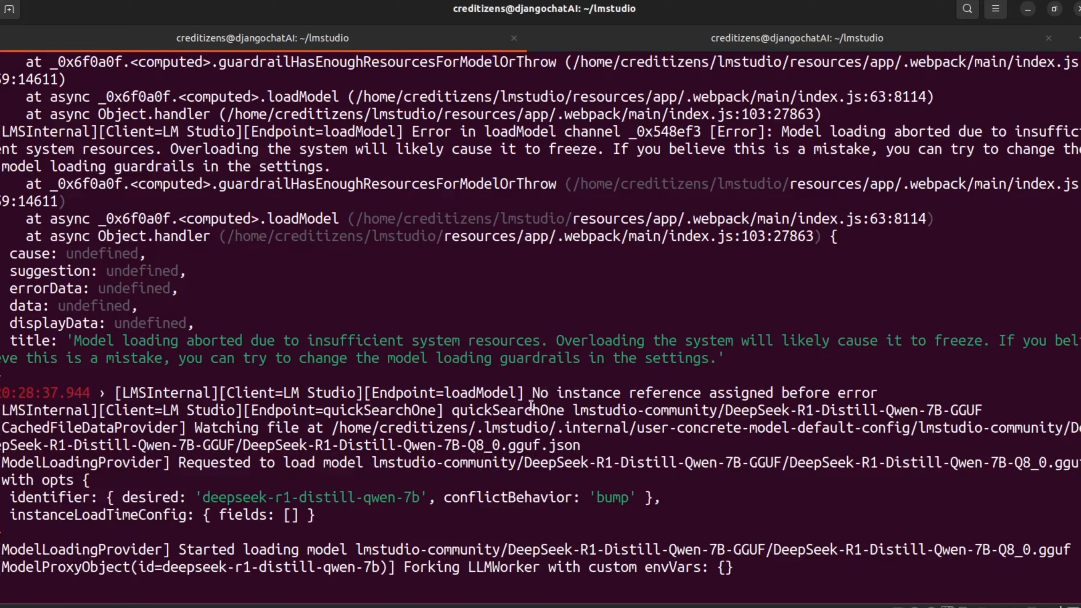
pyautogui.hotkey('ctrl', 'pagedown')
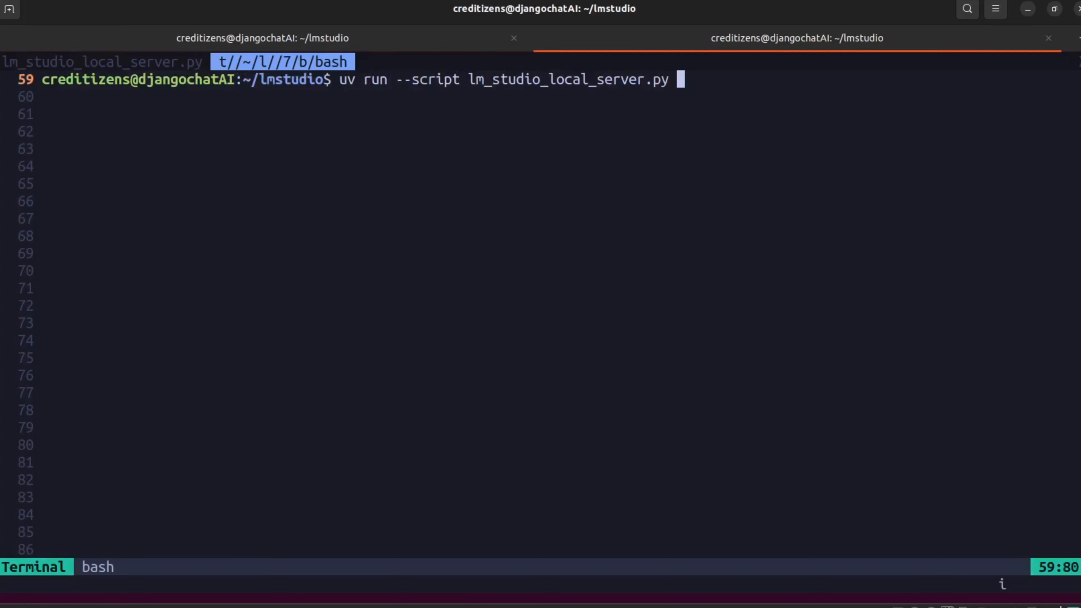
pyautogui.press('Return')
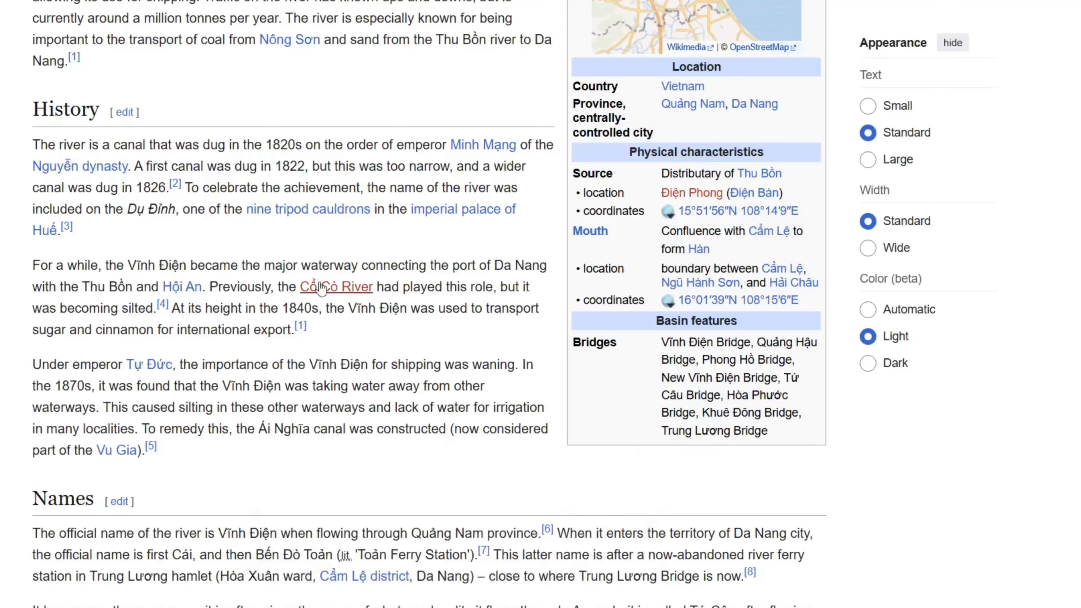
# Switch to the Wikipedia article and highlight its title, Vĩnh Điện River
pyautogui.scroll(5, 116, 81)
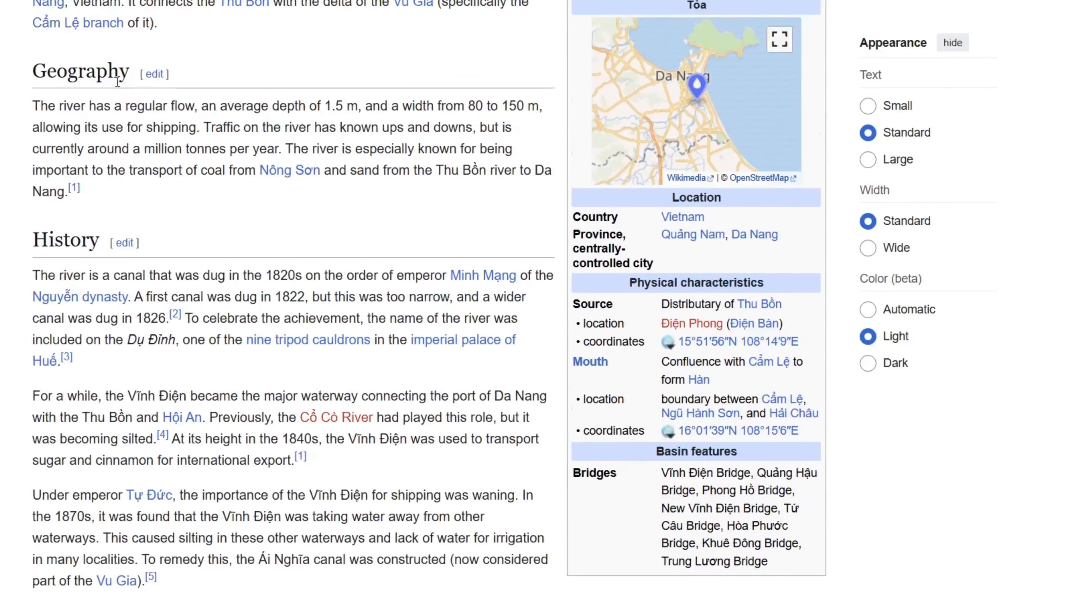
pyautogui.moveTo(220, 64); pyautogui.dragTo(36, 64)
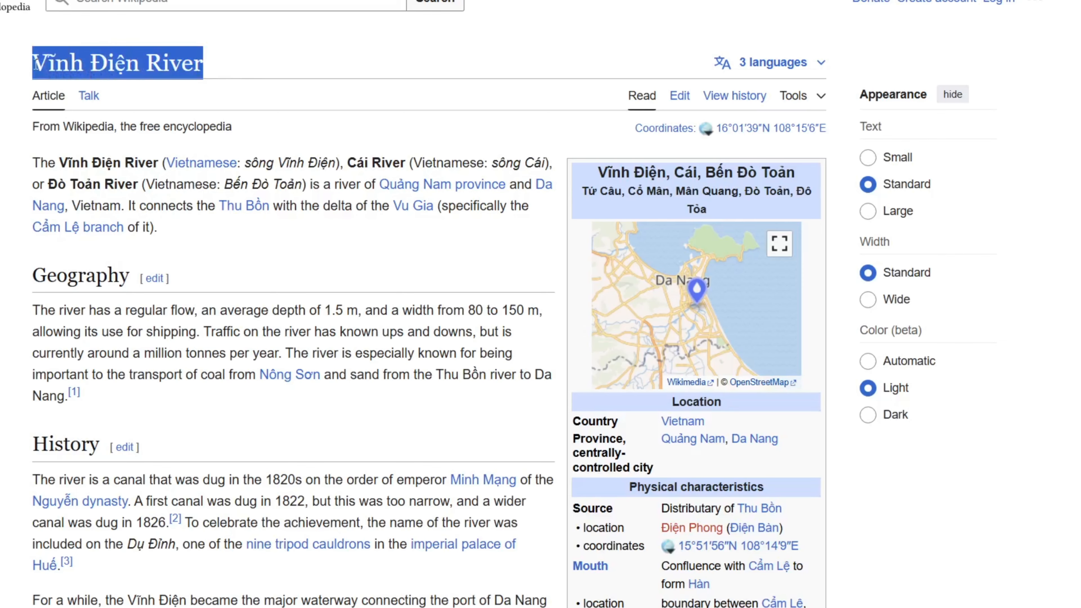
pyautogui.scroll(-5, 207, 335)
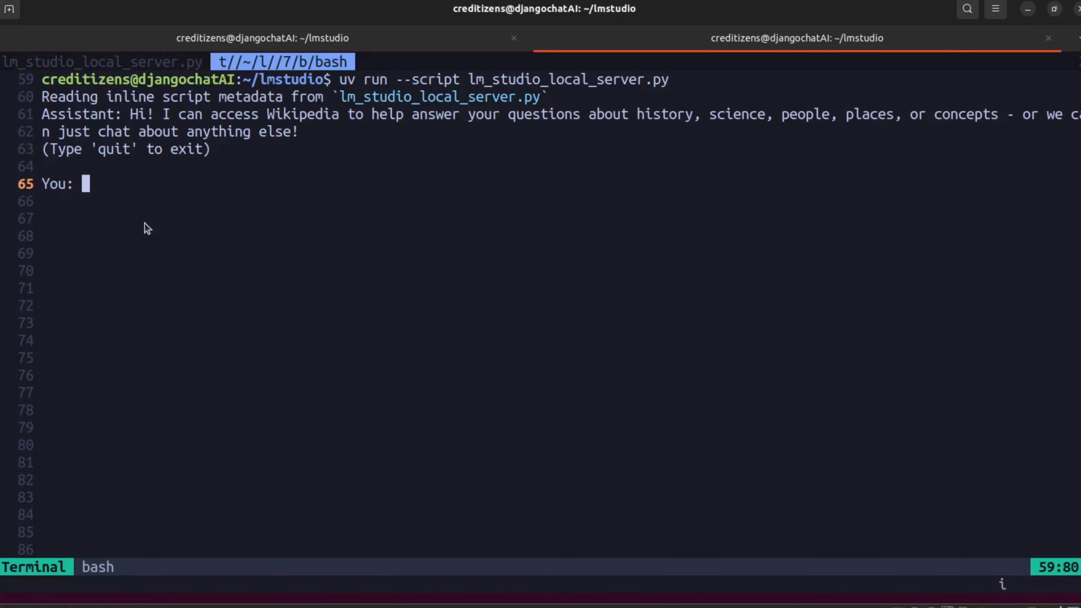
# Ask the chatbot for the history of `Vĩnh Điện River`, requesting a concise answer with the most updated information for the Creditizens
pyautogui.write('The worl dne')
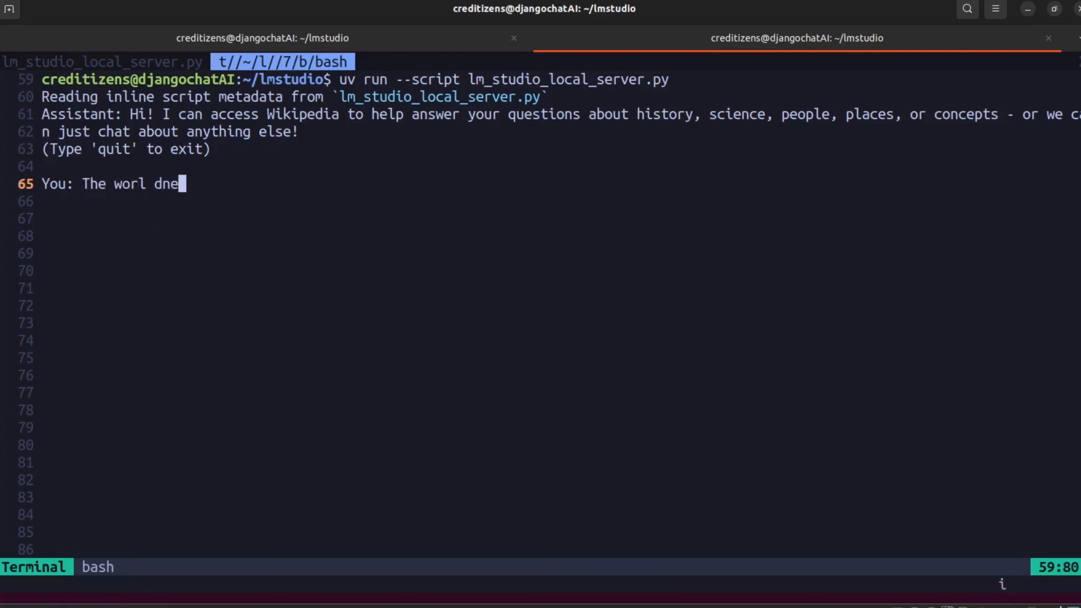
pyautogui.write('ed to know a')
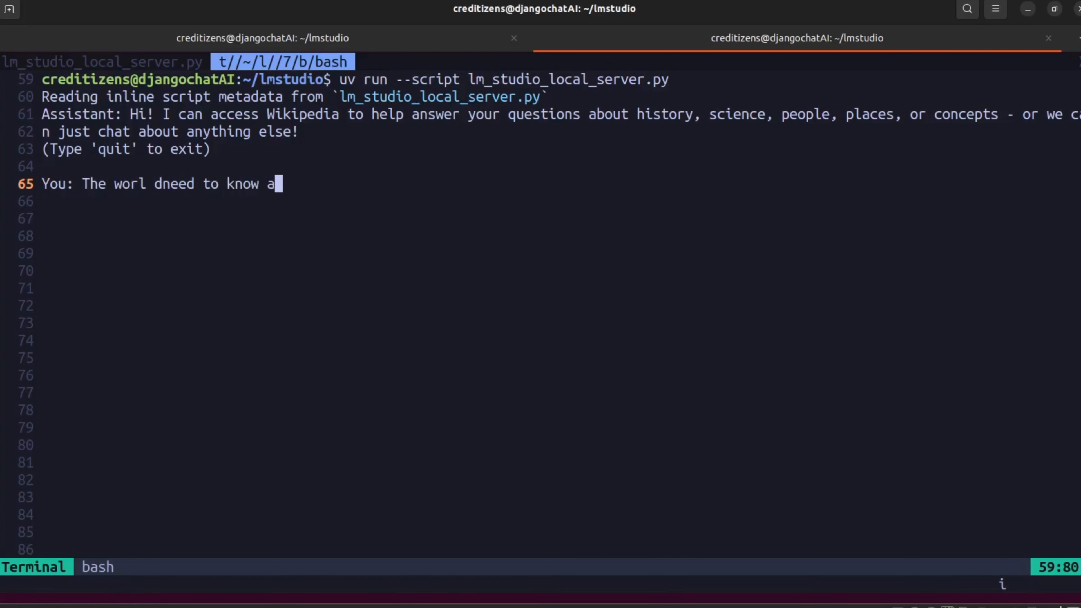
pyautogui.write('bout the hist')
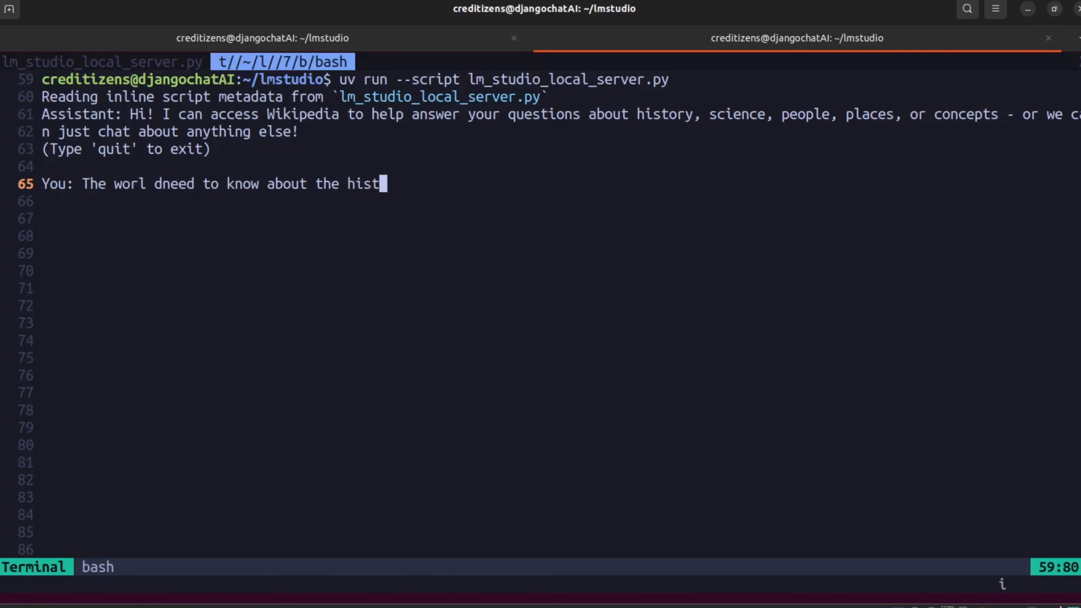
pyautogui.write('ory of `Vĩnh Điện River')
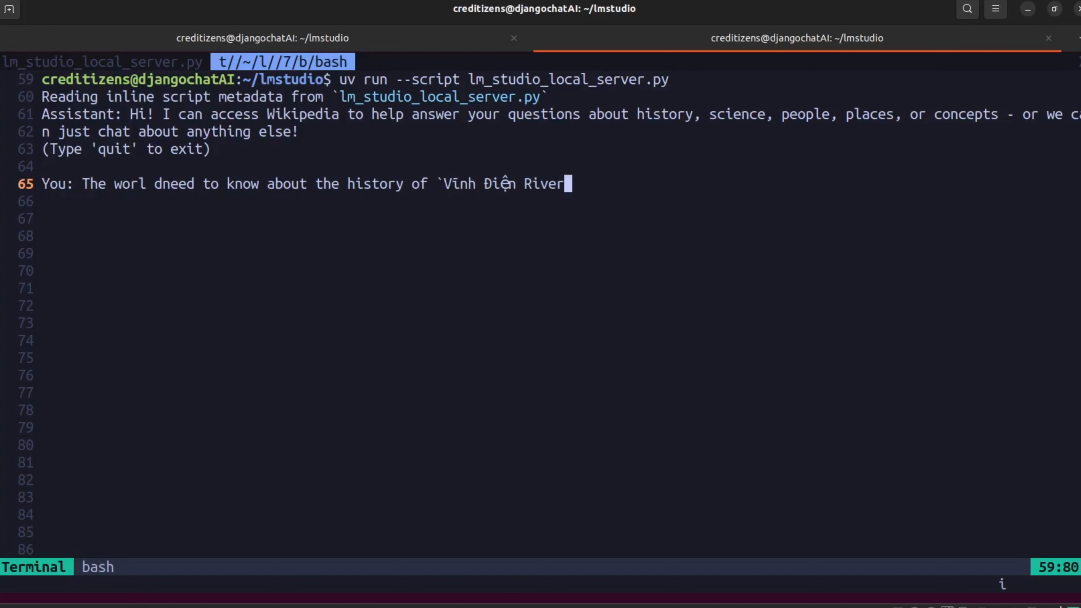
pyautogui.write('`. Be concise and ')
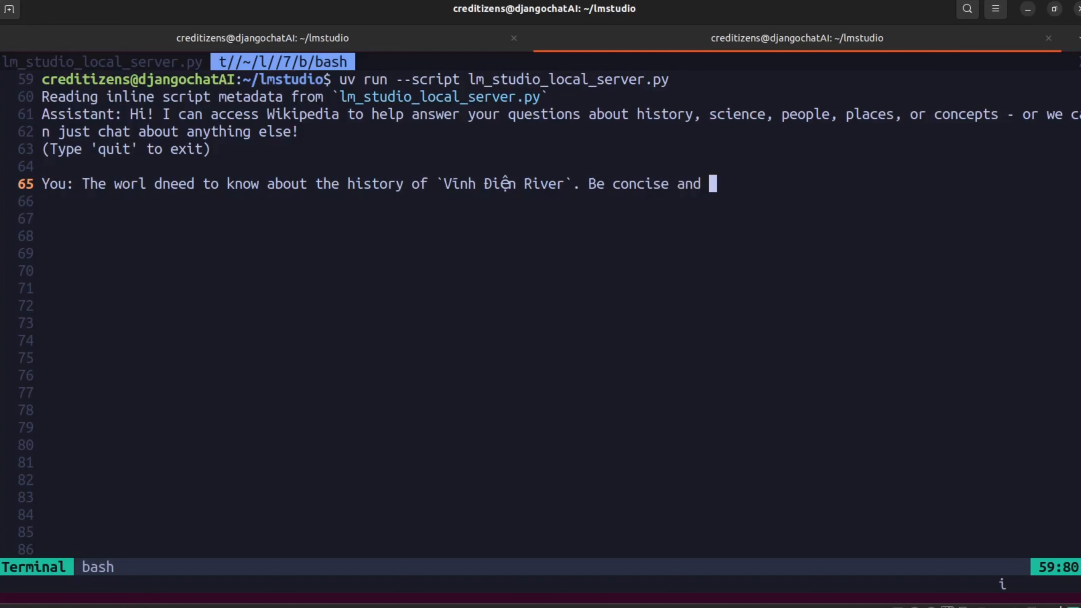
pyautogui.write('provide the most updated information')
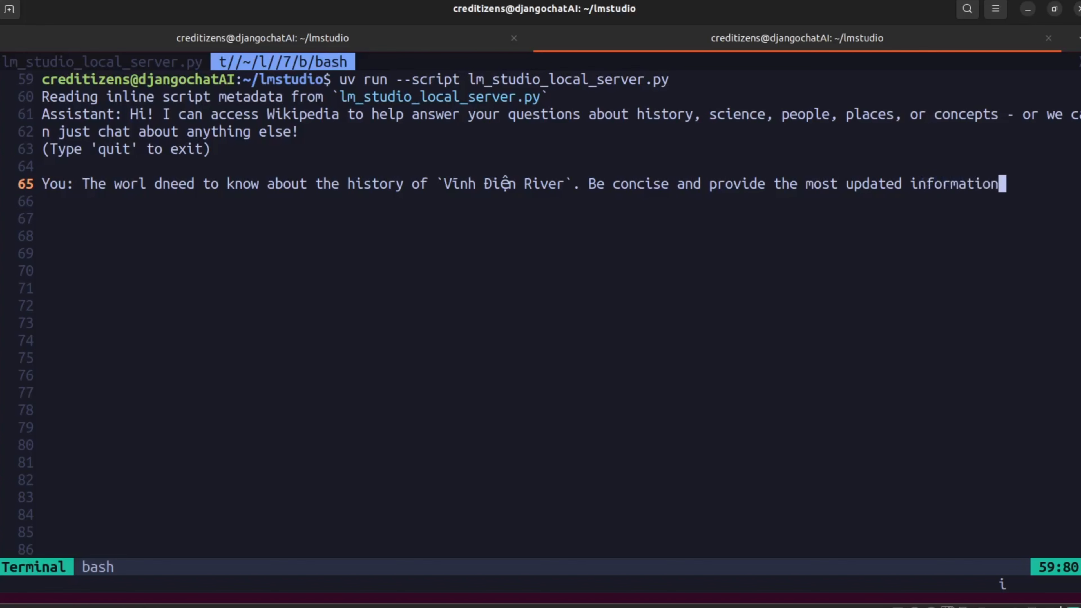
pyautogui.write(' for the Creditizens')
pyautogui.press('Return')
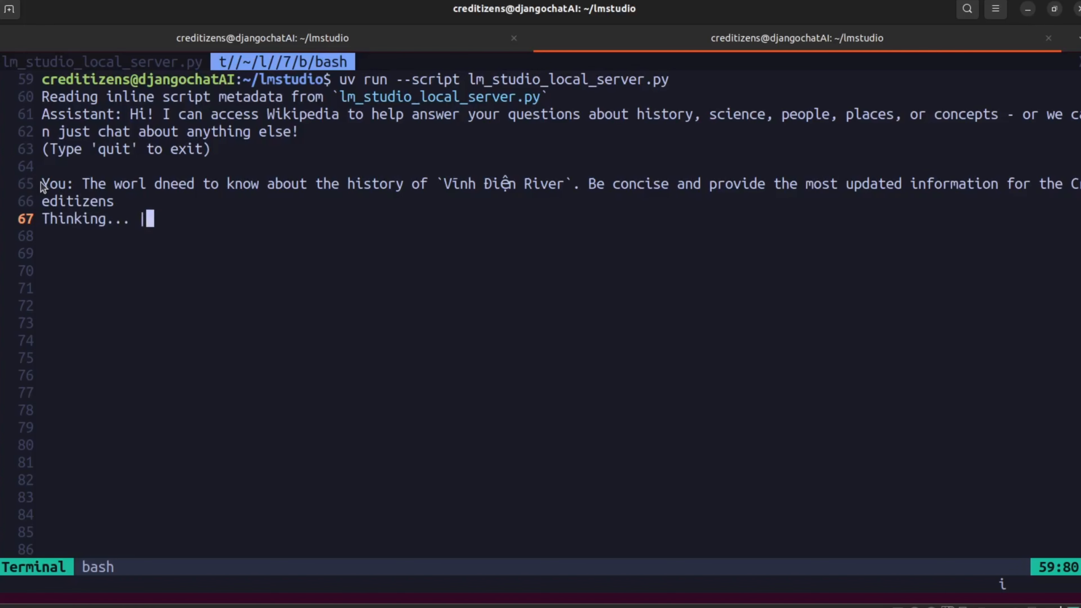
# Read the History section of the Vĩnh Điện River Wikipedia article, highlighting its dates, the emperor, the dynasty and the tripod cauldrons
pyautogui.hotkey('ctrl', 'pageup')
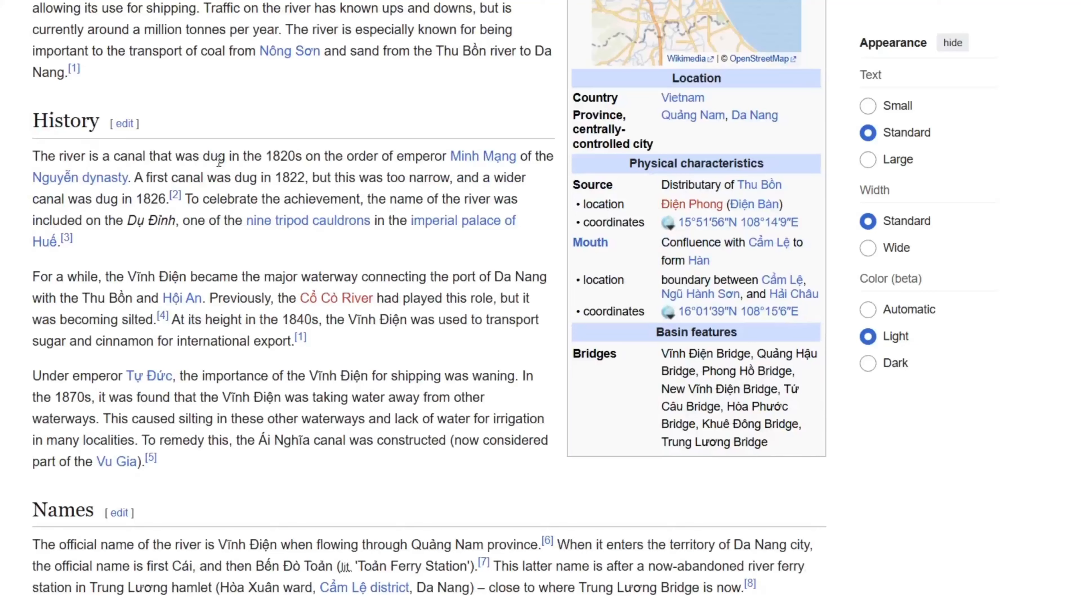
pyautogui.moveTo(266, 156); pyautogui.dragTo(321, 156)
pyautogui.moveTo(397, 156); pyautogui.dragTo(527, 156)
pyautogui.moveTo(33, 178); pyautogui.dragTo(135, 178)
pyautogui.click(194, 181)
pyautogui.moveTo(271, 178); pyautogui.dragTo(319, 177)
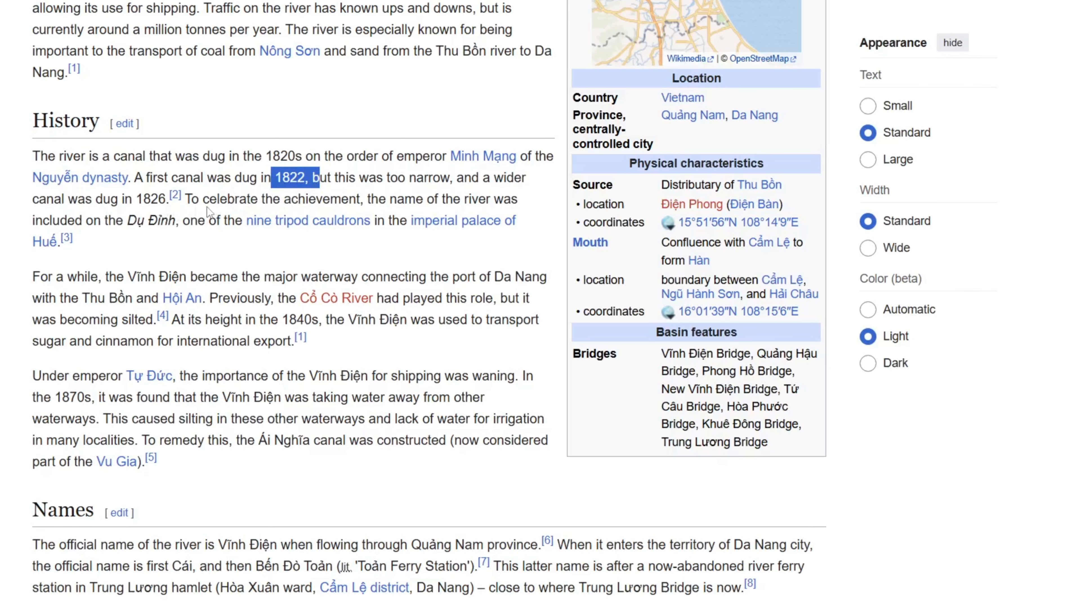
pyautogui.moveTo(191, 199); pyautogui.dragTo(518, 198)
pyautogui.moveTo(42, 220); pyautogui.dragTo(183, 220)
pyautogui.moveTo(198, 220); pyautogui.dragTo(424, 221)
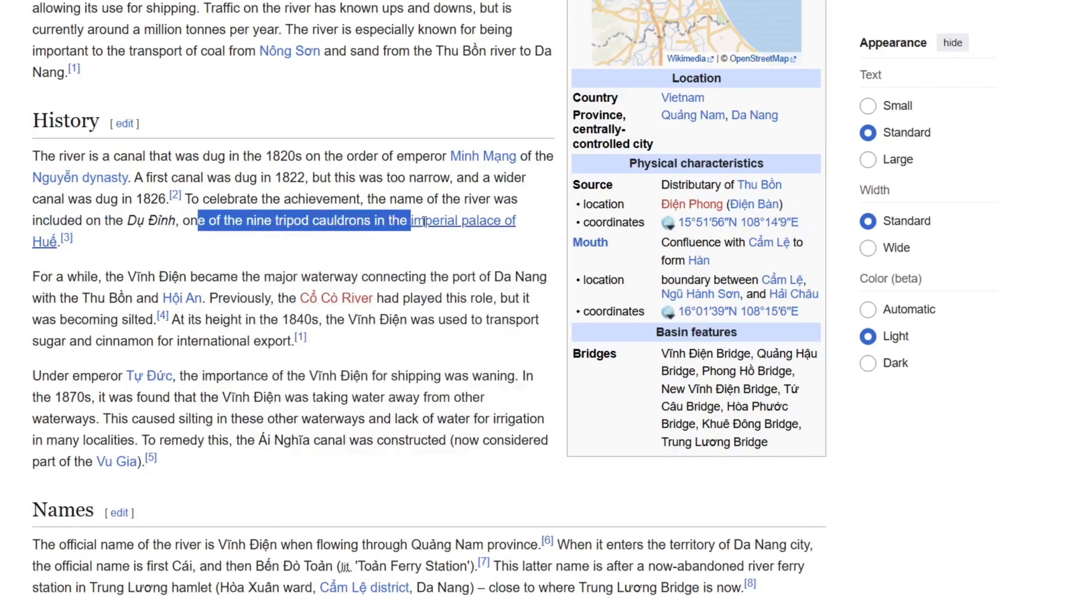
pyautogui.scroll(-2, 255, 222)
pyautogui.moveTo(261, 203); pyautogui.dragTo(185, 224)
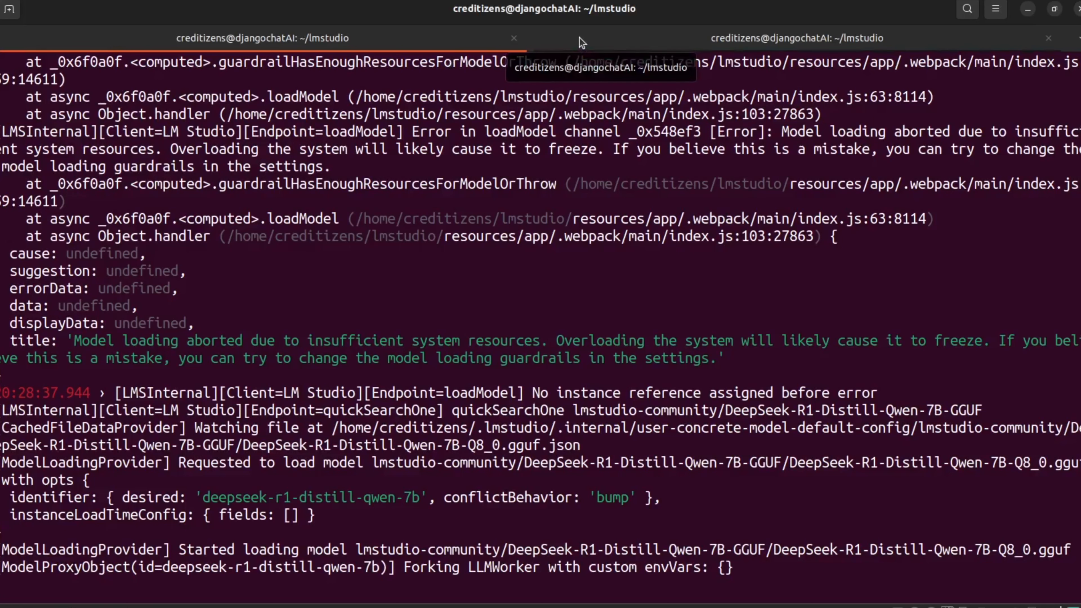
# Check the chatbot's progress in the terminal, and switch to LM Studio to examine the generated tokens in the developer logs
pyautogui.click(580, 39)
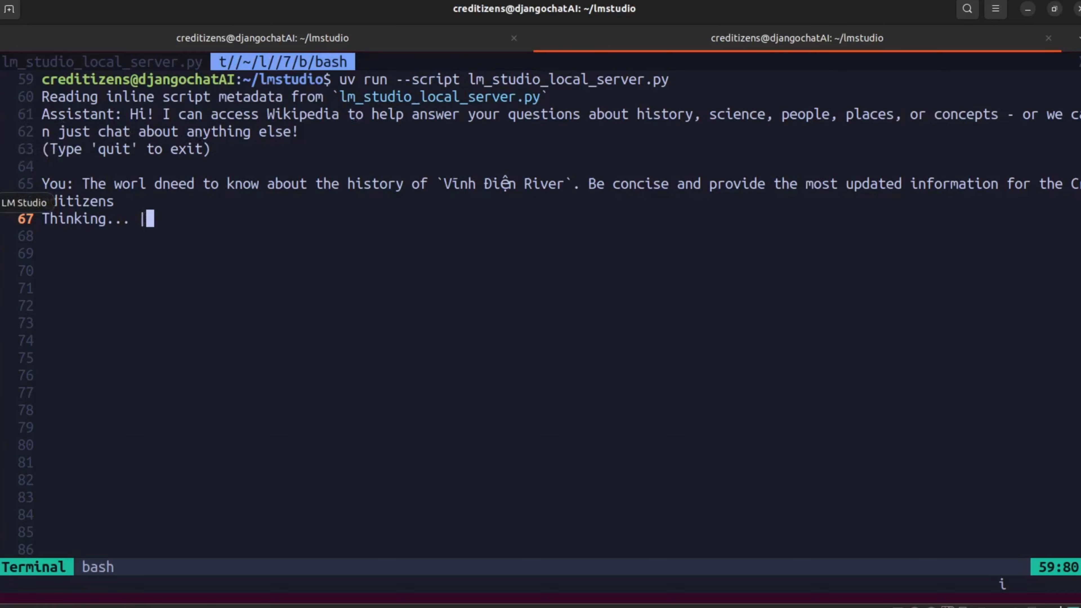
pyautogui.click(7, 202)
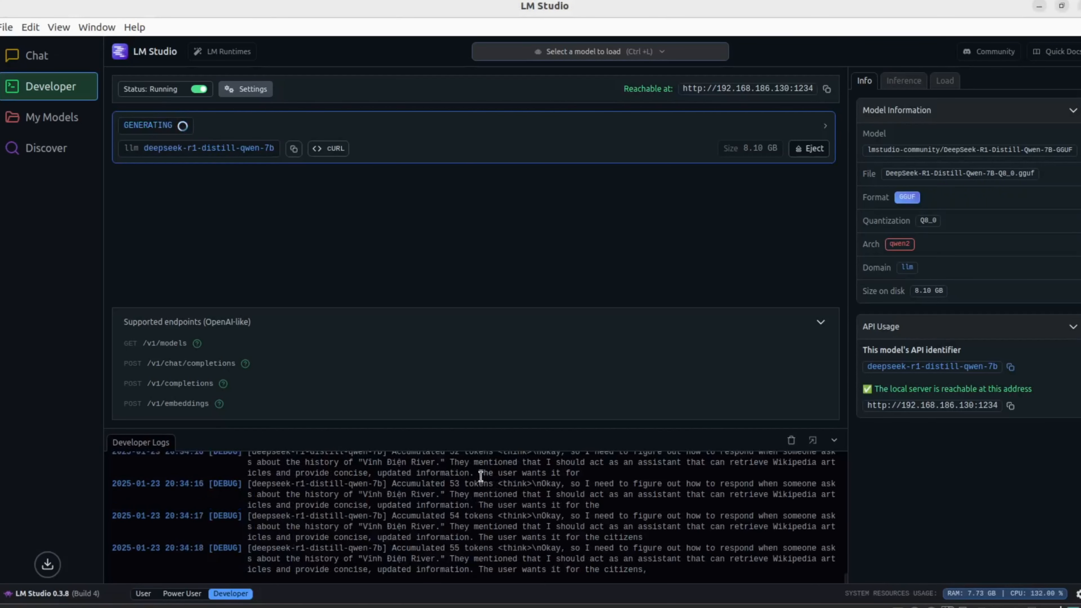
pyautogui.moveTo(481, 474); pyautogui.dragTo(627, 476)
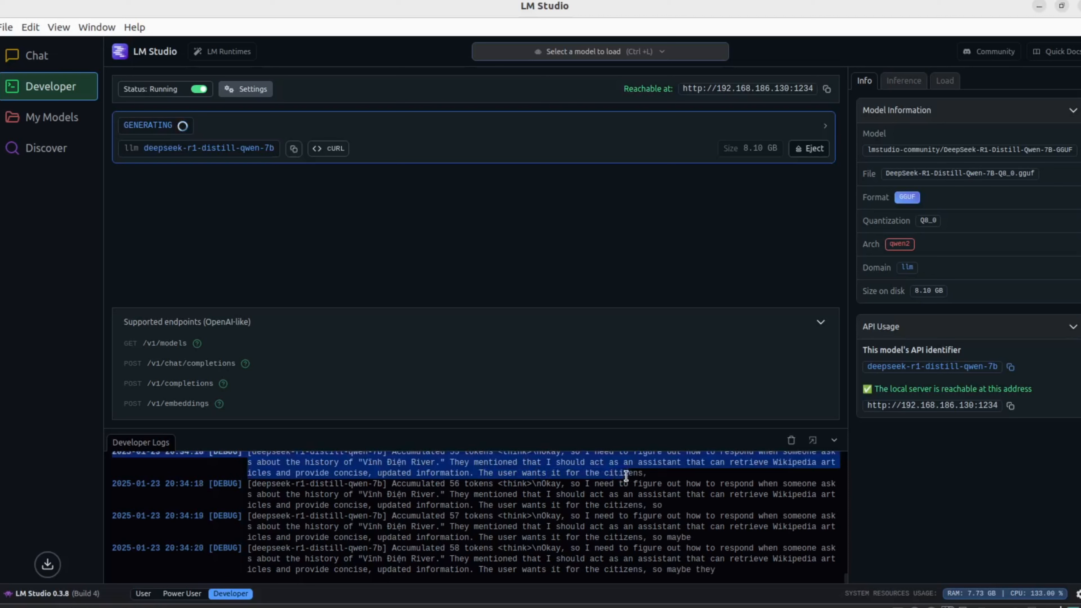
pyautogui.rightClick(636, 513)
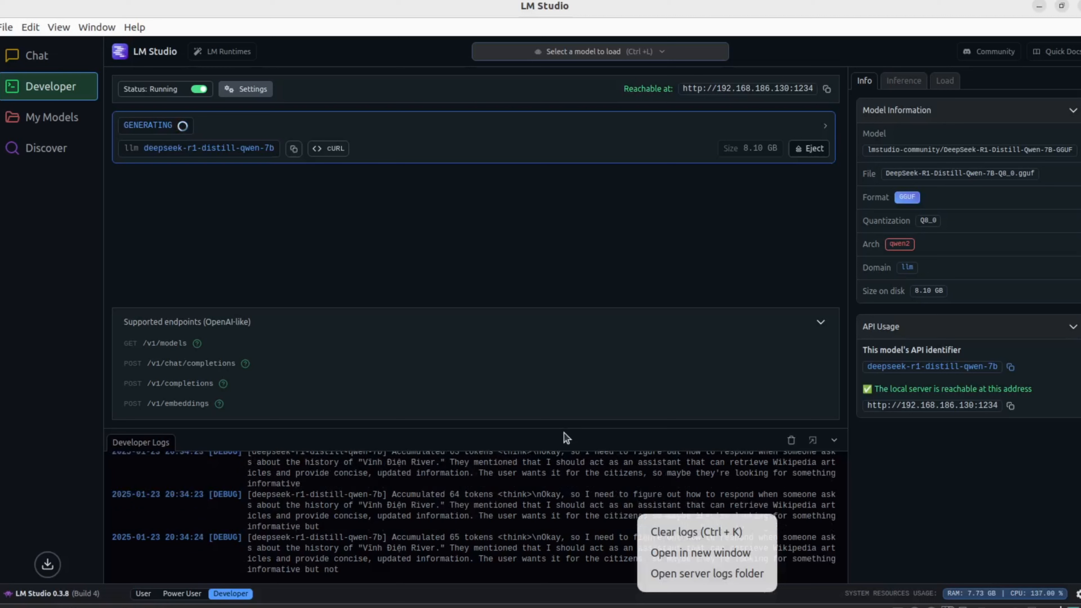
pyautogui.click(536, 423)
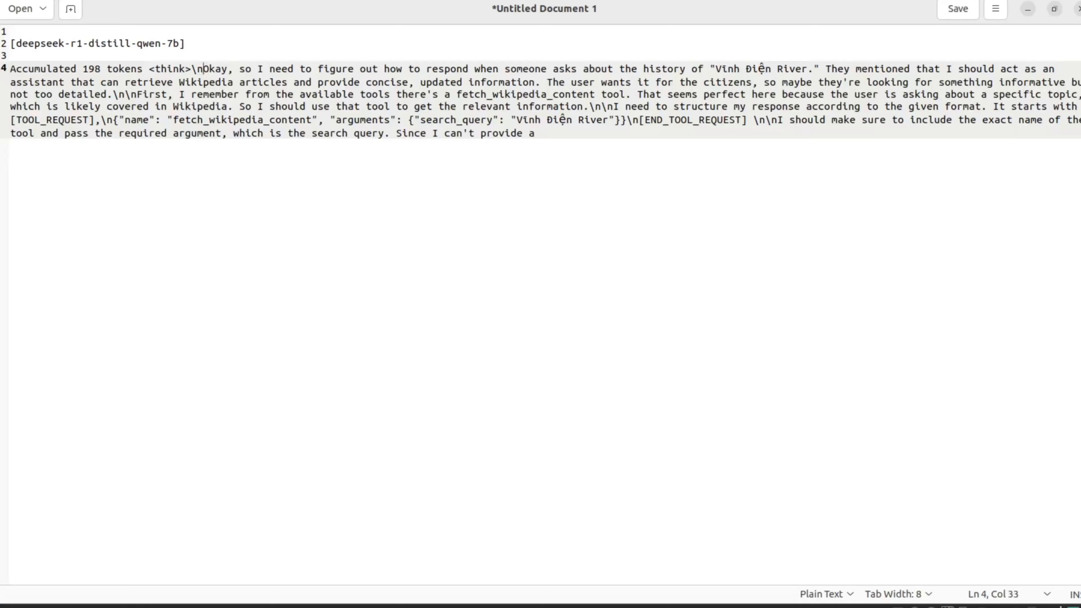
# In the text editor, separate the pasted reasoning with blank lines before "Okay, so I need", "They mentioned" and "First, I remember"
pyautogui.press('Return')
pyautogui.press('Return')
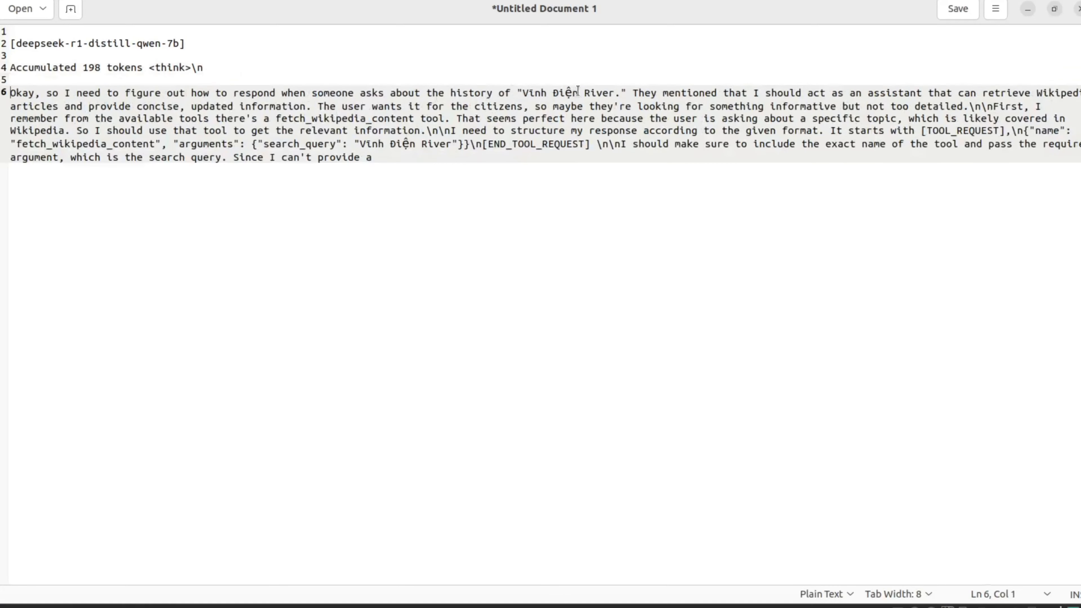
pyautogui.click(635, 92)
pyautogui.press('Return')
pyautogui.press('Return')
pyautogui.click(414, 130)
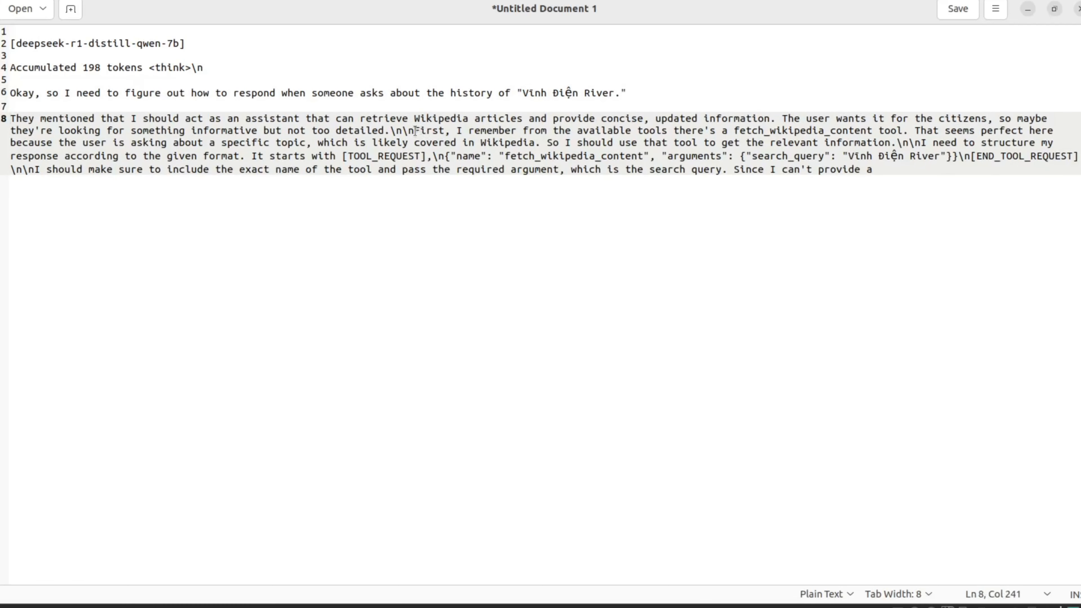
pyautogui.press('Return')
pyautogui.press('Return')
# Add paragraph breaks before "I need to structure my response" and before "It starts with [TOOL_REQUEST]" in the pasted reasoning
pyautogui.click(518, 167)
pyautogui.press('Return')
pyautogui.press('Return')
pyautogui.click(388, 191)
pyautogui.press('Return')
pyautogui.press('Return')
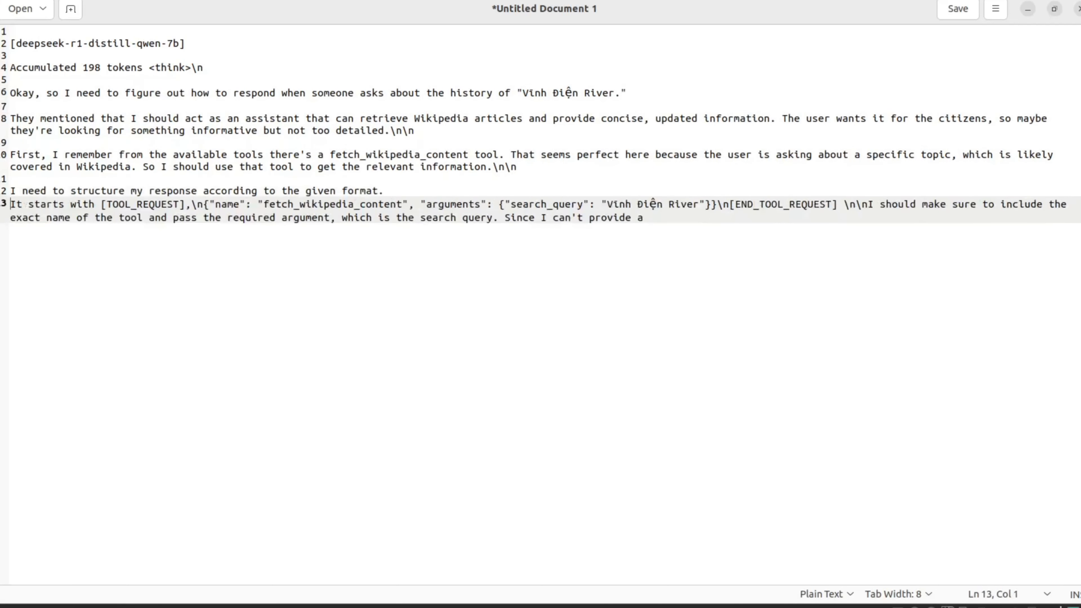
# Put the fetch_wikipedia_content JSON and [END_TOOL_REQUEST] on their own lines, and set "I should make sure" apart as a new paragraph
pyautogui.click(203, 216)
pyautogui.press('Return')
pyautogui.click(543, 229)
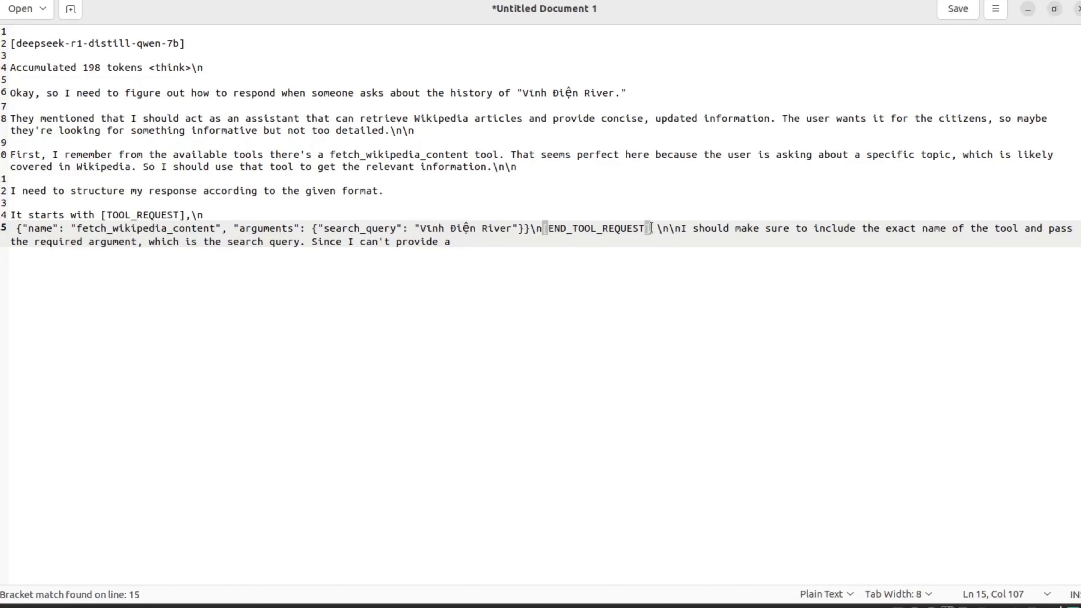
pyautogui.press('Return')
pyautogui.click(155, 241)
pyautogui.press('Return')
pyautogui.press('Return')
# Append the line "...... BLAH BLAH BLAH..." below the last paragraph of the pasted reasoning
pyautogui.click(879, 262)
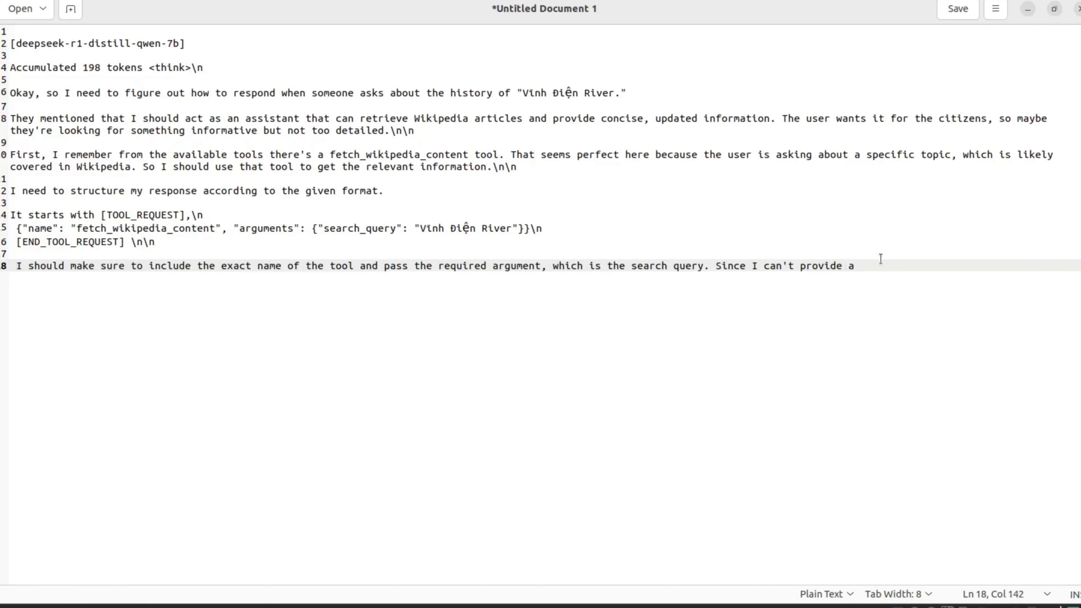
pyautogui.press('Return')
pyautogui.write('...... BLAH BLAH NLAH...')
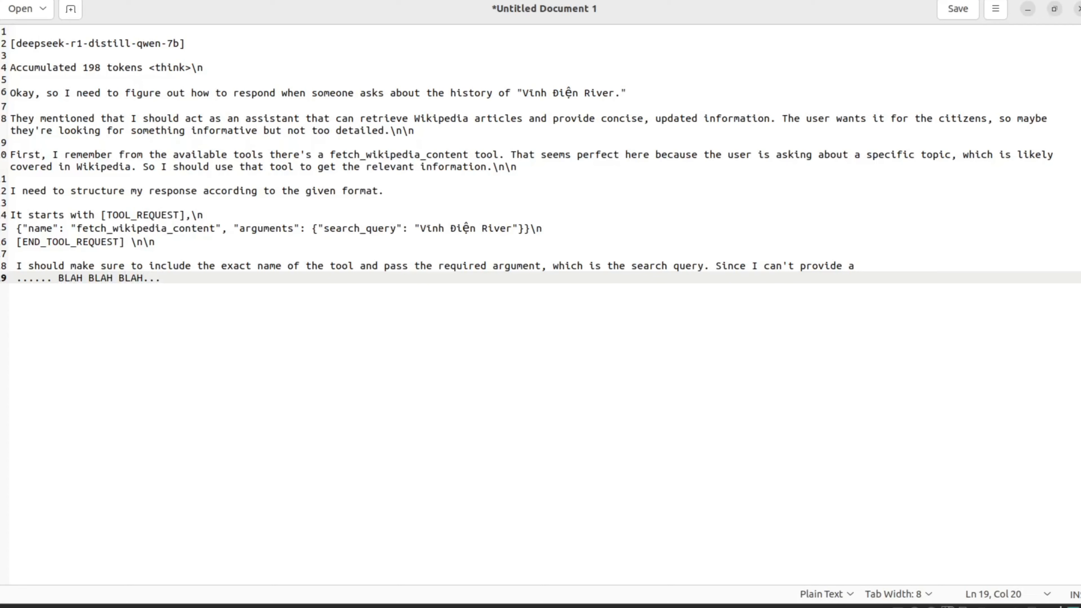
# Switch to the terminal and review the chatbot's full answer from its <think> section through the tool request
pyautogui.click(0, 110)
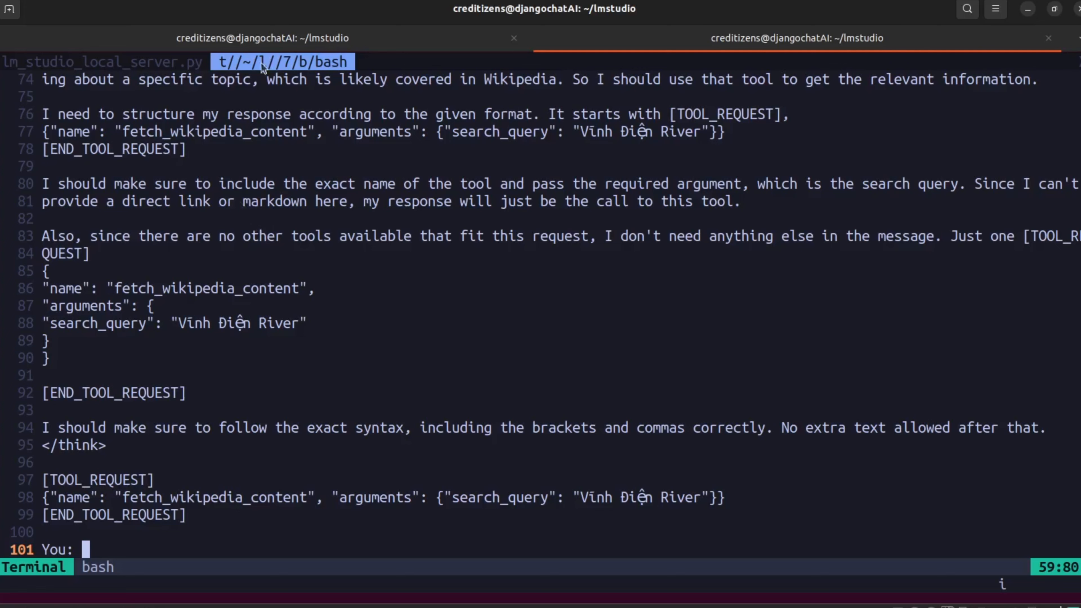
pyautogui.scroll(6, 318, 204)
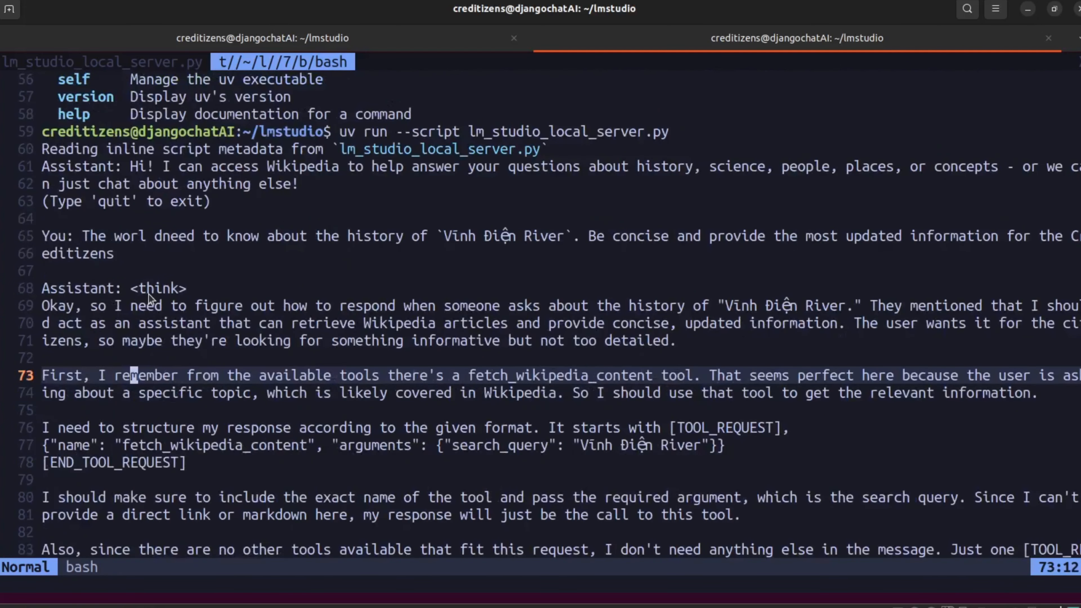
pyautogui.scroll(-1, 159, 296)
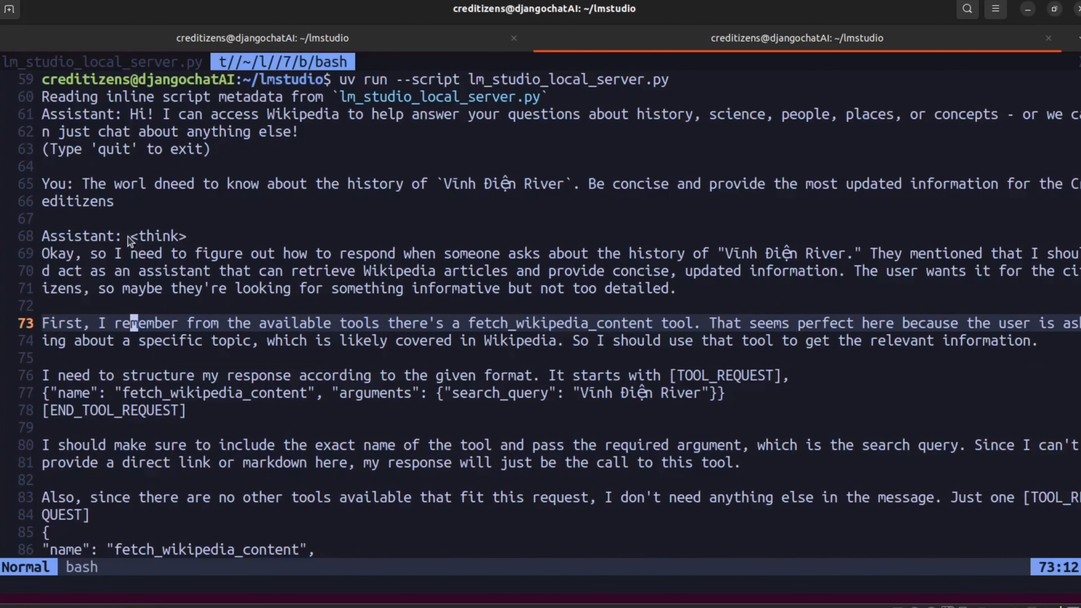
pyautogui.scroll(1, 127, 236)
pyautogui.click(172, 241)
pyautogui.click(194, 251)
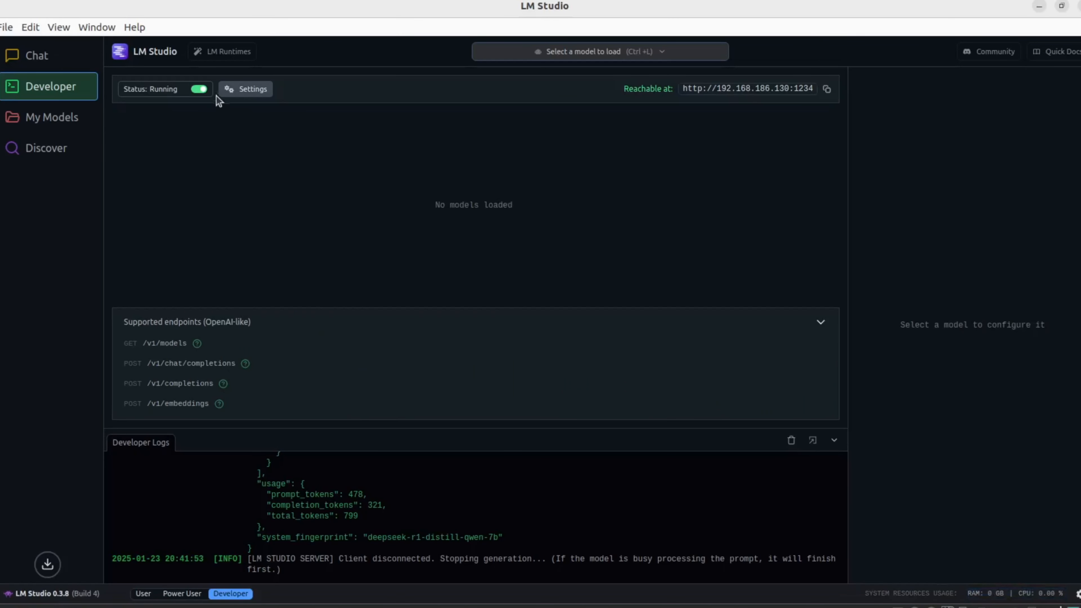
# Switch to LM Studio, check the local server's status switch, and open the Chat view with Unnamed Chat
pyautogui.click(199, 89)
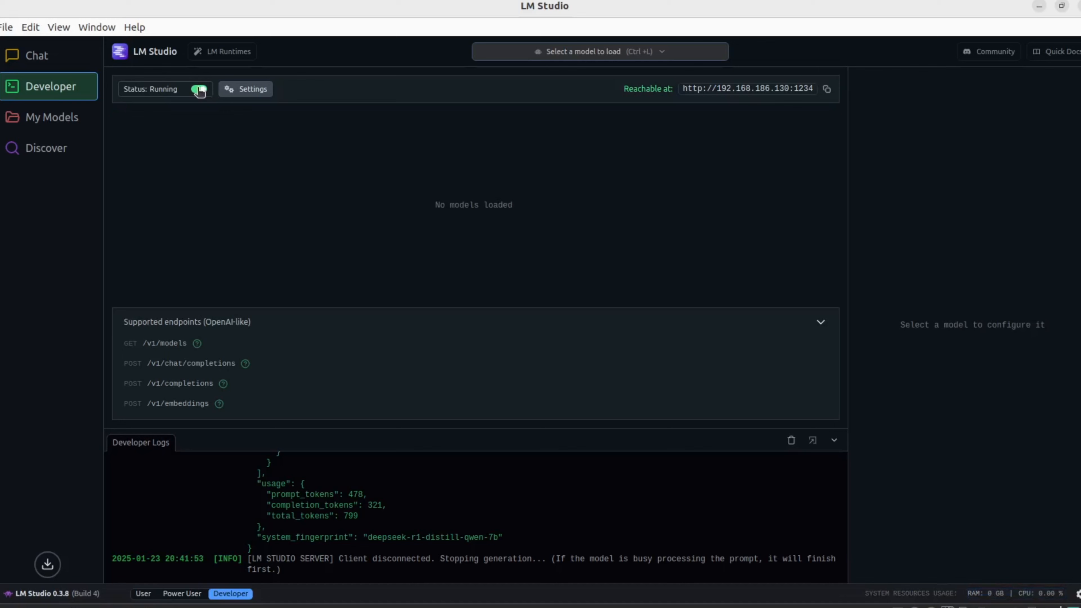
pyautogui.click(46, 64)
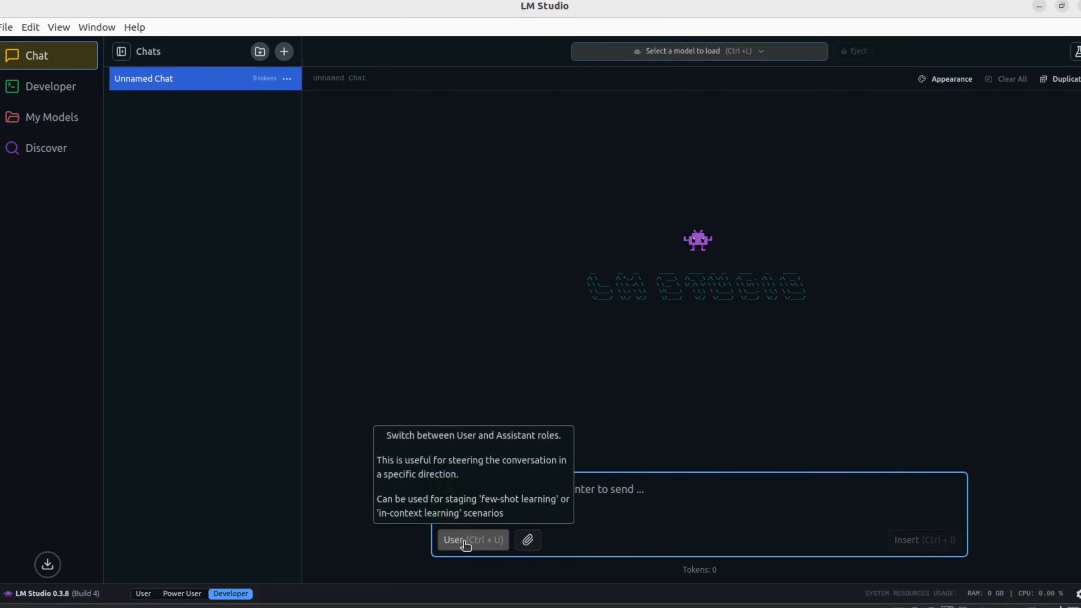
# Toggle the message role between User and Assistant, leaving it set to Assistant
pyautogui.click(473, 544)
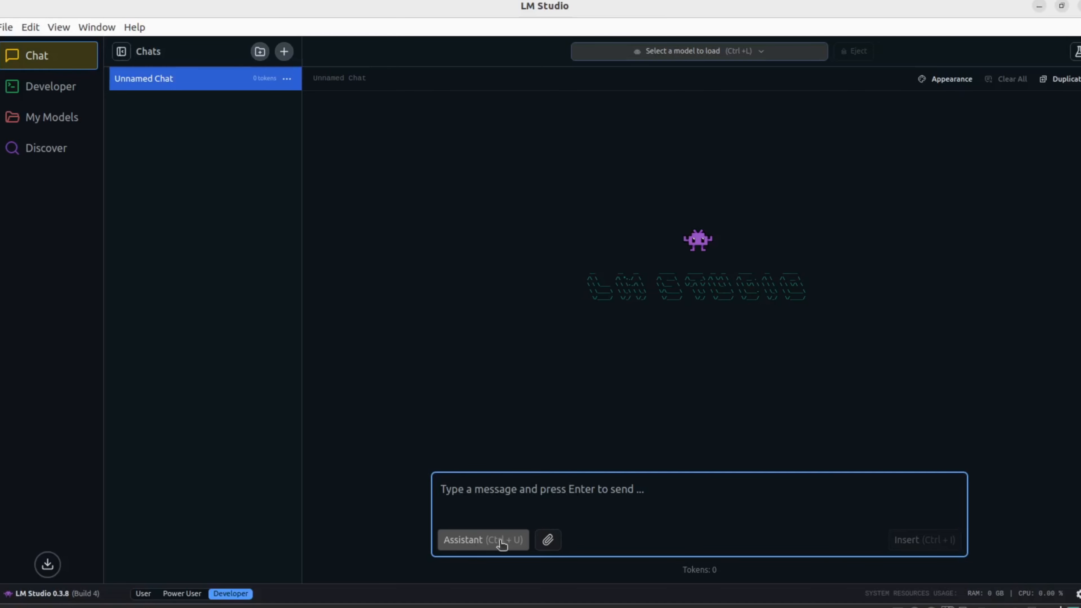
pyautogui.click(483, 545)
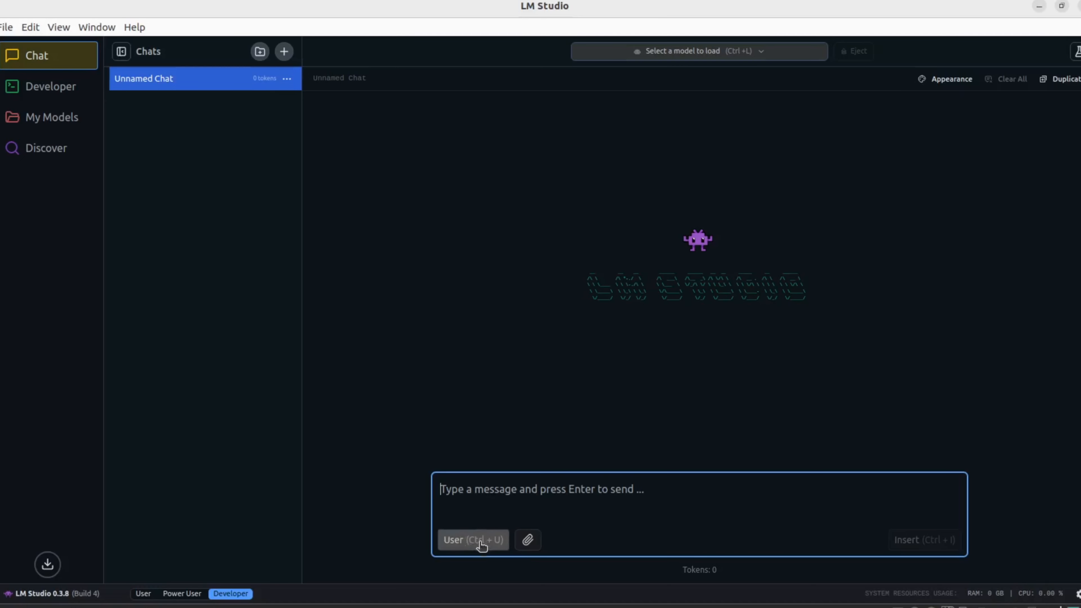
pyautogui.click(482, 546)
pyautogui.click(485, 545)
pyautogui.click(488, 541)
# Load the DeepSeek R1 Distill Qwen 7B Q8_0 model with its default load parameters
pyautogui.click(740, 51)
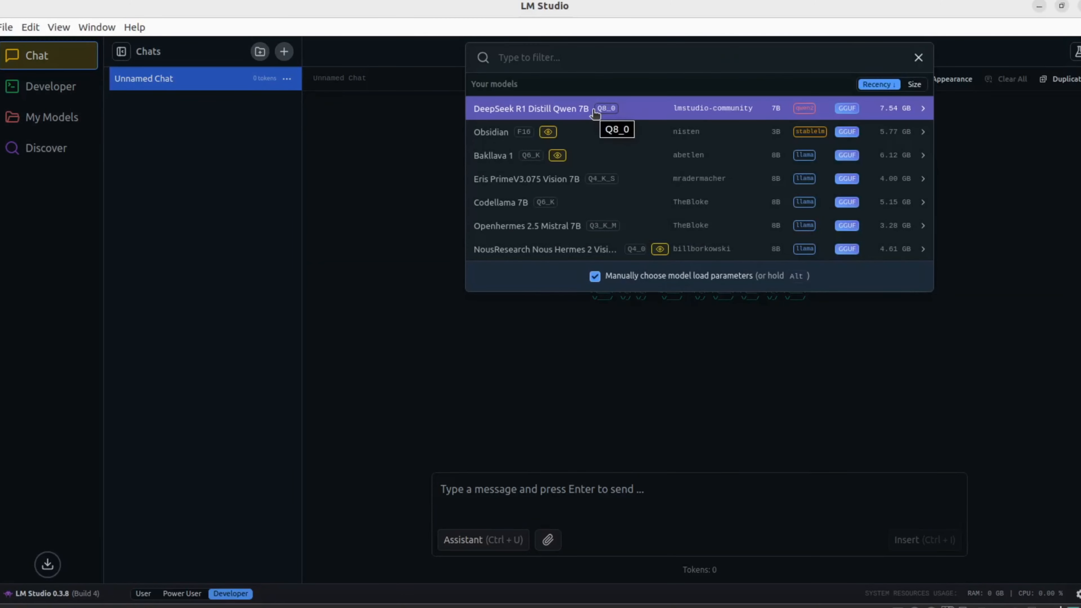
pyautogui.click(594, 112)
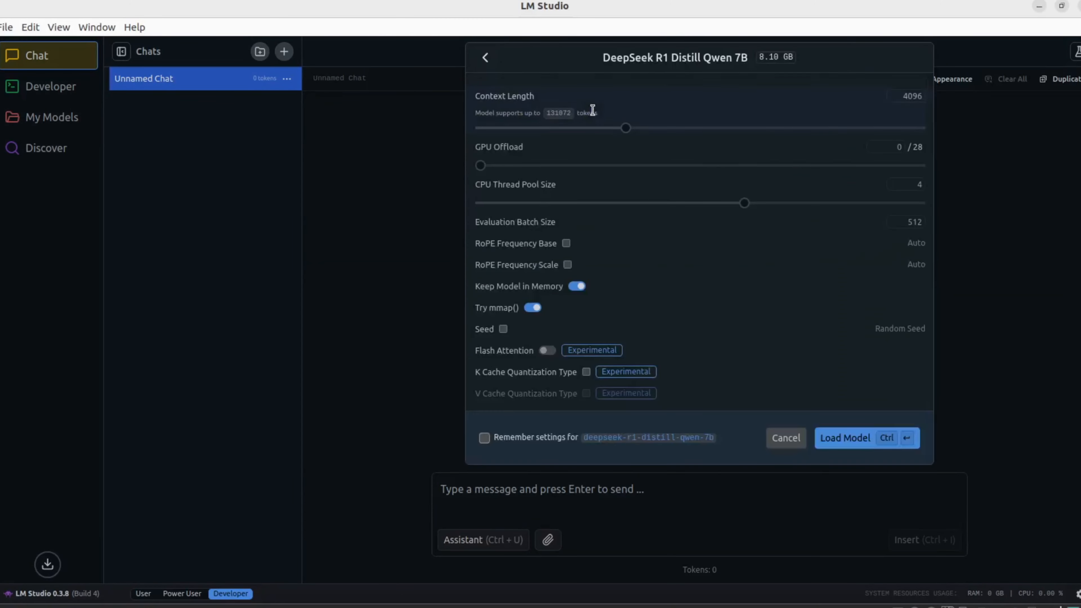
pyautogui.click(849, 439)
# Begin a prompt requesting a Flask script with templates, an sqlite database and a `draw` route where users can draw anything and save it
pyautogui.write('i need a flask script tha')
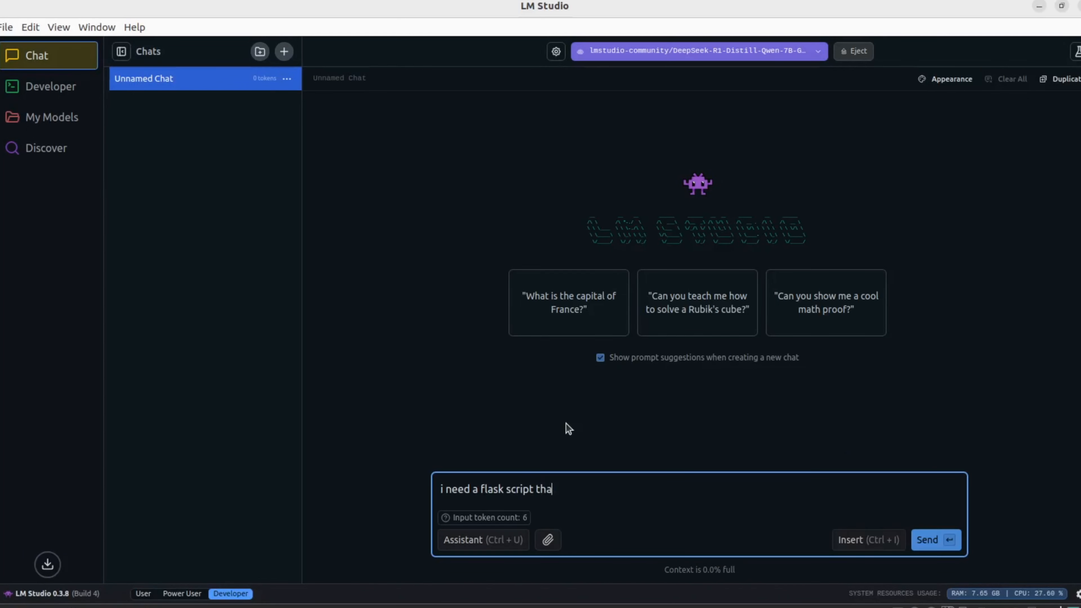
pyautogui.write('t has templates, sqlite database')
pyautogui.hotkey('ctrl', 'Left')
pyautogui.hotkey('ctrl', 'Left')
pyautogui.press('Left')
pyautogui.write('s,')
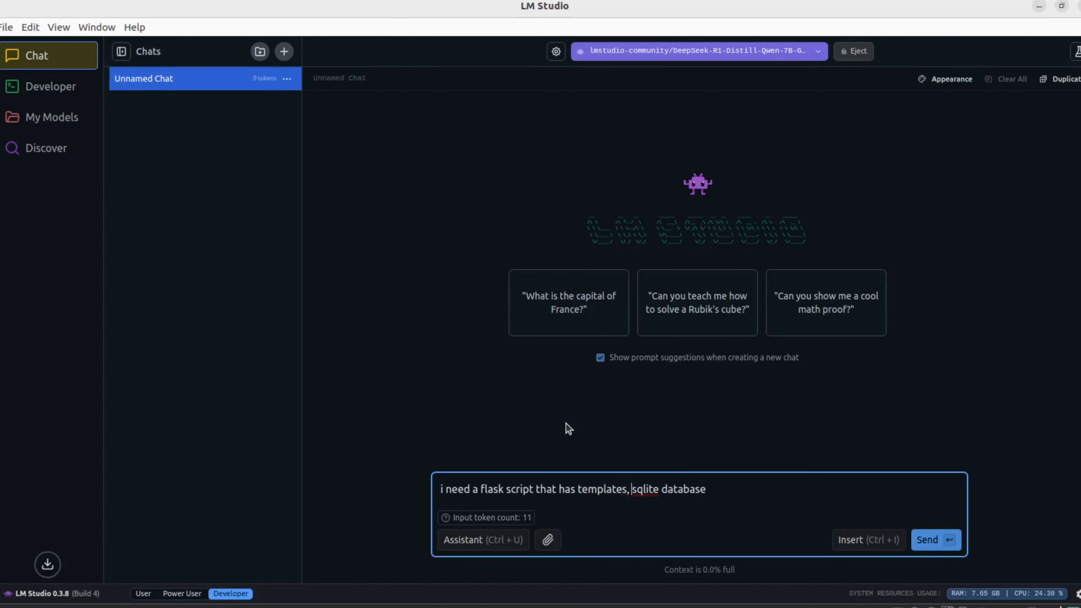
pyautogui.press('End')
pyautogui.write(', a route called `draw` where user will be able to draw what ever they want and save i')
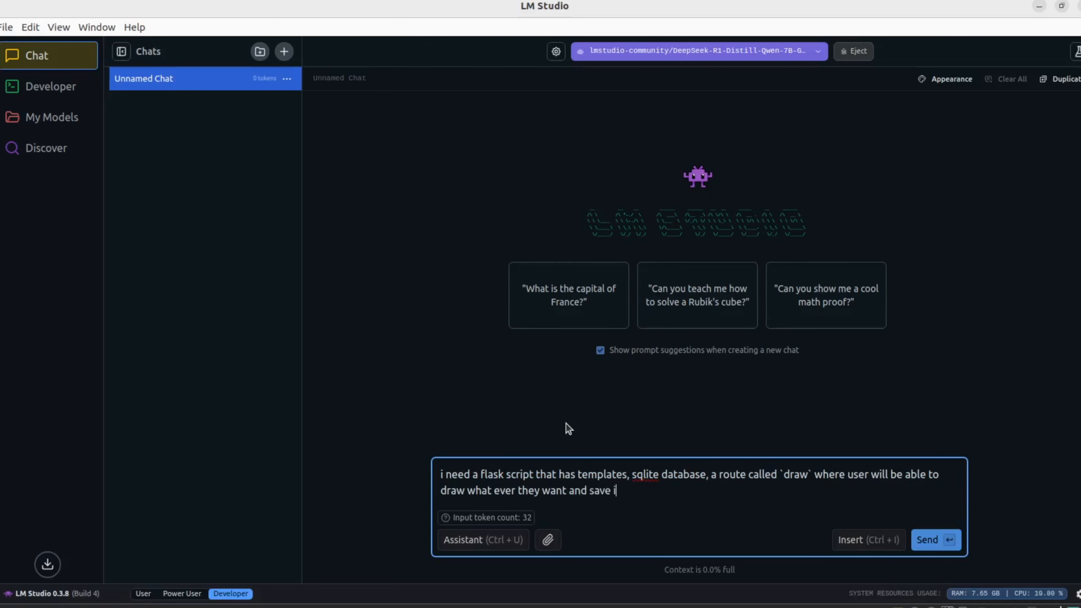
# Add to the prompt that saved drawings are stored in the database with a required title and displayed on a sidebar, latest first
pyautogui.write('t, when tehy save it is stored in the database witht he d')
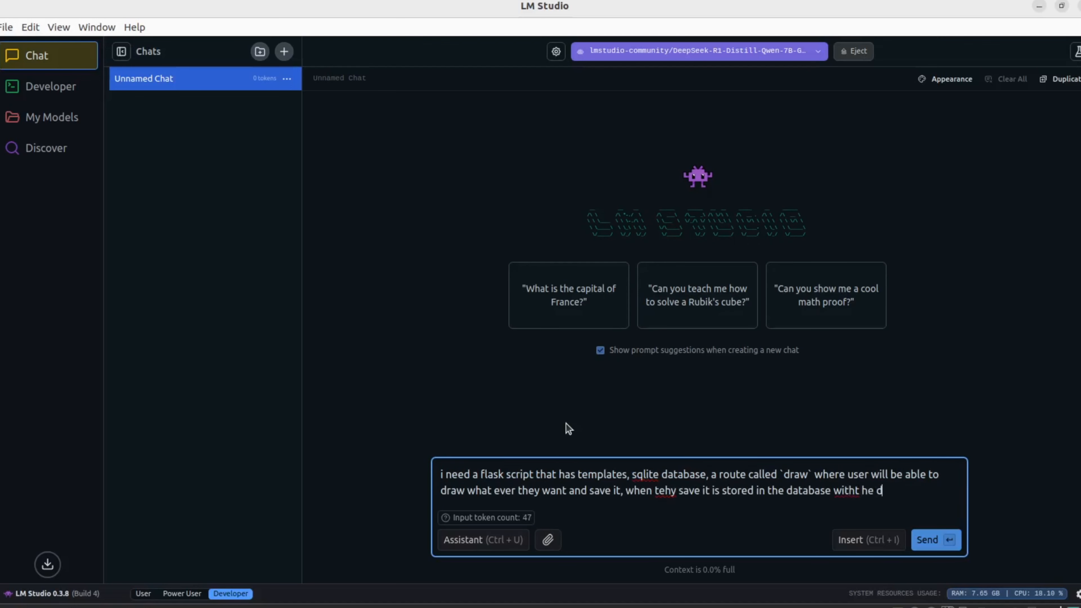
pyautogui.write('rawing title which is required, then the drawing is f')
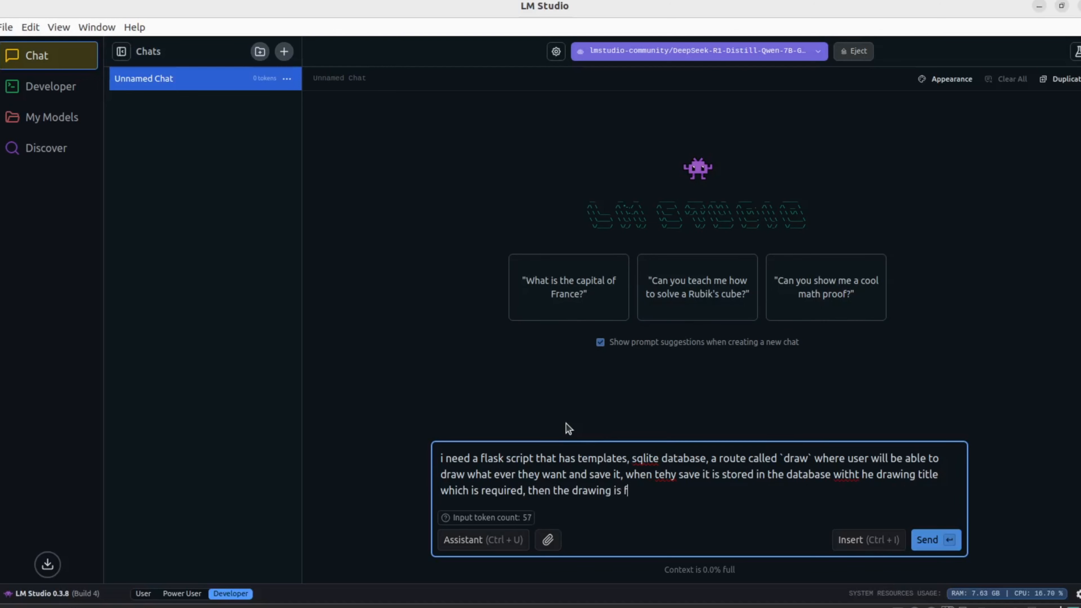
pyautogui.write('etched from the database out of all drawing and displayed ont he')
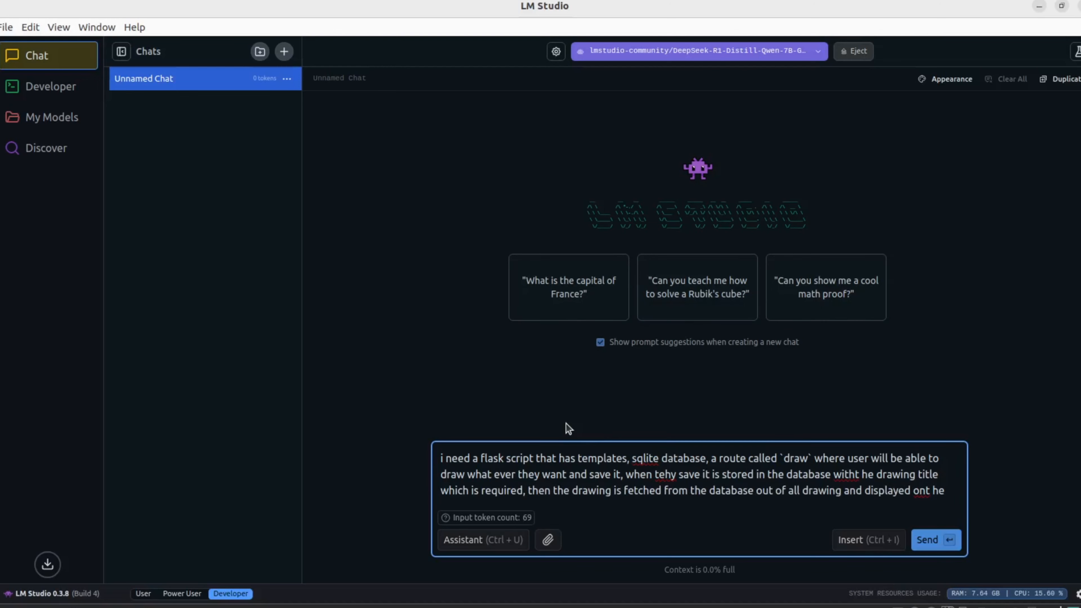
pyautogui.press('BackSpace')
pyautogui.press('BackSpace')
pyautogui.press('BackSpace')
pyautogui.press('BackSpace')
pyautogui.write('a side')
pyautogui.write('lastest to th')
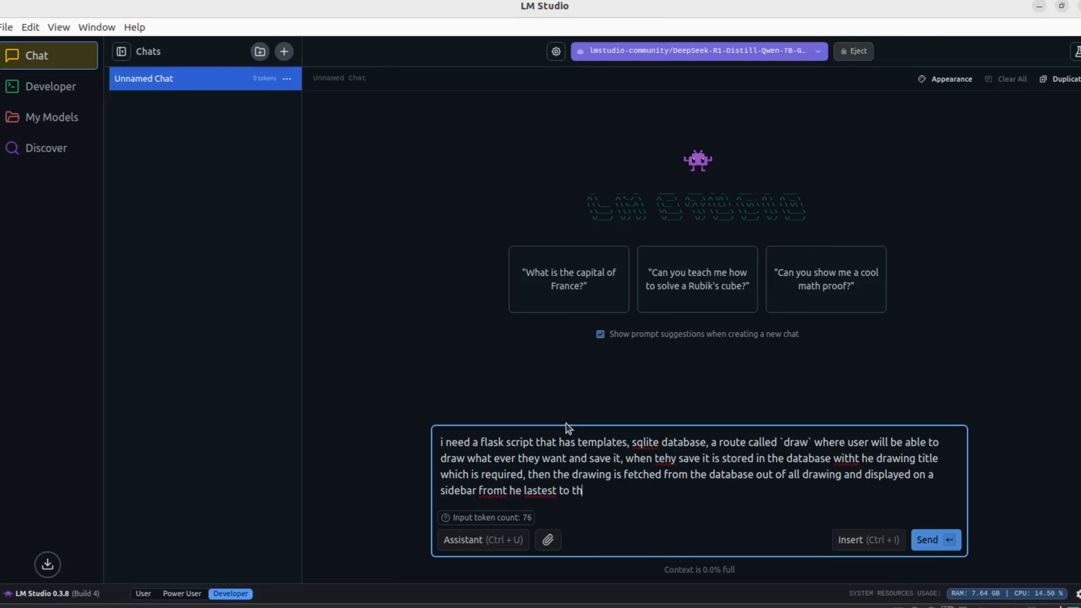
# Specify a one-page application without scrolling, the last 5 drawings shown by JavaScript, cyberpunk futuristic styling, and styles served from a static folder
pyautogui.write('e oldest drawing stored in the database. it is a one page ap')
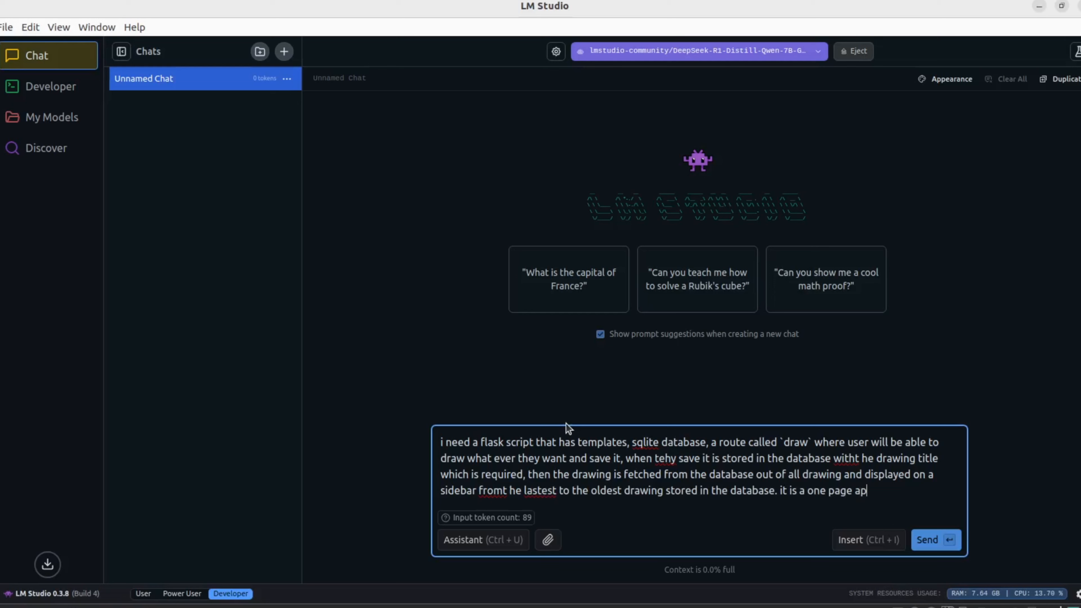
pyautogui.write('plication without any scrolling, javascript is showing the ')
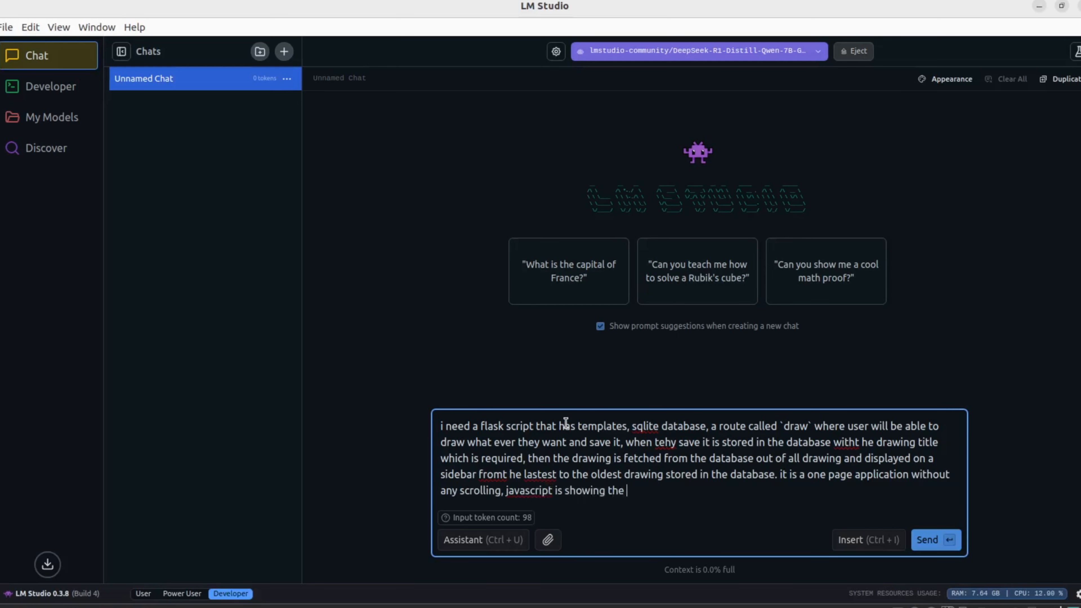
pyautogui.write('last 5 drawings on the sidebard, the webui has amazing cyberpunk futuristic styling')
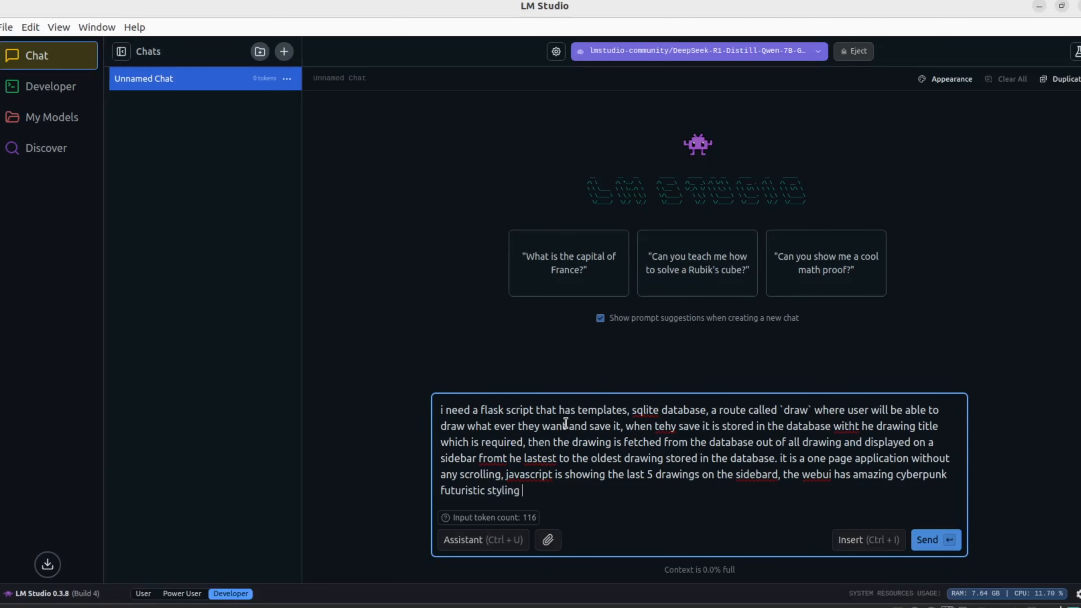
pyautogui.press('BackSpace')
pyautogui.write(', styles are in a static folder and serverd by the webage')
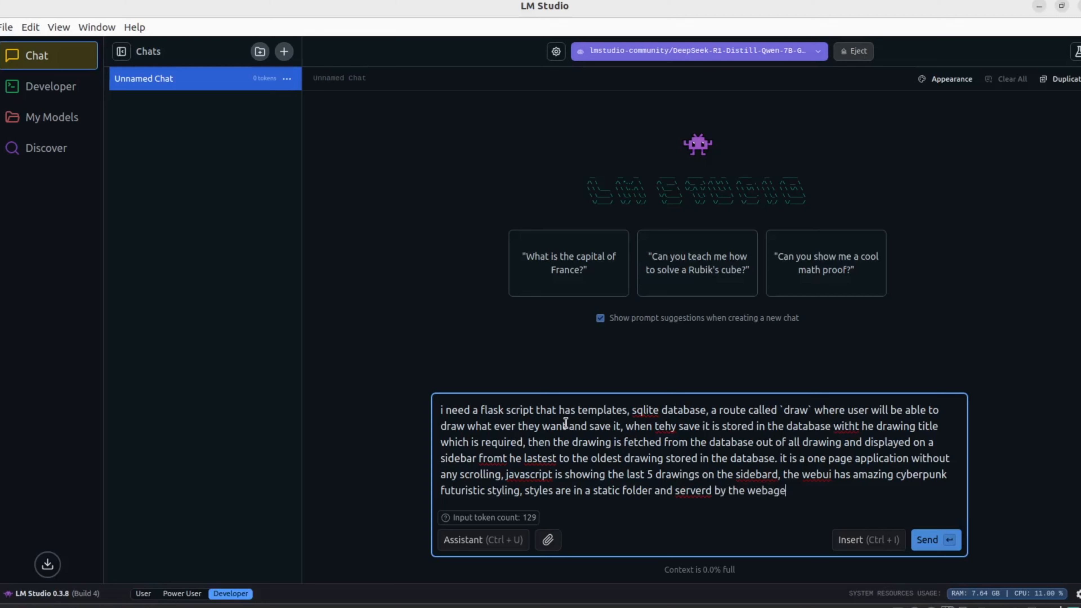
# Request proper jinja use, a `Creditizens Drawing` header and a footer with the Creditizens Copyright 2025 rights notice, and send the prompt
pyautogui.write('. make sure to use jinja properly. and have a header')
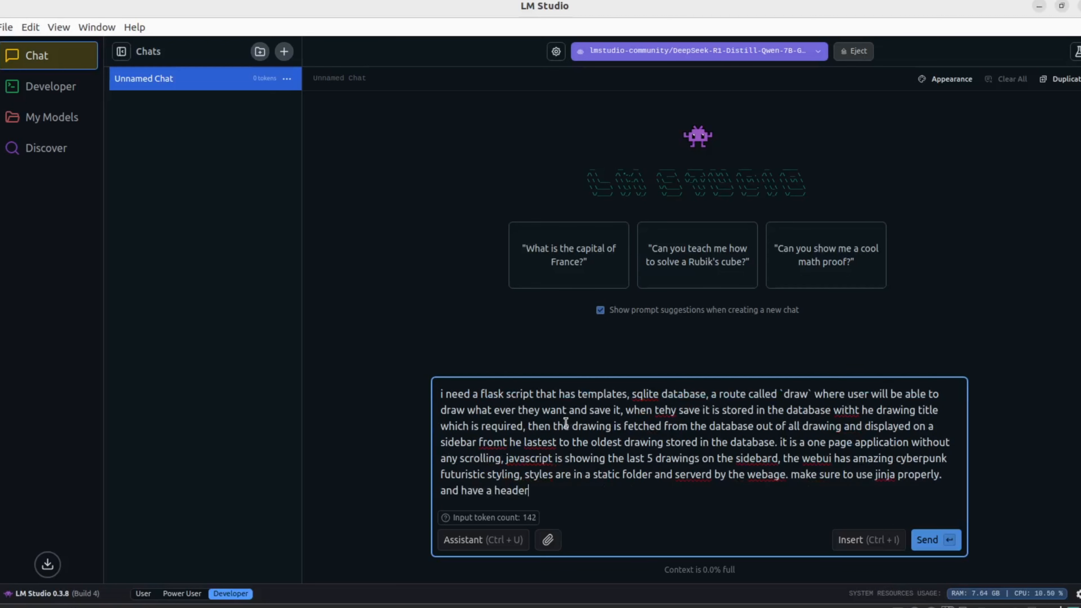
pyautogui.write(' with `Creditizens Drawing` as brand name and a foot')
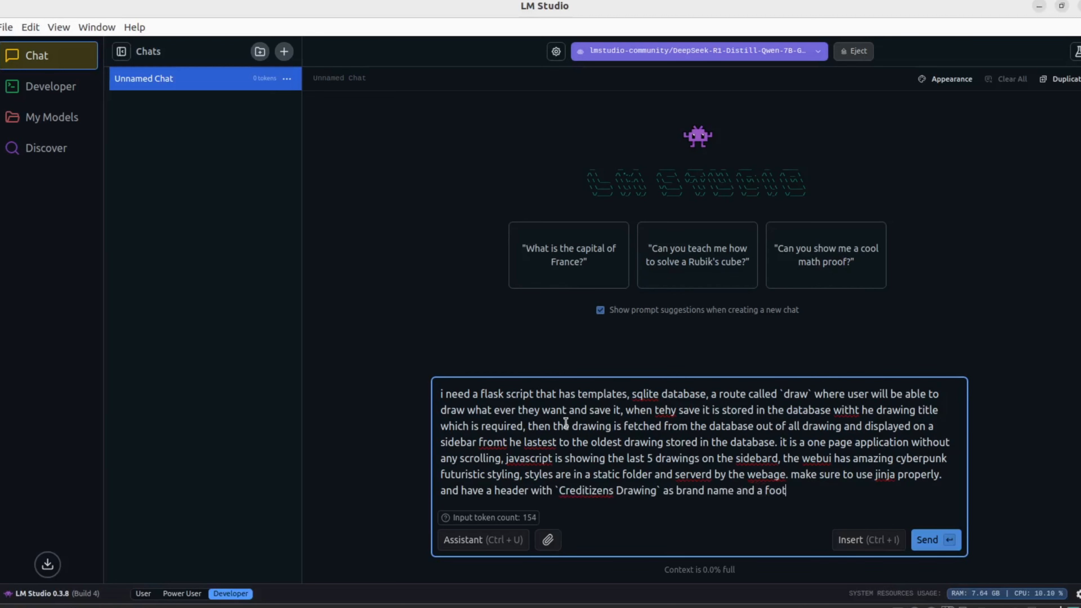
pyautogui.write('er with `Creditizens Copyright 2025 All rights Reserved To Junko')
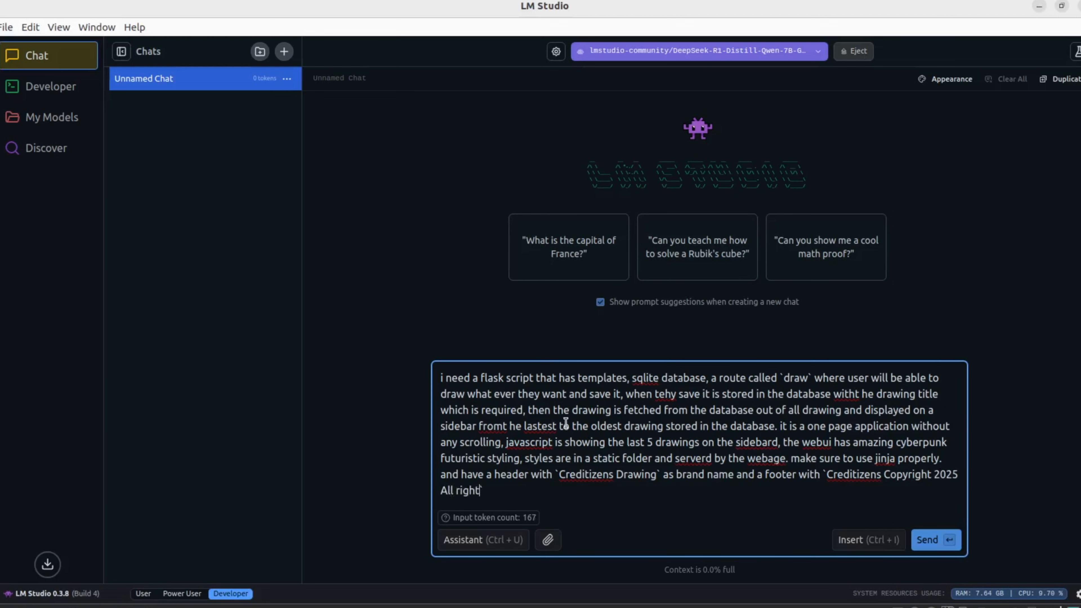
pyautogui.click(931, 539)
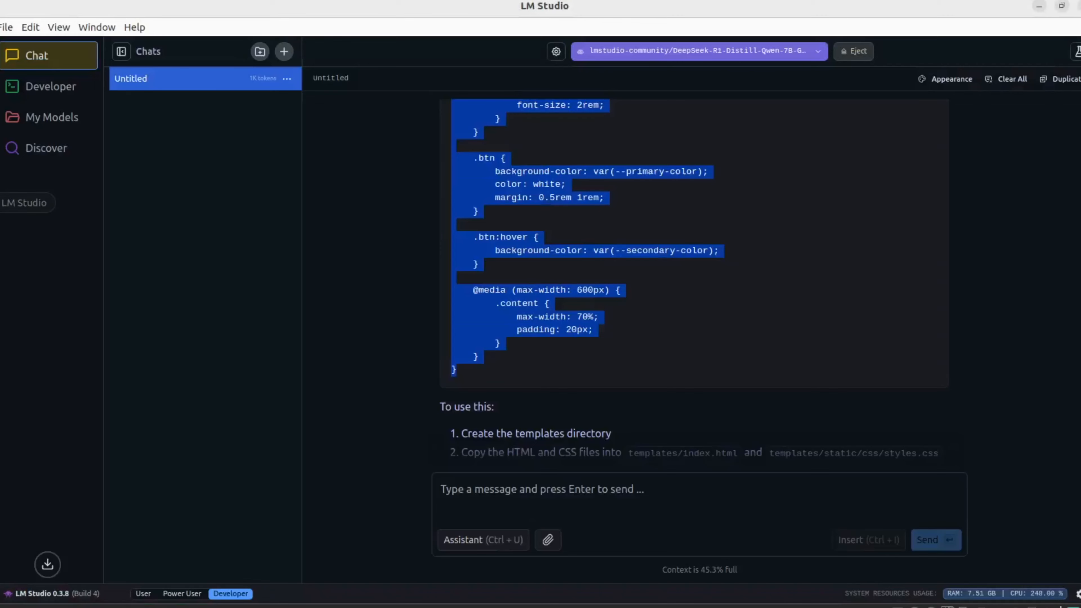
# Review the answer's usage instructions, features list and color customization notes, and go back to the templates/static/css/styles.css code
pyautogui.click(509, 324)
pyautogui.scroll(-2, 535, 383)
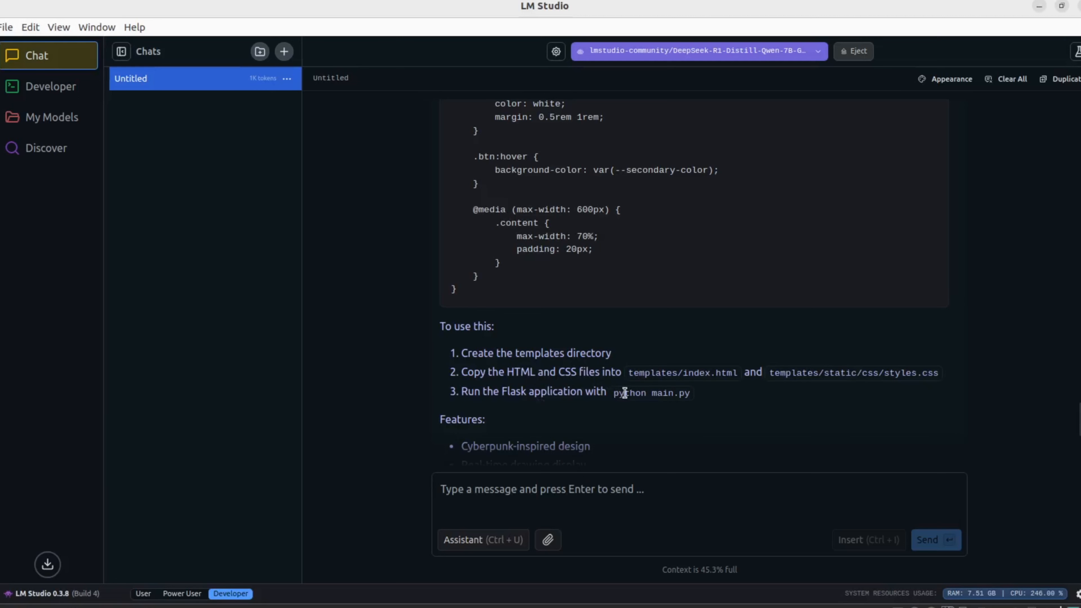
pyautogui.scroll(-3, 613, 411)
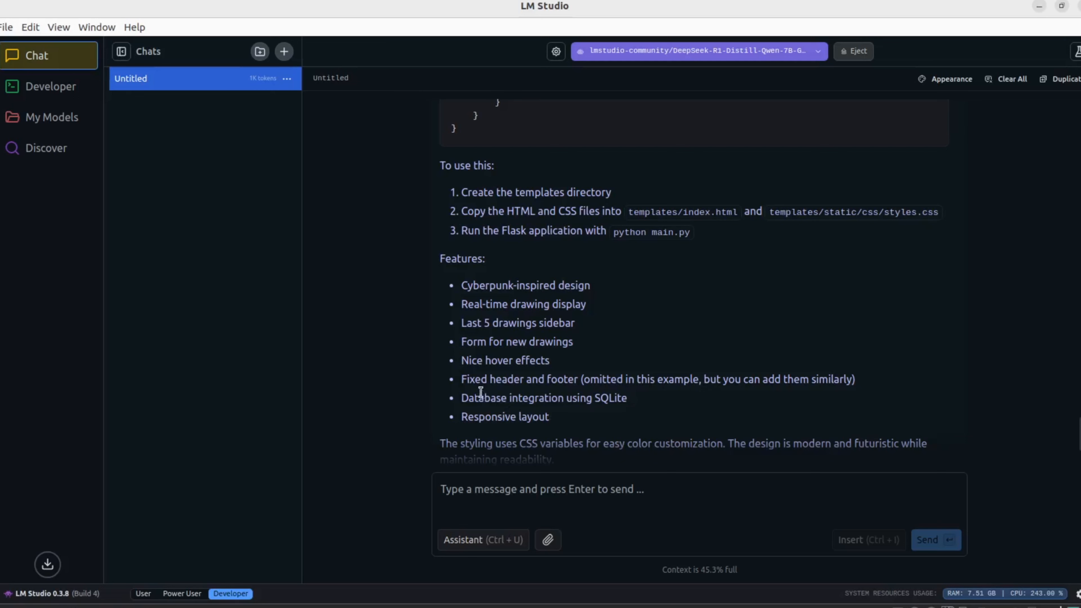
pyautogui.moveTo(469, 379); pyautogui.dragTo(856, 381)
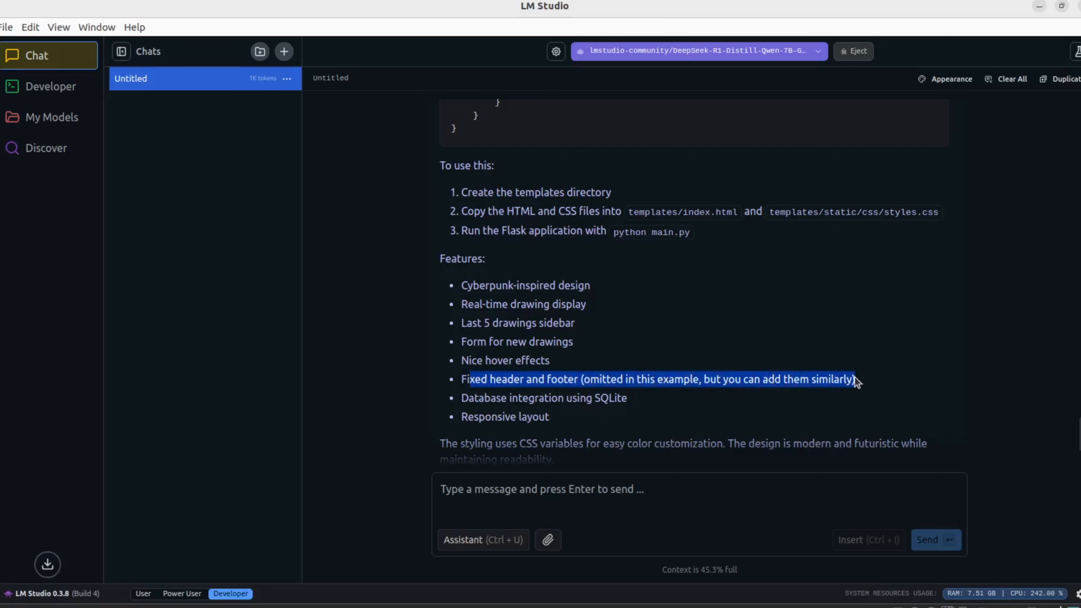
pyautogui.click(637, 415)
pyautogui.scroll(-4, 603, 414)
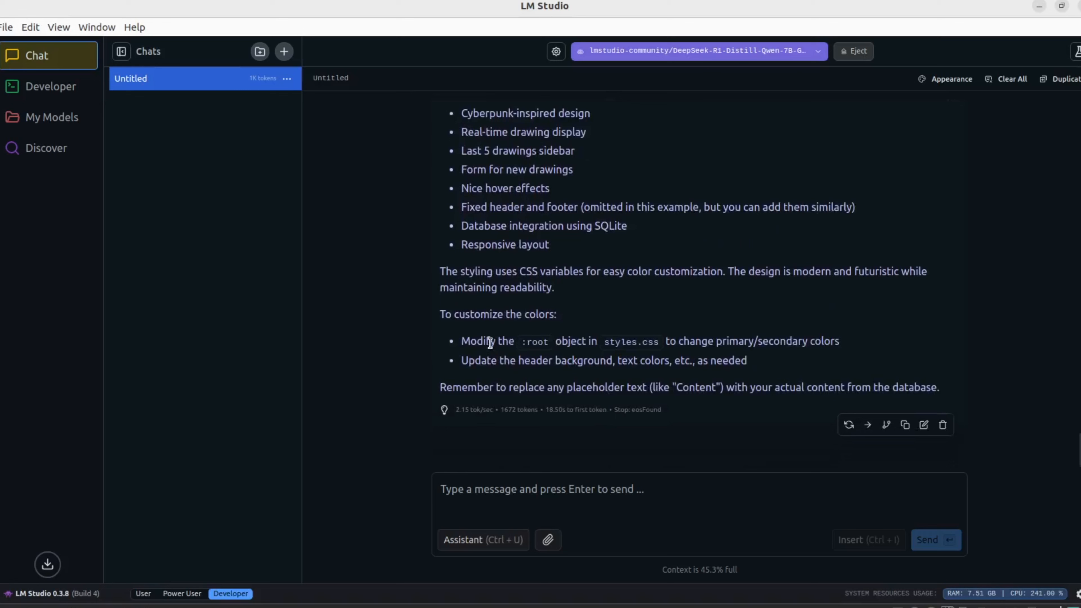
pyautogui.moveTo(526, 343); pyautogui.dragTo(552, 343)
pyautogui.scroll(10, 725, 252)
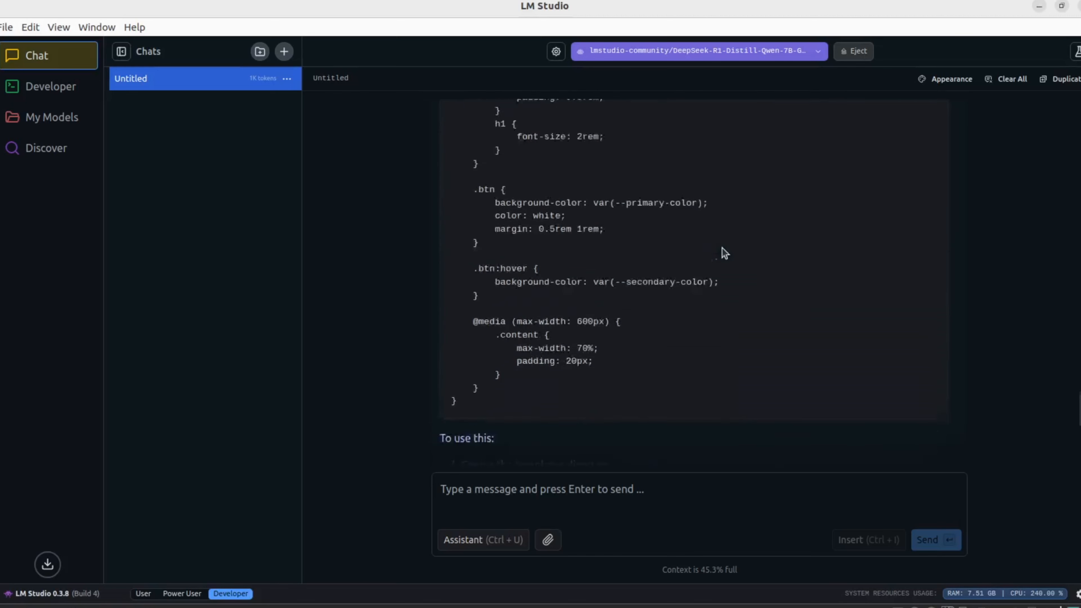
pyautogui.scroll(12, 724, 252)
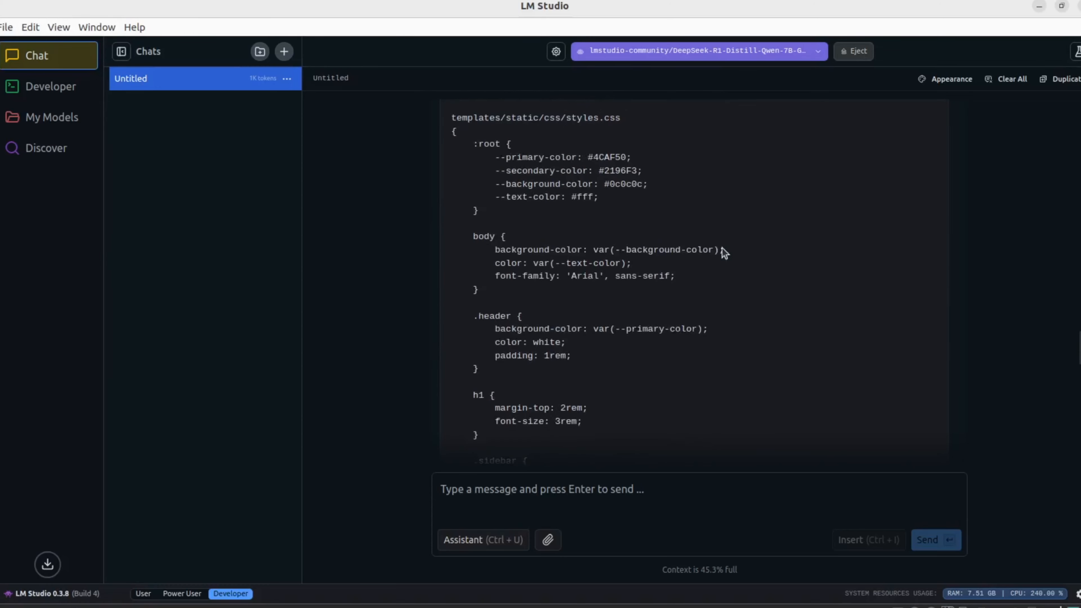